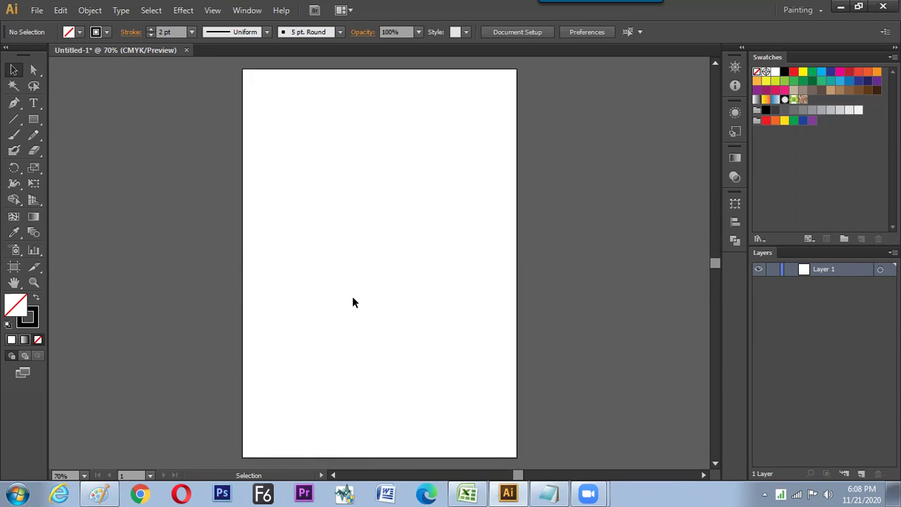
Step: Draw a horizontal line about 39 mm long in the upper part of the artboard
{"action": "key", "text": "ctrl+1"}
{"action": "key", "text": "ctrl+plus"}
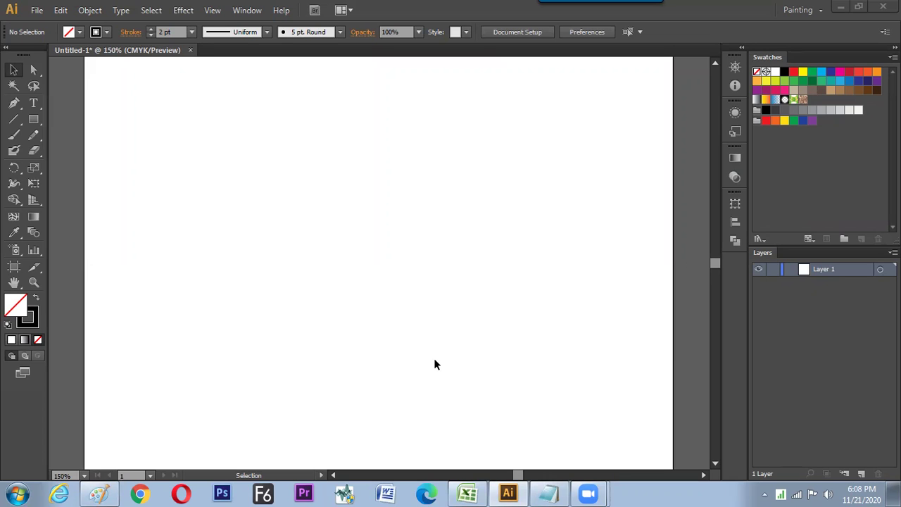
{"action": "left_click", "coordinate": [14, 118]}
{"action": "left_click_drag", "start_coordinate": [256, 155], "coordinate": [344, 157]}
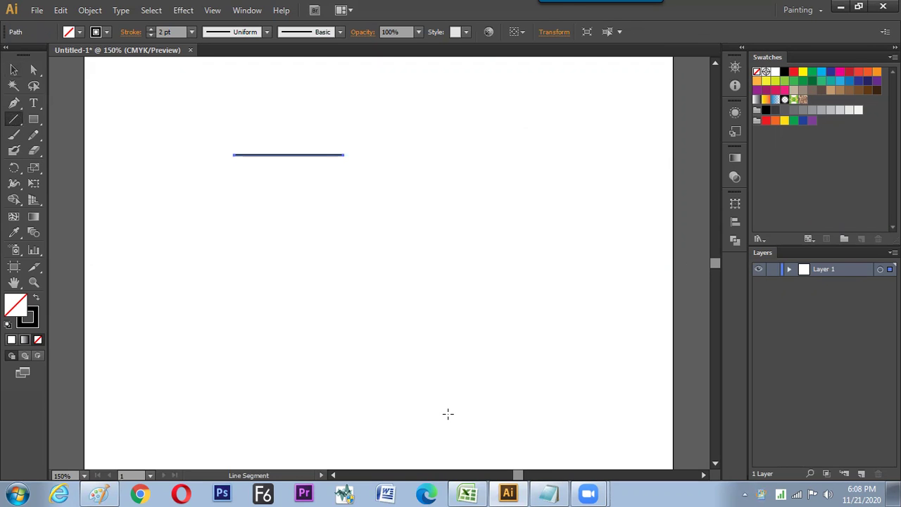
Step: Switch to the Excel topic list and apply the Title cell style to G24:G28, from "break a line" to "intro to tangent"
{"action": "left_click", "coordinate": [466, 493]}
{"action": "left_click", "coordinate": [445, 219]}
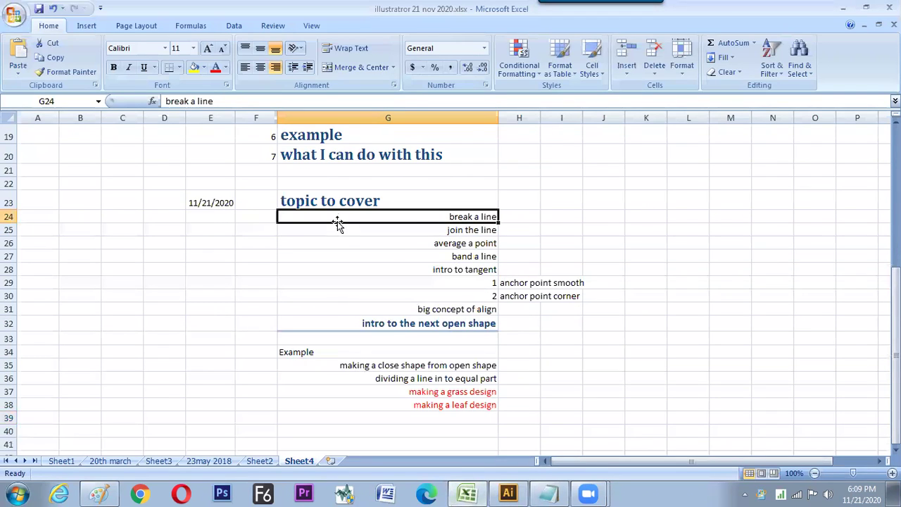
{"action": "left_click_drag", "start_coordinate": [442, 215], "coordinate": [458, 267]}
{"action": "left_click", "coordinate": [595, 70]}
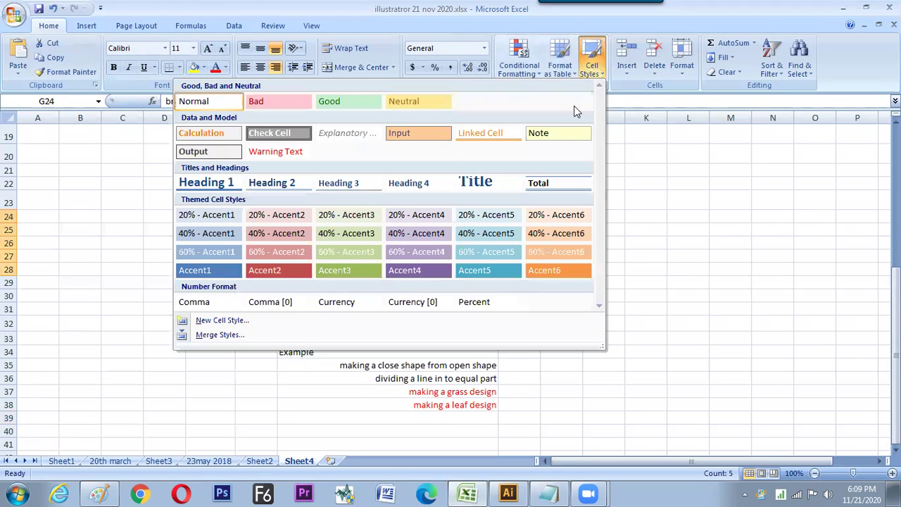
{"action": "left_click", "coordinate": [463, 187]}
{"action": "left_click", "coordinate": [587, 218]}
{"action": "left_click", "coordinate": [509, 243]}
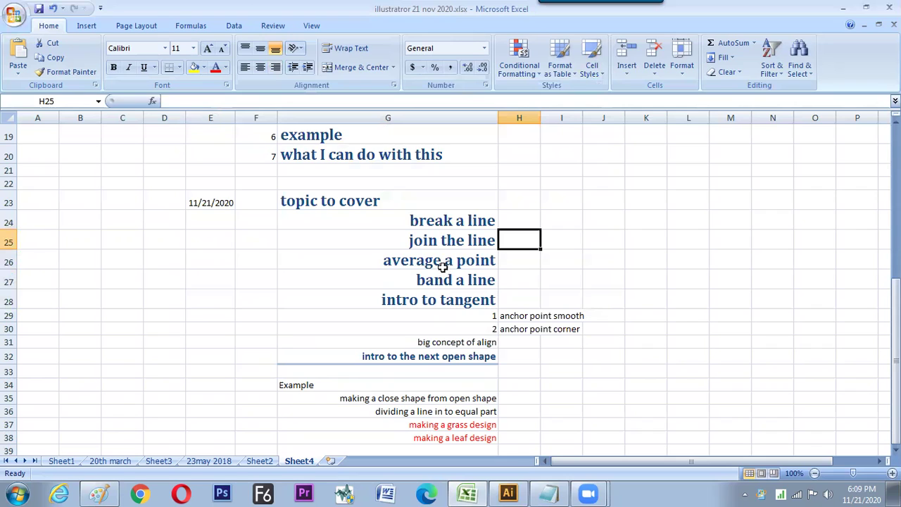
Step: Review the remaining topics and the examples in the topic list, from "band a line" down to the leaf design
{"action": "left_click", "coordinate": [440, 287]}
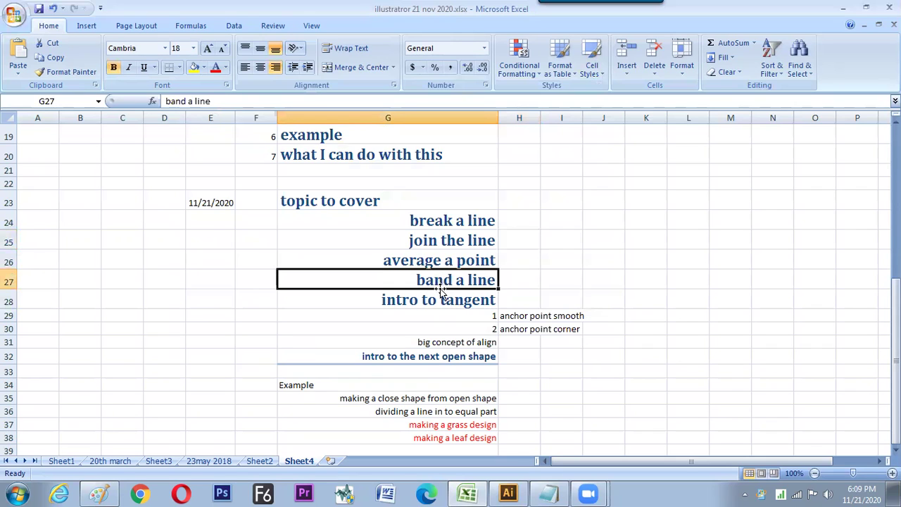
{"action": "left_click", "coordinate": [418, 302]}
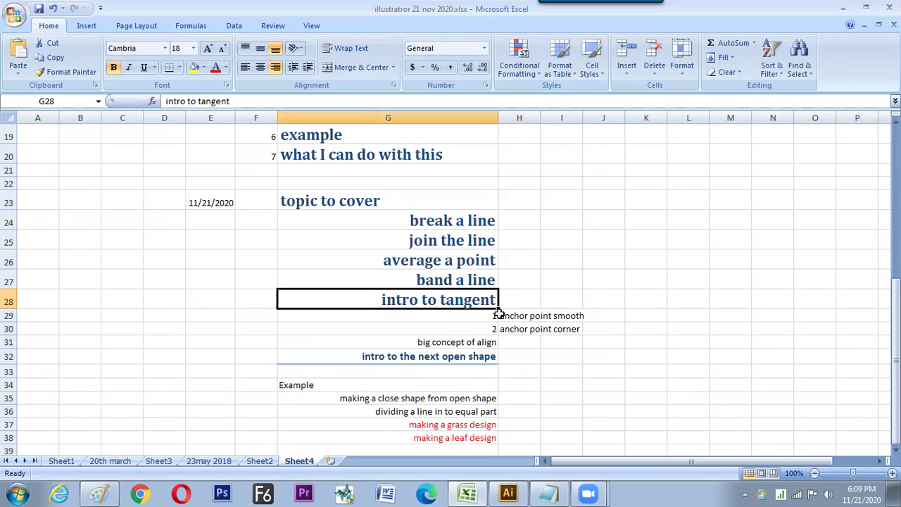
{"action": "left_click", "coordinate": [463, 349]}
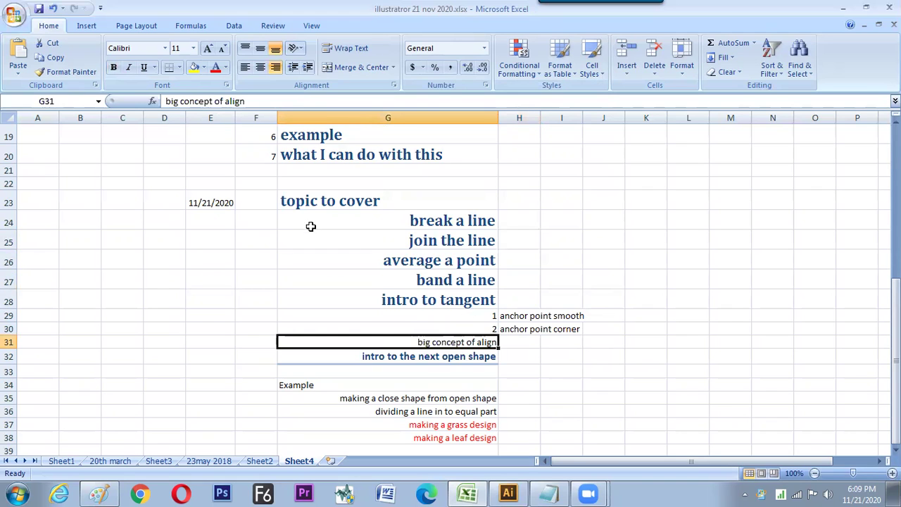
{"action": "left_click", "coordinate": [404, 358]}
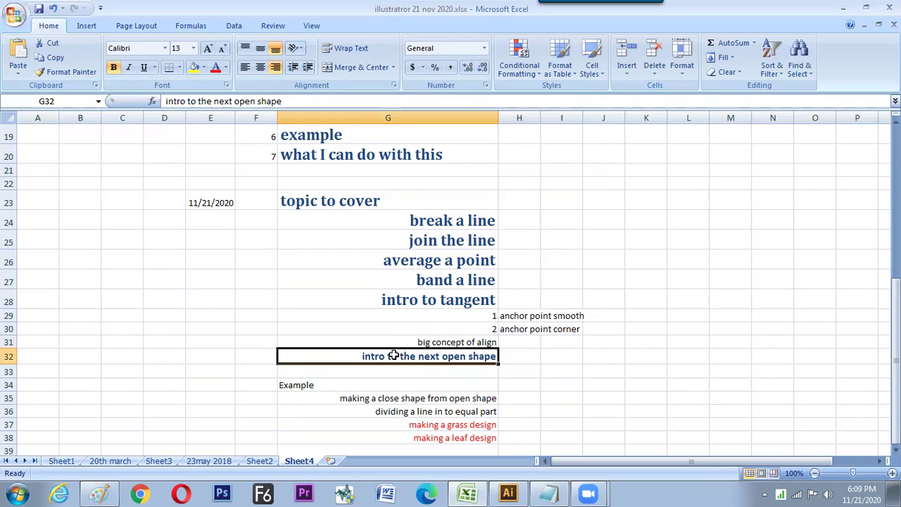
{"action": "left_click", "coordinate": [364, 397]}
{"action": "key", "text": "Down"}
{"action": "key", "text": "Down"}
{"action": "key", "text": "Down"}
{"action": "key", "text": "Down"}
{"action": "key", "text": "Down"}
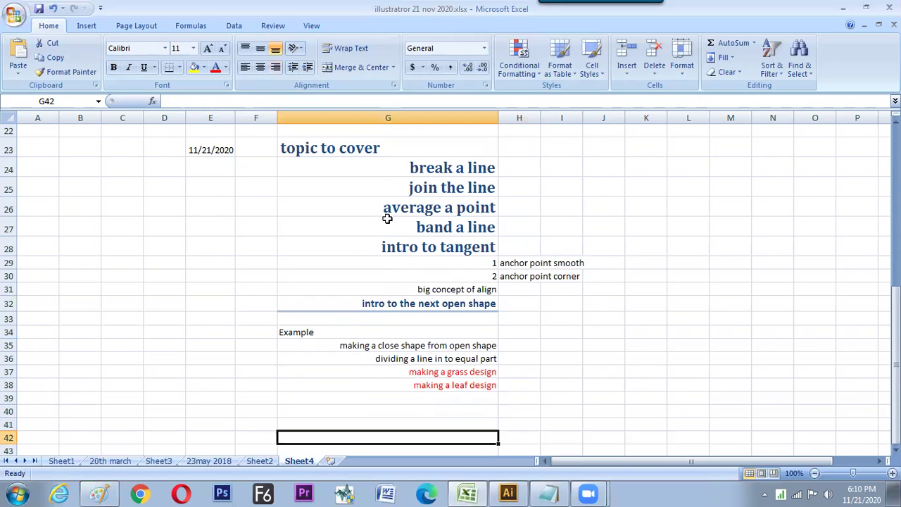
Step: Switch back to Illustrator and double the line's width with *2, using its left end as the reference point
{"action": "key", "text": "alt+Tab"}
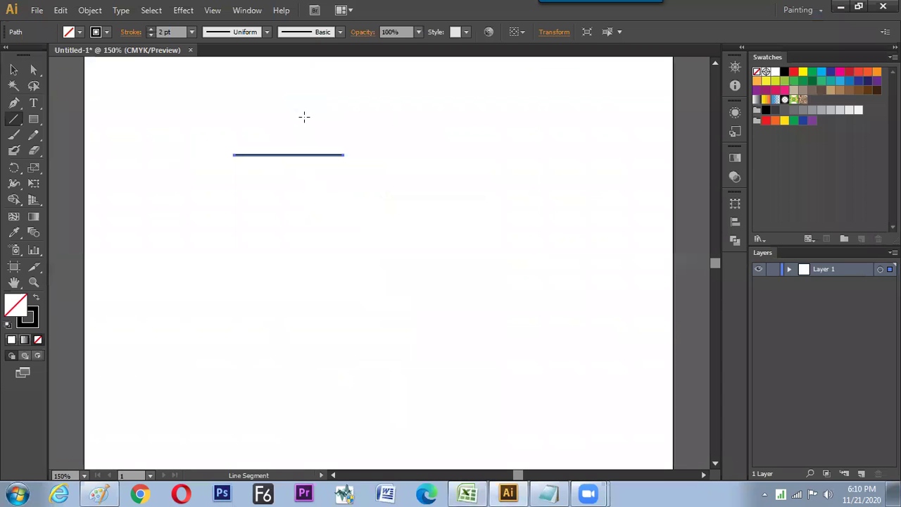
{"action": "left_click", "coordinate": [14, 70]}
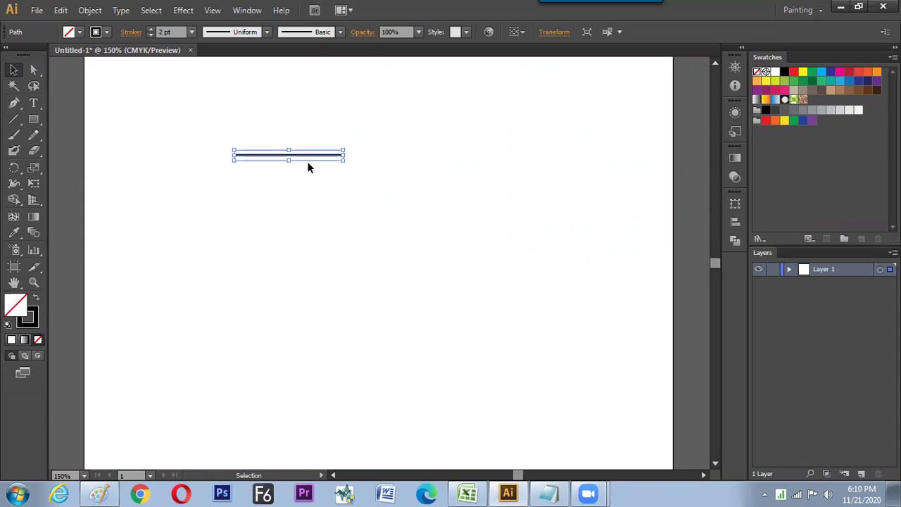
{"action": "left_click", "coordinate": [554, 33]}
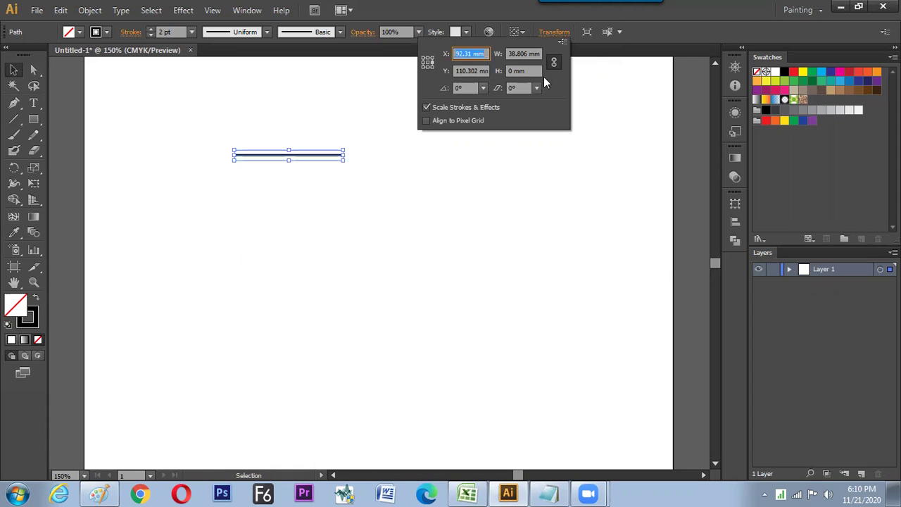
{"action": "left_click", "coordinate": [425, 65]}
{"action": "left_click", "coordinate": [535, 56]}
{"action": "type", "text": "*2"}
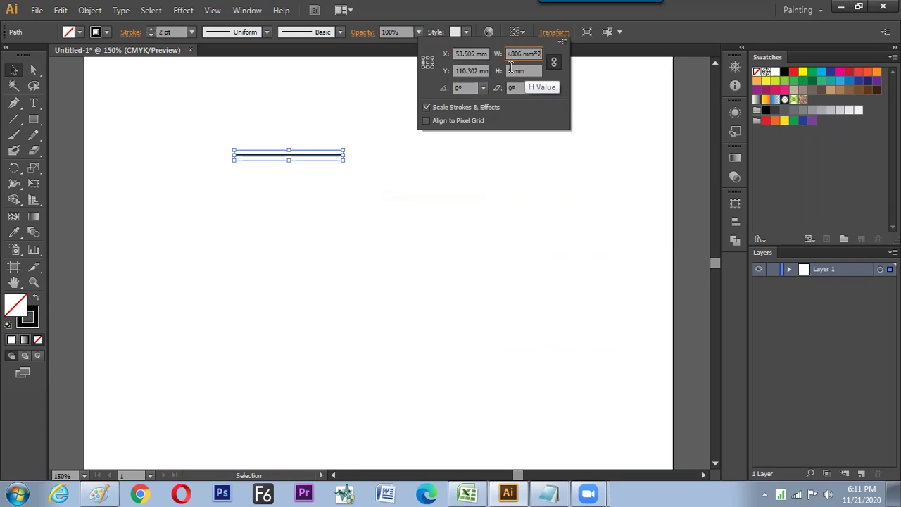
{"action": "key", "text": "Return"}
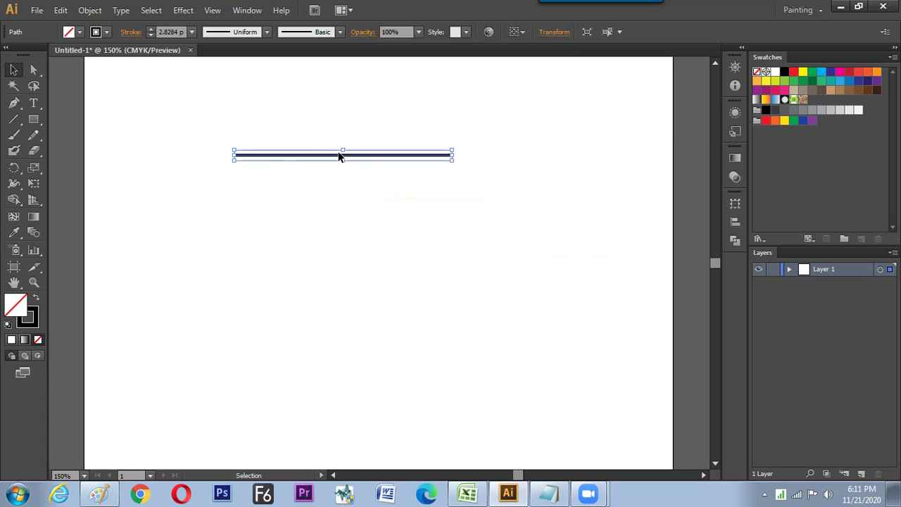
Step: Rotate the line 45° about its left end and move it lower on the artboard
{"action": "left_click", "coordinate": [280, 160]}
{"action": "left_click", "coordinate": [315, 159]}
{"action": "left_click", "coordinate": [552, 33]}
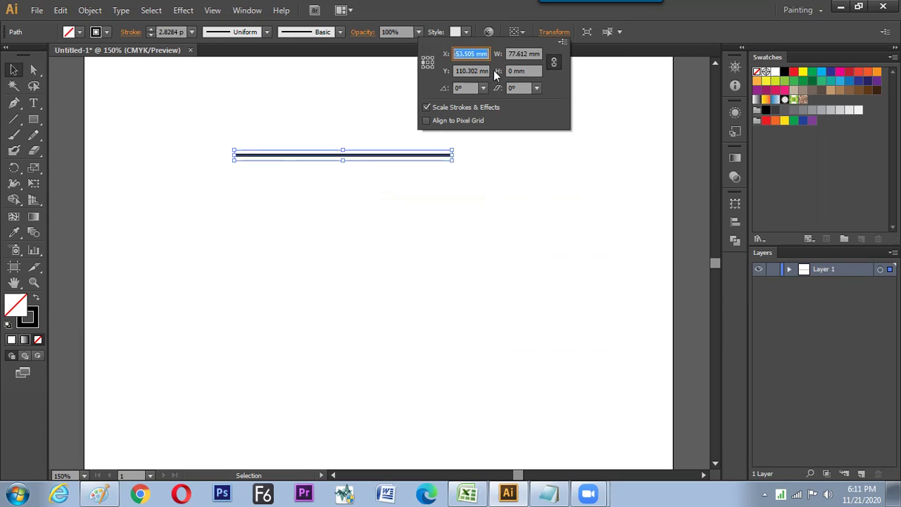
{"action": "left_click", "coordinate": [461, 88]}
{"action": "type", "text": "45"}
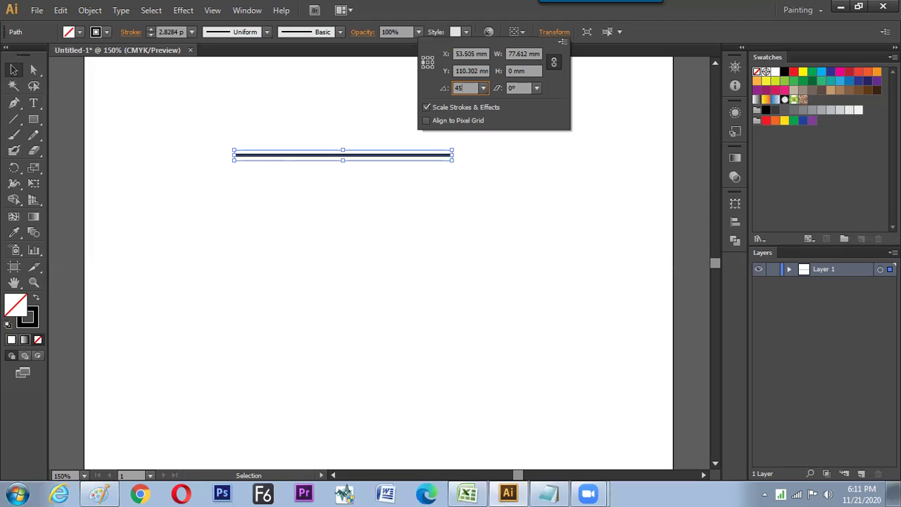
{"action": "key", "text": "Return"}
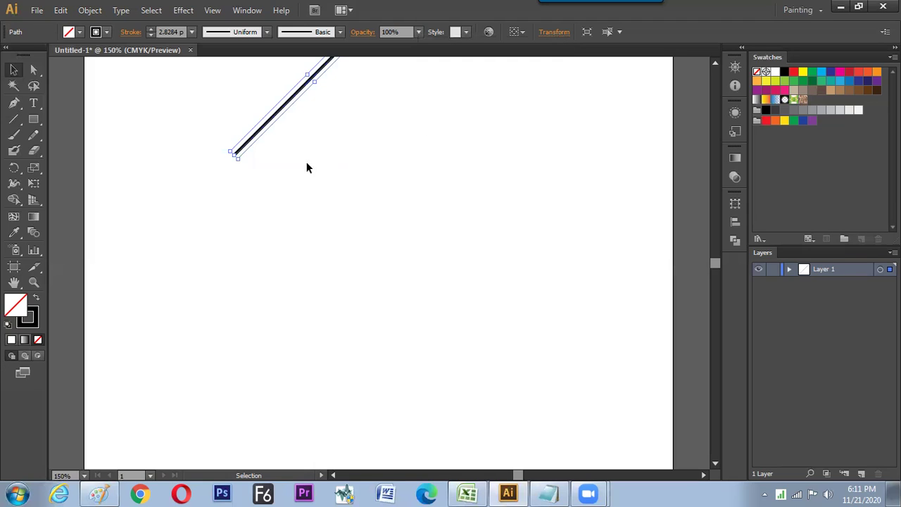
{"action": "left_click_drag", "start_coordinate": [248, 147], "coordinate": [303, 248]}
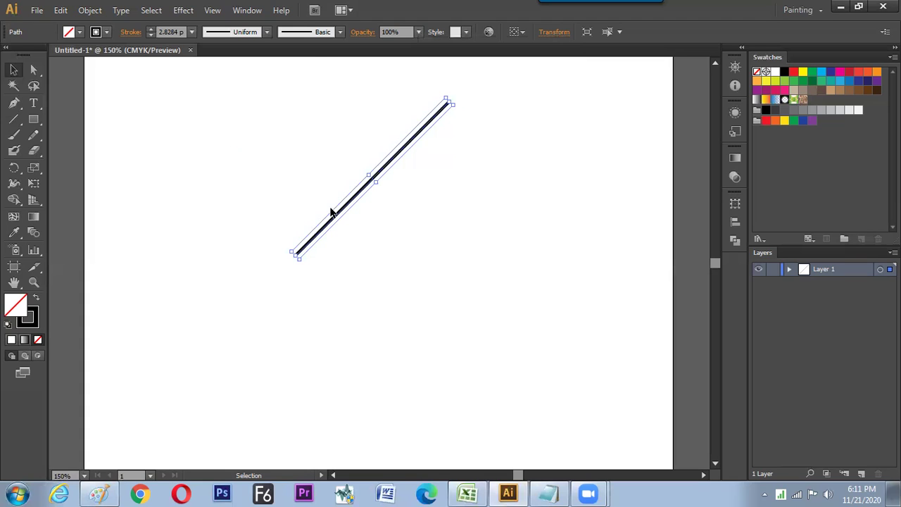
Step: Undo the line's move and its 45° rotation
{"action": "key", "text": "ctrl+z"}
{"action": "key", "text": "ctrl+z"}
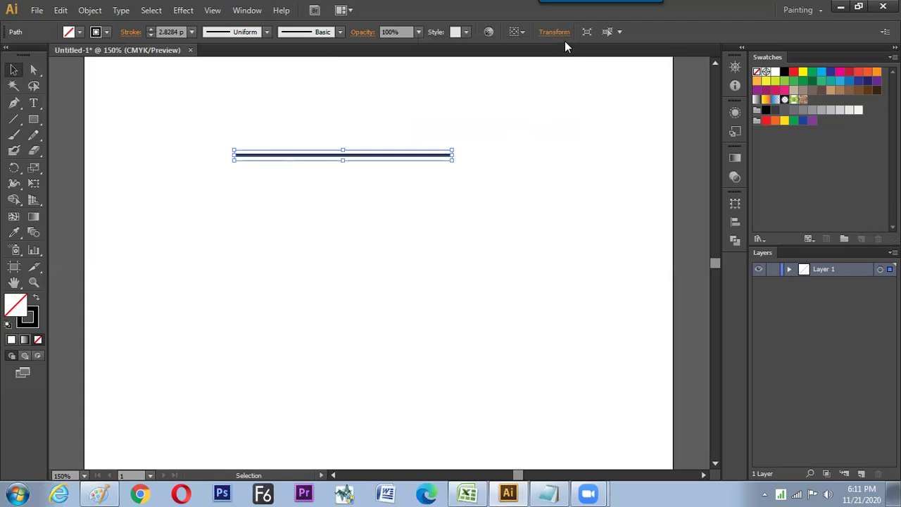
{"action": "left_click", "coordinate": [552, 32]}
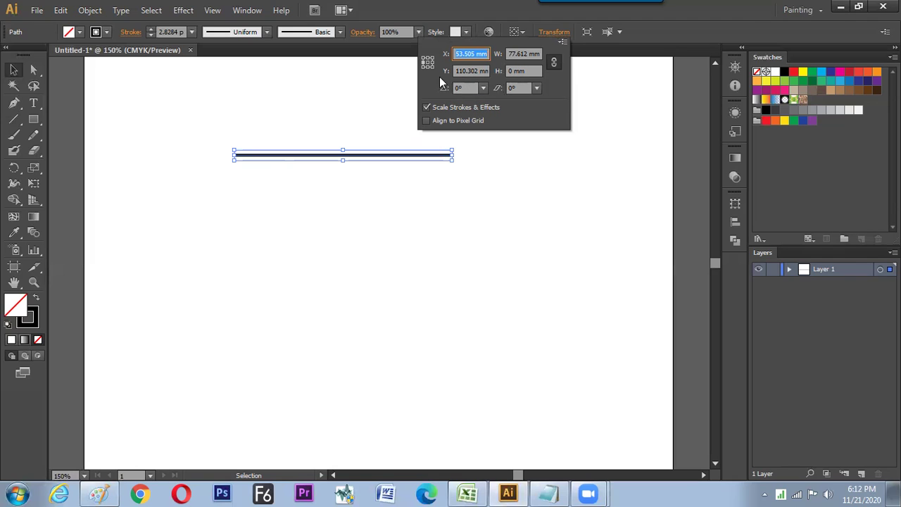
{"action": "left_click", "coordinate": [373, 154]}
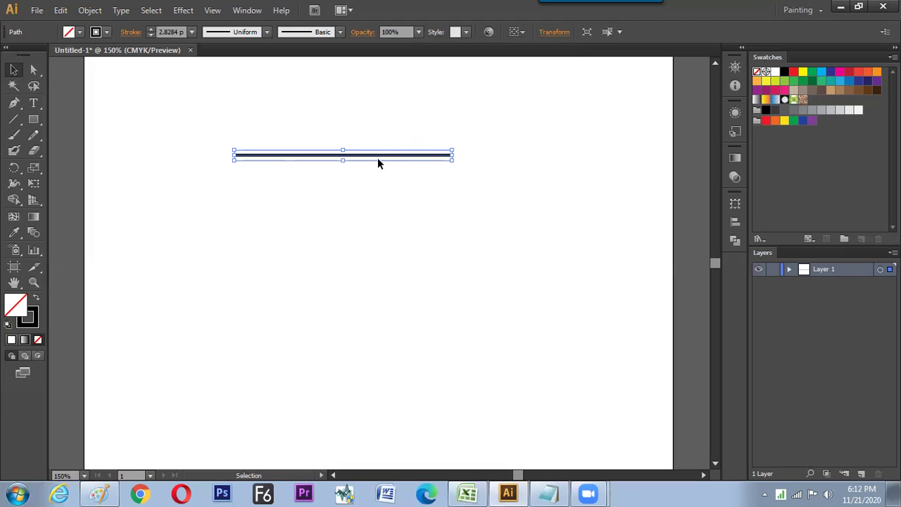
Step: Move the line toward the middle of the artboard and rotate it 90° about its left end
{"action": "left_click", "coordinate": [395, 164]}
{"action": "left_click_drag", "start_coordinate": [396, 157], "coordinate": [486, 279]}
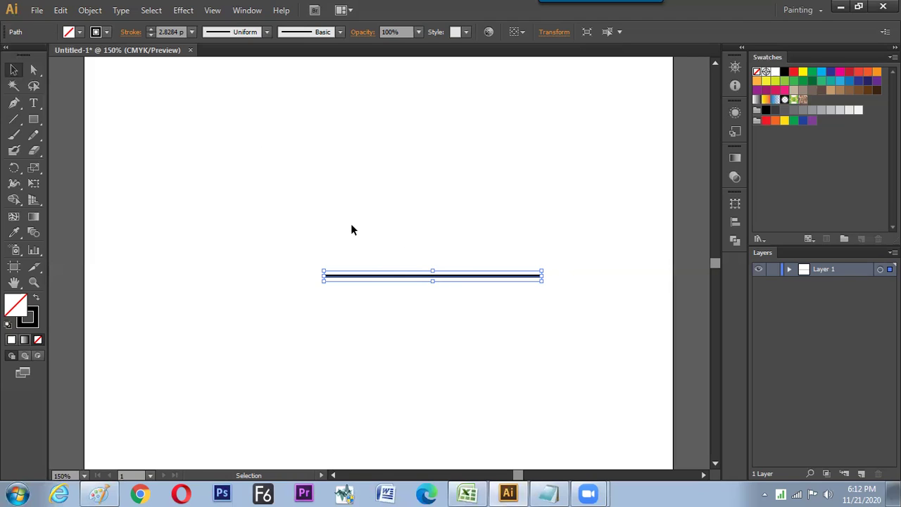
{"action": "left_click", "coordinate": [558, 32]}
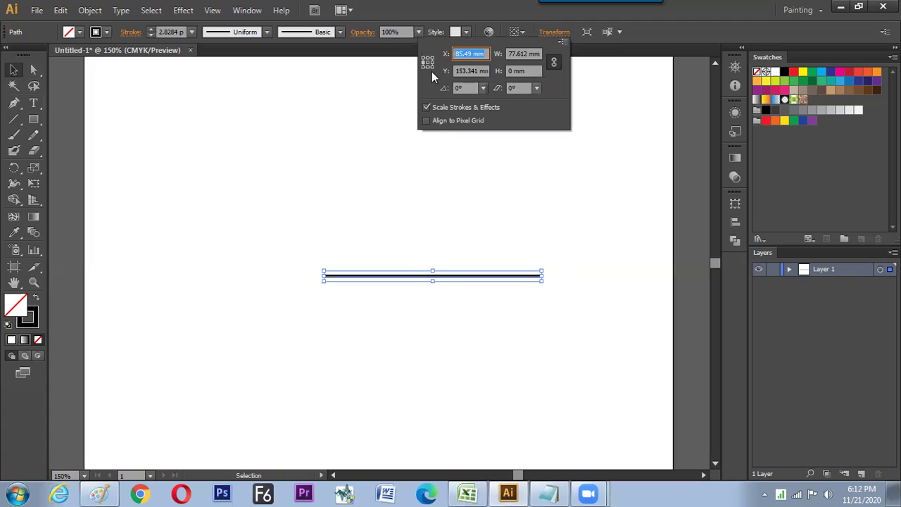
{"action": "left_click", "coordinate": [464, 88]}
{"action": "double_click", "coordinate": [465, 88]}
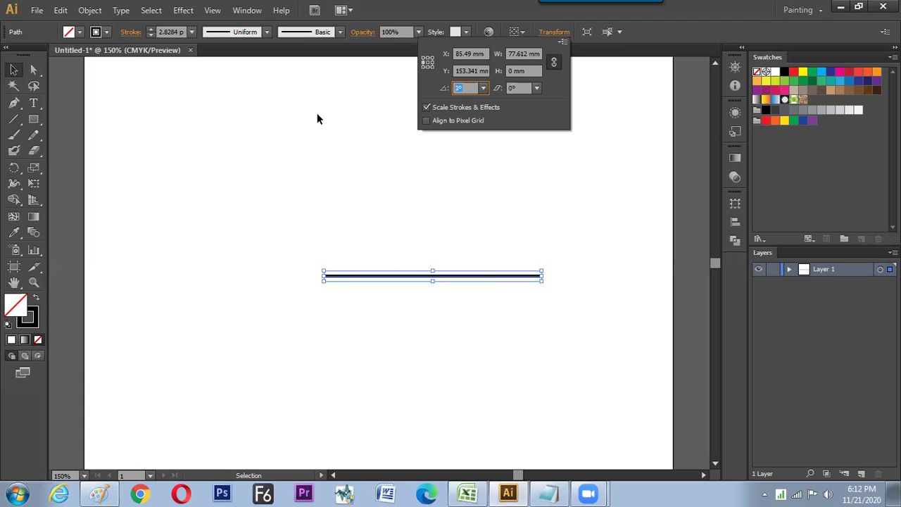
{"action": "type", "text": "90"}
{"action": "key", "text": "Return"}
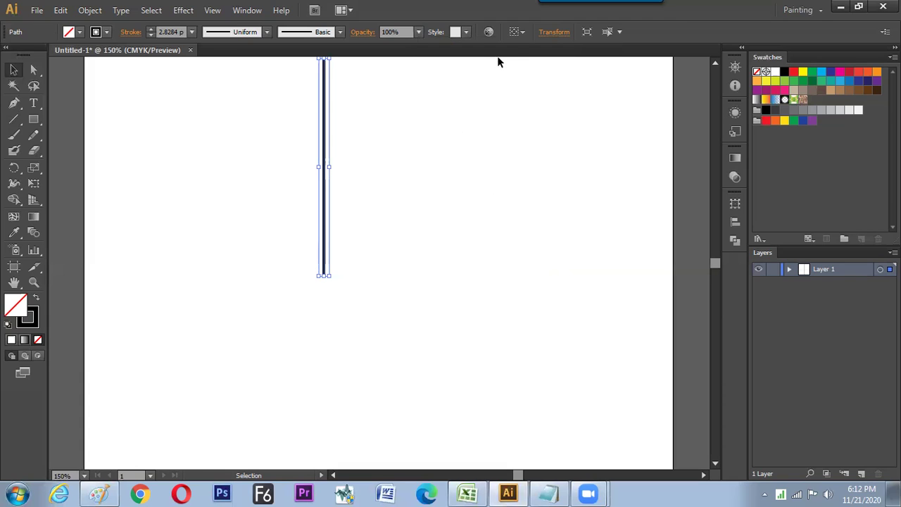
Step: Rotate the vertical line back to horizontal with a negative angle, using its bottom end as the reference point
{"action": "left_click", "coordinate": [549, 32]}
{"action": "left_click", "coordinate": [428, 67]}
{"action": "left_click", "coordinate": [468, 86]}
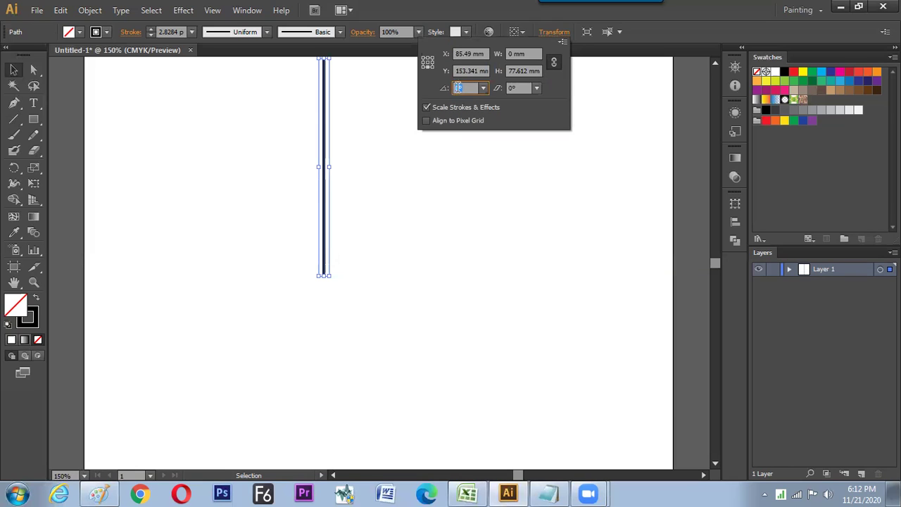
{"action": "type", "text": "-"}
{"action": "key", "text": "Return"}
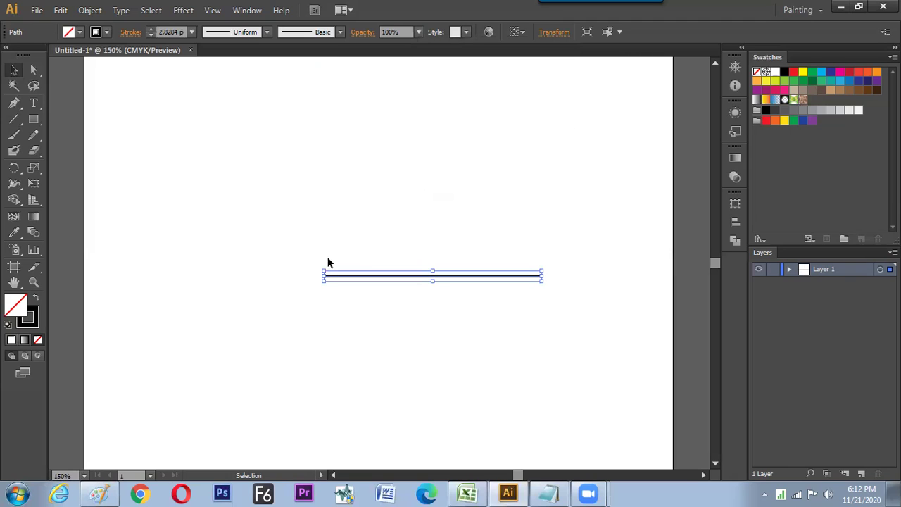
Step: Check the line's transform values and look up the "break a line" topic in the Excel list
{"action": "left_click", "coordinate": [554, 32]}
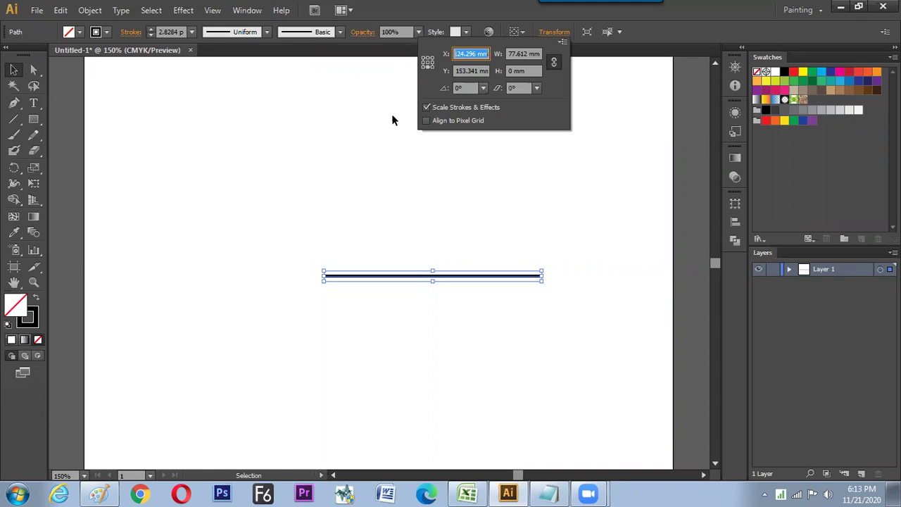
{"action": "key", "text": "Escape"}
{"action": "key", "text": "alt+Tab"}
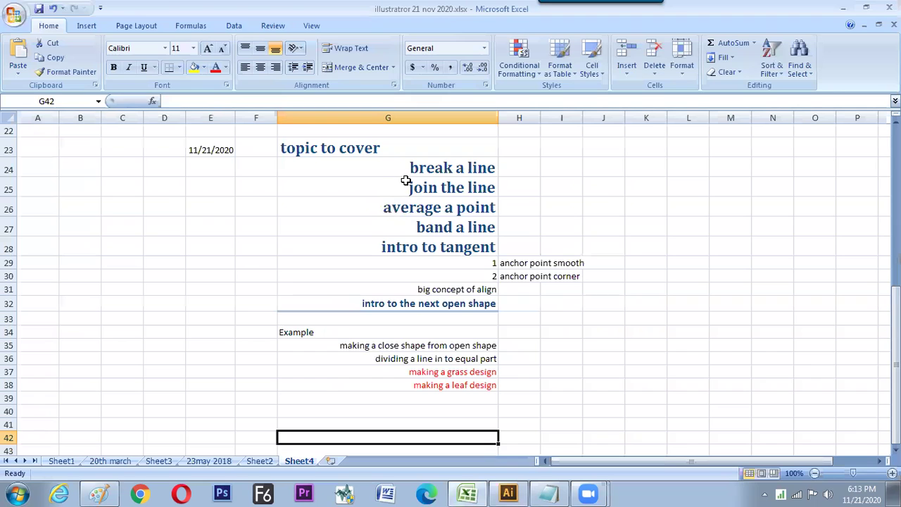
{"action": "left_click", "coordinate": [403, 176]}
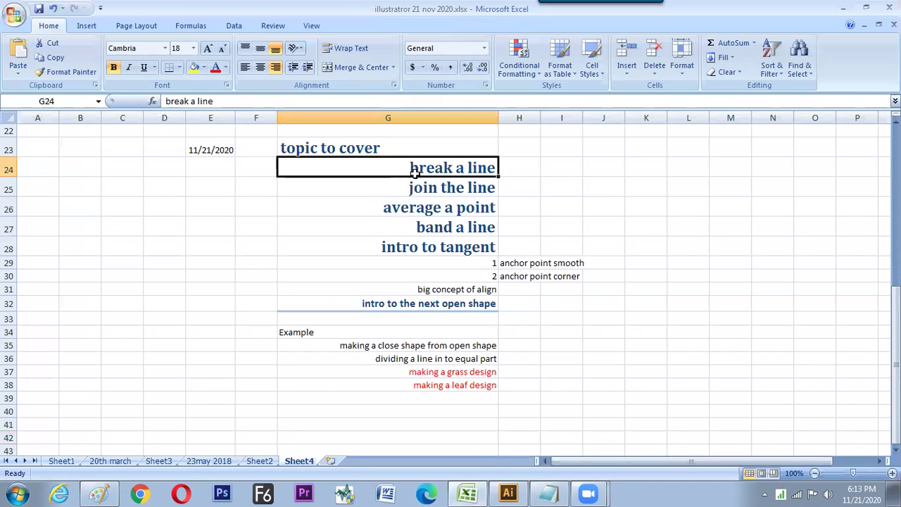
Step: Switch back to Illustrator and reposition the line in the upper part of the artboard at 200% zoom
{"action": "key", "text": "alt+Tab"}
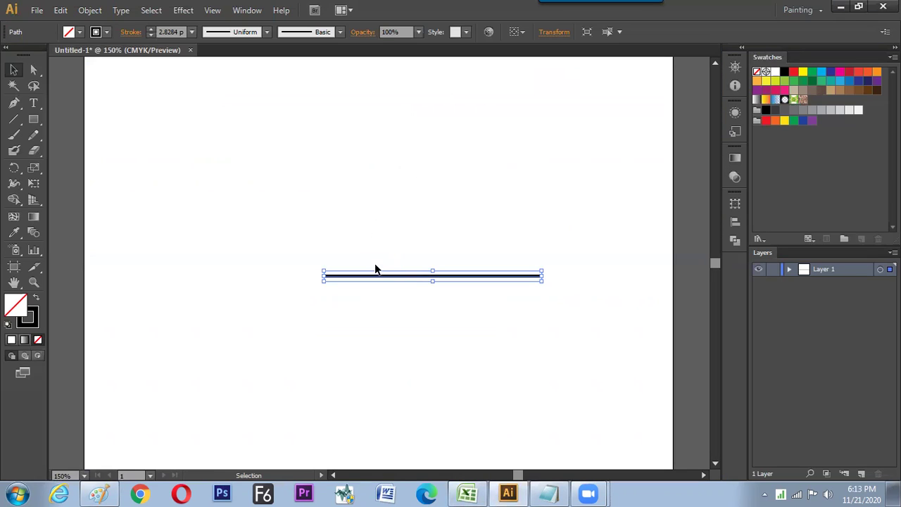
{"action": "left_click_drag", "start_coordinate": [372, 275], "coordinate": [317, 178]}
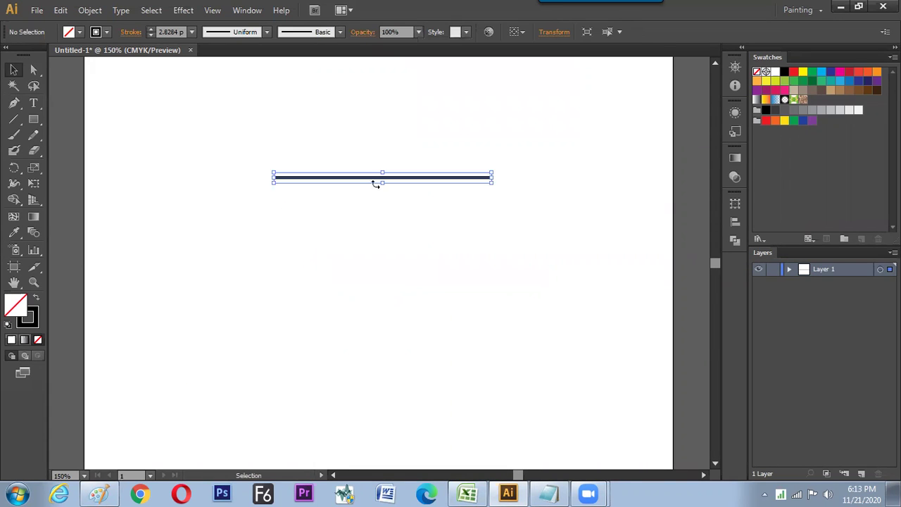
{"action": "key", "text": "a"}
{"action": "key", "text": "ctrl+plus"}
{"action": "key", "text": "v"}
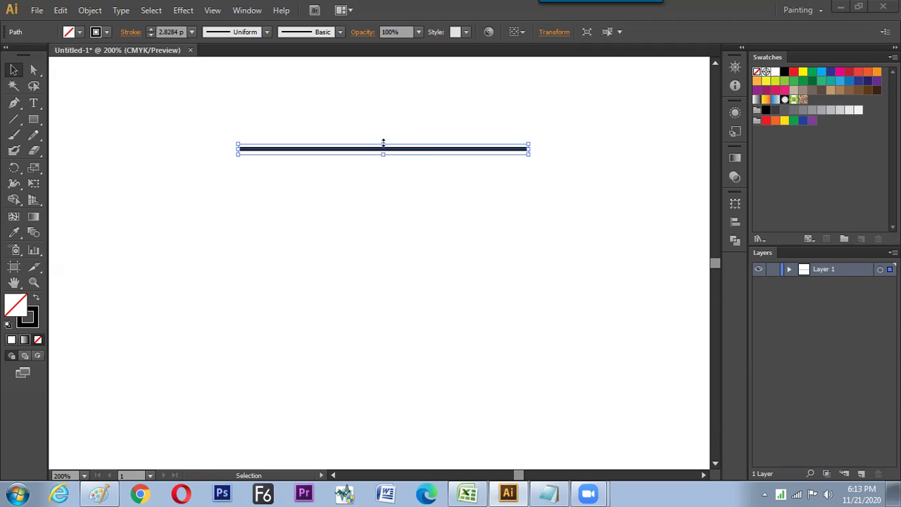
{"action": "left_click_drag", "start_coordinate": [400, 154], "coordinate": [388, 207]}
Step: Add an anchor point at the middle of the selected line with the Add Anchor Points command
{"action": "left_click", "coordinate": [90, 10]}
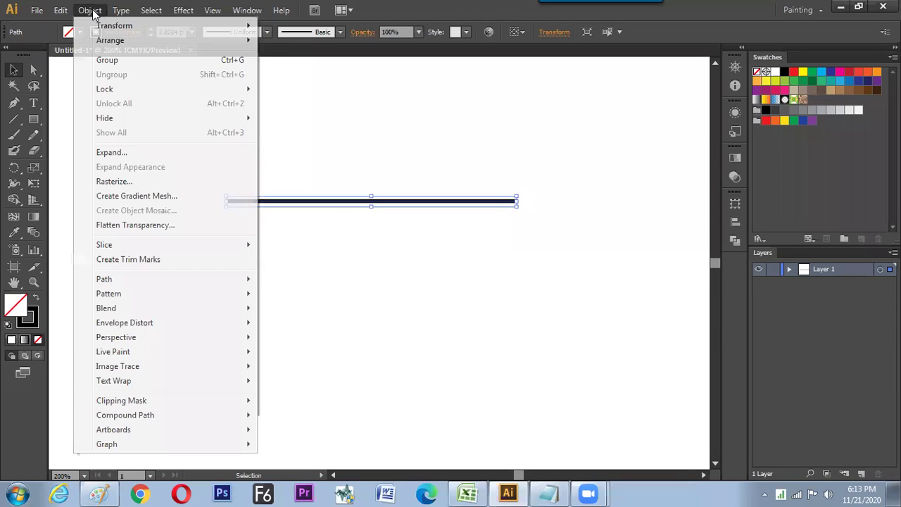
{"action": "mouse_move", "coordinate": [110, 282]}
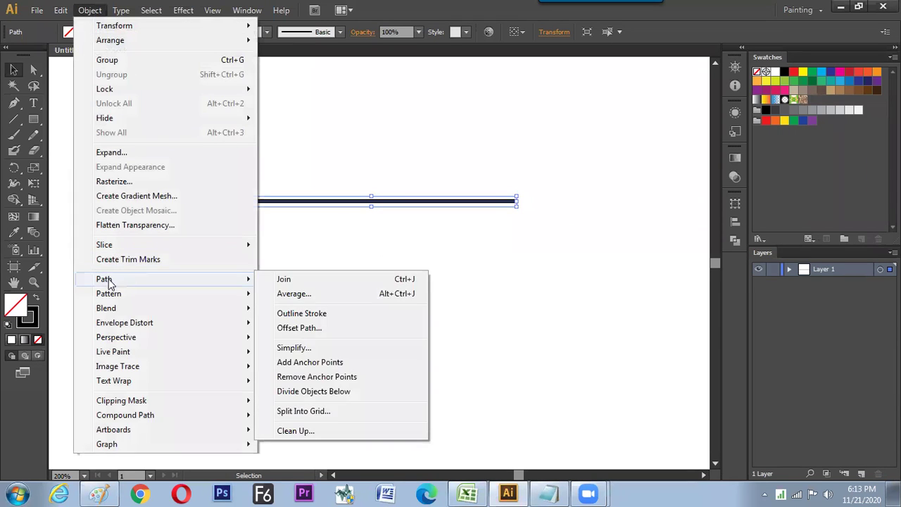
{"action": "left_click", "coordinate": [331, 364]}
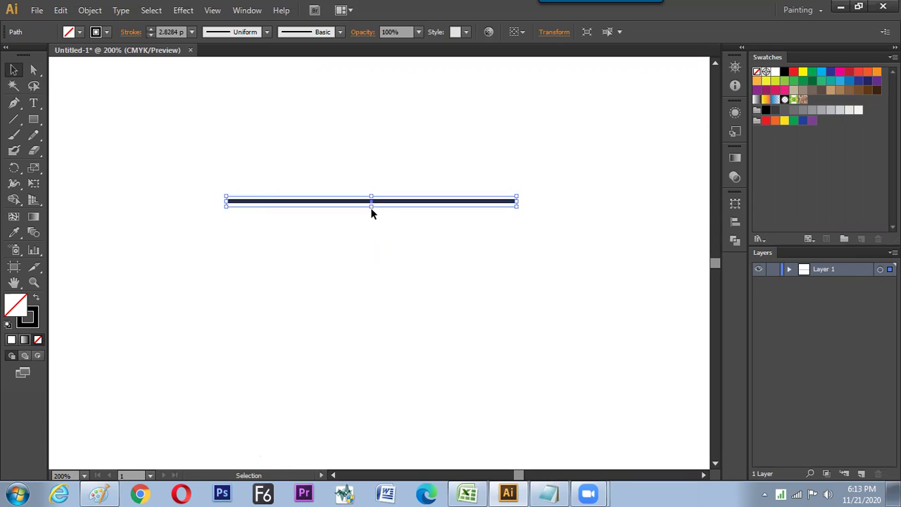
{"action": "key", "text": "ctrl+plus"}
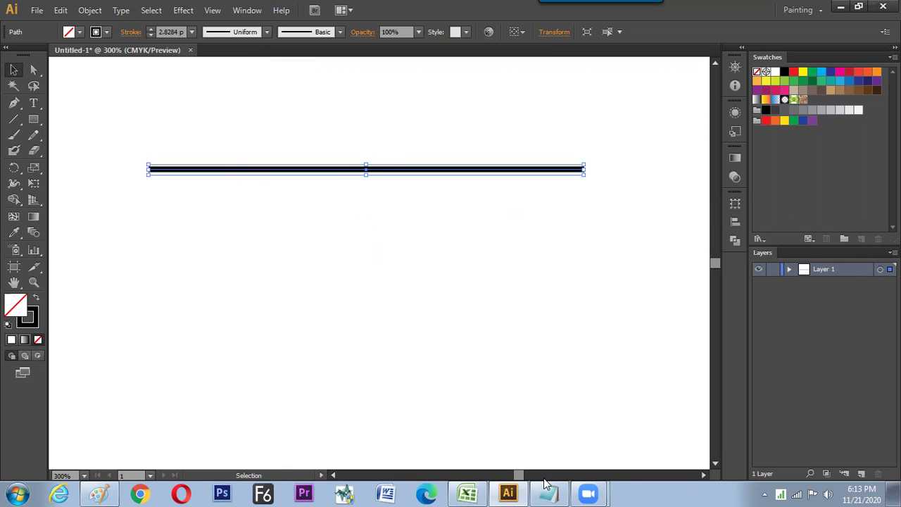
Step: Switch to Paint and handwrite "Object menu → Path → add anchor Point", with a box around the command name
{"action": "left_click", "coordinate": [99, 493]}
{"action": "mouse_move", "coordinate": [231, 159]}
{"action": "left_mouse_down"}
{"action": "mouse_move", "coordinate": [252, 170]}
{"action": "mouse_move", "coordinate": [284, 166]}
{"action": "left_mouse_up"}
{"action": "left_click_drag", "start_coordinate": [295, 169], "coordinate": [310, 169]}
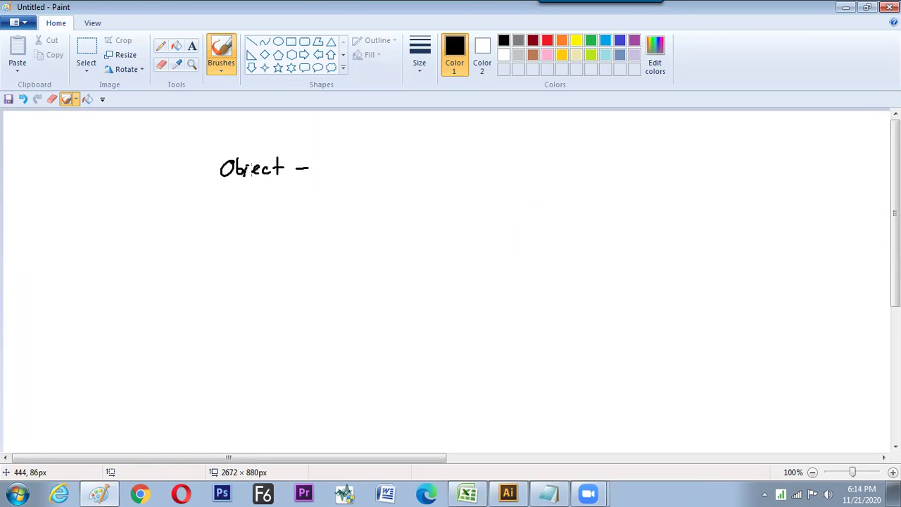
{"action": "mouse_move", "coordinate": [229, 200]}
{"action": "left_mouse_down"}
{"action": "mouse_move", "coordinate": [265, 200]}
{"action": "mouse_move", "coordinate": [332, 156]}
{"action": "mouse_move", "coordinate": [348, 172]}
{"action": "mouse_move", "coordinate": [358, 164]}
{"action": "mouse_move", "coordinate": [416, 172]}
{"action": "mouse_move", "coordinate": [436, 151]}
{"action": "mouse_move", "coordinate": [526, 162]}
{"action": "mouse_move", "coordinate": [550, 146]}
{"action": "mouse_move", "coordinate": [556, 160]}
{"action": "mouse_move", "coordinate": [584, 162]}
{"action": "left_mouse_up"}
{"action": "mouse_move", "coordinate": [591, 145]}
{"action": "left_mouse_down"}
{"action": "mouse_move", "coordinate": [590, 163]}
{"action": "mouse_move", "coordinate": [599, 152]}
{"action": "left_mouse_up"}
{"action": "left_click_drag", "start_coordinate": [307, 162], "coordinate": [306, 171]}
{"action": "mouse_move", "coordinate": [378, 158]}
{"action": "left_mouse_down"}
{"action": "mouse_move", "coordinate": [378, 169]}
{"action": "mouse_move", "coordinate": [428, 183]}
{"action": "mouse_move", "coordinate": [594, 187]}
{"action": "mouse_move", "coordinate": [612, 138]}
{"action": "mouse_move", "coordinate": [438, 130]}
{"action": "mouse_move", "coordinate": [395, 159]}
{"action": "mouse_move", "coordinate": [393, 185]}
{"action": "mouse_move", "coordinate": [408, 183]}
{"action": "left_mouse_up"}
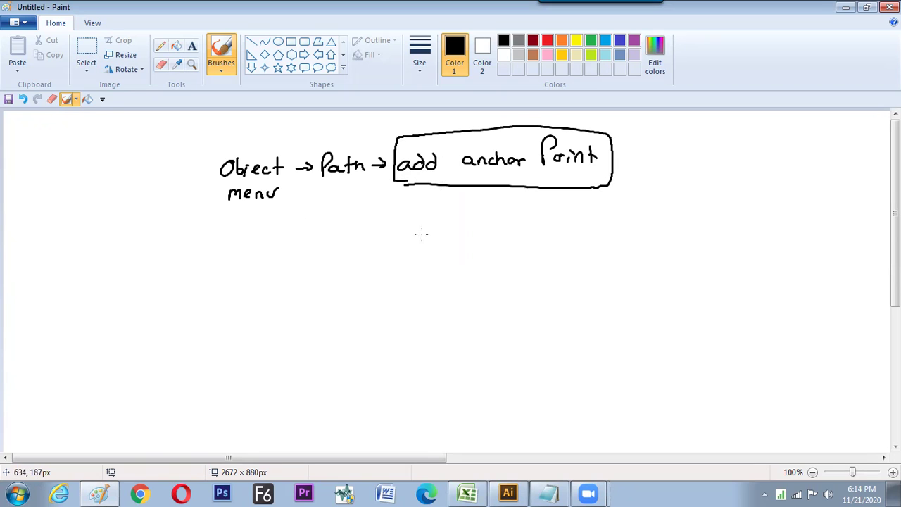
Step: Draw two horizontal lines with end dots below the note, adding a middle dot to the lower one
{"action": "left_click_drag", "start_coordinate": [463, 234], "coordinate": [580, 233]}
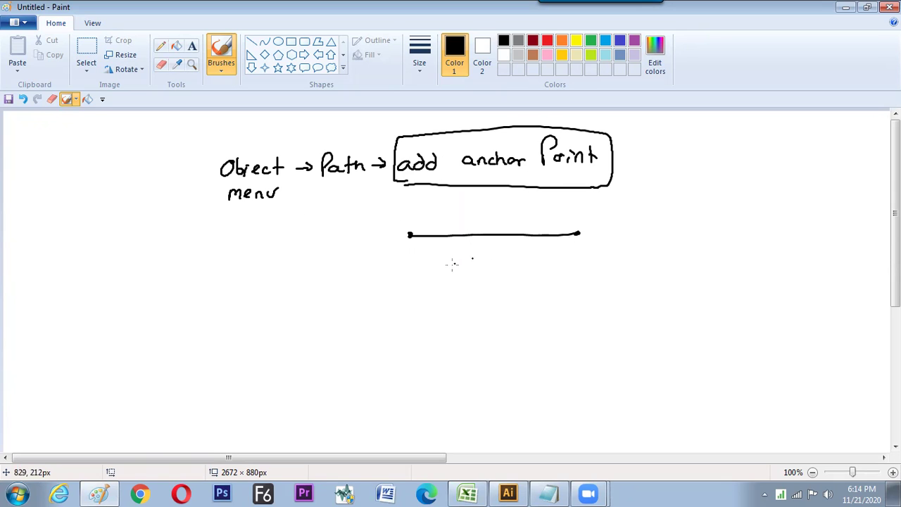
{"action": "left_click_drag", "start_coordinate": [409, 272], "coordinate": [580, 272]}
{"action": "left_click", "coordinate": [499, 274]}
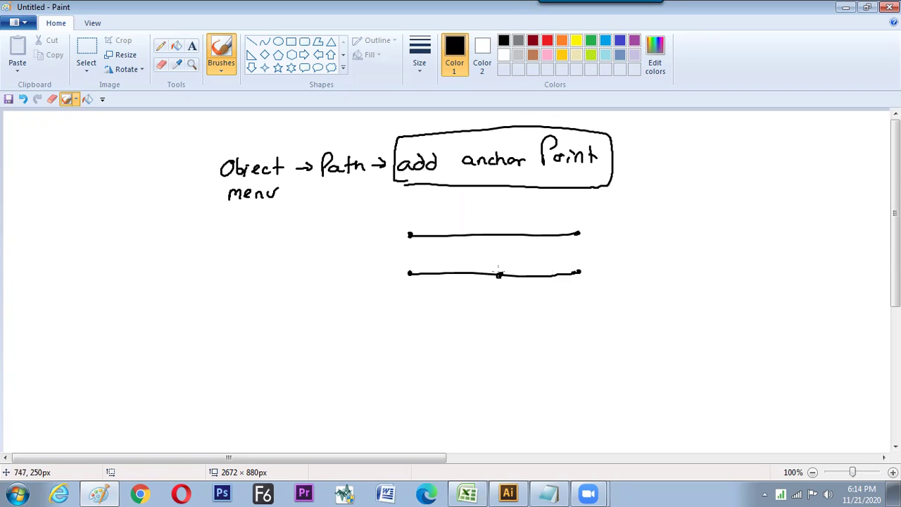
Step: Return to Illustrator, set the line's stroke weight to 0.25 pt and activate the Direct Selection tool
{"action": "key", "text": "alt+Tab"}
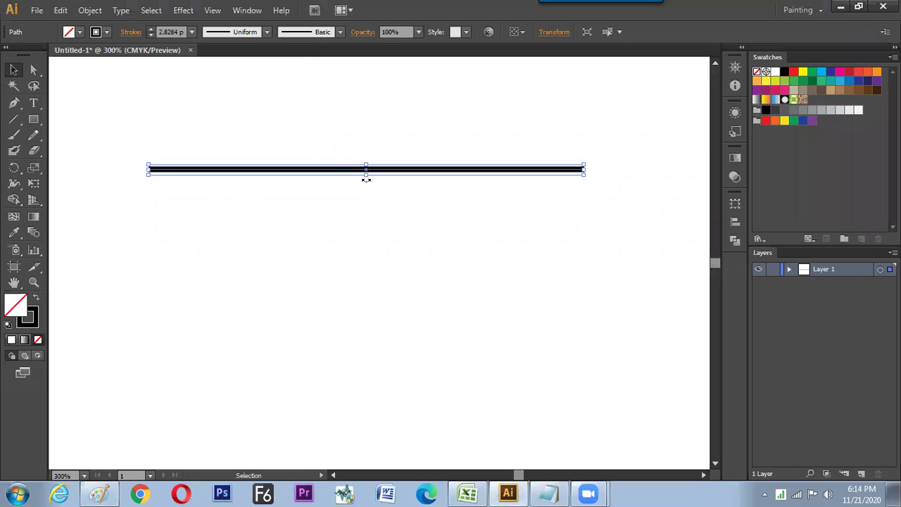
{"action": "left_click", "coordinate": [191, 32]}
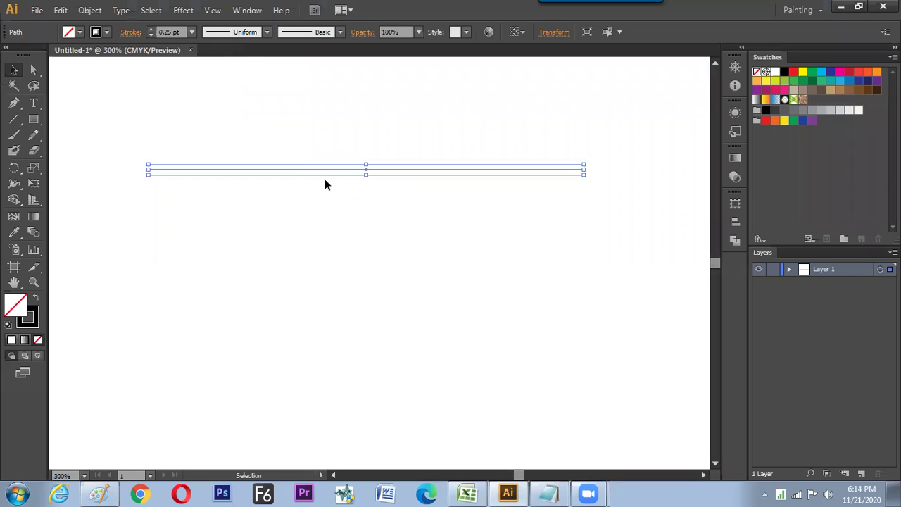
{"action": "left_click", "coordinate": [371, 190]}
{"action": "left_click", "coordinate": [366, 170]}
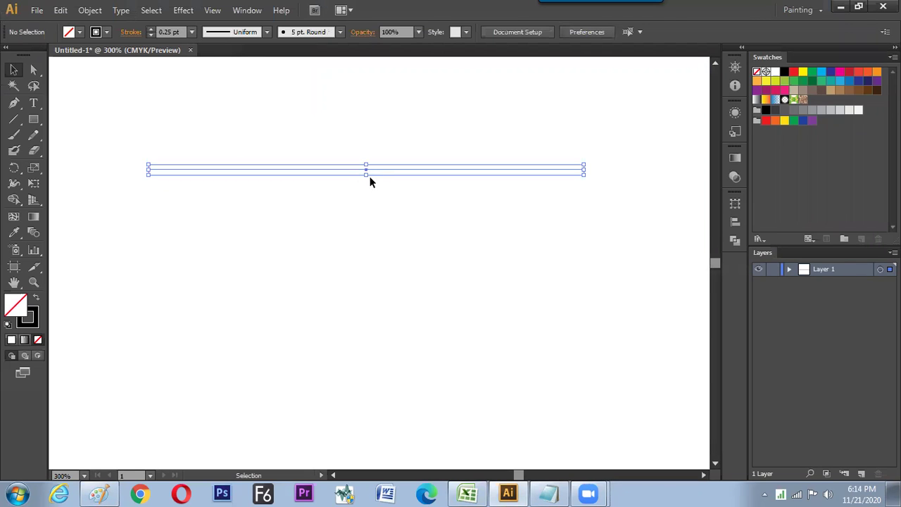
{"action": "left_click", "coordinate": [35, 71]}
Step: Check the "break a line" topic in the Excel list and return to the Paint notes
{"action": "key", "text": "alt+Tab"}
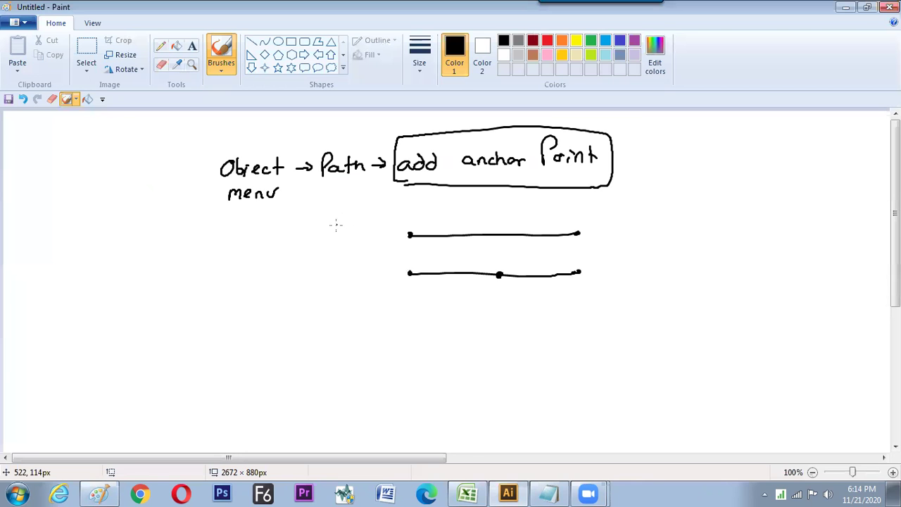
{"action": "left_click", "coordinate": [467, 492]}
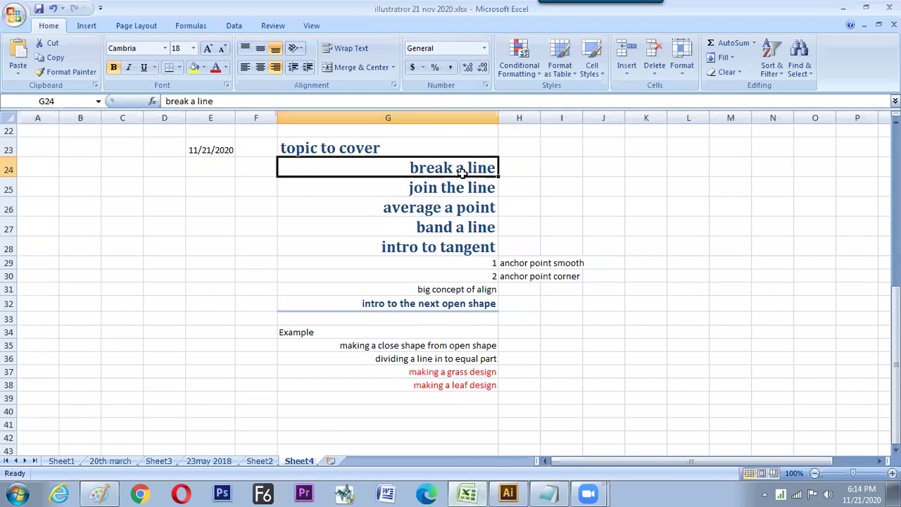
{"action": "key", "text": "alt+Tab"}
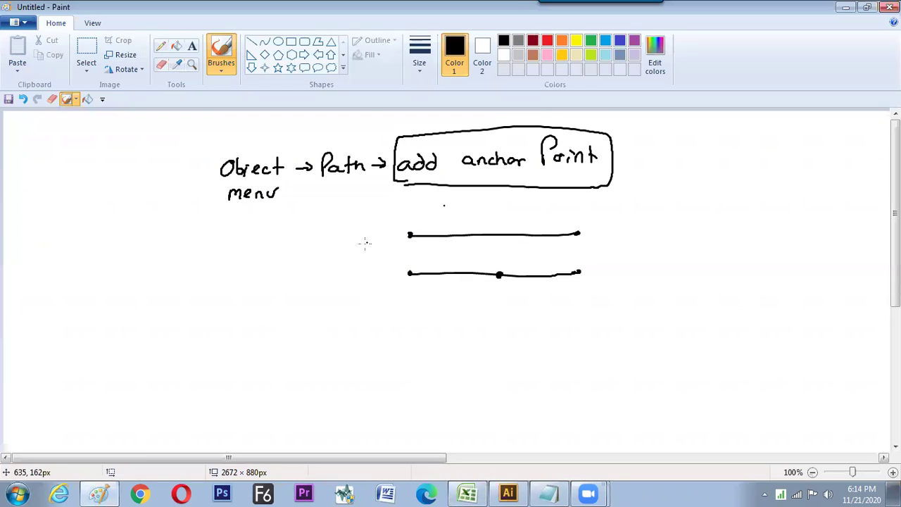
Step: Switch to Illustrator and cut the path at the line's middle anchor point
{"action": "left_click", "coordinate": [503, 493]}
{"action": "left_click", "coordinate": [366, 169]}
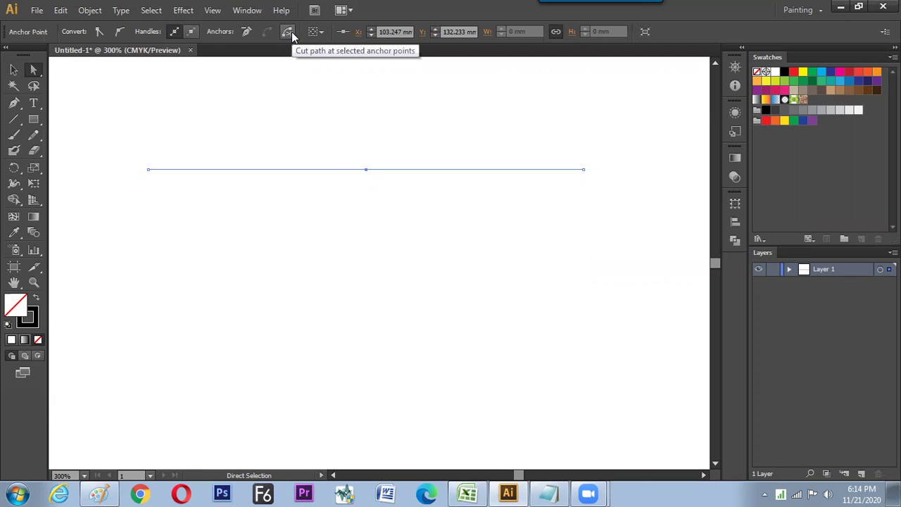
{"action": "left_click", "coordinate": [288, 32]}
Step: Select both halves of the cut line and set their stroke weight to 1 pt
{"action": "key", "text": "v"}
{"action": "left_click_drag", "start_coordinate": [127, 98], "coordinate": [386, 251]}
{"action": "left_click", "coordinate": [192, 32]}
{"action": "left_click", "coordinate": [203, 90]}
Step: Try moving the left half of the line down away from the right half, and undo the move
{"action": "left_click", "coordinate": [279, 187]}
{"action": "left_click_drag", "start_coordinate": [282, 173], "coordinate": [280, 203]}
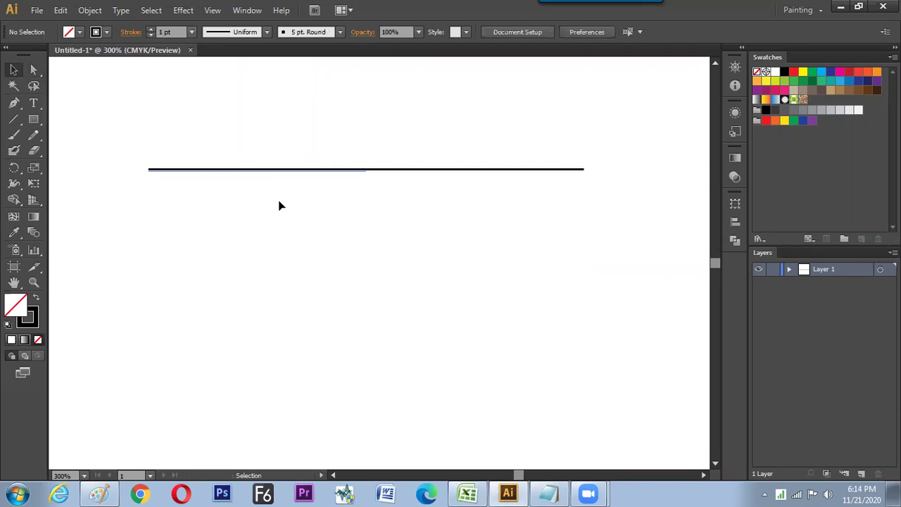
{"action": "left_click", "coordinate": [358, 283]}
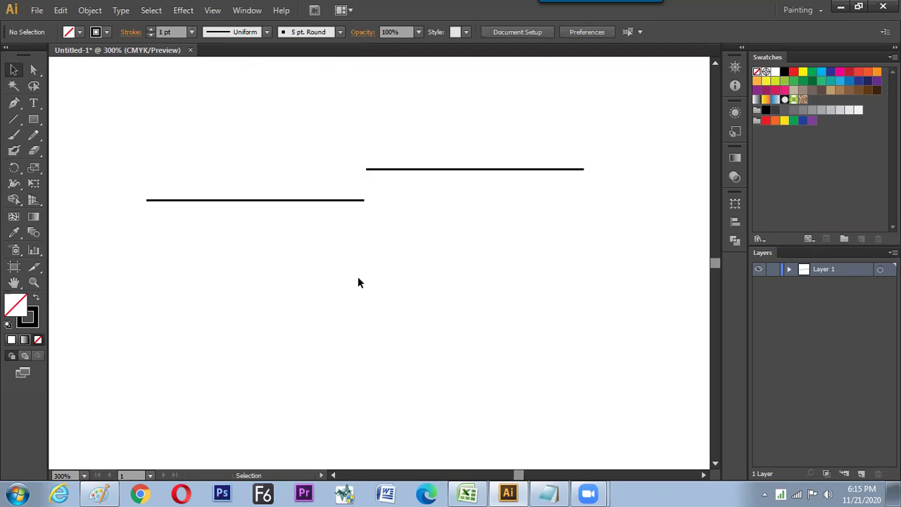
{"action": "key", "text": "ctrl+z"}
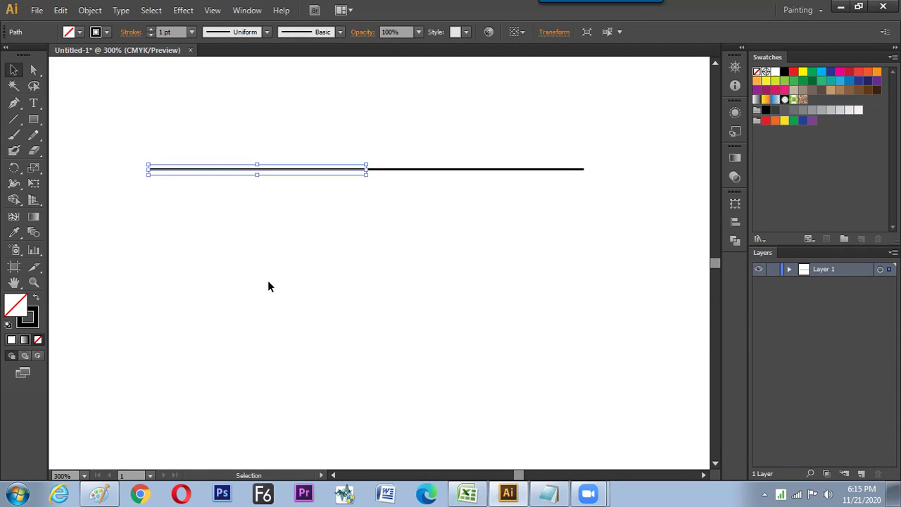
Step: Place a copy of the left half straight below the original and add an anchor point at its middle
{"action": "left_click_drag", "start_coordinate": [225, 174], "coordinate": [218, 281]}
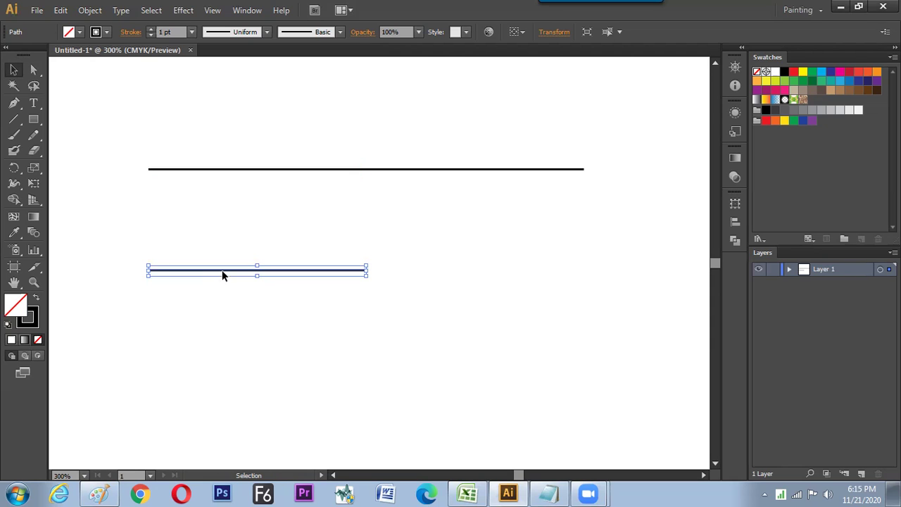
{"action": "left_click", "coordinate": [92, 10]}
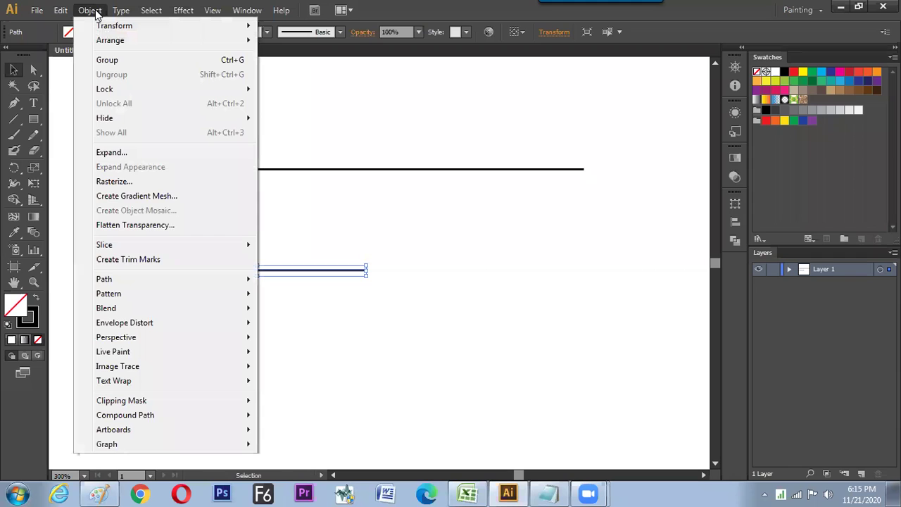
{"action": "mouse_move", "coordinate": [113, 281]}
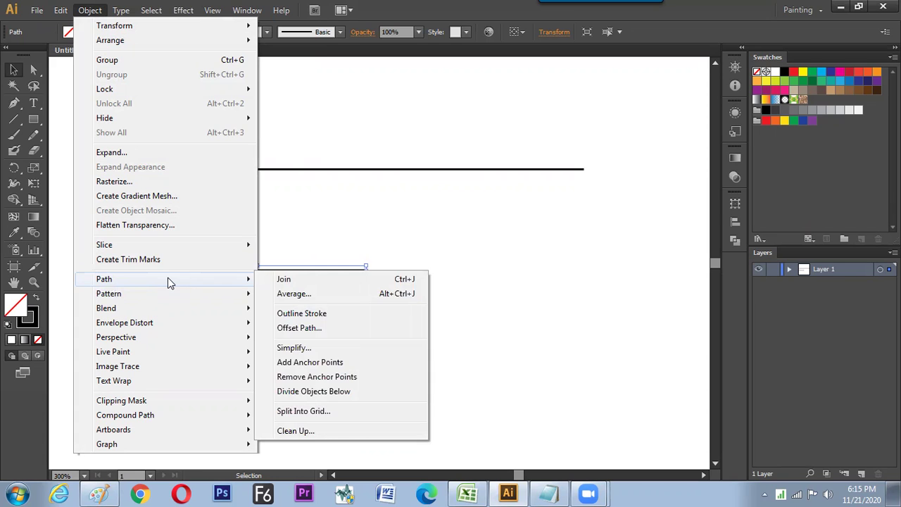
{"action": "left_click", "coordinate": [290, 362]}
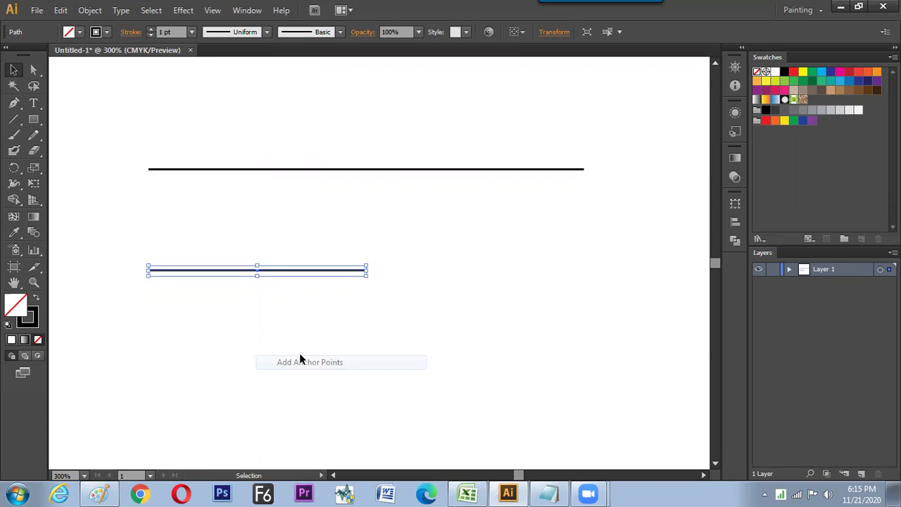
Step: Select only the middle anchor point of the copied short line with the Direct Selection tool
{"action": "left_click", "coordinate": [268, 291]}
{"action": "left_click_drag", "start_coordinate": [269, 286], "coordinate": [270, 286]}
{"action": "left_click", "coordinate": [33, 70]}
{"action": "left_click", "coordinate": [289, 286]}
{"action": "left_click_drag", "start_coordinate": [245, 248], "coordinate": [272, 286]}
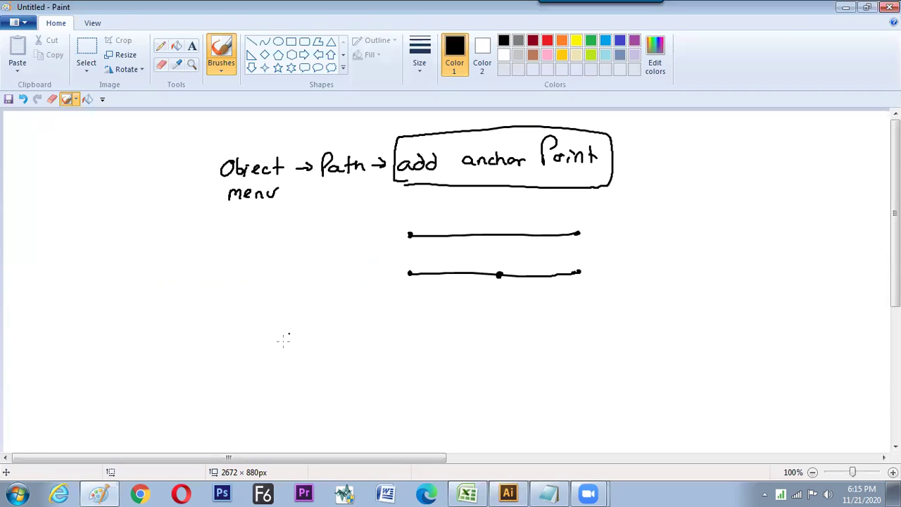
Step: Handwrite "Cut Path at selected anchor Point" below the sketched lines in the Paint notes
{"action": "left_click_drag", "start_coordinate": [291, 334], "coordinate": [299, 342]}
{"action": "mouse_move", "coordinate": [344, 324]}
{"action": "left_mouse_down"}
{"action": "mouse_move", "coordinate": [362, 335]}
{"action": "mouse_move", "coordinate": [435, 337]}
{"action": "left_mouse_up"}
{"action": "mouse_move", "coordinate": [427, 330]}
{"action": "left_mouse_down"}
{"action": "mouse_move", "coordinate": [476, 335]}
{"action": "mouse_move", "coordinate": [505, 319]}
{"action": "mouse_move", "coordinate": [528, 332]}
{"action": "left_mouse_up"}
{"action": "mouse_move", "coordinate": [535, 312]}
{"action": "left_mouse_down"}
{"action": "mouse_move", "coordinate": [536, 333]}
{"action": "mouse_move", "coordinate": [551, 324]}
{"action": "mouse_move", "coordinate": [553, 332]}
{"action": "left_mouse_up"}
{"action": "mouse_move", "coordinate": [558, 332]}
{"action": "left_mouse_down"}
{"action": "mouse_move", "coordinate": [557, 313]}
{"action": "mouse_move", "coordinate": [610, 330]}
{"action": "left_mouse_up"}
{"action": "left_click_drag", "start_coordinate": [614, 325], "coordinate": [634, 323]}
{"action": "left_click_drag", "start_coordinate": [635, 319], "coordinate": [640, 324]}
{"action": "mouse_move", "coordinate": [643, 325]}
{"action": "left_mouse_down"}
{"action": "mouse_move", "coordinate": [650, 317]}
{"action": "mouse_move", "coordinate": [684, 322]}
{"action": "left_mouse_up"}
{"action": "left_click_drag", "start_coordinate": [683, 295], "coordinate": [692, 318]}
{"action": "mouse_move", "coordinate": [705, 310]}
{"action": "left_mouse_down"}
{"action": "mouse_move", "coordinate": [705, 319]}
{"action": "mouse_move", "coordinate": [725, 309]}
{"action": "mouse_move", "coordinate": [730, 320]}
{"action": "left_mouse_up"}
{"action": "left_click_drag", "start_coordinate": [723, 309], "coordinate": [734, 307]}
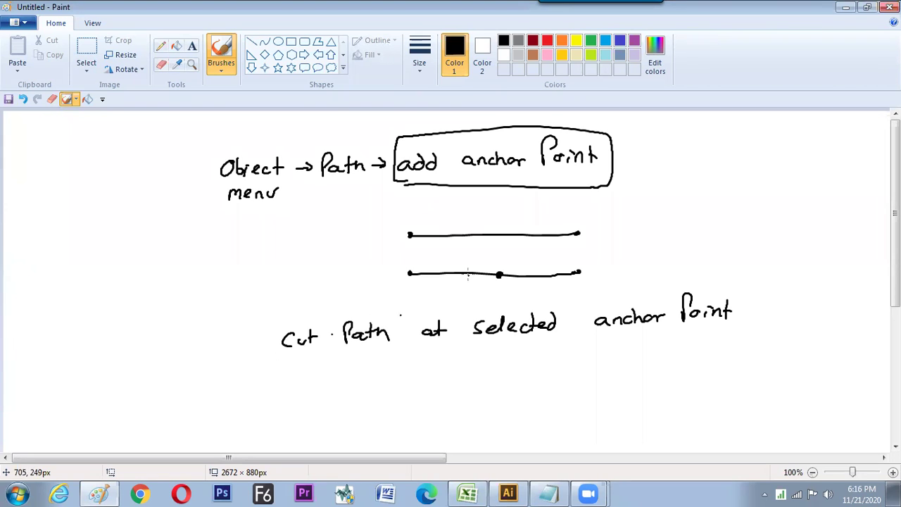
Step: Handwrite "By direct selection Tool" beneath the cut path note
{"action": "mouse_move", "coordinate": [273, 385]}
{"action": "left_mouse_down"}
{"action": "mouse_move", "coordinate": [275, 400]}
{"action": "mouse_move", "coordinate": [285, 396]}
{"action": "left_mouse_up"}
{"action": "left_click_drag", "start_coordinate": [290, 387], "coordinate": [287, 405]}
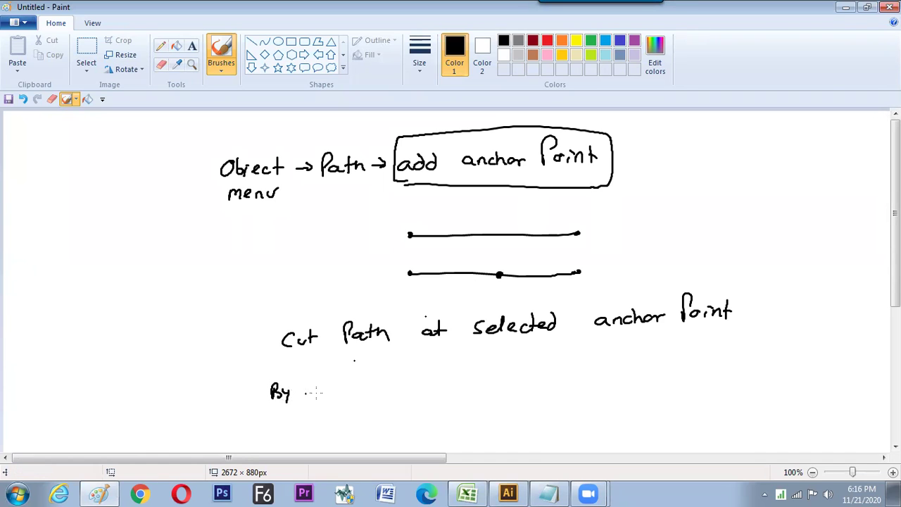
{"action": "left_click_drag", "start_coordinate": [331, 383], "coordinate": [369, 388]}
{"action": "mouse_move", "coordinate": [378, 372]}
{"action": "left_mouse_down"}
{"action": "mouse_move", "coordinate": [380, 389]}
{"action": "mouse_move", "coordinate": [388, 380]}
{"action": "left_mouse_up"}
{"action": "mouse_move", "coordinate": [414, 375]}
{"action": "left_mouse_down"}
{"action": "mouse_move", "coordinate": [439, 385]}
{"action": "mouse_move", "coordinate": [475, 368]}
{"action": "mouse_move", "coordinate": [504, 381]}
{"action": "left_mouse_up"}
{"action": "mouse_move", "coordinate": [519, 366]}
{"action": "left_mouse_down"}
{"action": "mouse_move", "coordinate": [520, 383]}
{"action": "mouse_move", "coordinate": [531, 365]}
{"action": "left_mouse_up"}
{"action": "left_click_drag", "start_coordinate": [532, 373], "coordinate": [543, 376]}
{"action": "left_click_drag", "start_coordinate": [548, 363], "coordinate": [549, 381]}
{"action": "left_click", "coordinate": [486, 384]}
Step: Draw lines below and above "direct selection Tool" and add a circled letter A beside it
{"action": "left_click_drag", "start_coordinate": [312, 411], "coordinate": [562, 392]}
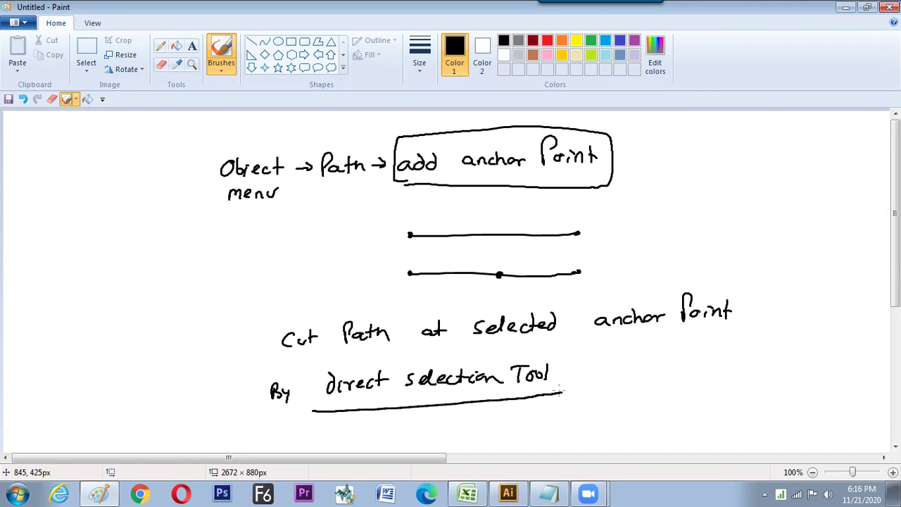
{"action": "left_click_drag", "start_coordinate": [310, 367], "coordinate": [542, 340]}
{"action": "mouse_move", "coordinate": [600, 376]}
{"action": "left_mouse_down"}
{"action": "mouse_move", "coordinate": [607, 360]}
{"action": "mouse_move", "coordinate": [612, 375]}
{"action": "left_mouse_up"}
{"action": "mouse_move", "coordinate": [600, 369]}
{"action": "left_mouse_down"}
{"action": "mouse_move", "coordinate": [611, 367]}
{"action": "mouse_move", "coordinate": [608, 353]}
{"action": "left_mouse_up"}
{"action": "left_click_drag", "start_coordinate": [595, 395], "coordinate": [616, 384]}
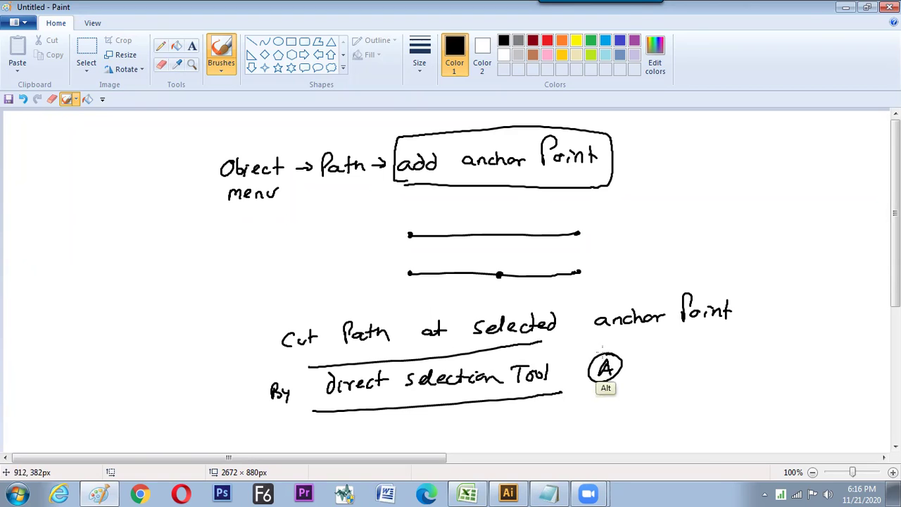
Step: Return to Illustrator and reselect the short line's middle anchor point with the Direct Selection tool
{"action": "key", "text": "alt+Tab"}
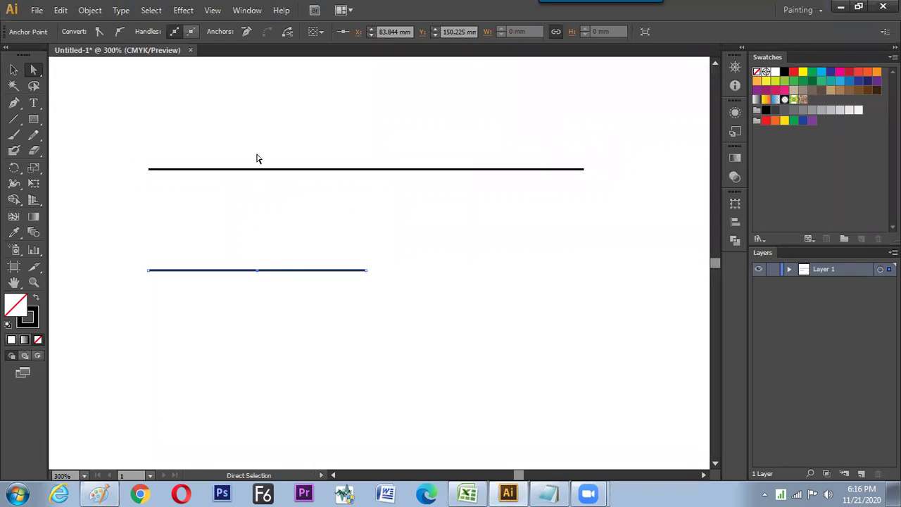
{"action": "left_click", "coordinate": [15, 71]}
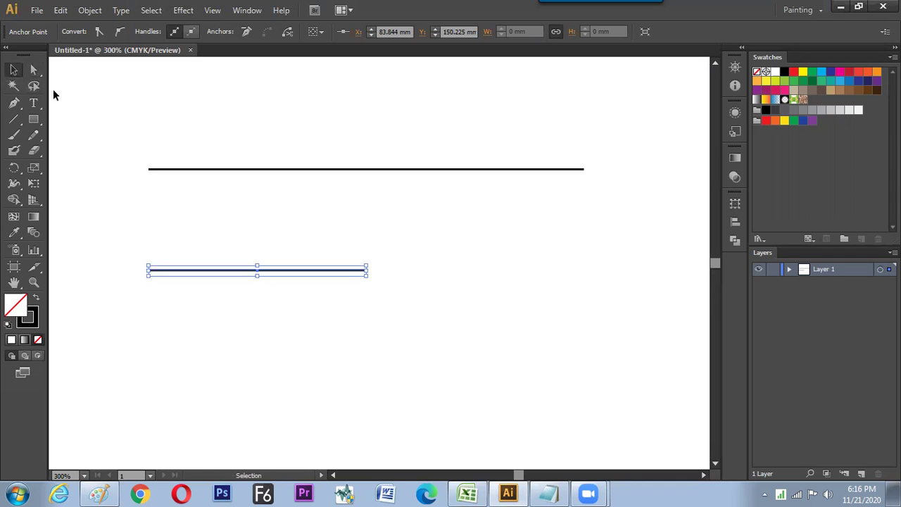
{"action": "left_click", "coordinate": [225, 263]}
{"action": "left_click", "coordinate": [219, 271]}
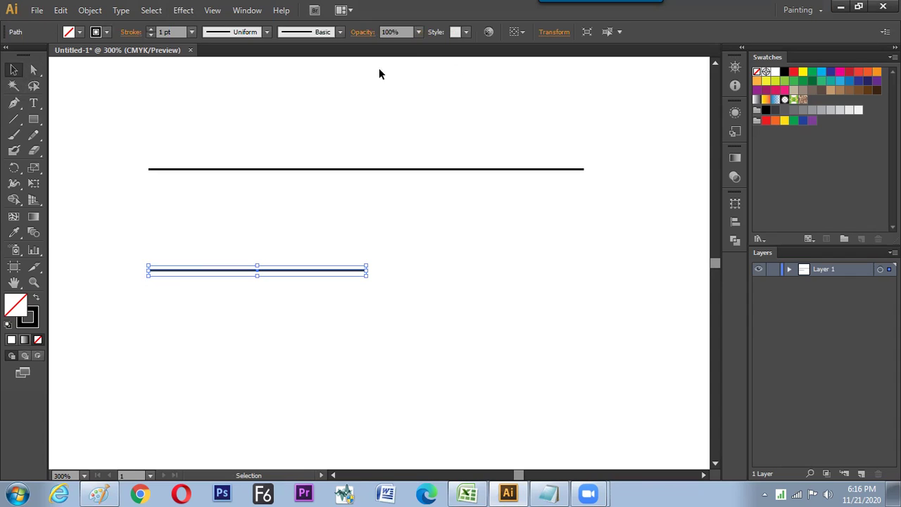
{"action": "left_click", "coordinate": [33, 70]}
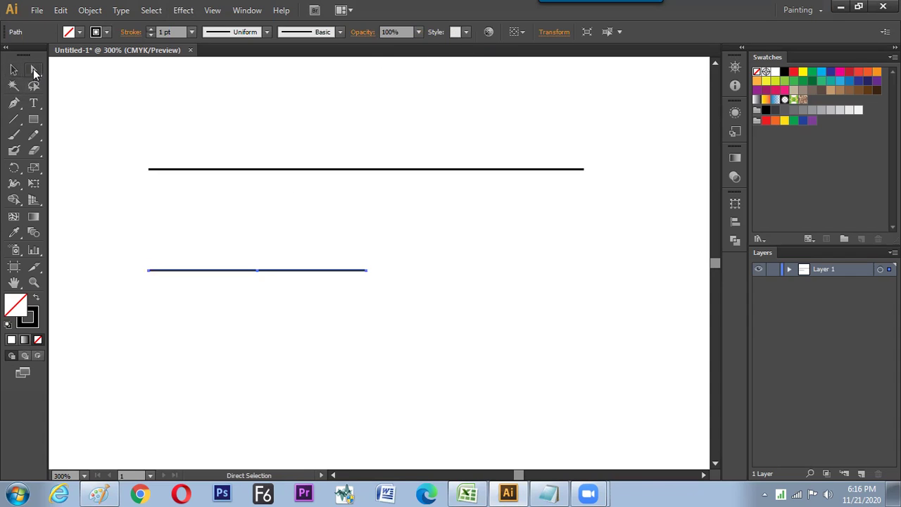
{"action": "left_click_drag", "start_coordinate": [245, 244], "coordinate": [296, 312]}
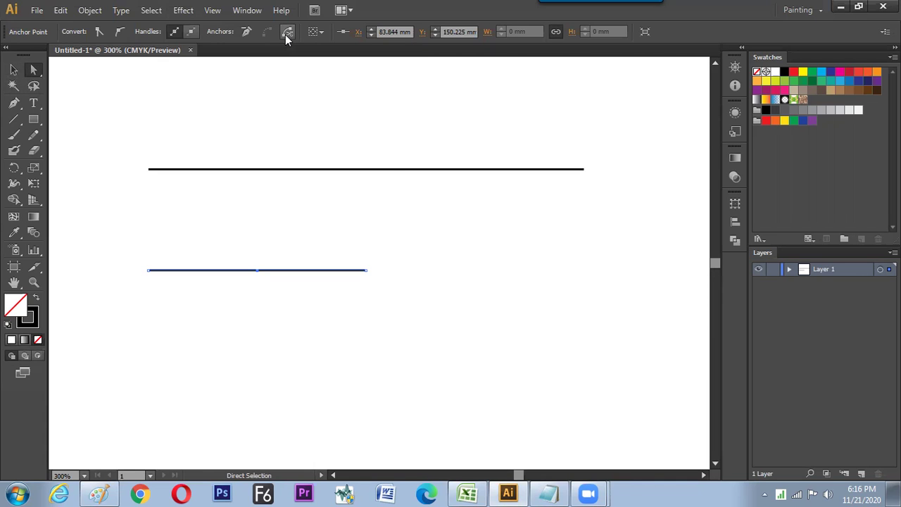
Step: Switch to Paint, underline "anchor Point" and add a legend marking a hollow dot "unselected" and a filled dot "selected"
{"action": "key", "text": "alt+Tab"}
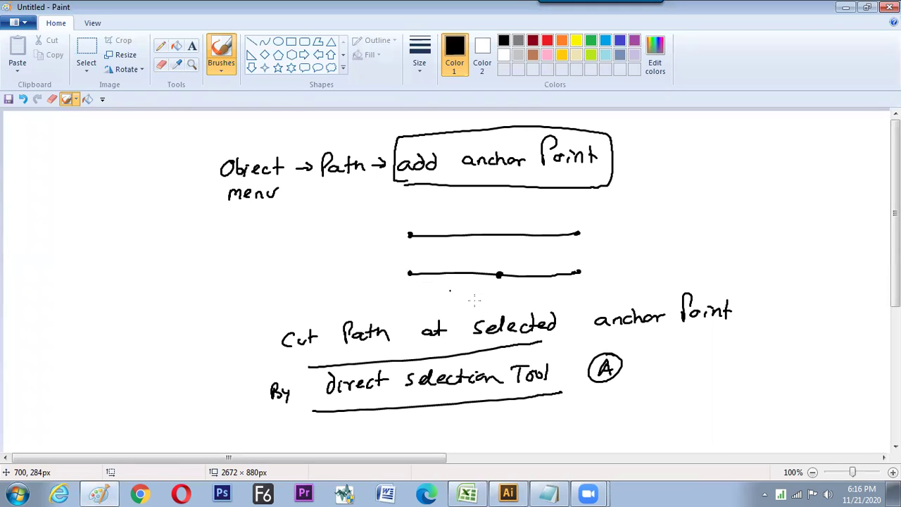
{"action": "left_click_drag", "start_coordinate": [598, 336], "coordinate": [723, 329]}
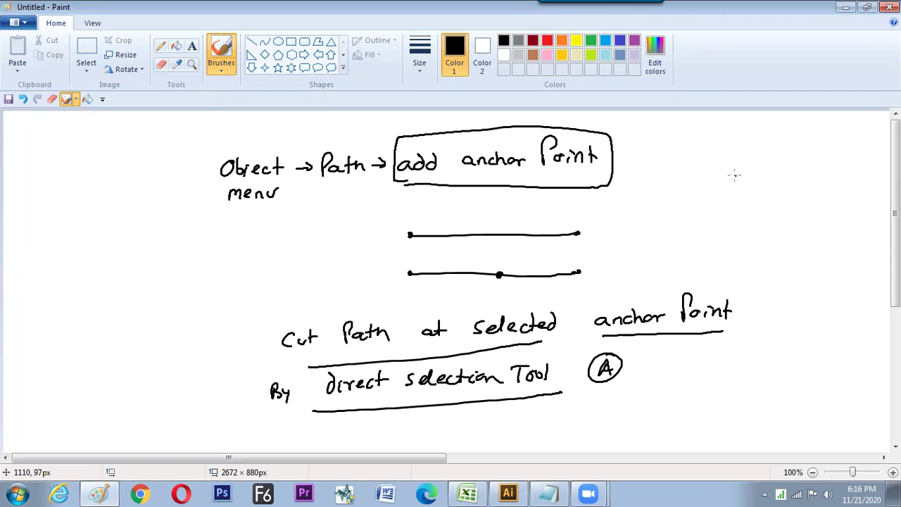
{"action": "left_click_drag", "start_coordinate": [738, 177], "coordinate": [735, 174]}
{"action": "left_click", "coordinate": [737, 196]}
{"action": "left_click_drag", "start_coordinate": [750, 197], "coordinate": [846, 185]}
{"action": "mouse_move", "coordinate": [749, 176]}
{"action": "left_mouse_down"}
{"action": "mouse_move", "coordinate": [845, 158]}
{"action": "mouse_move", "coordinate": [868, 169]}
{"action": "mouse_move", "coordinate": [864, 157]}
{"action": "left_mouse_up"}
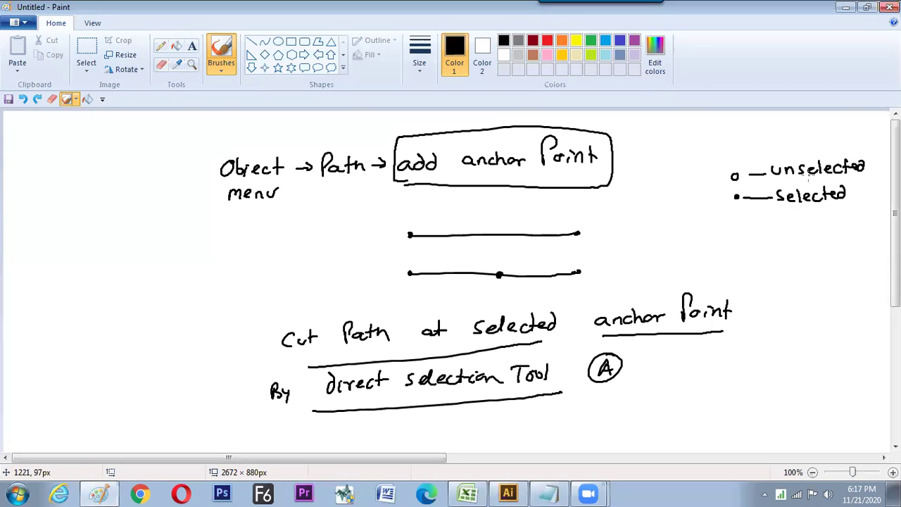
{"action": "left_click_drag", "start_coordinate": [816, 173], "coordinate": [821, 170]}
{"action": "key", "text": "ctrl+z"}
{"action": "key", "text": "ctrl+y"}
Step: Switch to Illustrator, select the short line's middle anchor point and examine the line's anchor points up close
{"action": "key", "text": "alt+Tab"}
{"action": "left_click_drag", "start_coordinate": [242, 248], "coordinate": [279, 290]}
{"action": "key", "text": "ctrl+plus"}
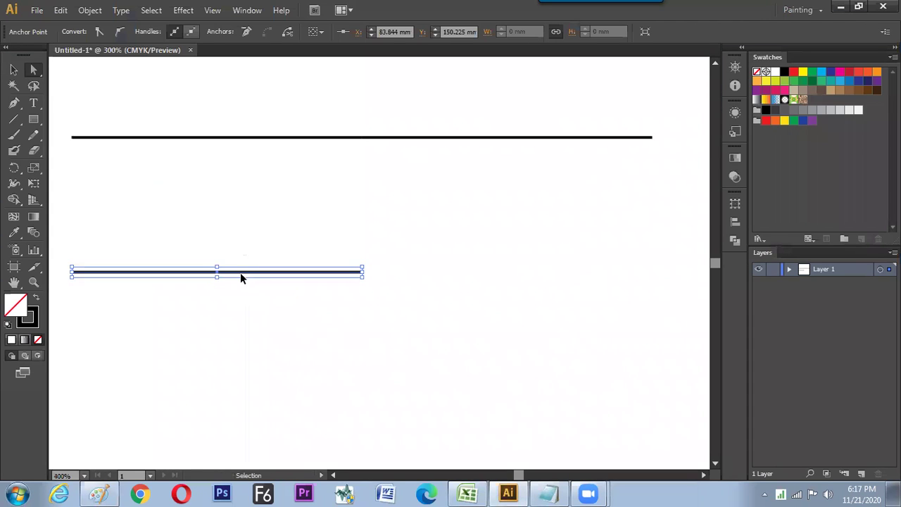
{"action": "scroll", "coordinate": [314, 216], "scroll_direction": "left", "scroll_amount": 4}
{"action": "scroll", "coordinate": [314, 216], "scroll_direction": "down", "scroll_amount": 1}
{"action": "key", "text": "ctrl+plus"}
{"action": "key", "text": "a"}
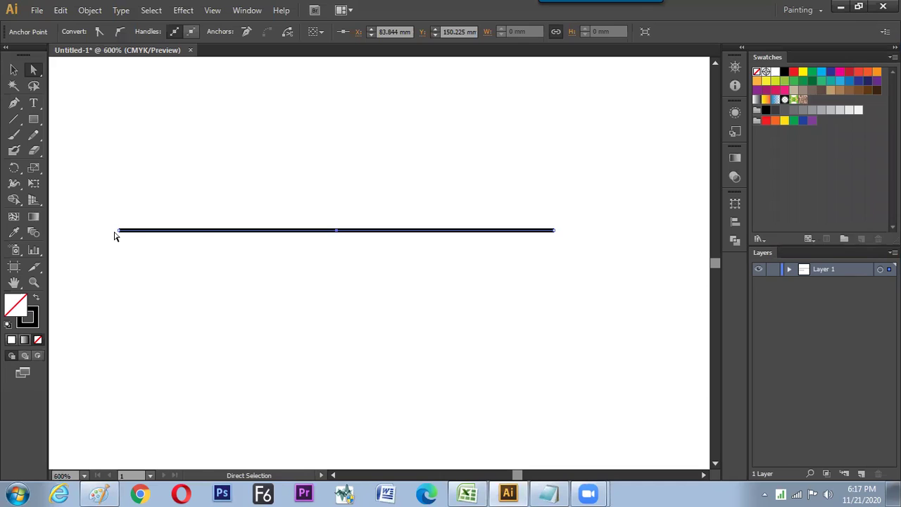
Step: Switch to Paint, handwrite an underlined heading "Anchor Point" above the legend and number its two entries 1 and 2
{"action": "key", "text": "alt+Tab"}
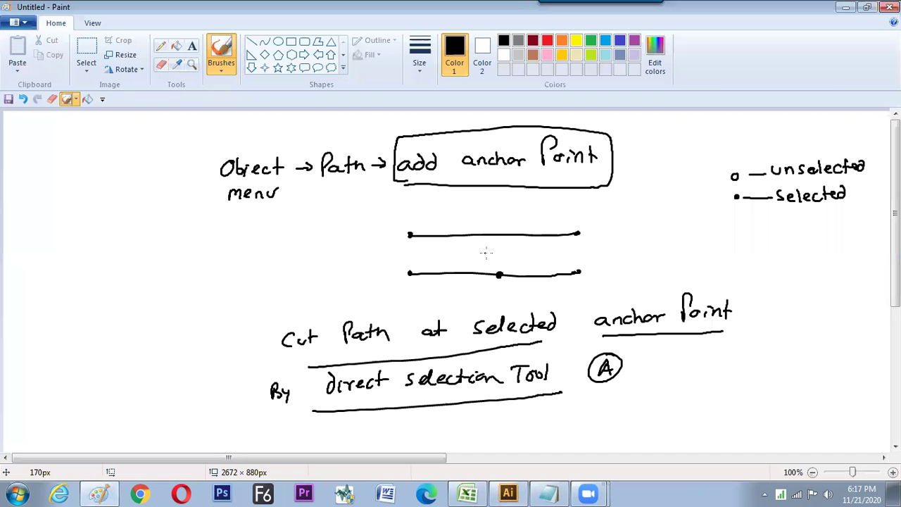
{"action": "left_click_drag", "start_coordinate": [705, 151], "coordinate": [716, 150]}
{"action": "left_click_drag", "start_coordinate": [707, 146], "coordinate": [715, 146]}
{"action": "left_click_drag", "start_coordinate": [732, 147], "coordinate": [808, 143]}
{"action": "left_click_drag", "start_coordinate": [811, 128], "coordinate": [812, 144]}
{"action": "left_click_drag", "start_coordinate": [804, 134], "coordinate": [820, 130]}
{"action": "left_click_drag", "start_coordinate": [712, 160], "coordinate": [810, 150]}
{"action": "left_click_drag", "start_coordinate": [698, 173], "coordinate": [704, 203]}
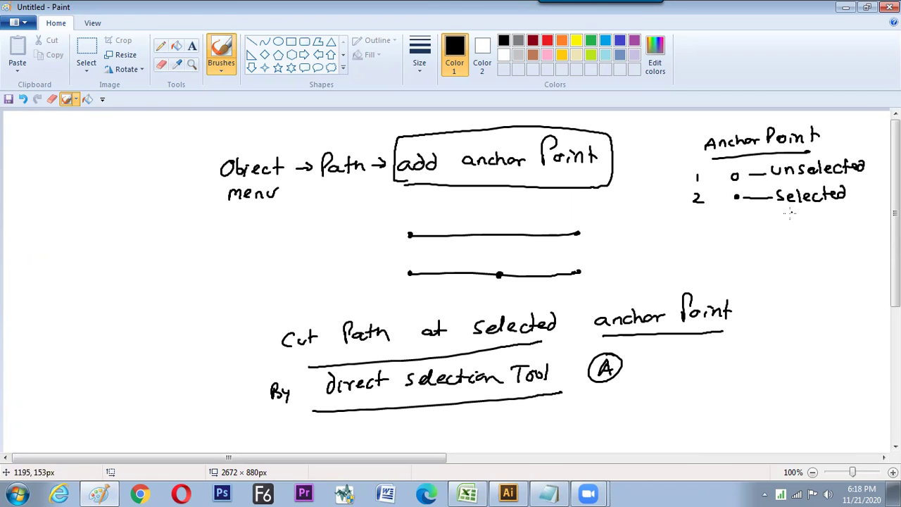
Step: Return to Illustrator and cut the short line's path at its selected middle anchor point
{"action": "key", "text": "alt+Tab"}
{"action": "left_click_drag", "start_coordinate": [328, 209], "coordinate": [338, 246]}
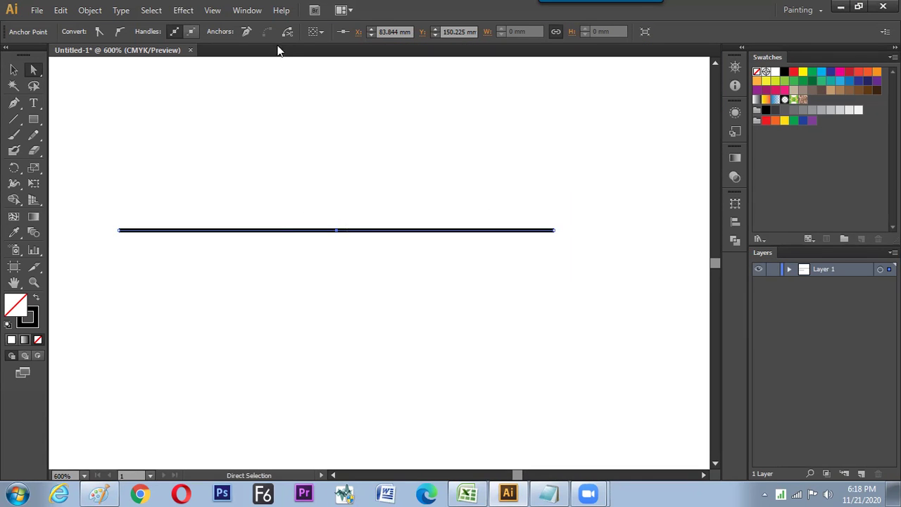
{"action": "left_click", "coordinate": [288, 33]}
{"action": "left_click", "coordinate": [14, 69]}
{"action": "left_click", "coordinate": [242, 174]}
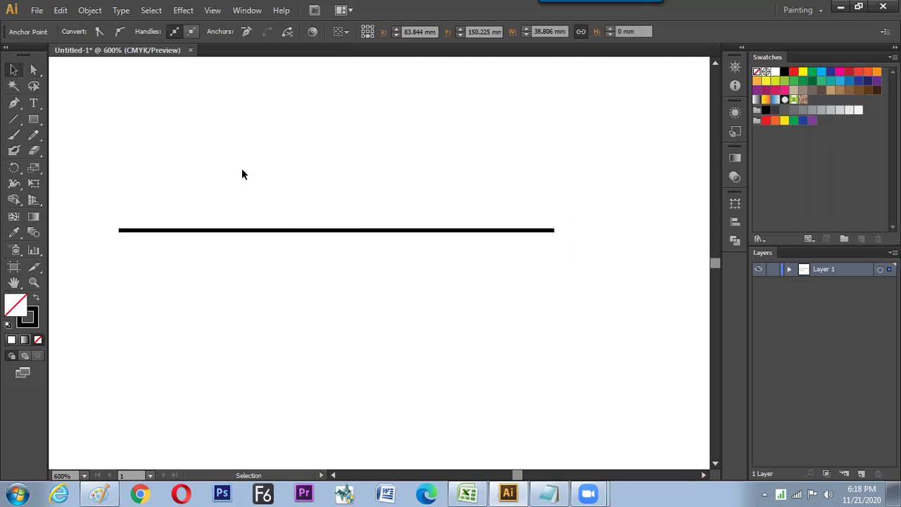
Step: Give the left half of the cut line a CMYK Magenta stroke with a 3 pt weight
{"action": "left_click", "coordinate": [283, 230]}
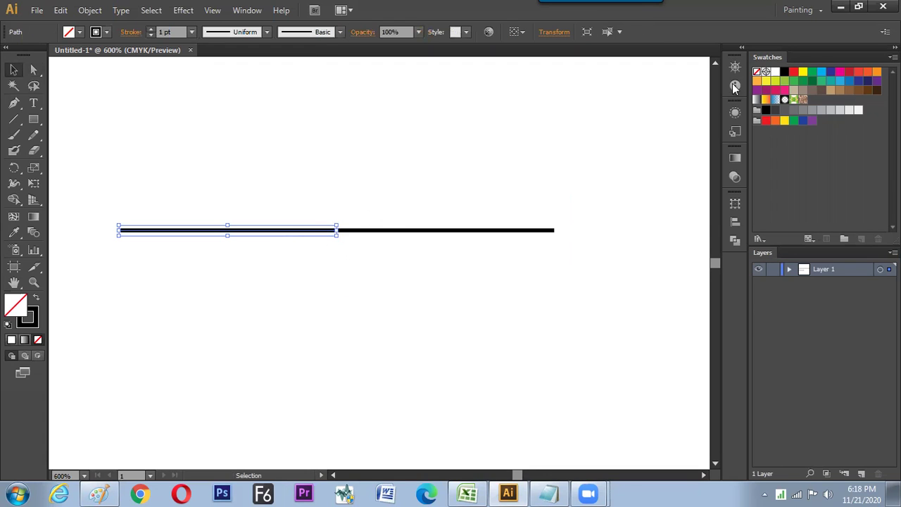
{"action": "left_click", "coordinate": [107, 32]}
{"action": "left_click", "coordinate": [95, 56]}
{"action": "left_click", "coordinate": [263, 315]}
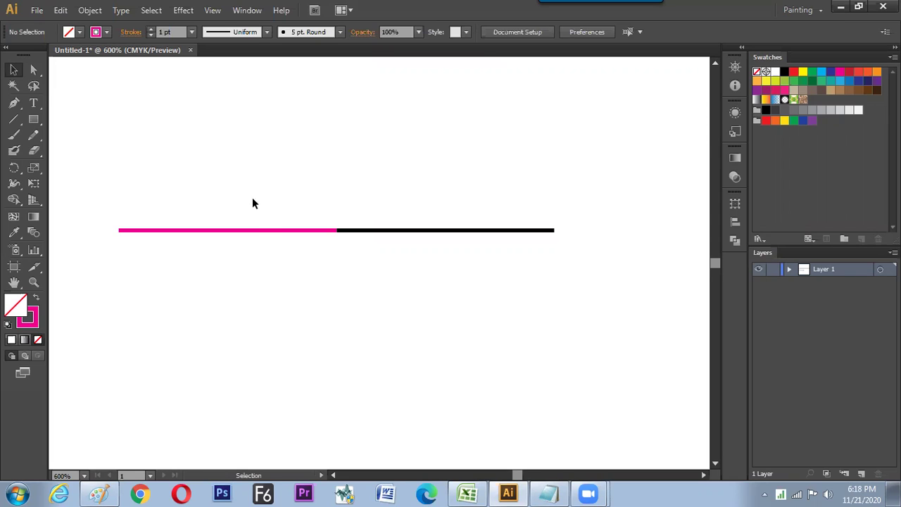
{"action": "left_click", "coordinate": [240, 229]}
{"action": "left_click", "coordinate": [191, 32]}
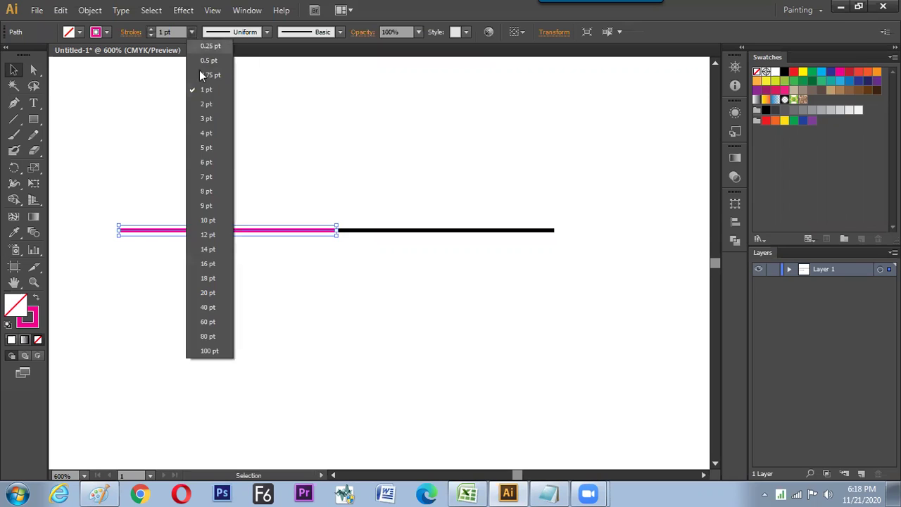
{"action": "left_click", "coordinate": [206, 119]}
{"action": "left_click", "coordinate": [299, 336]}
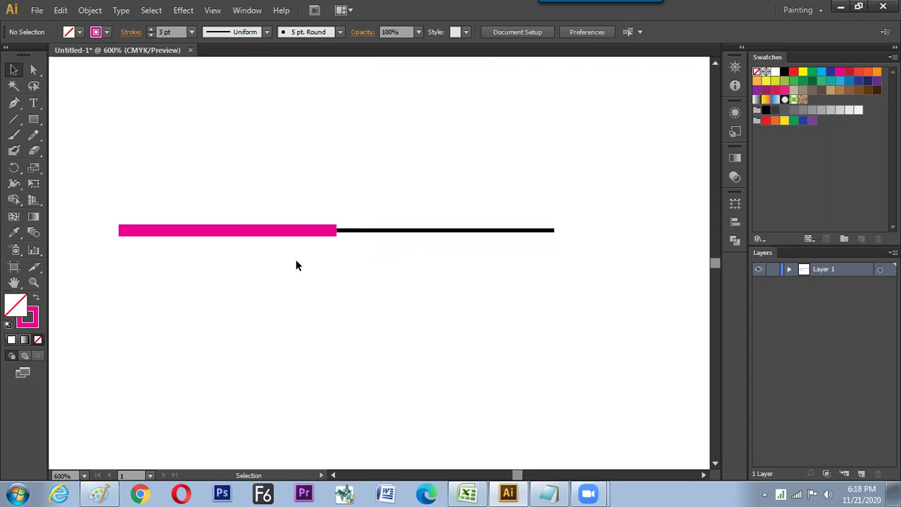
Step: Move the meeting endpoints of the magenta and black segments horizontally with Direct Selection, making the magenta segment about 35 mm long
{"action": "left_click", "coordinate": [33, 69]}
{"action": "left_click_drag", "start_coordinate": [326, 205], "coordinate": [453, 244]}
{"action": "mouse_move", "coordinate": [422, 290]}
{"action": "left_mouse_down"}
{"action": "mouse_move", "coordinate": [350, 261]}
{"action": "mouse_move", "coordinate": [326, 272]}
{"action": "mouse_move", "coordinate": [399, 322]}
{"action": "mouse_move", "coordinate": [438, 170]}
{"action": "mouse_move", "coordinate": [476, 353]}
{"action": "mouse_move", "coordinate": [437, 167]}
{"action": "mouse_move", "coordinate": [450, 288]}
{"action": "mouse_move", "coordinate": [424, 334]}
{"action": "mouse_move", "coordinate": [179, 232]}
{"action": "mouse_move", "coordinate": [459, 221]}
{"action": "mouse_move", "coordinate": [232, 237]}
{"action": "mouse_move", "coordinate": [504, 238]}
{"action": "left_mouse_up"}
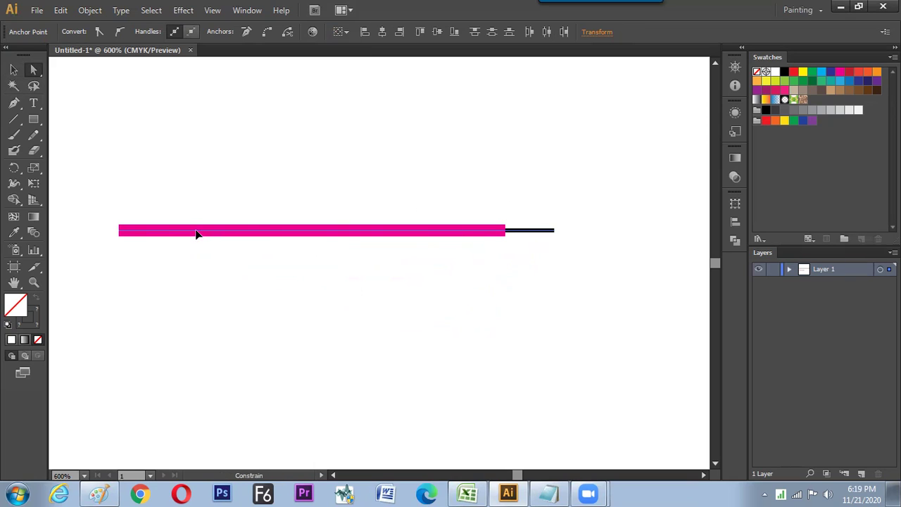
{"action": "left_click_drag", "start_coordinate": [196, 235], "coordinate": [200, 236]}
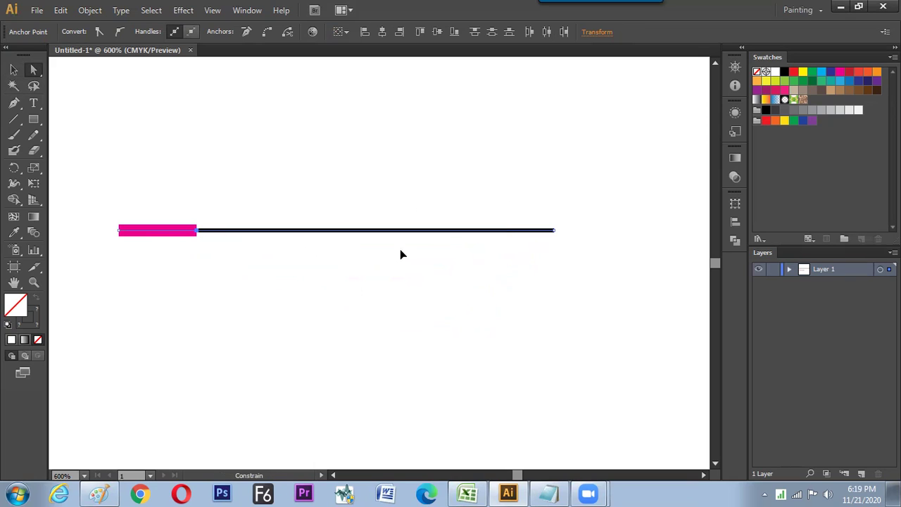
{"action": "key", "text": "ctrl+z"}
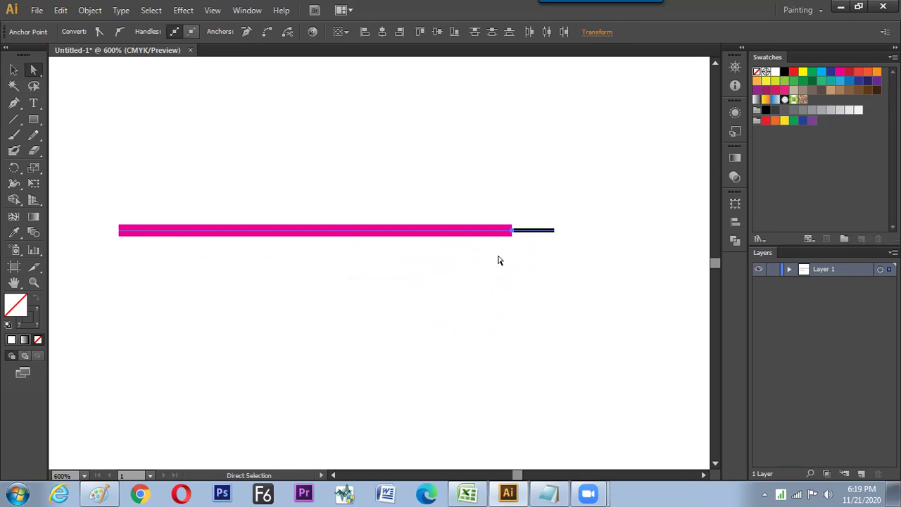
{"action": "left_click", "coordinate": [491, 264]}
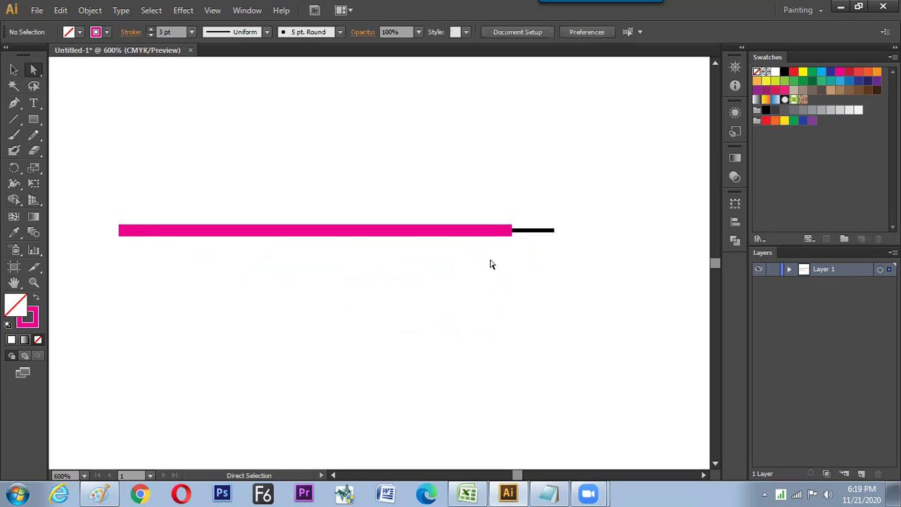
Step: Split the magenta line at a newly added middle anchor point and move the break close to the line's left end
{"action": "left_click", "coordinate": [376, 236]}
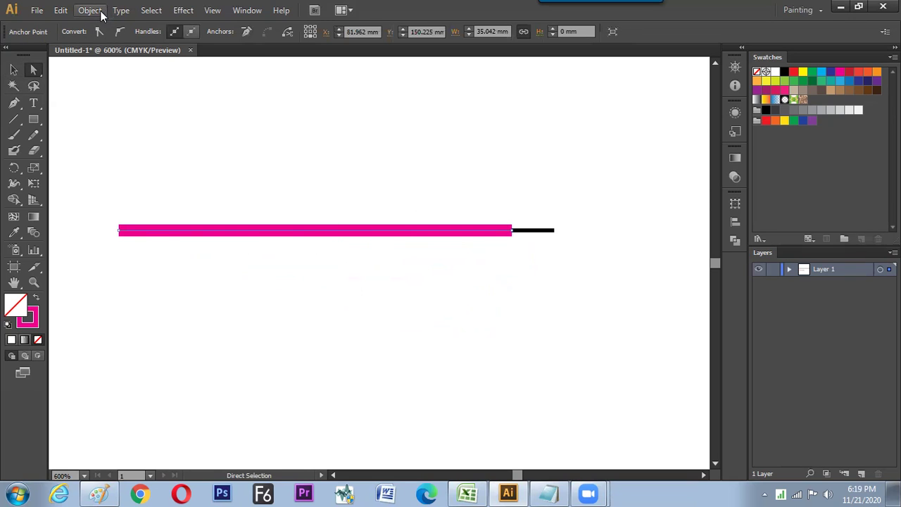
{"action": "left_click", "coordinate": [99, 12]}
{"action": "mouse_move", "coordinate": [137, 279]}
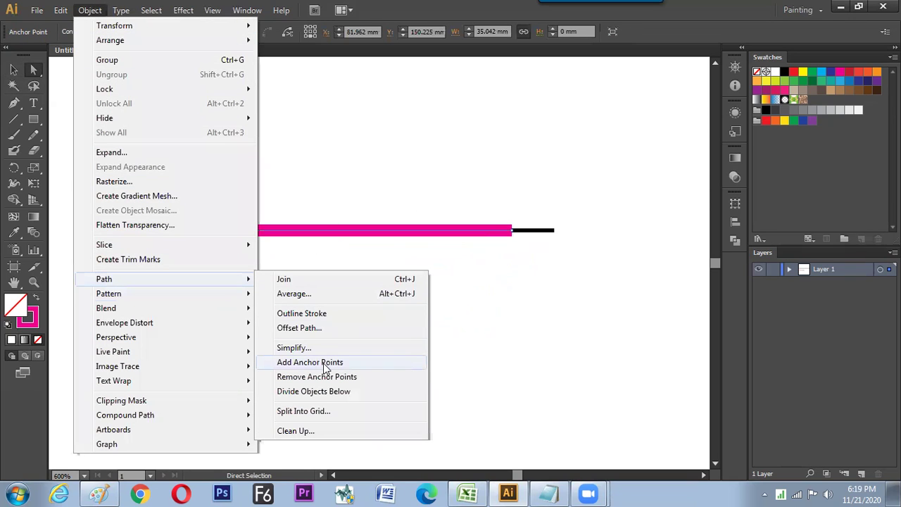
{"action": "left_click", "coordinate": [325, 362]}
{"action": "left_click_drag", "start_coordinate": [292, 204], "coordinate": [330, 257]}
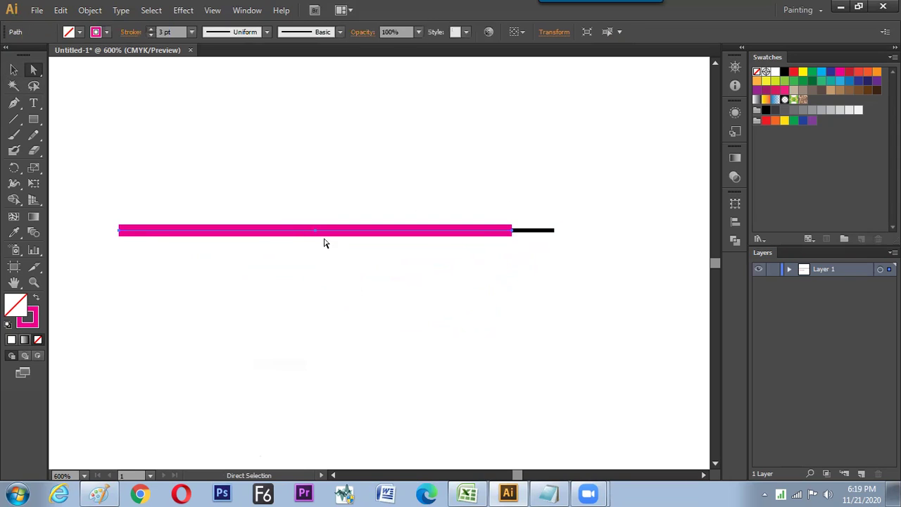
{"action": "left_click_drag", "start_coordinate": [304, 198], "coordinate": [169, 232]}
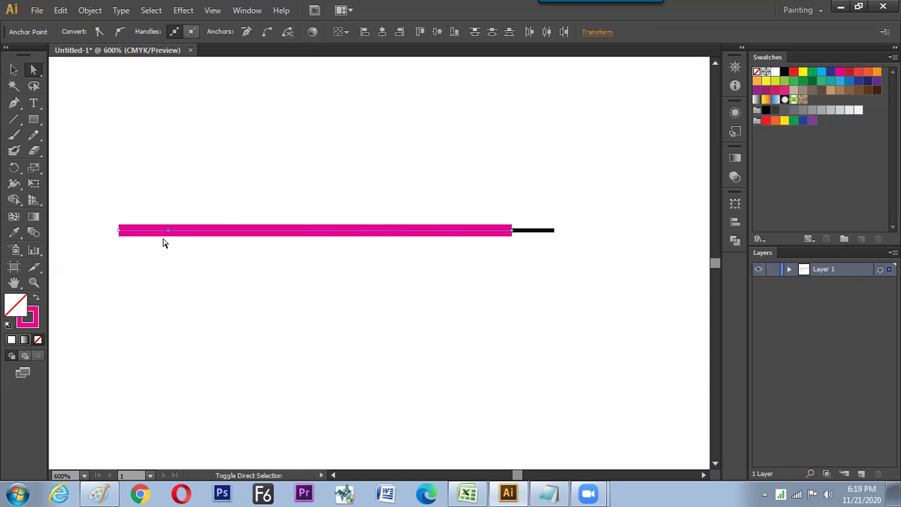
Step: Give the short leftmost piece of the magenta line a dark blue stroke with a 4 pt weight
{"action": "left_click", "coordinate": [13, 69]}
{"action": "left_click_drag", "start_coordinate": [117, 167], "coordinate": [138, 238]}
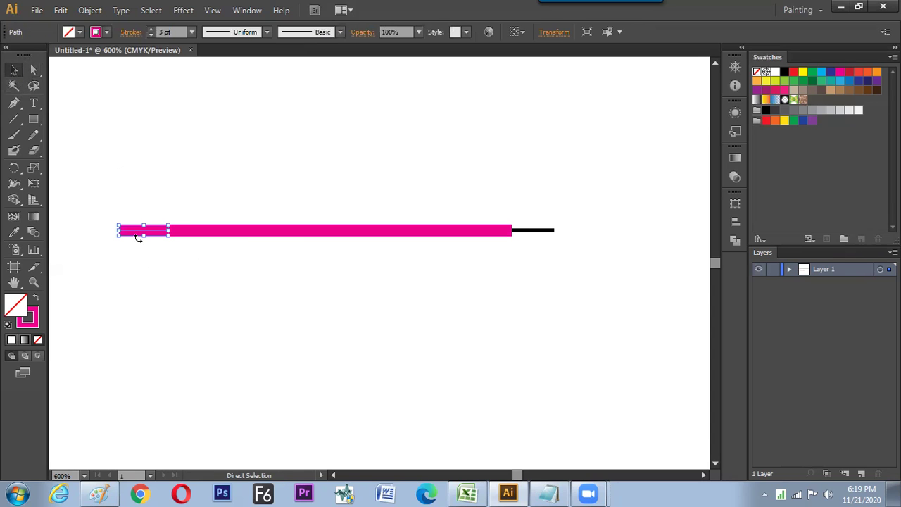
{"action": "left_click", "coordinate": [106, 32]}
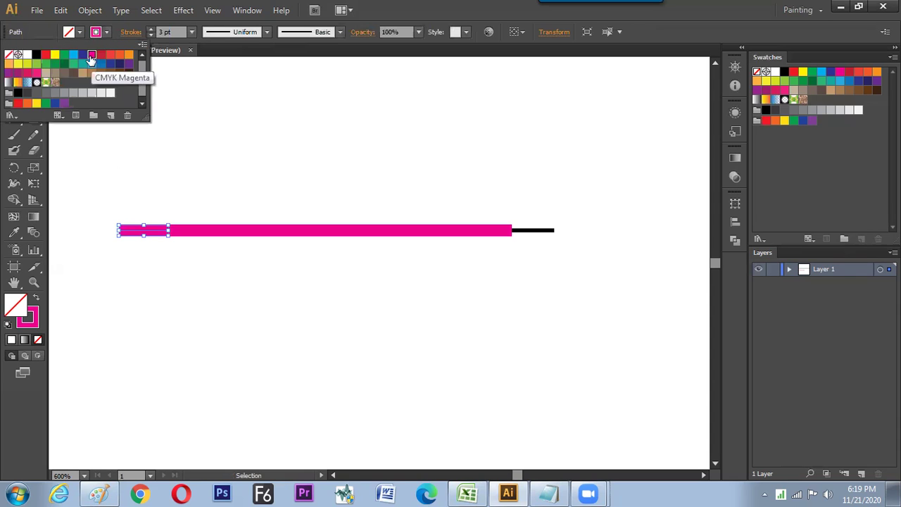
{"action": "left_click", "coordinate": [82, 55]}
{"action": "left_click", "coordinate": [175, 346]}
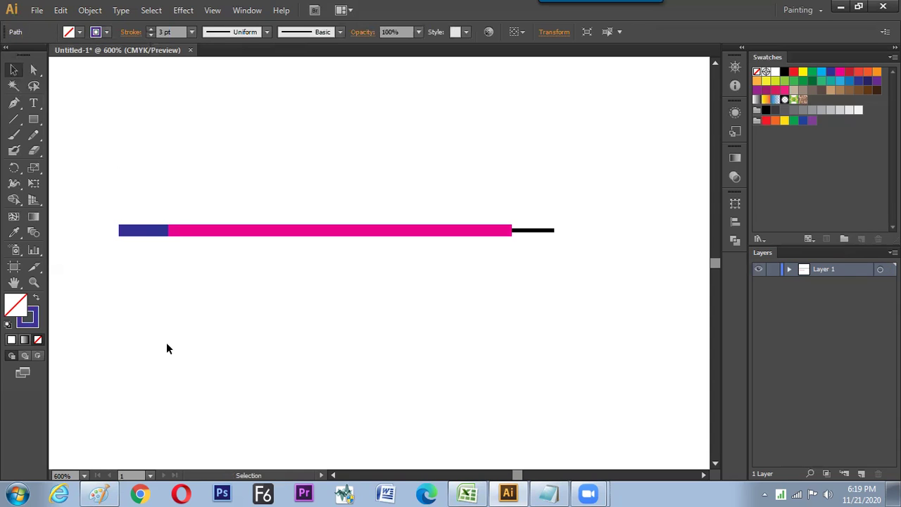
{"action": "left_click", "coordinate": [150, 231]}
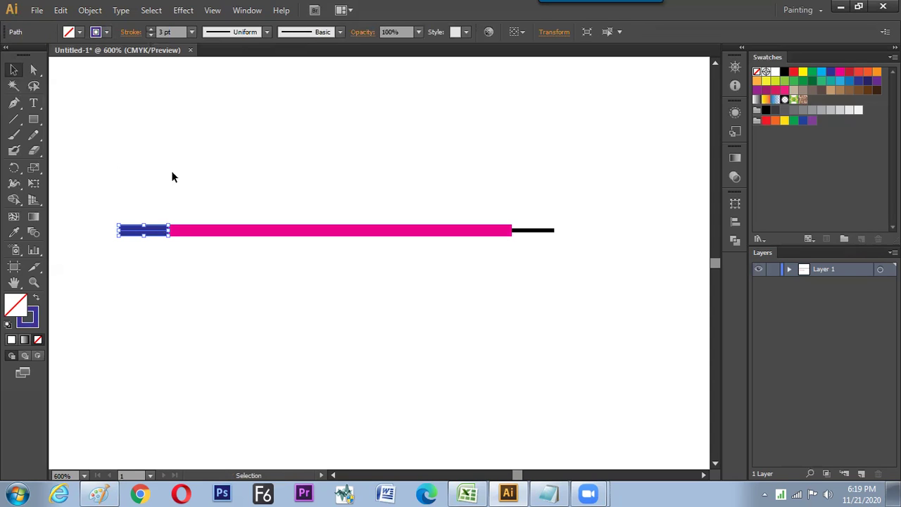
{"action": "left_click", "coordinate": [192, 34]}
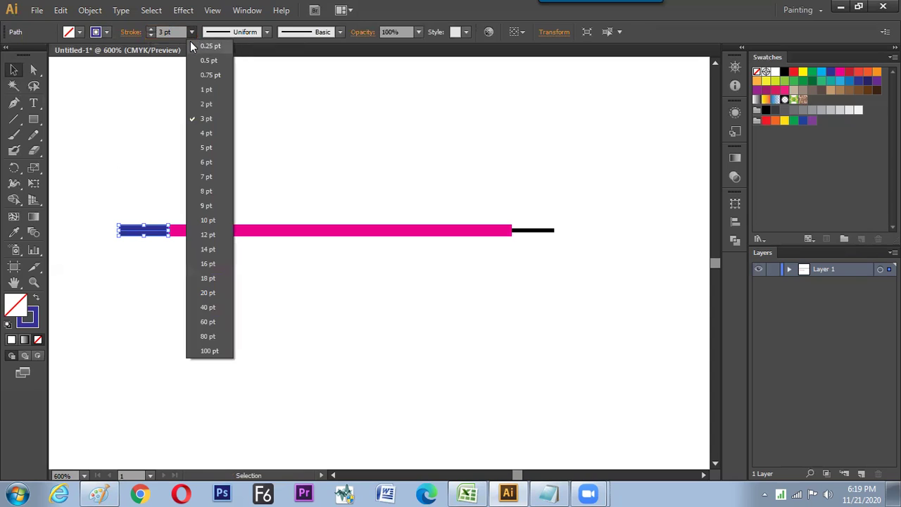
{"action": "left_click", "coordinate": [205, 133]}
{"action": "left_click", "coordinate": [209, 219]}
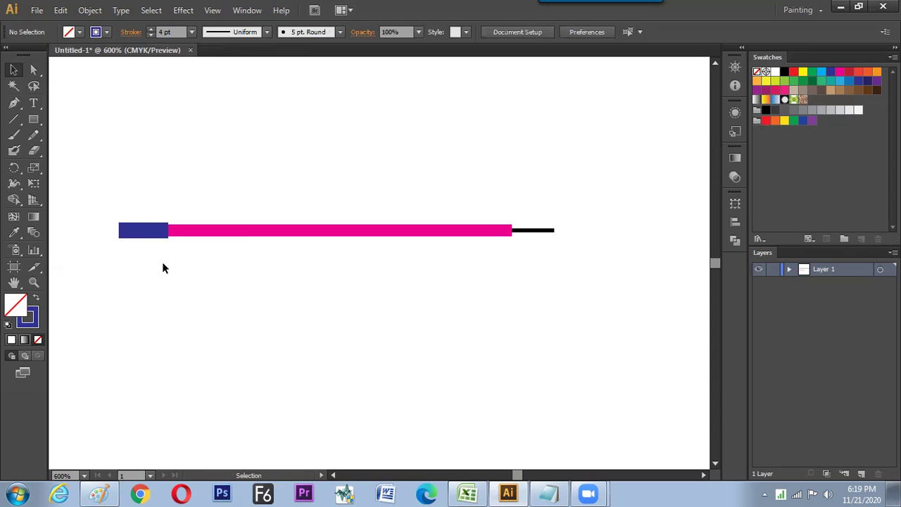
Step: Select the black segment at the line's right end and shorten it by scaling its right edge inward
{"action": "left_click_drag", "start_coordinate": [101, 196], "coordinate": [586, 271]}
{"action": "left_click", "coordinate": [542, 278]}
{"action": "left_click", "coordinate": [549, 231]}
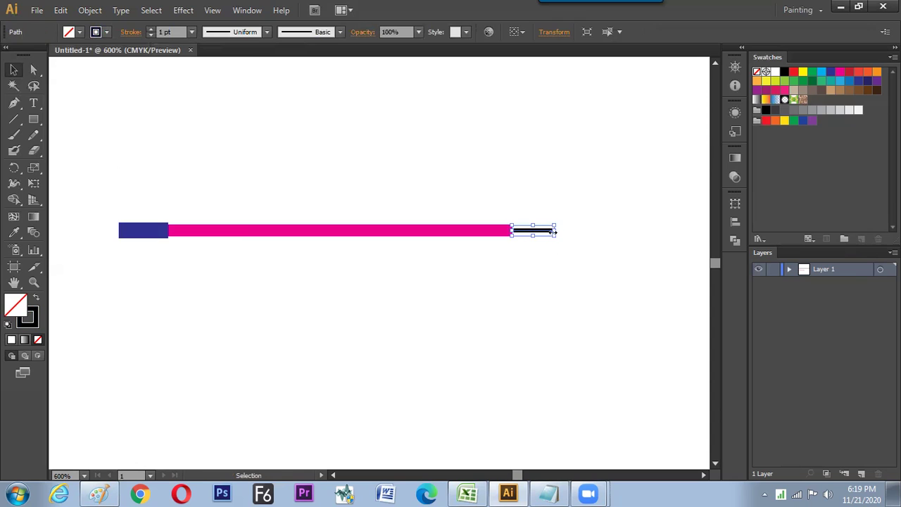
{"action": "left_click_drag", "start_coordinate": [555, 230], "coordinate": [530, 231]}
{"action": "left_click", "coordinate": [525, 239]}
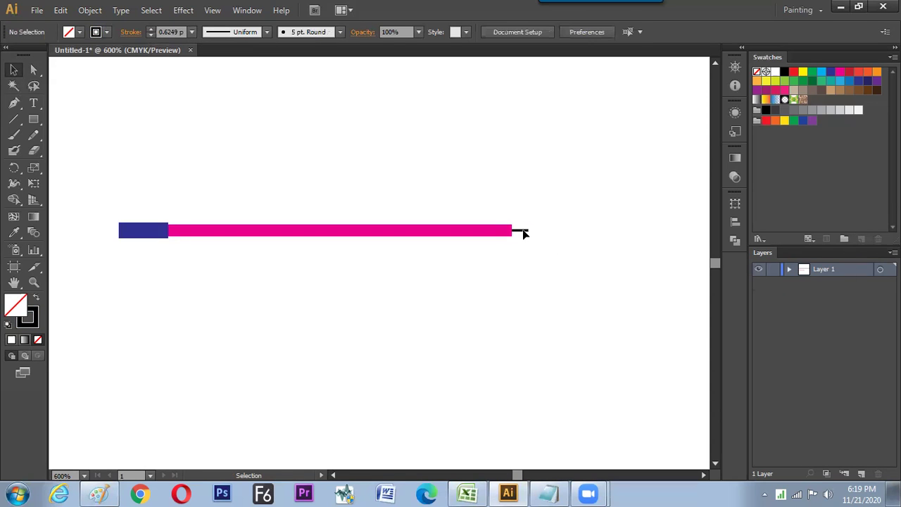
{"action": "double_click", "coordinate": [524, 232]}
{"action": "left_click", "coordinate": [465, 283]}
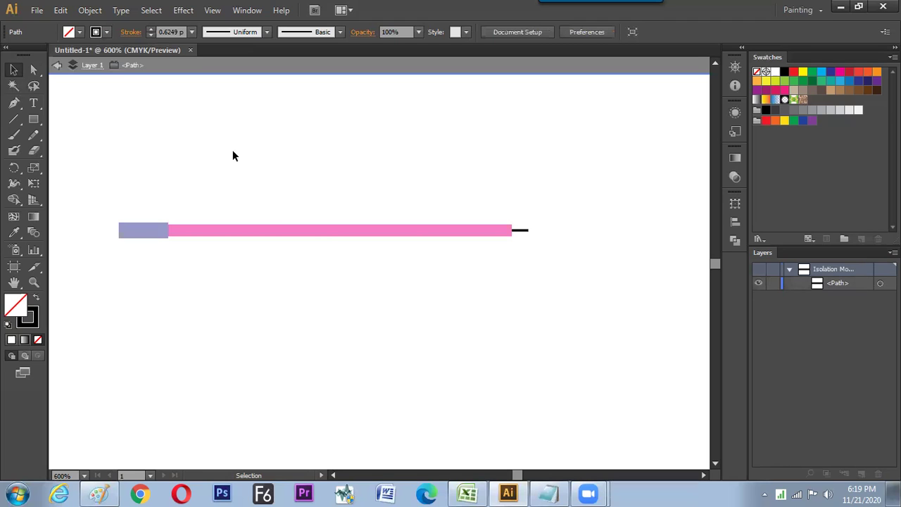
{"action": "double_click", "coordinate": [207, 181]}
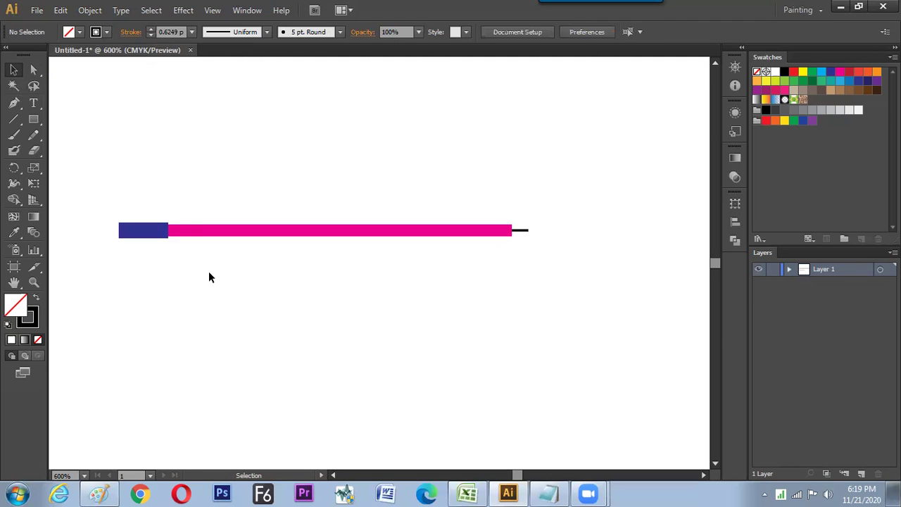
Step: Select the blue, magenta and black segments together and move them up the artboard
{"action": "left_click_drag", "start_coordinate": [104, 193], "coordinate": [532, 283]}
{"action": "left_click_drag", "start_coordinate": [402, 191], "coordinate": [393, 166]}
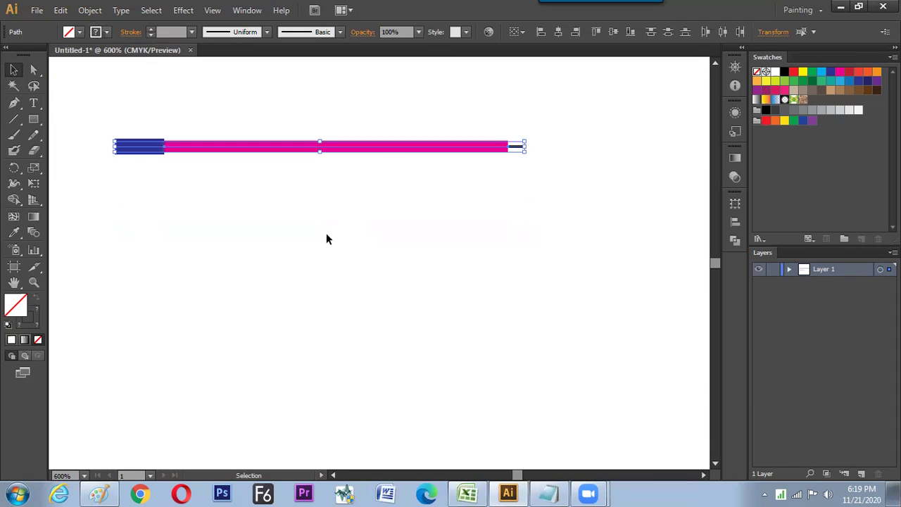
Step: Switch to the Excel topic list and select the "join the line" topic
{"action": "key", "text": "alt+Tab"}
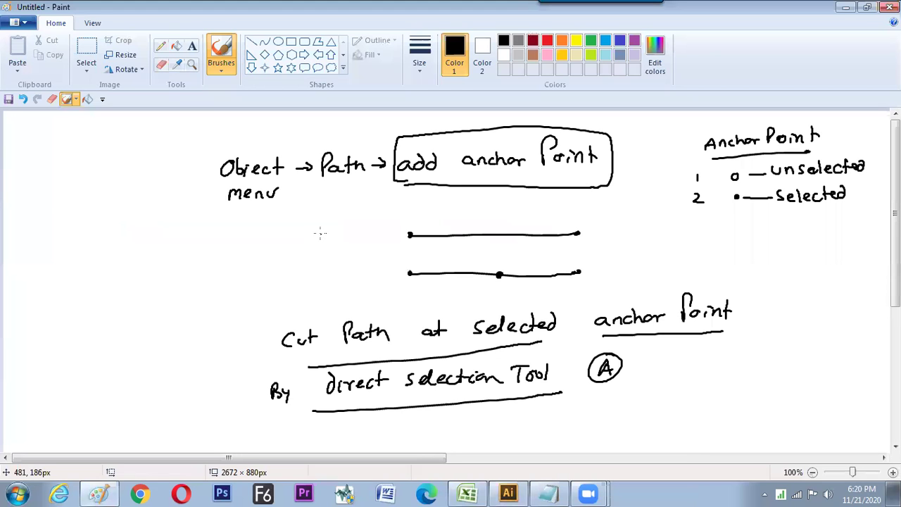
{"action": "left_click", "coordinate": [467, 493]}
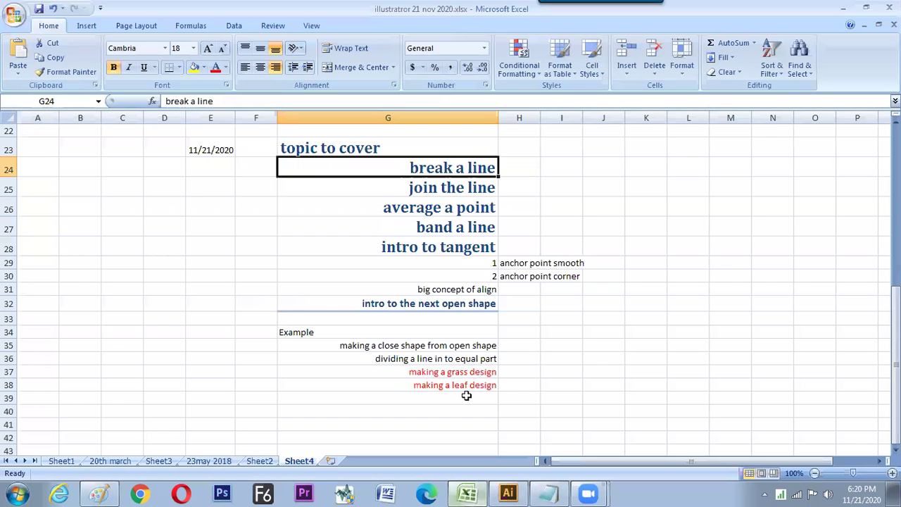
{"action": "left_click", "coordinate": [438, 196]}
Step: Return to Illustrator, draw two horizontal lines in a row with a gap between them below the coloured segments, and select both
{"action": "key", "text": "alt+Tab"}
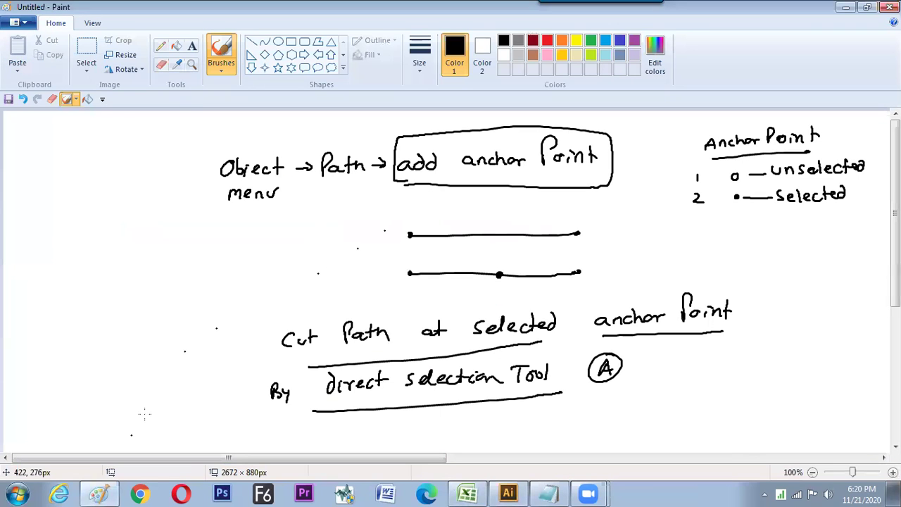
{"action": "left_click", "coordinate": [509, 493]}
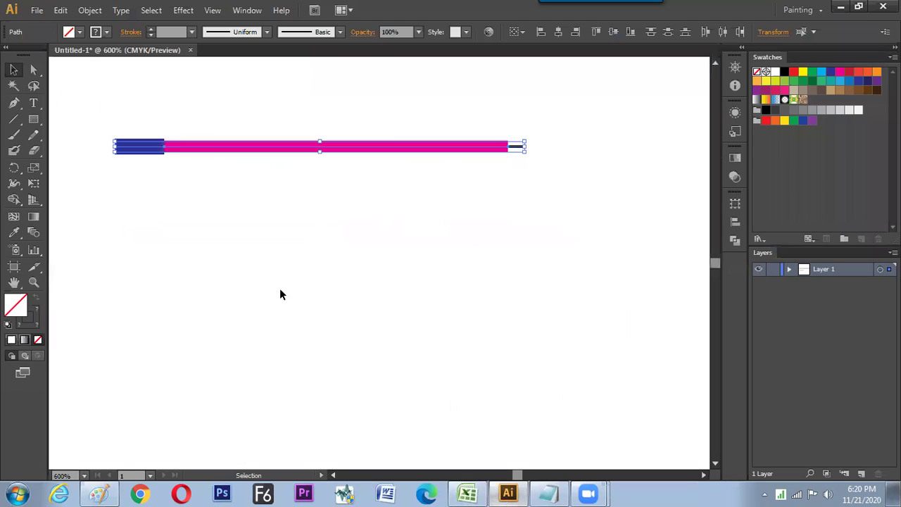
{"action": "left_click", "coordinate": [161, 217]}
{"action": "left_click", "coordinate": [14, 120]}
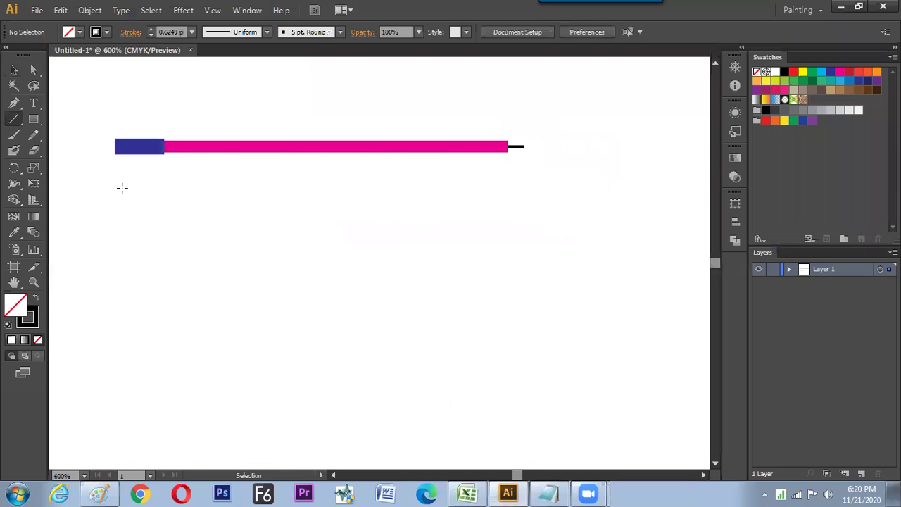
{"action": "left_click_drag", "start_coordinate": [138, 225], "coordinate": [471, 225]}
{"action": "left_click", "coordinate": [14, 69]}
{"action": "left_click_drag", "start_coordinate": [258, 209], "coordinate": [272, 233]}
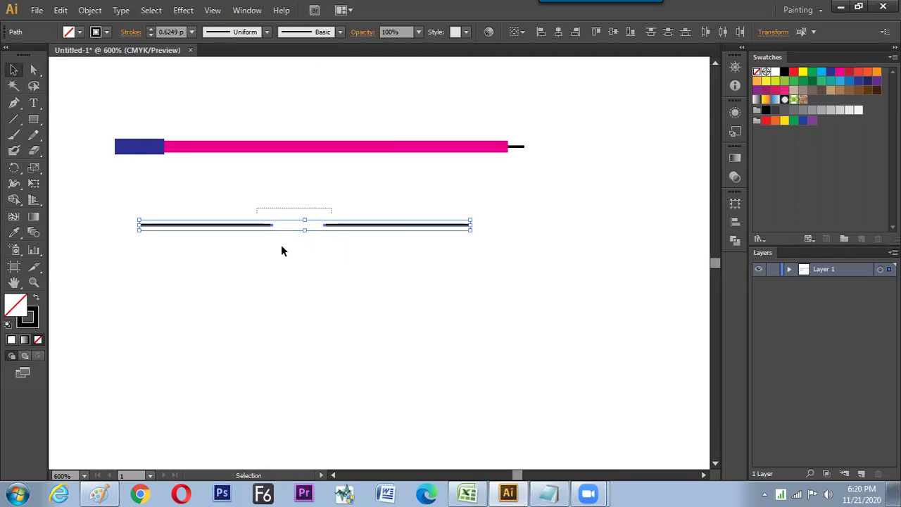
Step: Join the two gapped horizontal lines below the coloured segments into one continuous line and select the joined line
{"action": "left_click_drag", "start_coordinate": [218, 197], "coordinate": [372, 255]}
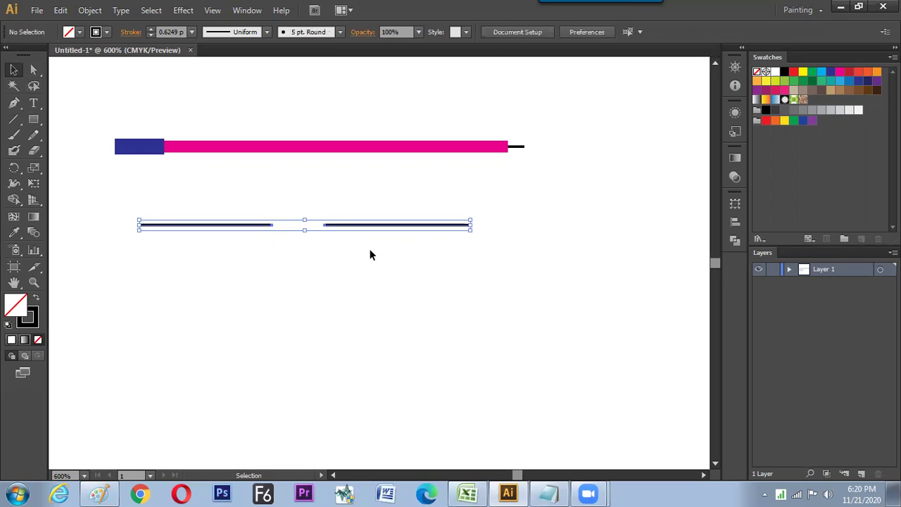
{"action": "right_click", "coordinate": [336, 226]}
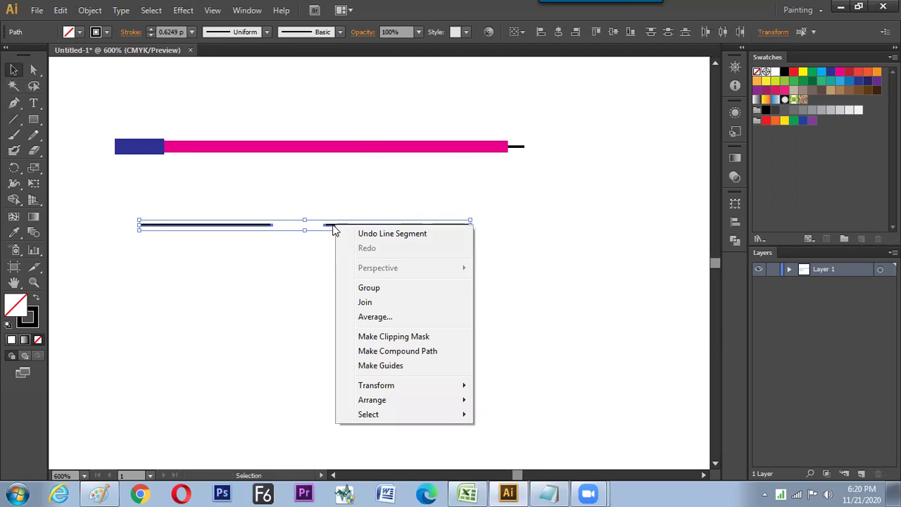
{"action": "left_click", "coordinate": [365, 303]}
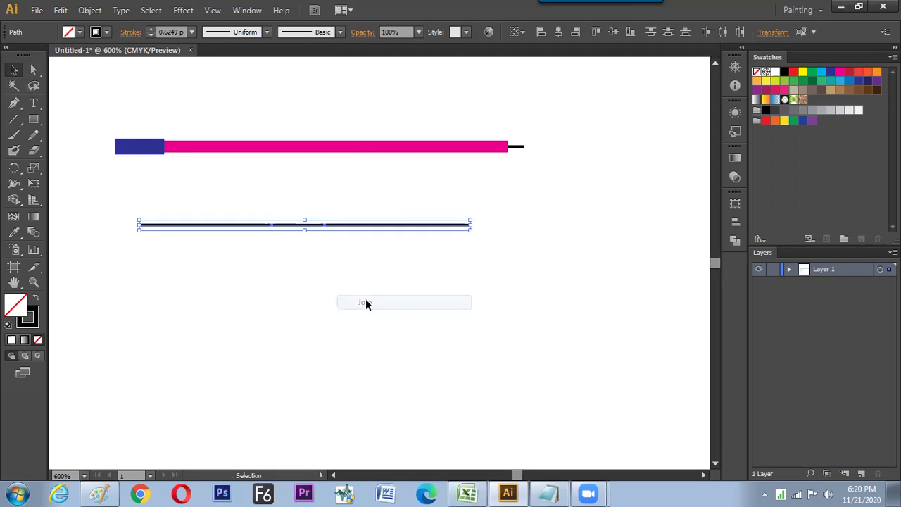
{"action": "left_click", "coordinate": [325, 305]}
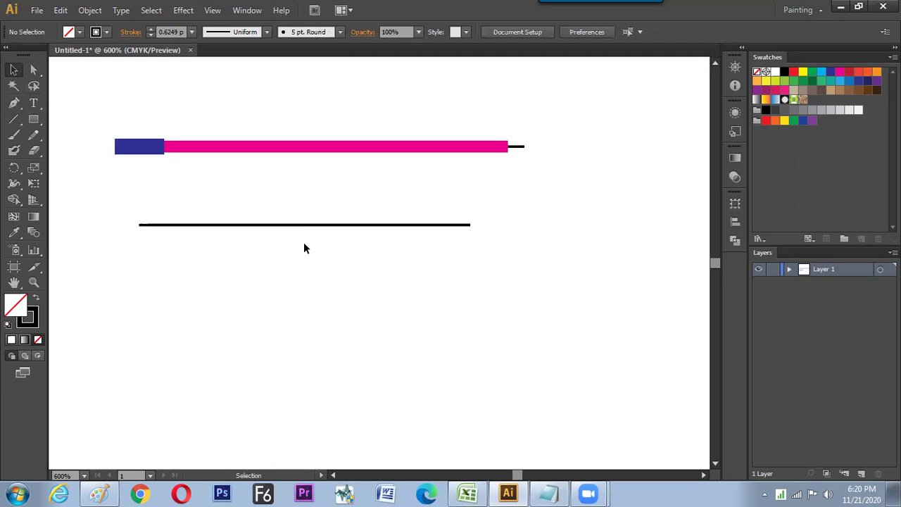
{"action": "left_click", "coordinate": [299, 227]}
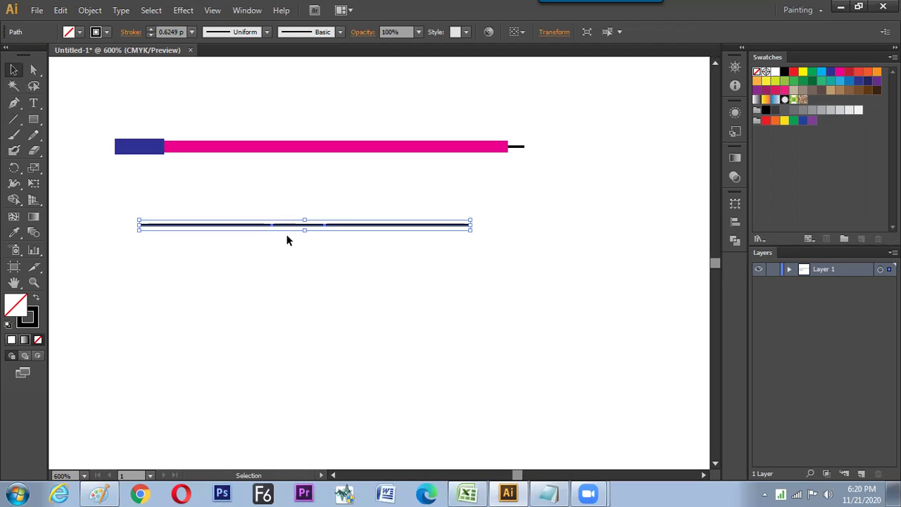
Step: Delete the joined horizontal line and draw two parallel vertical lines side by side in its place
{"action": "key", "text": "ctrl+z"}
{"action": "key", "text": "Delete"}
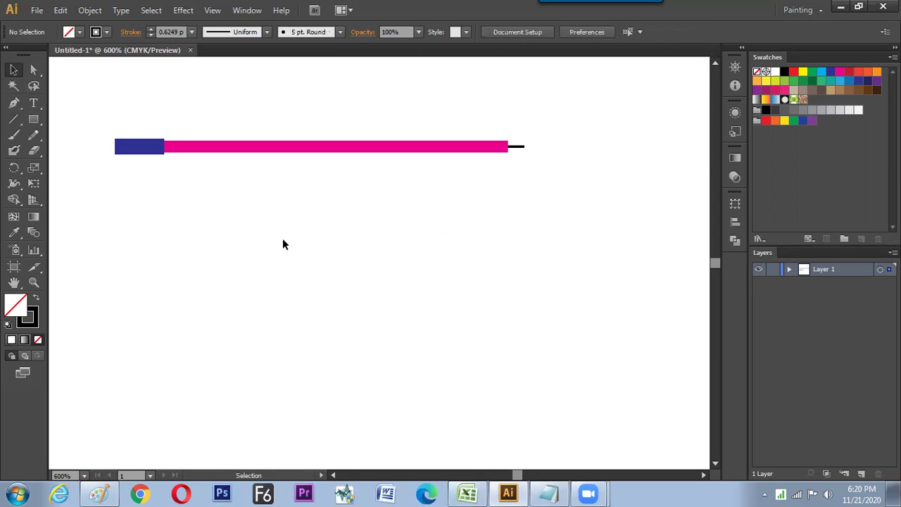
{"action": "key", "text": "backslash"}
{"action": "left_click_drag", "start_coordinate": [183, 252], "coordinate": [181, 302]}
{"action": "left_click_drag", "start_coordinate": [247, 201], "coordinate": [243, 302]}
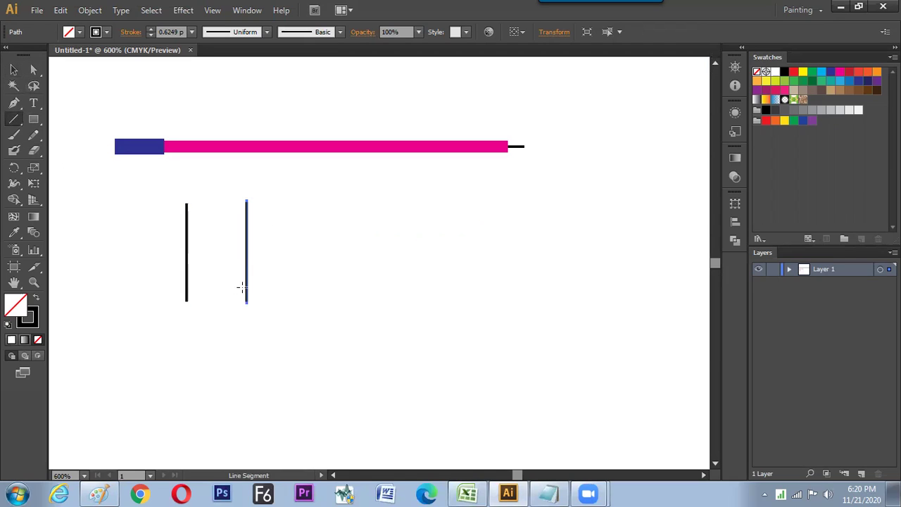
Step: Select both vertical lines and join them into a single open path
{"action": "left_click", "coordinate": [14, 70]}
{"action": "left_click_drag", "start_coordinate": [157, 189], "coordinate": [303, 289]}
{"action": "right_click", "coordinate": [237, 251]}
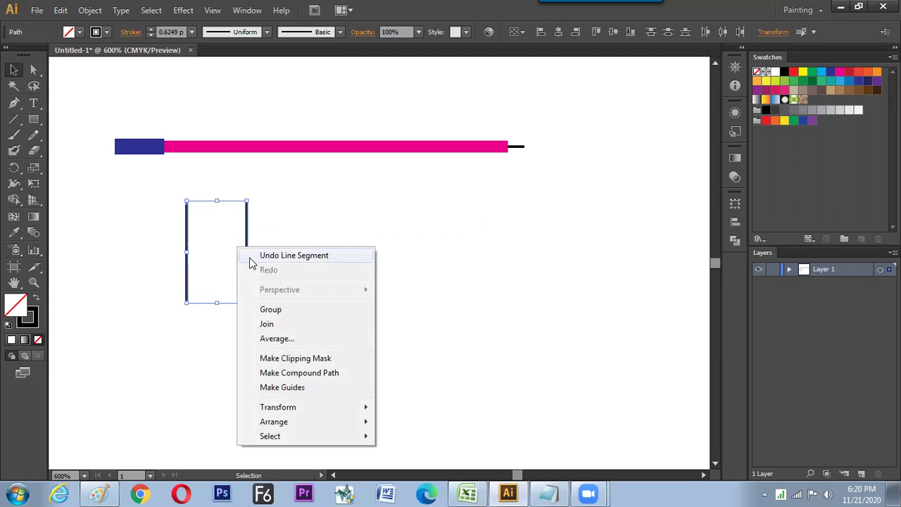
{"action": "left_click", "coordinate": [268, 326]}
{"action": "left_click", "coordinate": [271, 294]}
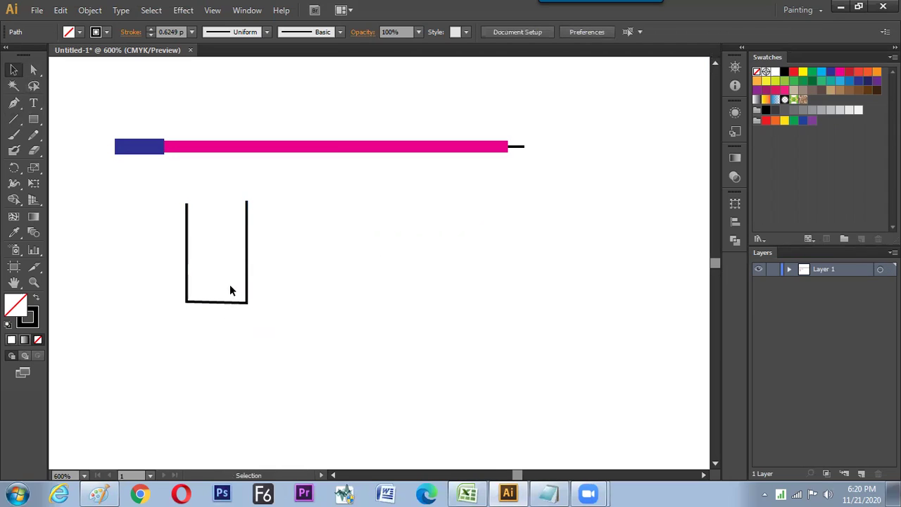
Step: Join the open upper ends of the U-shaped path to close it into a four-sided shape, and deselect it
{"action": "left_click", "coordinate": [246, 290]}
{"action": "right_click", "coordinate": [247, 290]}
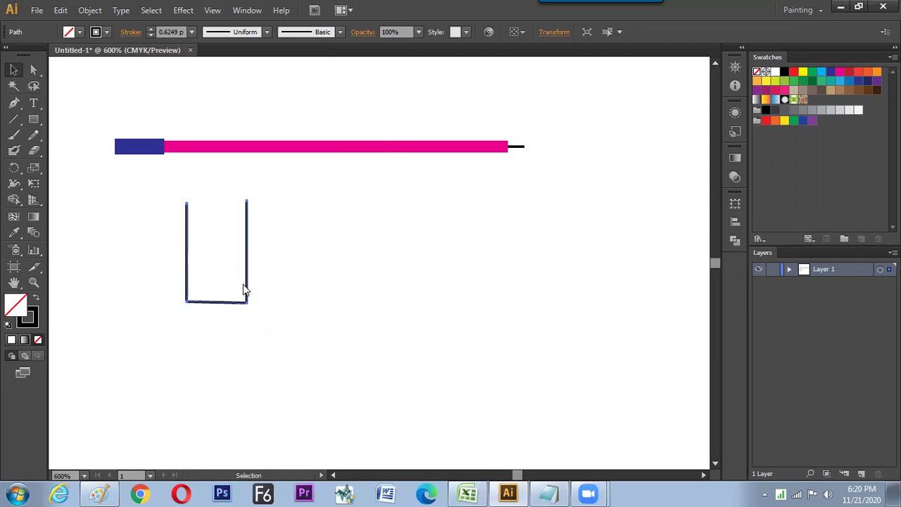
{"action": "left_click", "coordinate": [273, 164]}
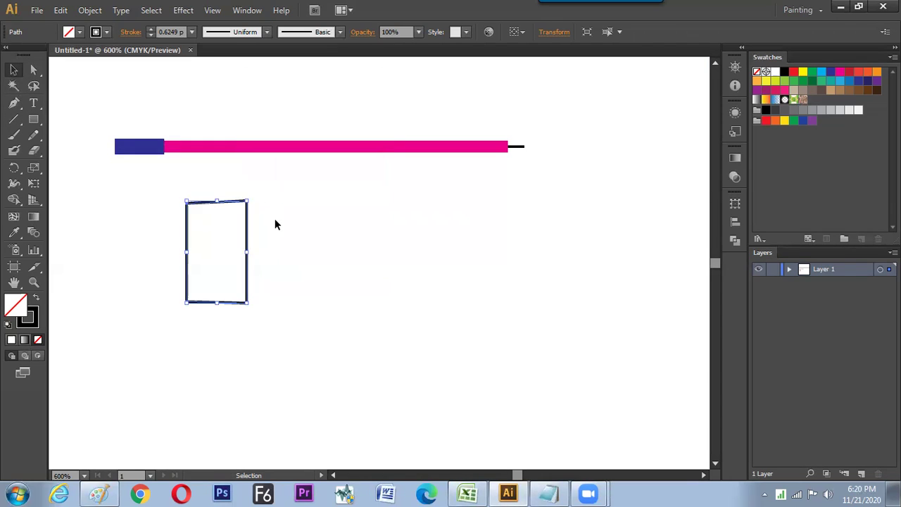
{"action": "left_click", "coordinate": [275, 224]}
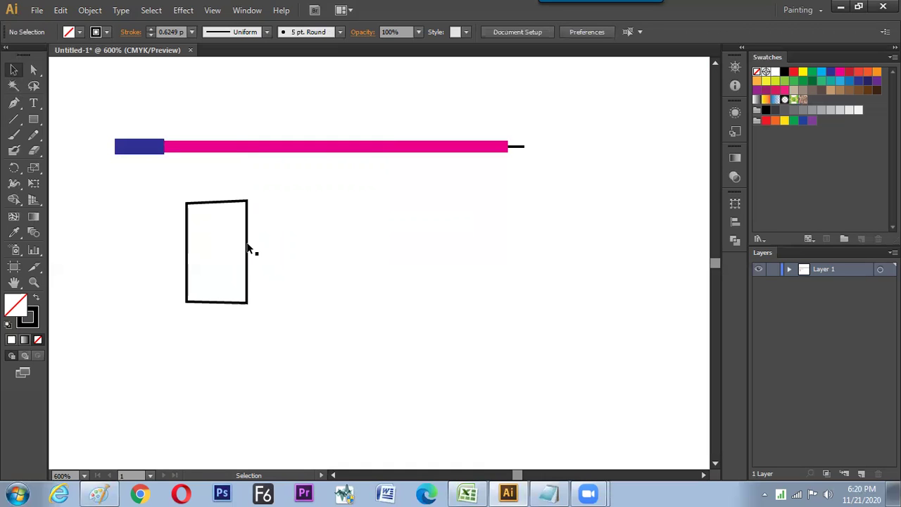
Step: Switch to the Paint notes and handwrite the underlined heading "How to join the line" below the direct selection tool note
{"action": "key", "text": "alt+Tab"}
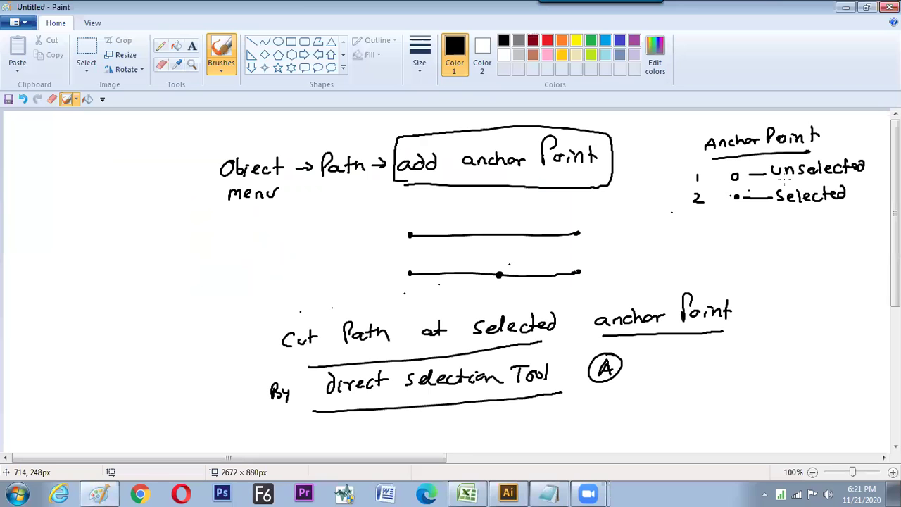
{"action": "scroll", "coordinate": [247, 356], "scroll_direction": "down", "scroll_amount": 3}
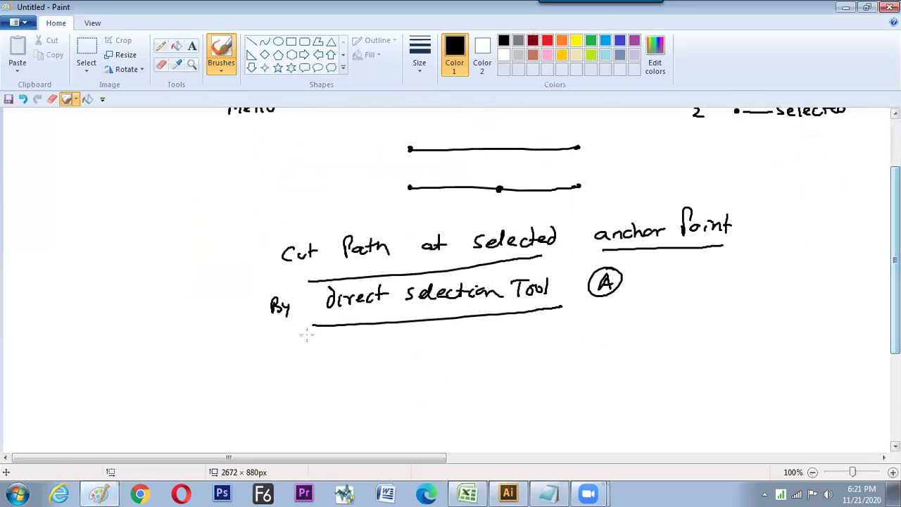
{"action": "mouse_move", "coordinate": [246, 355]}
{"action": "left_mouse_down"}
{"action": "mouse_move", "coordinate": [315, 362]}
{"action": "mouse_move", "coordinate": [343, 349]}
{"action": "mouse_move", "coordinate": [352, 361]}
{"action": "mouse_move", "coordinate": [382, 363]}
{"action": "mouse_move", "coordinate": [413, 350]}
{"action": "mouse_move", "coordinate": [444, 352]}
{"action": "mouse_move", "coordinate": [469, 337]}
{"action": "mouse_move", "coordinate": [521, 350]}
{"action": "left_mouse_up"}
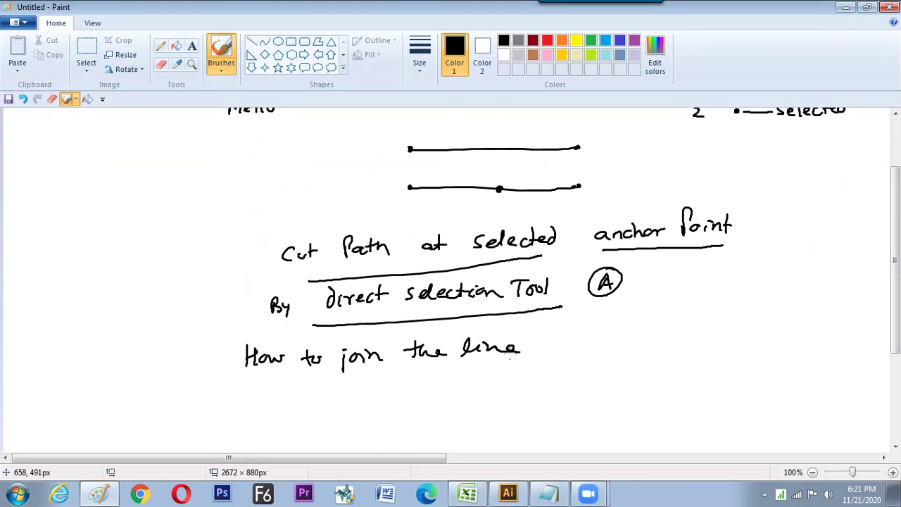
{"action": "mouse_move", "coordinate": [216, 392]}
{"action": "left_mouse_down"}
{"action": "mouse_move", "coordinate": [473, 363]}
{"action": "mouse_move", "coordinate": [552, 386]}
{"action": "left_mouse_up"}
{"action": "key", "text": "ctrl+z"}
Step: Handwrite "select Both open line" and "R.C = Join" beside the "How to join the line" heading
{"action": "left_click_drag", "start_coordinate": [567, 384], "coordinate": [621, 368]}
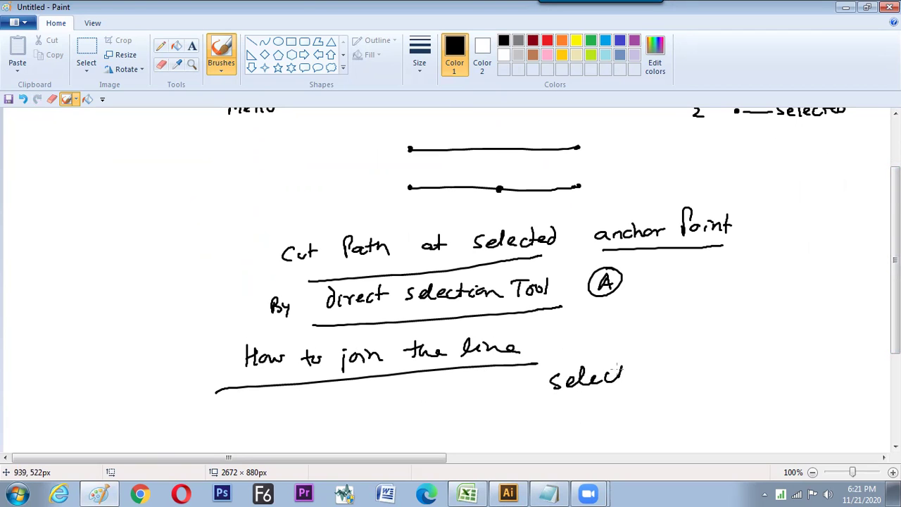
{"action": "mouse_move", "coordinate": [659, 345]}
{"action": "left_mouse_down"}
{"action": "mouse_move", "coordinate": [658, 365]}
{"action": "mouse_move", "coordinate": [682, 360]}
{"action": "left_mouse_up"}
{"action": "mouse_move", "coordinate": [690, 343]}
{"action": "left_mouse_down"}
{"action": "mouse_move", "coordinate": [689, 363]}
{"action": "mouse_move", "coordinate": [699, 352]}
{"action": "left_mouse_up"}
{"action": "mouse_move", "coordinate": [700, 345]}
{"action": "left_mouse_down"}
{"action": "mouse_move", "coordinate": [748, 341]}
{"action": "mouse_move", "coordinate": [779, 349]}
{"action": "left_mouse_up"}
{"action": "left_click_drag", "start_coordinate": [690, 380], "coordinate": [734, 386]}
{"action": "left_click_drag", "start_coordinate": [634, 418], "coordinate": [647, 430]}
{"action": "mouse_move", "coordinate": [662, 418]}
{"action": "left_mouse_down"}
{"action": "mouse_move", "coordinate": [657, 428]}
{"action": "mouse_move", "coordinate": [689, 419]}
{"action": "left_mouse_up"}
{"action": "left_click_drag", "start_coordinate": [680, 424], "coordinate": [723, 410]}
{"action": "mouse_move", "coordinate": [712, 409]}
{"action": "left_mouse_down"}
{"action": "mouse_move", "coordinate": [710, 428]}
{"action": "mouse_move", "coordinate": [732, 422]}
{"action": "left_mouse_up"}
{"action": "left_click_drag", "start_coordinate": [736, 416], "coordinate": [761, 417]}
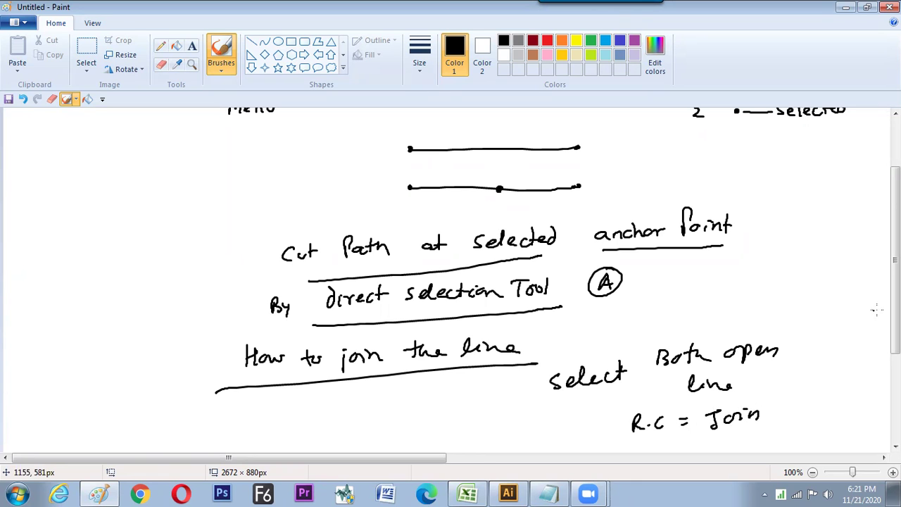
Step: Add a check mark and a circled 1 before "select", and a circled 2 below it
{"action": "scroll", "coordinate": [782, 414], "scroll_direction": "down", "scroll_amount": 2}
{"action": "left_click_drag", "start_coordinate": [509, 324], "coordinate": [531, 320]}
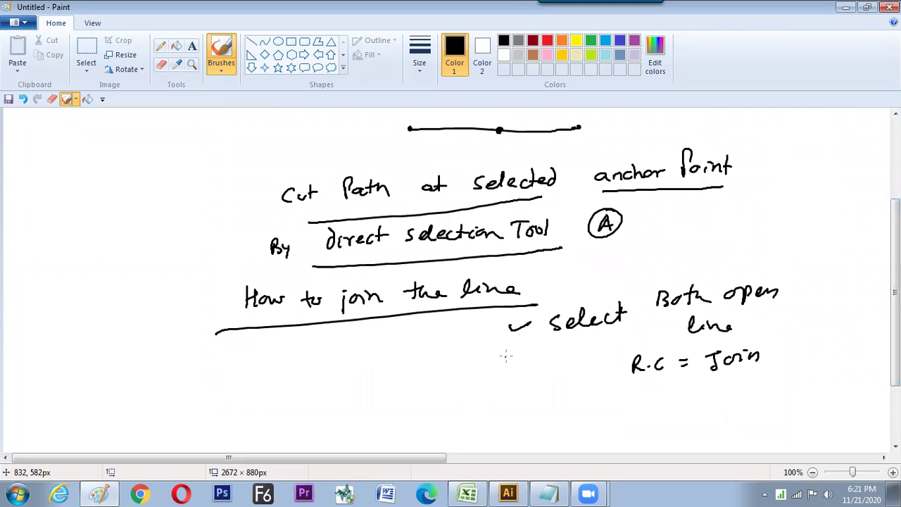
{"action": "mouse_move", "coordinate": [492, 387]}
{"action": "left_mouse_down"}
{"action": "mouse_move", "coordinate": [502, 401]}
{"action": "mouse_move", "coordinate": [492, 376]}
{"action": "left_mouse_up"}
{"action": "left_click_drag", "start_coordinate": [492, 322], "coordinate": [493, 322]}
Step: Return to Illustrator and draw two parallel vertical lines in the empty space beside the closed four-sided shape
{"action": "key", "text": "alt+Tab"}
{"action": "key", "text": "backslash"}
{"action": "left_click_drag", "start_coordinate": [394, 217], "coordinate": [394, 284]}
{"action": "left_click_drag", "start_coordinate": [463, 215], "coordinate": [463, 285]}
Step: Select the two new vertical lines, join them with the Object > Path > Join command, and deselect the path
{"action": "key", "text": "v"}
{"action": "left_click_drag", "start_coordinate": [373, 203], "coordinate": [507, 327]}
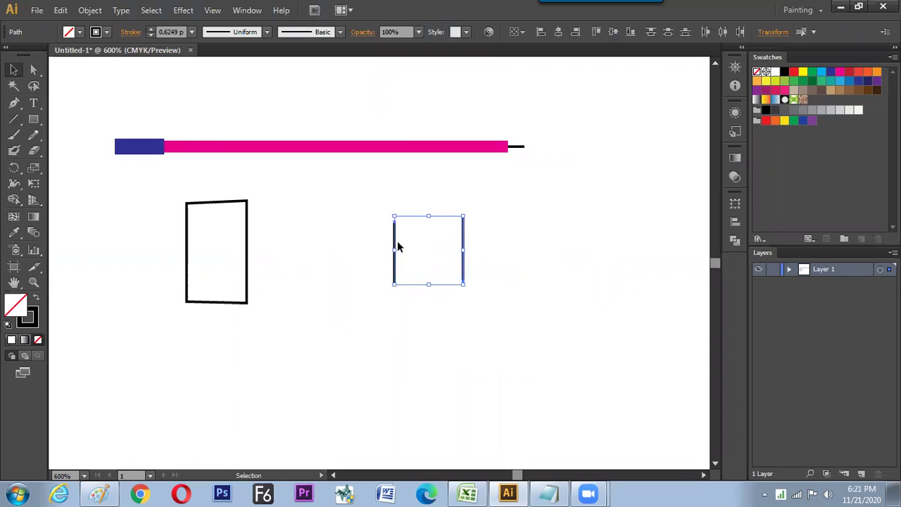
{"action": "left_click", "coordinate": [89, 10]}
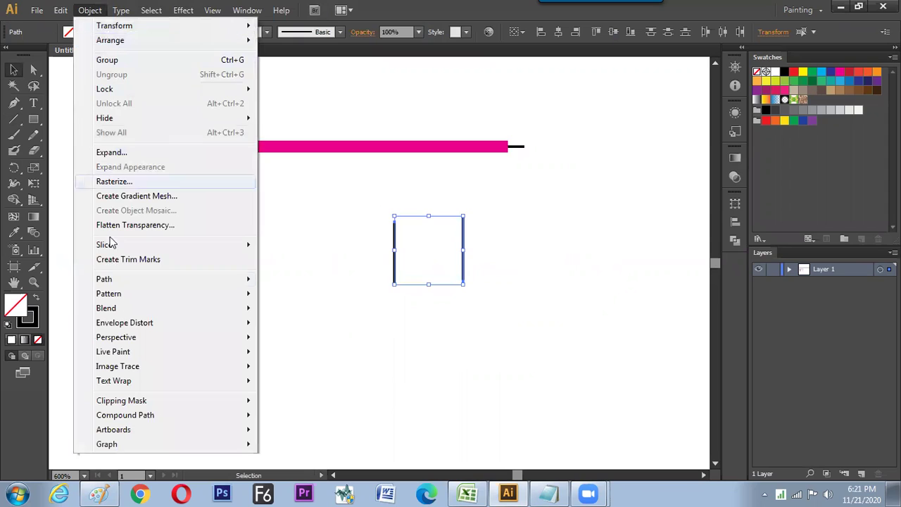
{"action": "mouse_move", "coordinate": [144, 282]}
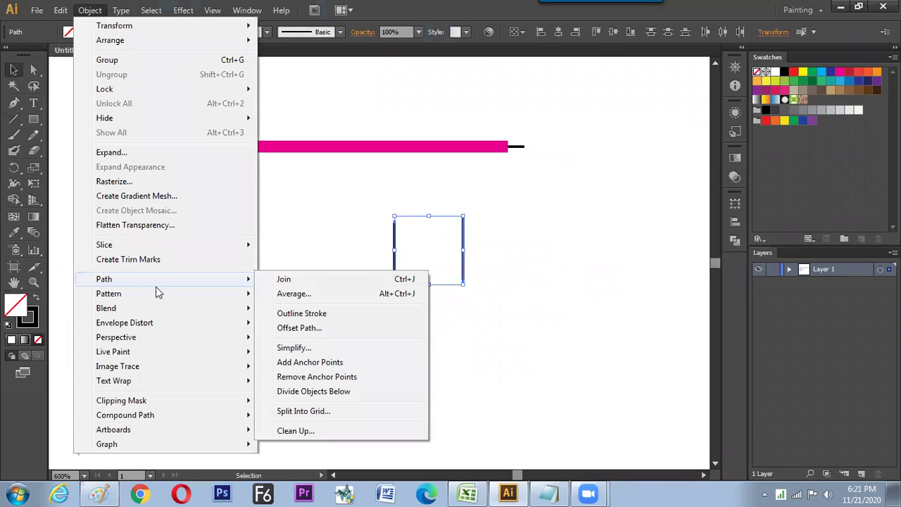
{"action": "left_click", "coordinate": [405, 282]}
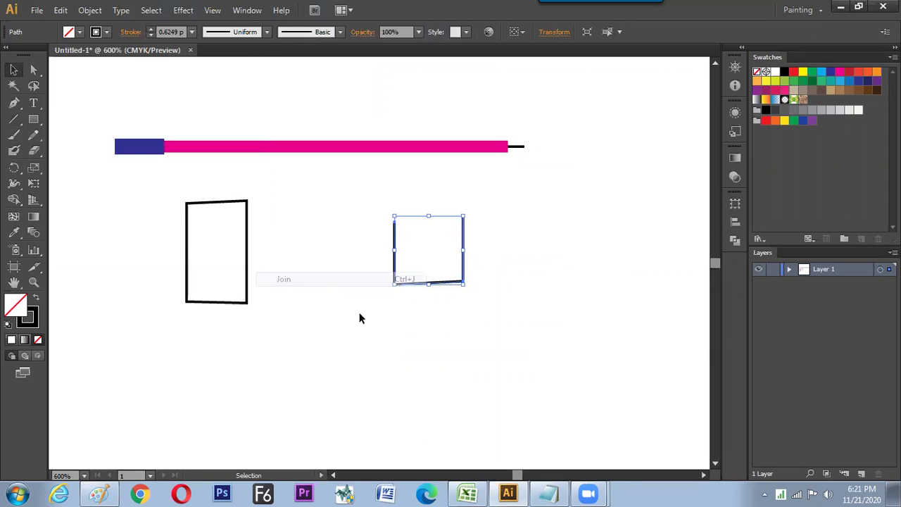
{"action": "left_click", "coordinate": [354, 311]}
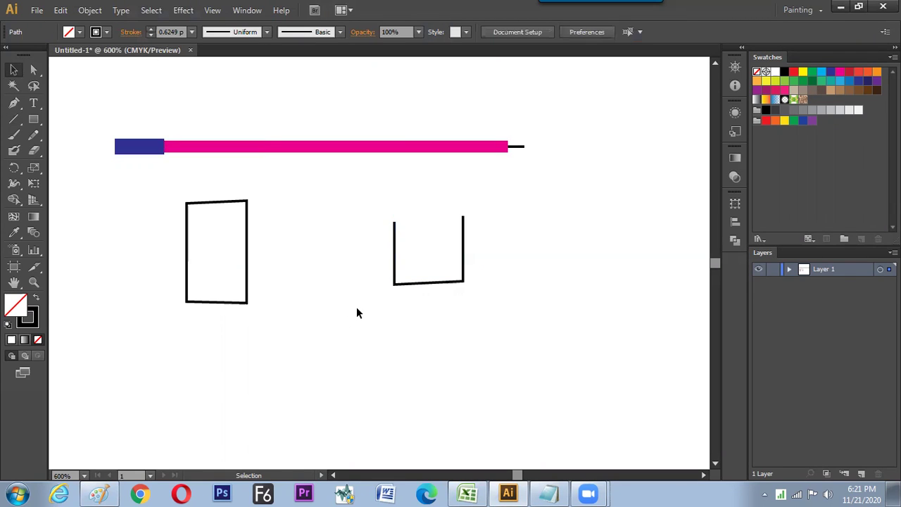
Step: Switch to the Paint notes and handwrite "Ctrl+J" beside the circled 2
{"action": "key", "text": "alt+Tab"}
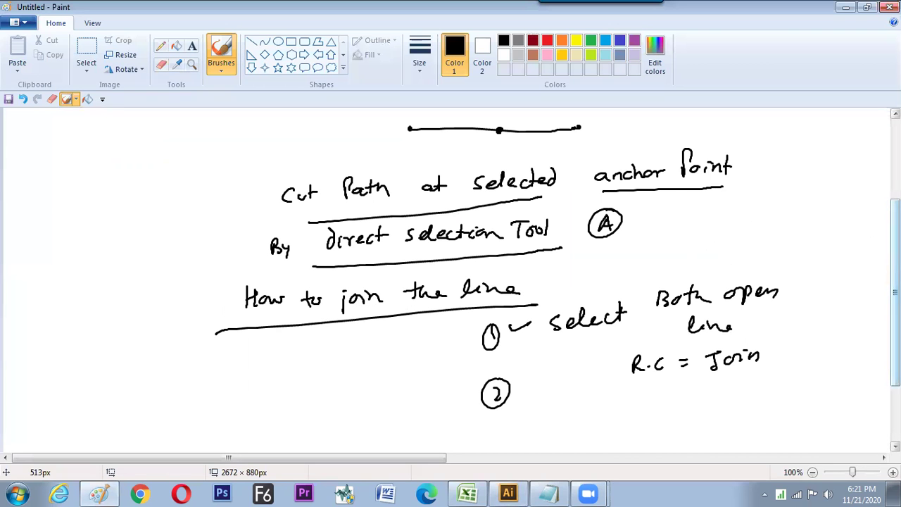
{"action": "scroll", "coordinate": [859, 225], "scroll_direction": "down", "scroll_amount": 2}
{"action": "mouse_move", "coordinate": [559, 311]}
{"action": "left_mouse_down"}
{"action": "mouse_move", "coordinate": [558, 325]}
{"action": "mouse_move", "coordinate": [586, 309]}
{"action": "mouse_move", "coordinate": [603, 318]}
{"action": "mouse_move", "coordinate": [616, 311]}
{"action": "mouse_move", "coordinate": [609, 329]}
{"action": "left_mouse_up"}
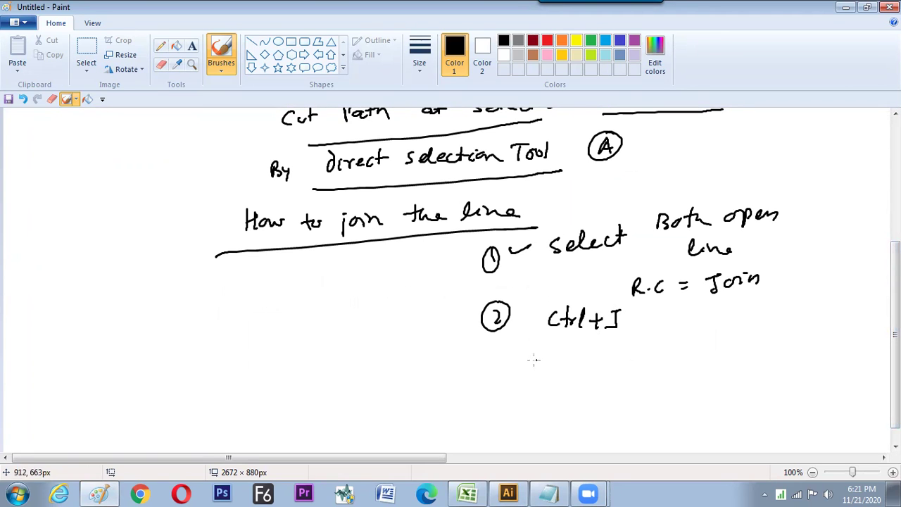
Step: Add a circled 3 below the second method and handwrite "Object → Path — Join" beside it
{"action": "mouse_move", "coordinate": [494, 366]}
{"action": "left_mouse_down"}
{"action": "mouse_move", "coordinate": [496, 383]}
{"action": "mouse_move", "coordinate": [515, 362]}
{"action": "mouse_move", "coordinate": [546, 362]}
{"action": "left_mouse_up"}
{"action": "left_click_drag", "start_coordinate": [558, 357], "coordinate": [576, 378]}
{"action": "left_click_drag", "start_coordinate": [582, 364], "coordinate": [593, 372]}
{"action": "mouse_move", "coordinate": [604, 364]}
{"action": "left_mouse_down"}
{"action": "mouse_move", "coordinate": [597, 374]}
{"action": "mouse_move", "coordinate": [612, 375]}
{"action": "left_mouse_up"}
{"action": "left_click_drag", "start_coordinate": [608, 363], "coordinate": [653, 364]}
{"action": "mouse_move", "coordinate": [646, 358]}
{"action": "left_mouse_down"}
{"action": "mouse_move", "coordinate": [648, 369]}
{"action": "mouse_move", "coordinate": [665, 370]}
{"action": "left_mouse_up"}
{"action": "mouse_move", "coordinate": [664, 343]}
{"action": "left_mouse_down"}
{"action": "mouse_move", "coordinate": [679, 362]}
{"action": "mouse_move", "coordinate": [703, 350]}
{"action": "mouse_move", "coordinate": [745, 352]}
{"action": "left_mouse_up"}
{"action": "mouse_move", "coordinate": [753, 345]}
{"action": "left_mouse_down"}
{"action": "mouse_move", "coordinate": [768, 345]}
{"action": "mouse_move", "coordinate": [757, 364]}
{"action": "left_mouse_up"}
{"action": "left_click_drag", "start_coordinate": [774, 352], "coordinate": [783, 362]}
{"action": "left_click_drag", "start_coordinate": [789, 352], "coordinate": [803, 361]}
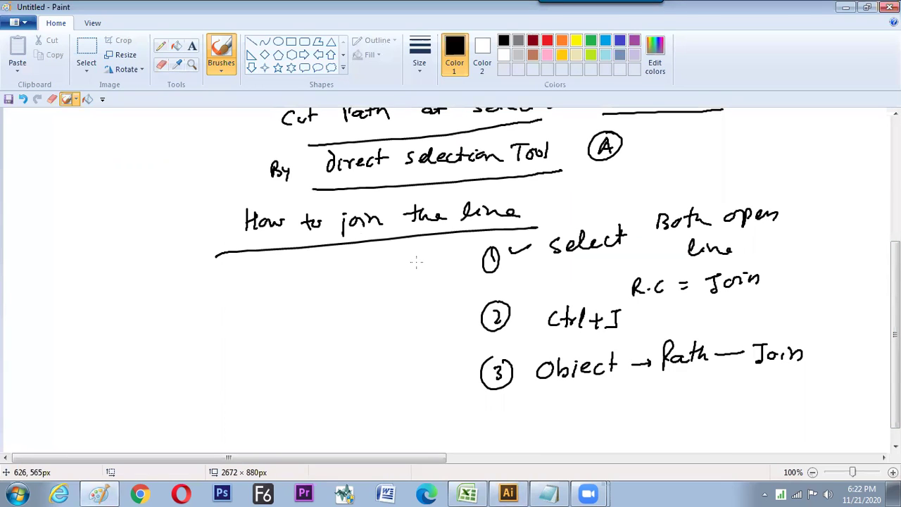
Step: Return to Illustrator and select the open U-shaped path
{"action": "key", "text": "alt+Tab"}
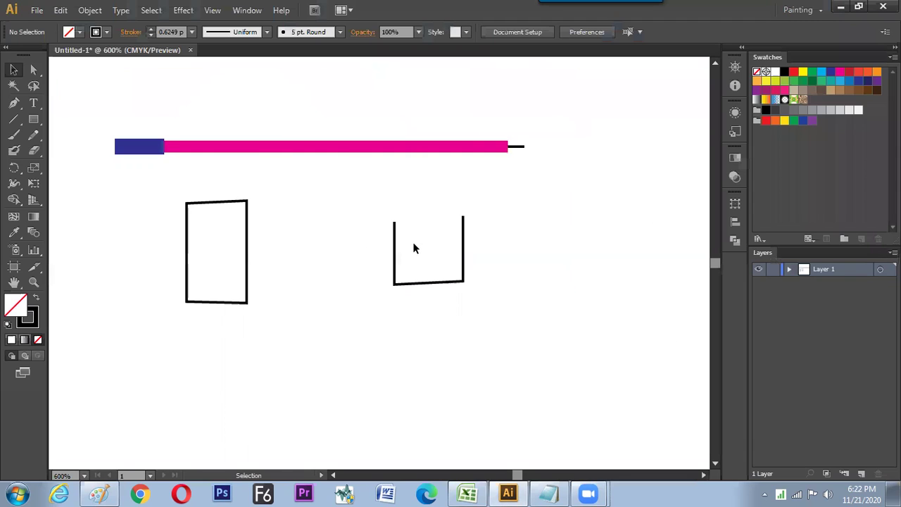
{"action": "left_click", "coordinate": [394, 262]}
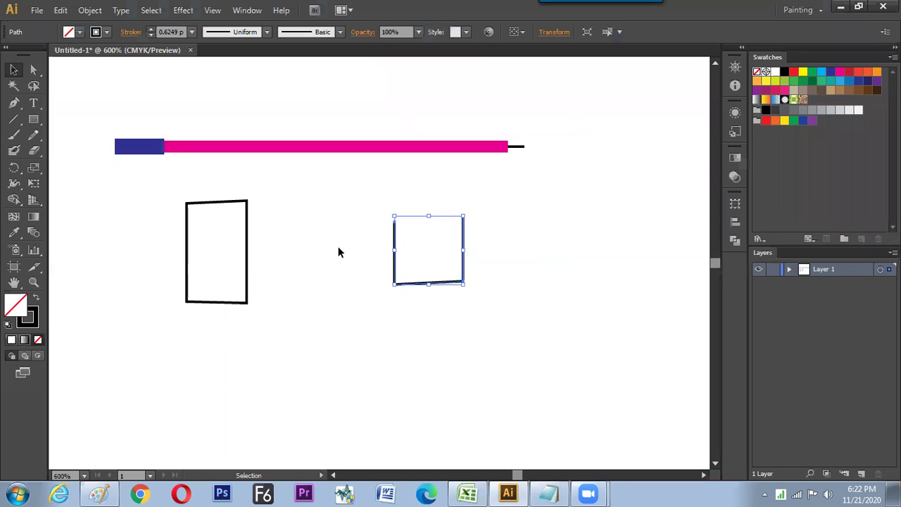
{"action": "left_click", "coordinate": [13, 118]}
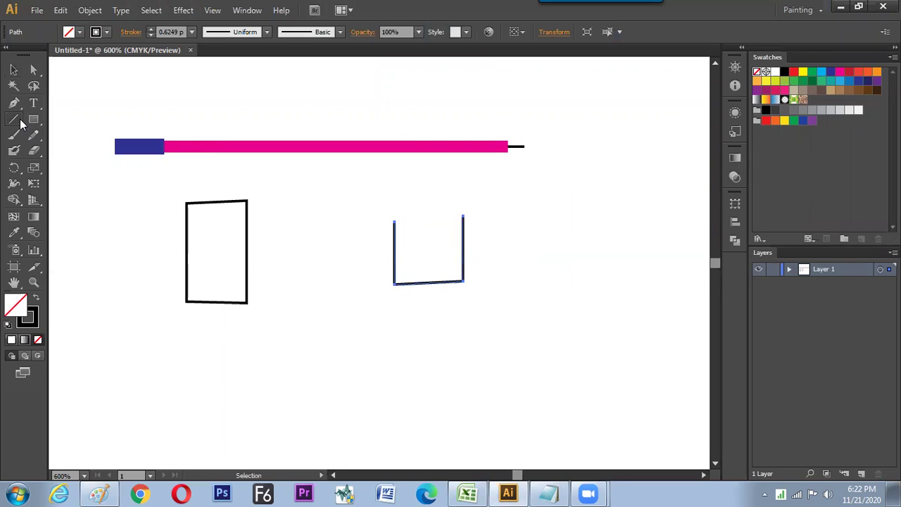
{"action": "left_click", "coordinate": [52, 118]}
{"action": "left_click_drag", "start_coordinate": [108, 104], "coordinate": [205, 105]}
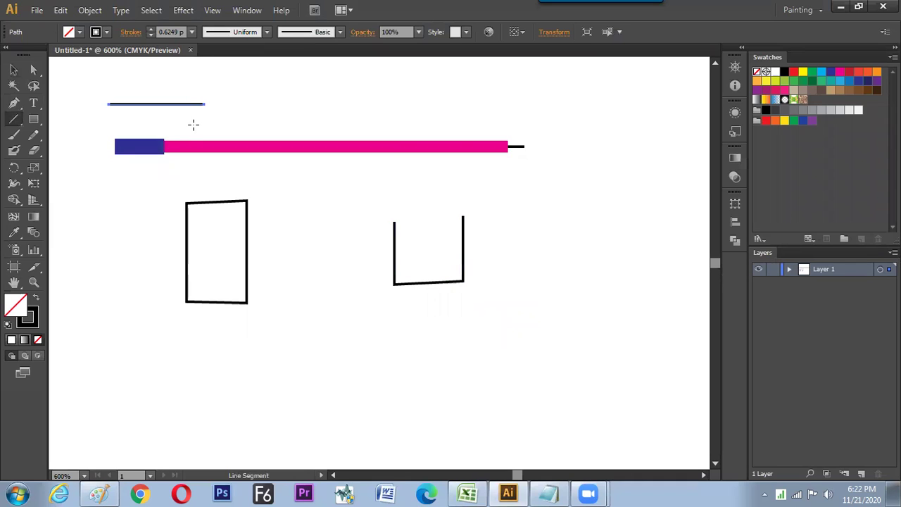
{"action": "key", "text": "ctrl+z"}
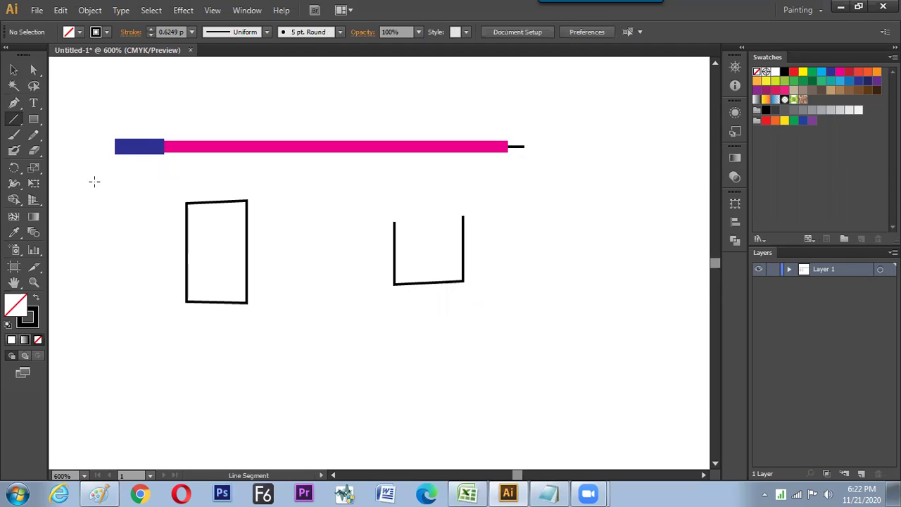
Step: Move the U-shaped path next to the closed four-sided shape
{"action": "left_click", "coordinate": [13, 69]}
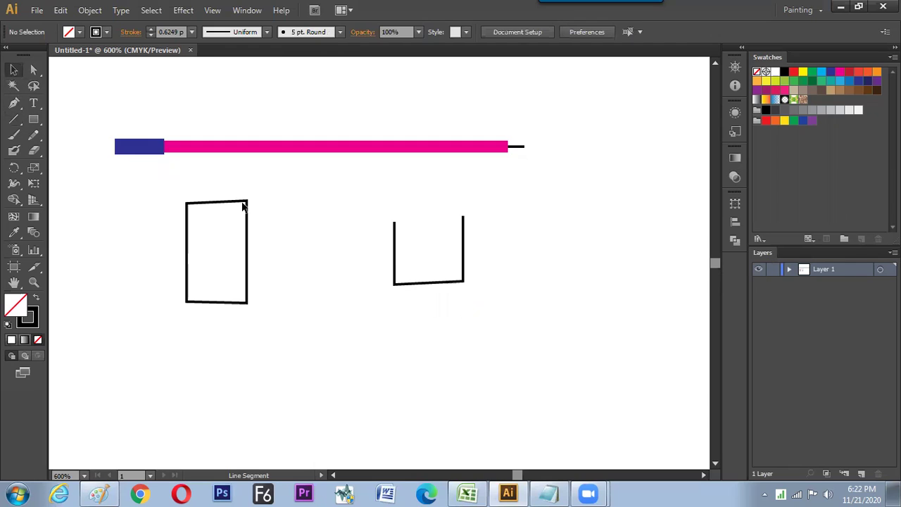
{"action": "left_click_drag", "start_coordinate": [397, 255], "coordinate": [275, 254]}
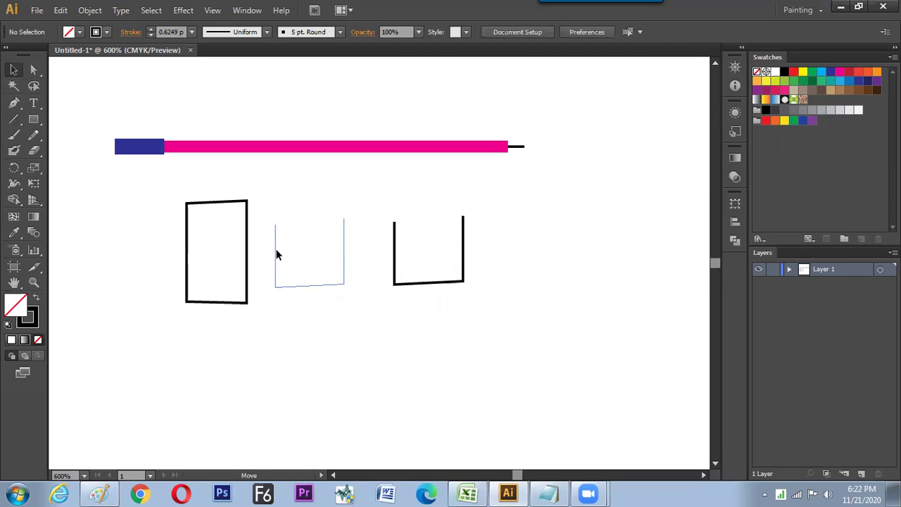
Step: Draw two slanted lines that lean toward each other at the top beside the U-shaped path, and select the right one
{"action": "left_click", "coordinate": [14, 119]}
{"action": "left_click_drag", "start_coordinate": [440, 200], "coordinate": [414, 290]}
{"action": "left_click_drag", "start_coordinate": [480, 203], "coordinate": [511, 291]}
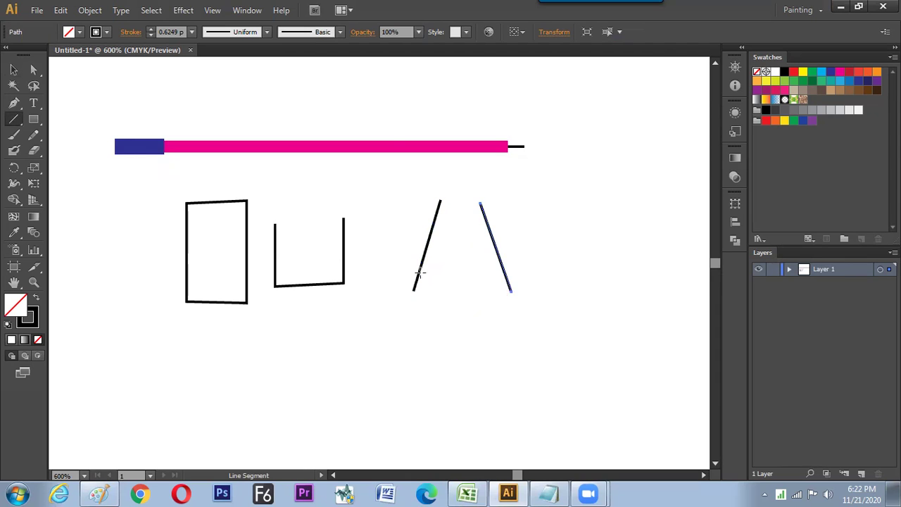
{"action": "left_click", "coordinate": [14, 69]}
{"action": "left_click", "coordinate": [486, 243]}
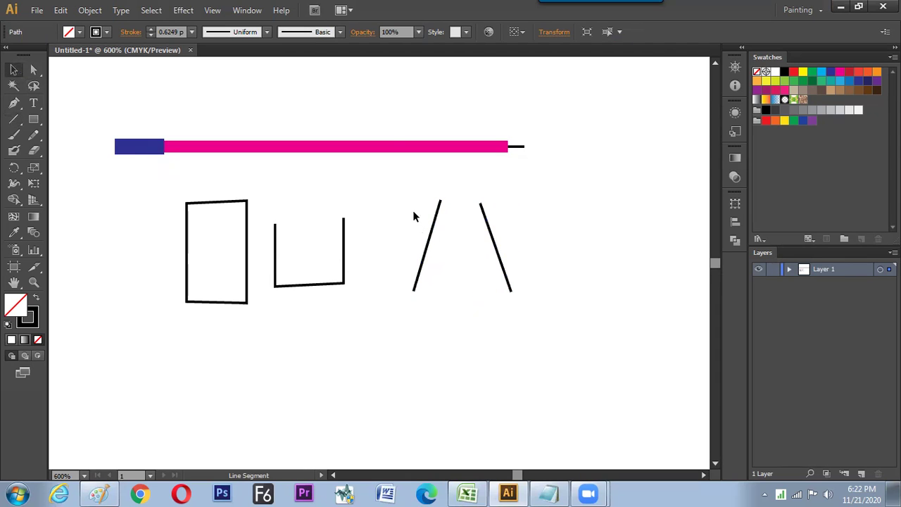
Step: Join the two slanted lines that lean toward each other at the top, and undo the join
{"action": "left_click_drag", "start_coordinate": [379, 181], "coordinate": [549, 318]}
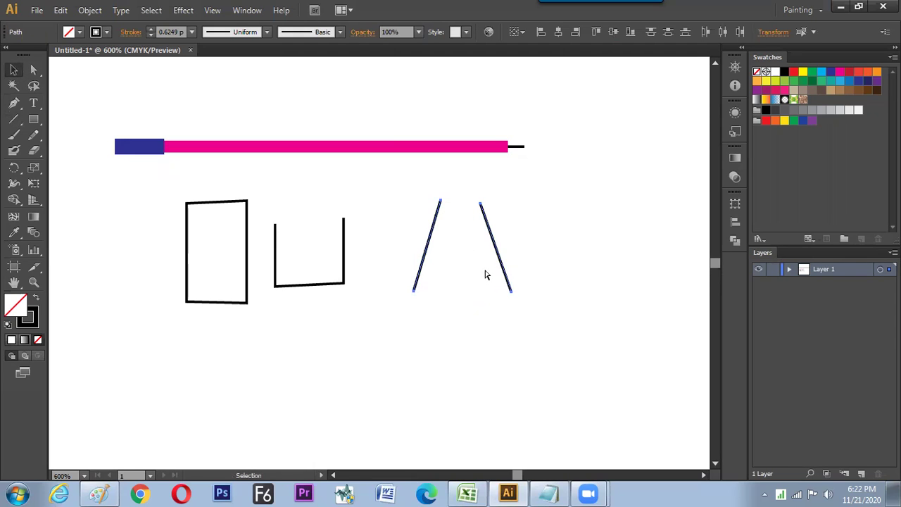
{"action": "key", "text": "ctrl+j"}
{"action": "key", "text": "ctrl+z"}
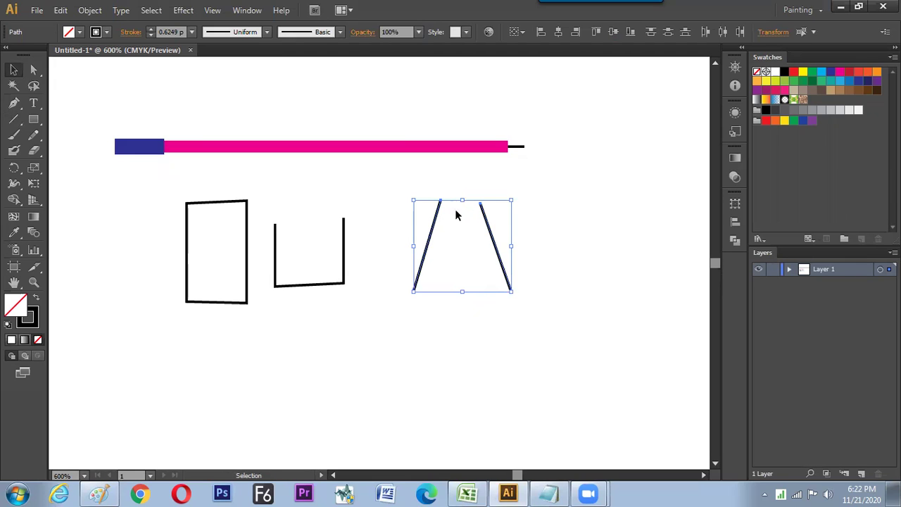
Step: Draw two slanted lines converging toward the bottom, beside the pair that leans together at the top
{"action": "left_click", "coordinate": [13, 119]}
{"action": "key", "text": "ctrl+shift+a"}
{"action": "left_click_drag", "start_coordinate": [548, 209], "coordinate": [587, 281]}
{"action": "left_click_drag", "start_coordinate": [657, 209], "coordinate": [614, 280]}
Step: Join the two lines converging at the bottom, and undo the join while keeping both selected
{"action": "key", "text": "v"}
{"action": "mouse_move", "coordinate": [658, 309]}
{"action": "left_mouse_down"}
{"action": "mouse_move", "coordinate": [597, 279]}
{"action": "mouse_move", "coordinate": [546, 216]}
{"action": "left_mouse_up"}
{"action": "key", "text": "ctrl+j"}
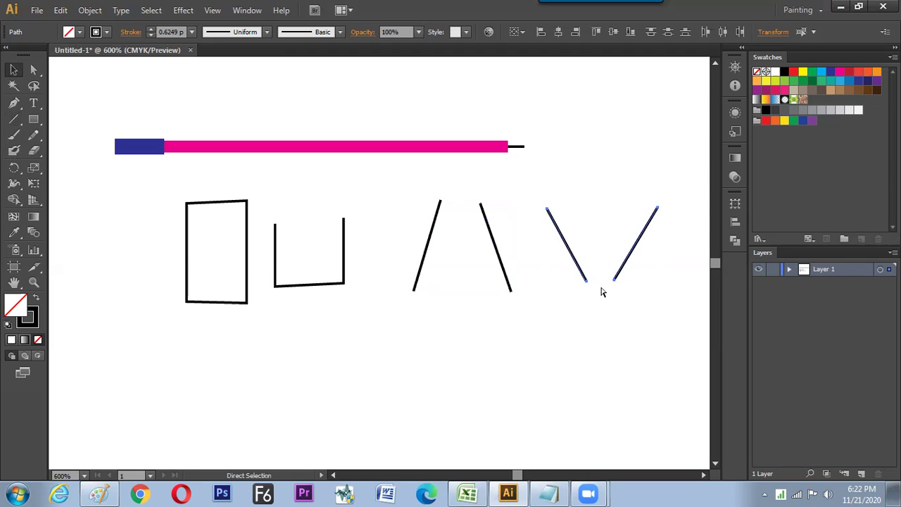
{"action": "key", "text": "ctrl+z"}
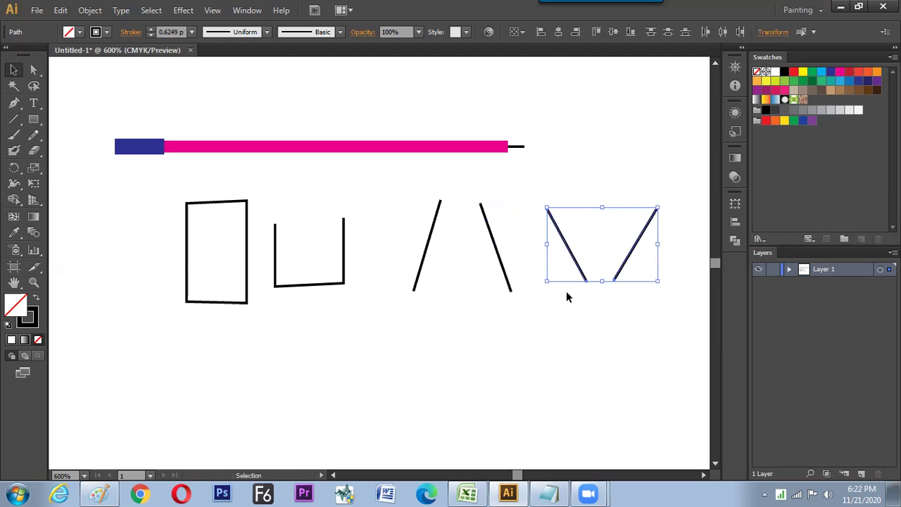
Step: Switch to Paint and handwrite an underlined "TIPS" heading in the empty area beside the numbered join methods
{"action": "key", "text": "alt+Tab"}
{"action": "scroll", "coordinate": [896, 282], "scroll_direction": "down", "scroll_amount": 1}
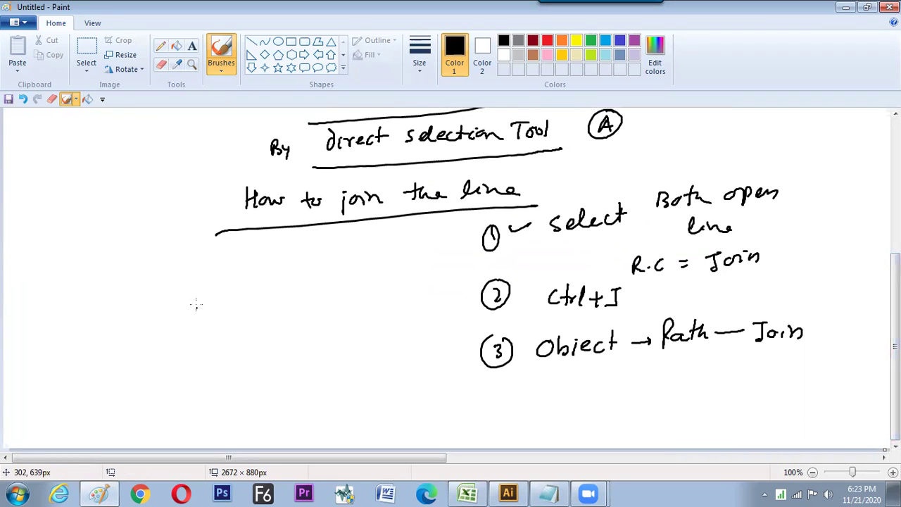
{"action": "left_click_drag", "start_coordinate": [176, 277], "coordinate": [176, 289]}
{"action": "mouse_move", "coordinate": [162, 271]}
{"action": "left_mouse_down"}
{"action": "mouse_move", "coordinate": [185, 270]}
{"action": "mouse_move", "coordinate": [189, 284]}
{"action": "left_mouse_up"}
{"action": "mouse_move", "coordinate": [197, 269]}
{"action": "left_mouse_down"}
{"action": "mouse_move", "coordinate": [198, 283]}
{"action": "mouse_move", "coordinate": [199, 274]}
{"action": "left_mouse_up"}
{"action": "left_click_drag", "start_coordinate": [213, 266], "coordinate": [204, 283]}
{"action": "mouse_move", "coordinate": [169, 295]}
{"action": "left_mouse_down"}
{"action": "mouse_move", "coordinate": [225, 286]}
{"action": "mouse_move", "coordinate": [244, 299]}
{"action": "mouse_move", "coordinate": [233, 316]}
{"action": "left_mouse_up"}
Step: Handwrite the tip "Join always happen to closer anchor point." below the TIPS heading
{"action": "mouse_move", "coordinate": [252, 307]}
{"action": "left_mouse_down"}
{"action": "mouse_move", "coordinate": [245, 310]}
{"action": "mouse_move", "coordinate": [252, 307]}
{"action": "left_mouse_up"}
{"action": "mouse_move", "coordinate": [259, 307]}
{"action": "left_mouse_down"}
{"action": "mouse_move", "coordinate": [259, 315]}
{"action": "mouse_move", "coordinate": [280, 314]}
{"action": "left_mouse_up"}
{"action": "mouse_move", "coordinate": [296, 301]}
{"action": "left_mouse_down"}
{"action": "mouse_move", "coordinate": [326, 299]}
{"action": "mouse_move", "coordinate": [352, 287]}
{"action": "mouse_move", "coordinate": [378, 293]}
{"action": "left_mouse_up"}
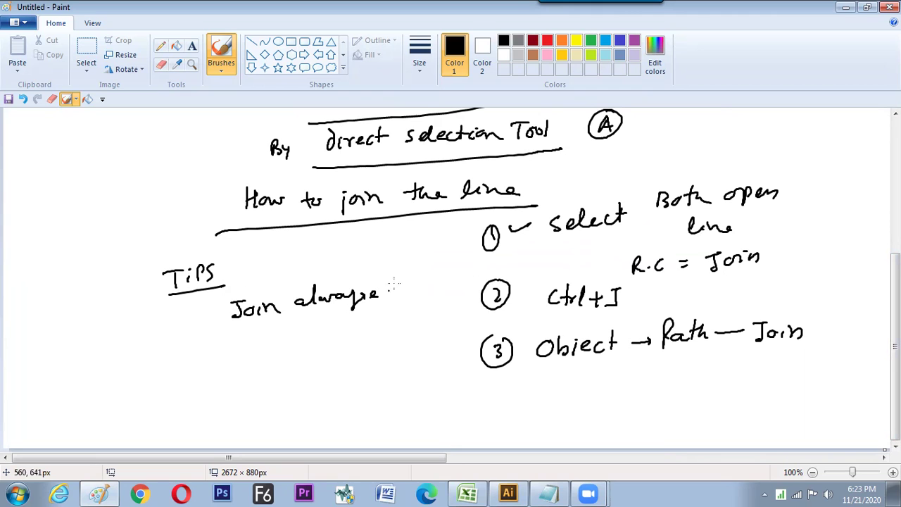
{"action": "mouse_move", "coordinate": [266, 330]}
{"action": "left_mouse_down"}
{"action": "mouse_move", "coordinate": [266, 358]}
{"action": "mouse_move", "coordinate": [380, 333]}
{"action": "left_mouse_up"}
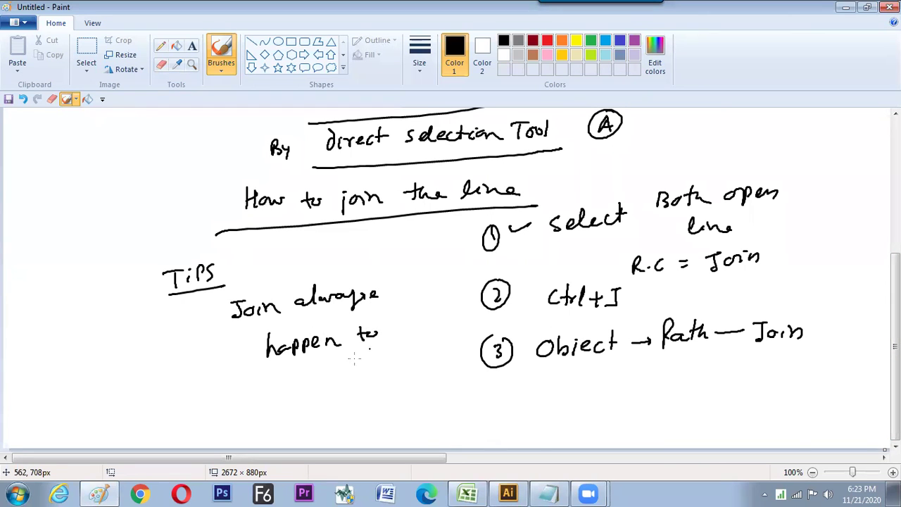
{"action": "mouse_move", "coordinate": [325, 365]}
{"action": "left_mouse_down"}
{"action": "mouse_move", "coordinate": [328, 380]}
{"action": "mouse_move", "coordinate": [392, 355]}
{"action": "left_mouse_up"}
{"action": "mouse_move", "coordinate": [347, 399]}
{"action": "left_mouse_down"}
{"action": "mouse_move", "coordinate": [429, 379]}
{"action": "mouse_move", "coordinate": [432, 365]}
{"action": "mouse_move", "coordinate": [476, 365]}
{"action": "left_mouse_up"}
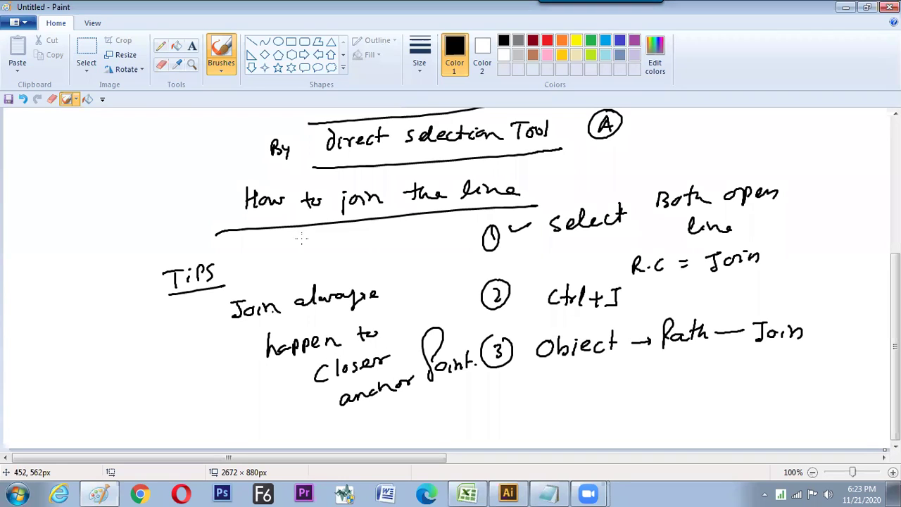
Step: Return to Illustrator, open the On-Screen Keyboard, and move it clear of the selected slanted lines
{"action": "key", "text": "alt+Tab"}
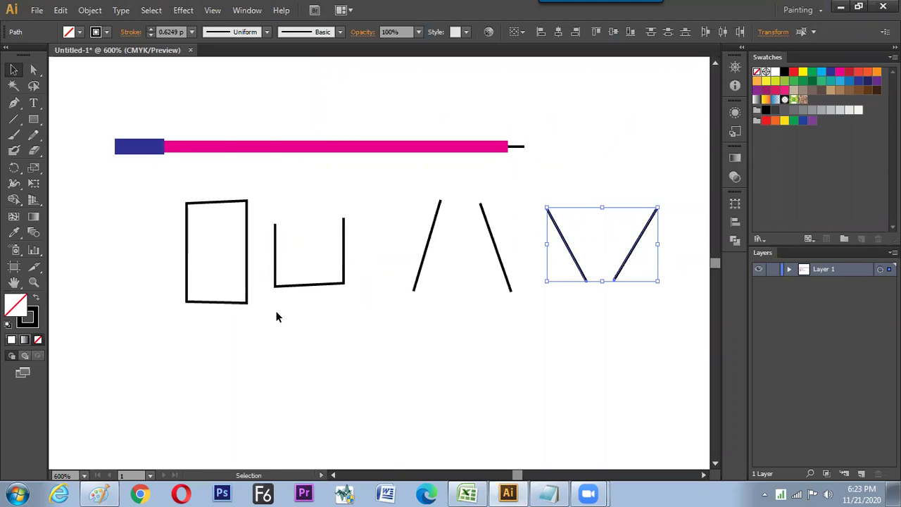
{"action": "key", "text": "super"}
{"action": "type", "text": "osk"}
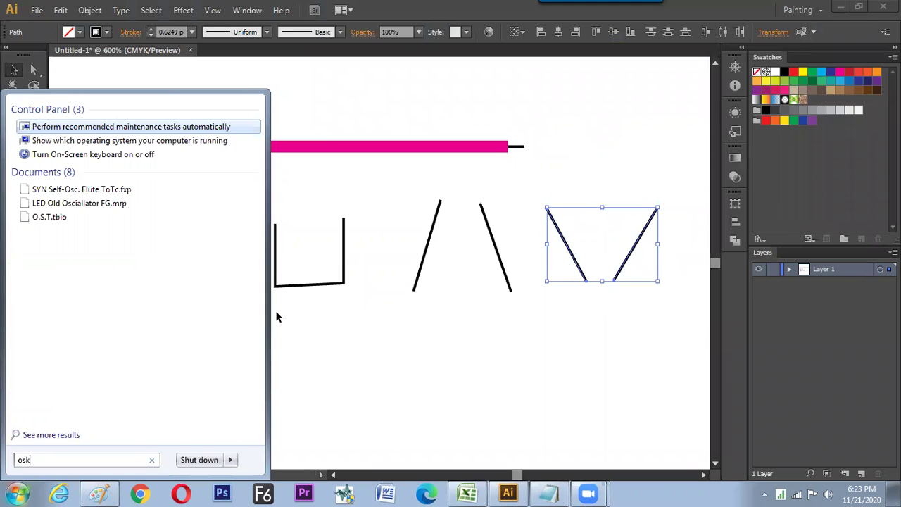
{"action": "key", "text": "Return"}
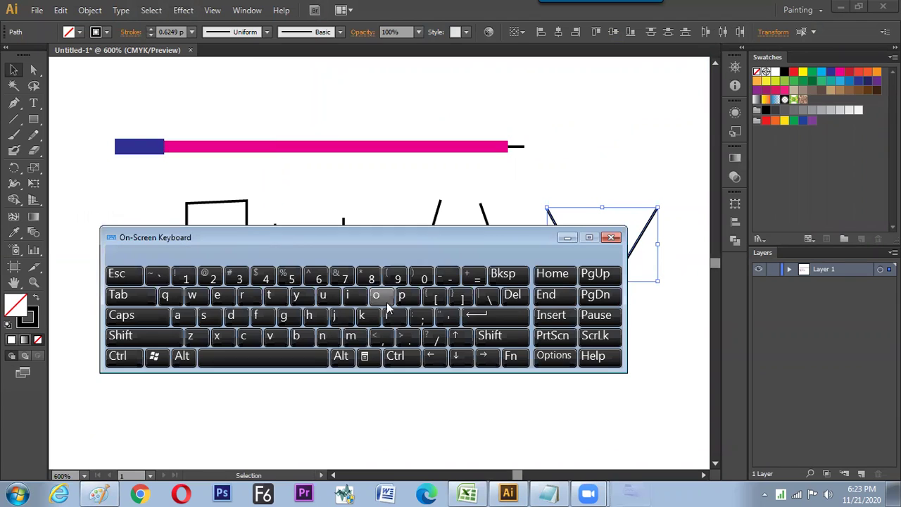
{"action": "left_click", "coordinate": [395, 356]}
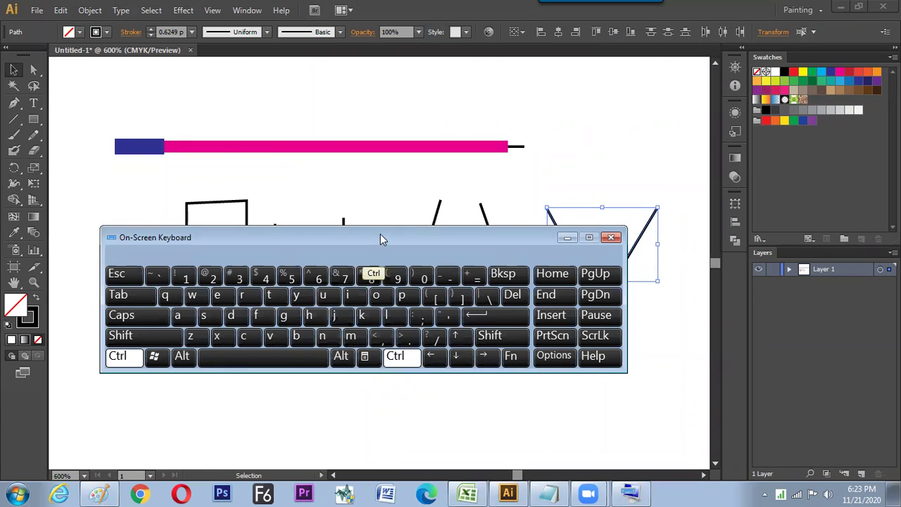
{"action": "left_click_drag", "start_coordinate": [380, 237], "coordinate": [290, 101]}
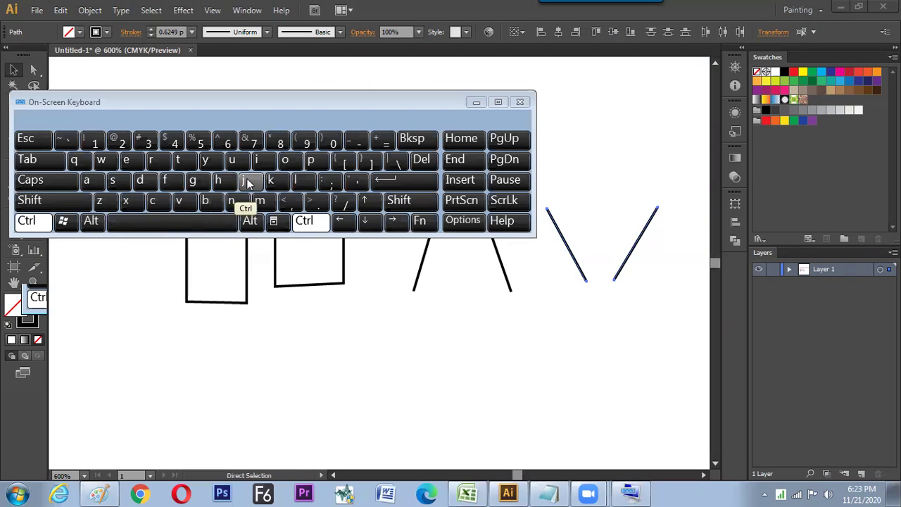
Step: Join the selected slanted lines at both ends with the On-Screen Keyboard's Ctrl+J, and minimise the keyboard
{"action": "left_click", "coordinate": [247, 184]}
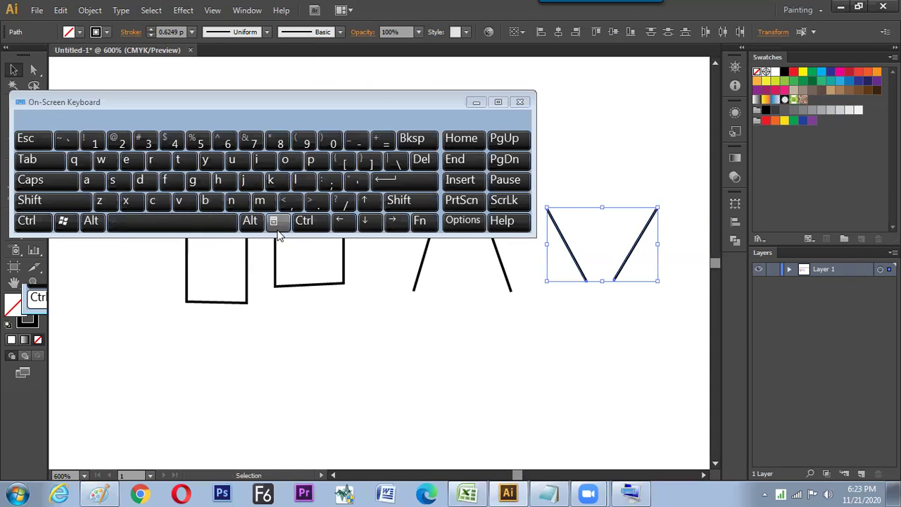
{"action": "left_click", "coordinate": [305, 221]}
{"action": "left_click", "coordinate": [250, 183]}
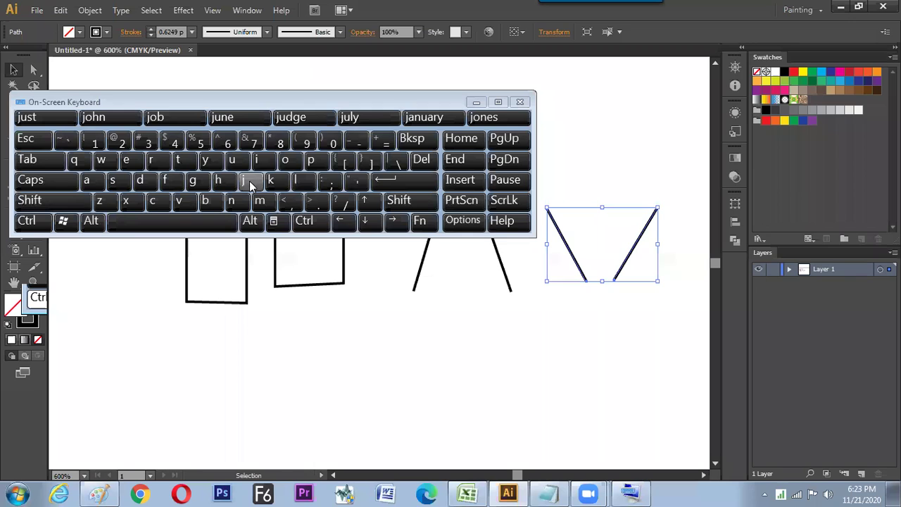
{"action": "left_click", "coordinate": [304, 221]}
{"action": "left_click", "coordinate": [247, 181]}
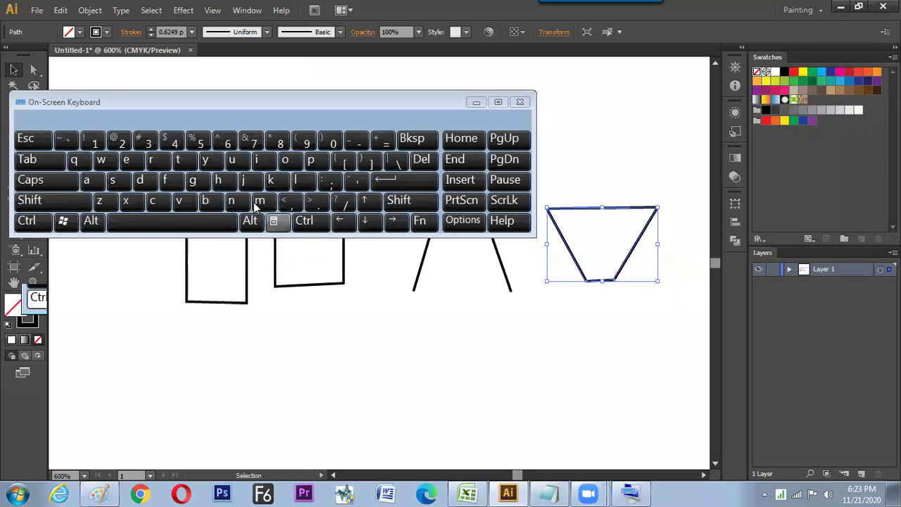
{"action": "left_click", "coordinate": [476, 102]}
{"action": "left_click", "coordinate": [538, 325]}
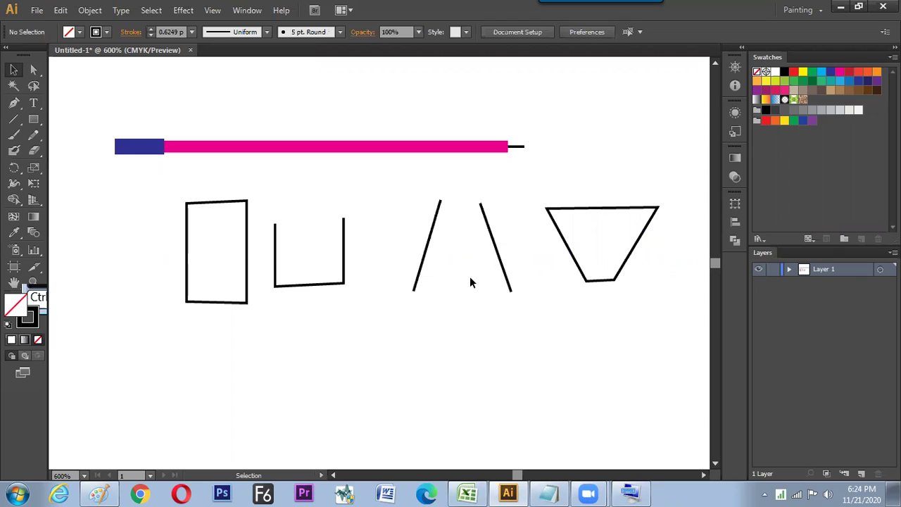
Step: Delete all the practice shapes below the pencil and draw one vertical line in their place
{"action": "left_click_drag", "start_coordinate": [154, 191], "coordinate": [684, 315]}
{"action": "key", "text": "Delete"}
{"action": "left_click", "coordinate": [13, 119]}
{"action": "left_click_drag", "start_coordinate": [216, 201], "coordinate": [215, 275]}
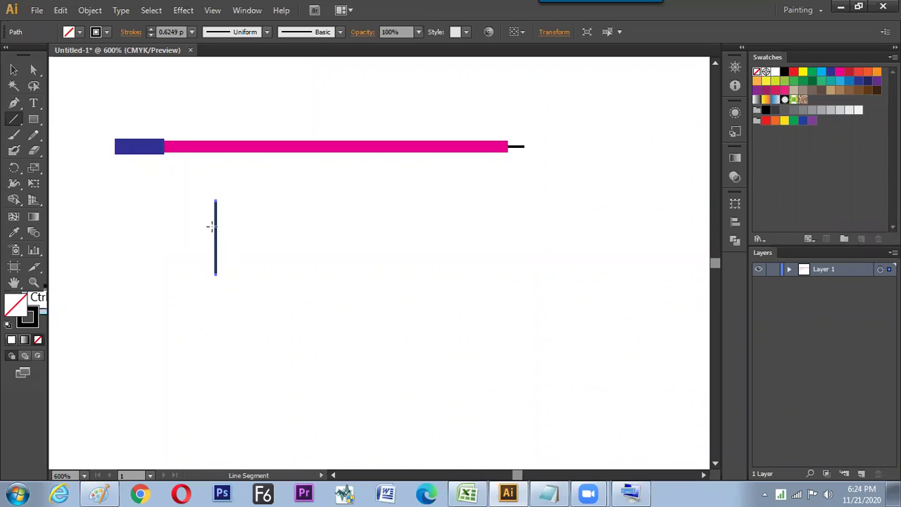
Step: Duplicate the vertical line, move the copy farther from the original, and delete the copy
{"action": "left_click", "coordinate": [15, 120]}
{"action": "left_click", "coordinate": [14, 71]}
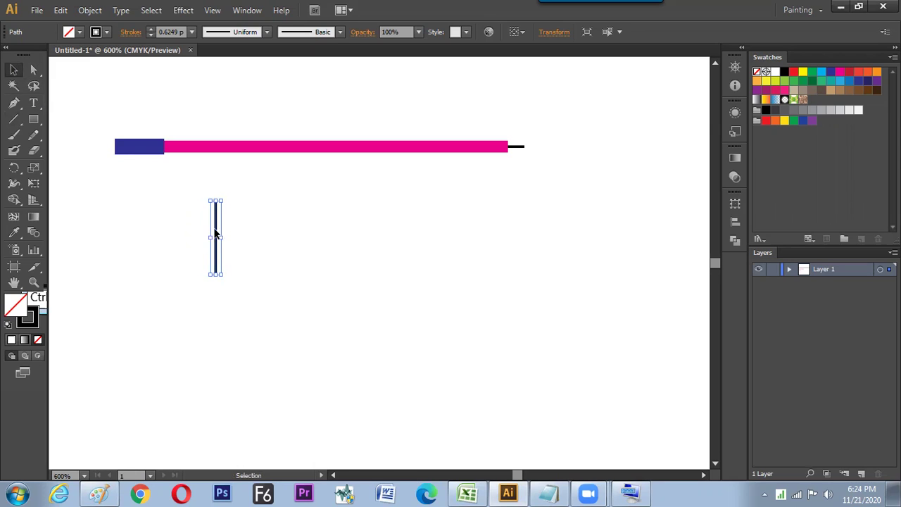
{"action": "left_click_drag", "start_coordinate": [216, 238], "coordinate": [249, 237]}
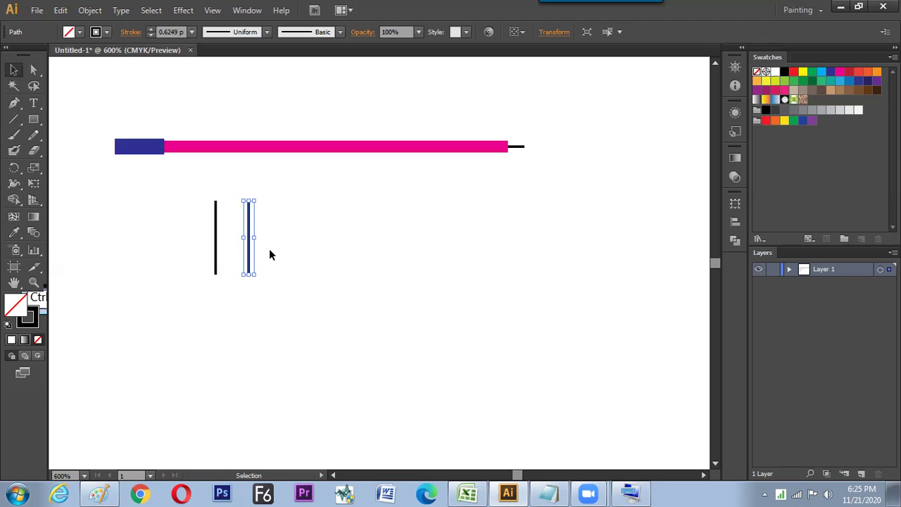
{"action": "left_click_drag", "start_coordinate": [249, 246], "coordinate": [279, 247]}
{"action": "left_click_drag", "start_coordinate": [171, 187], "coordinate": [290, 278]}
{"action": "left_click_drag", "start_coordinate": [176, 188], "coordinate": [318, 296]}
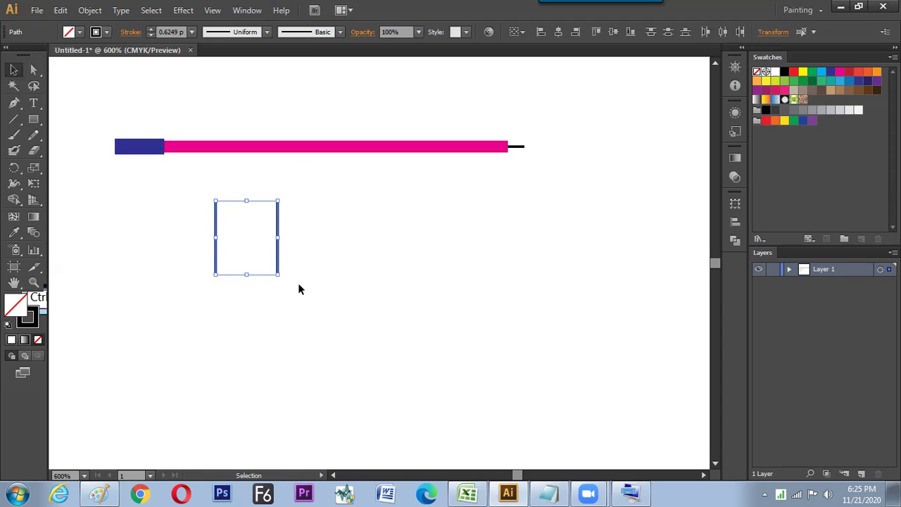
{"action": "left_click", "coordinate": [320, 272]}
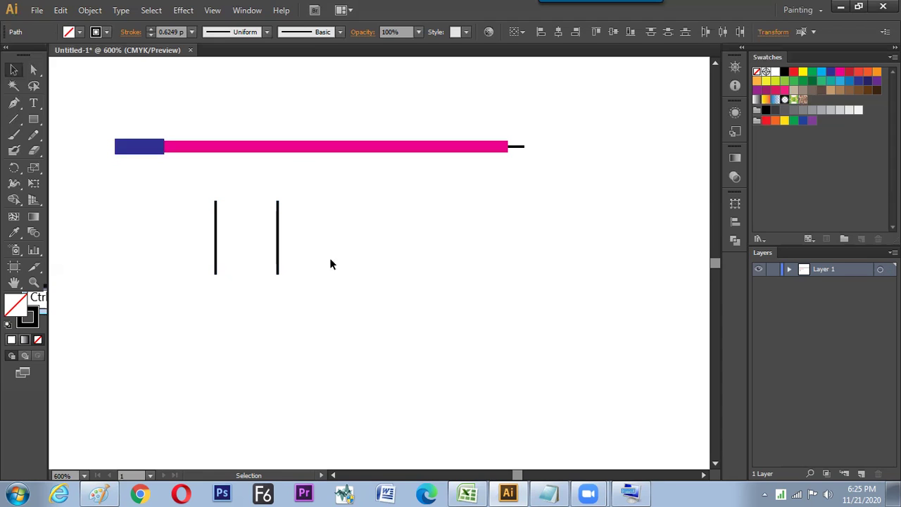
{"action": "left_click_drag", "start_coordinate": [260, 187], "coordinate": [317, 279]}
{"action": "key", "text": "Delete"}
Step: Duplicate the vertical line to its right as a second parallel line
{"action": "left_click", "coordinate": [215, 240]}
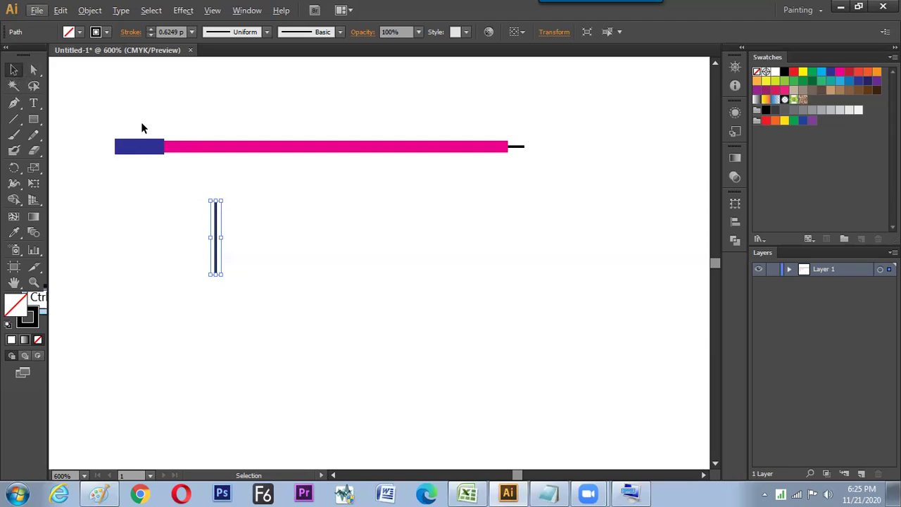
{"action": "left_click", "coordinate": [13, 69]}
{"action": "left_click_drag", "start_coordinate": [218, 224], "coordinate": [257, 224]}
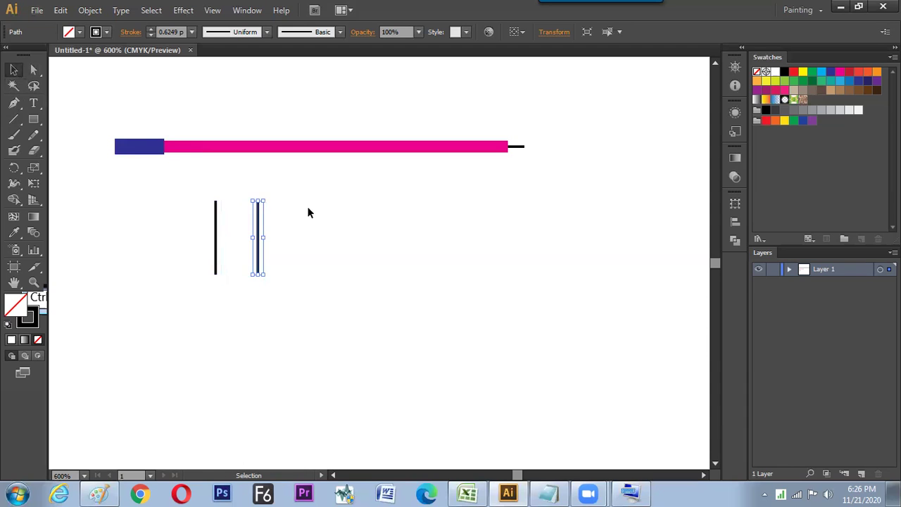
Step: Join the two parallel vertical lines at both ends to form a closed rectangle
{"action": "left_click", "coordinate": [190, 208]}
{"action": "left_click_drag", "start_coordinate": [190, 207], "coordinate": [331, 236]}
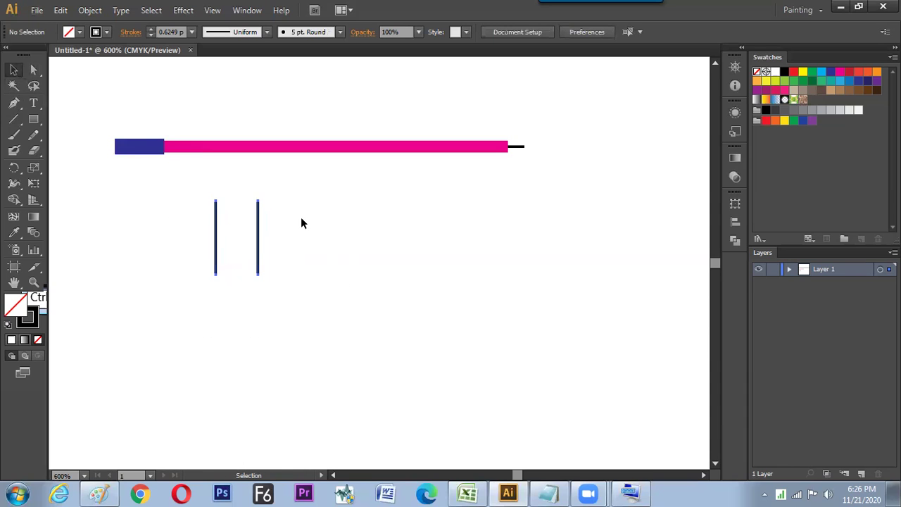
{"action": "key", "text": "ctrl+j"}
{"action": "key", "text": "ctrl+j"}
{"action": "left_click", "coordinate": [307, 287]}
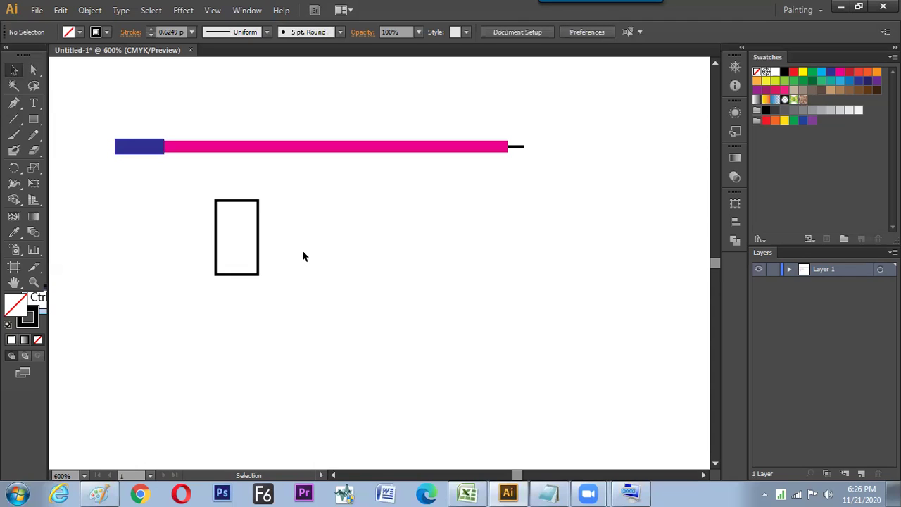
Step: Draw a separate vertical line to the left of the rectangle and deselect it
{"action": "left_click", "coordinate": [258, 232]}
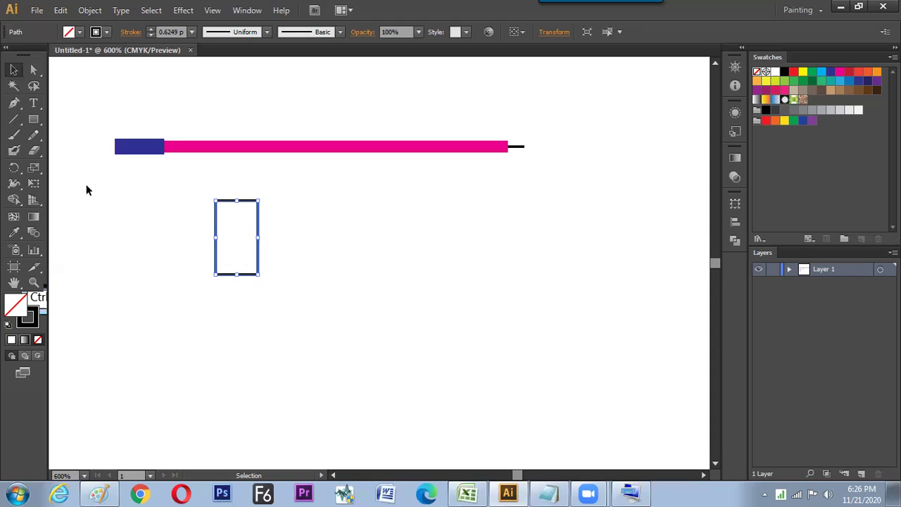
{"action": "left_click", "coordinate": [12, 122]}
{"action": "left_click_drag", "start_coordinate": [129, 204], "coordinate": [128, 301]}
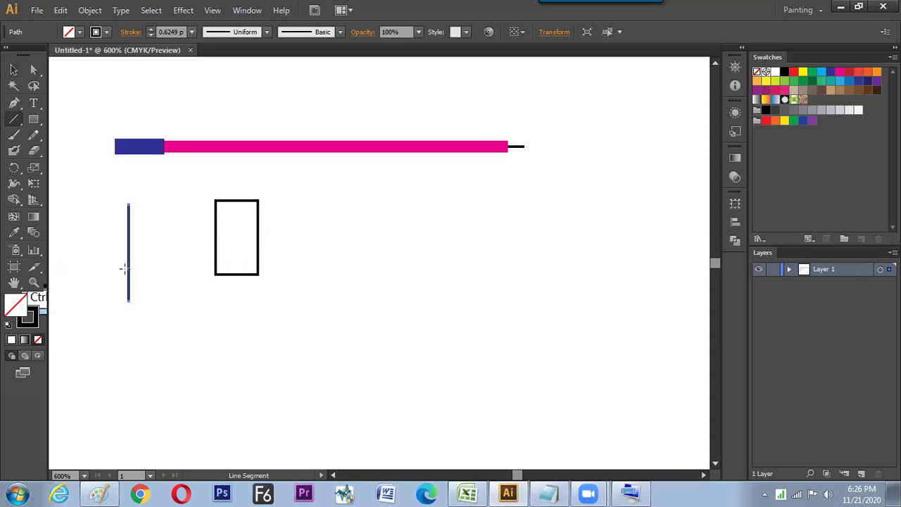
{"action": "left_click", "coordinate": [13, 70]}
{"action": "left_click", "coordinate": [229, 224]}
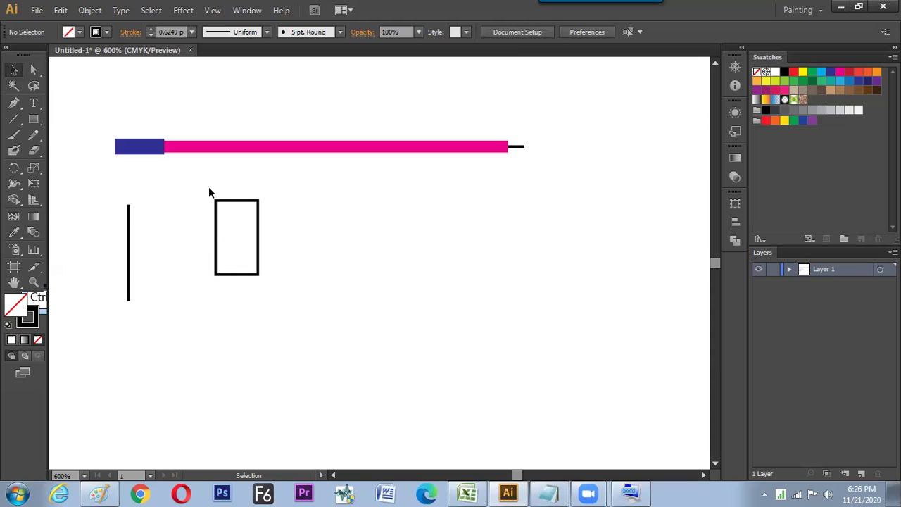
Step: Move the rectangle slightly down and fill it with green
{"action": "left_click_drag", "start_coordinate": [209, 189], "coordinate": [259, 266]}
{"action": "left_click_drag", "start_coordinate": [261, 227], "coordinate": [260, 240]}
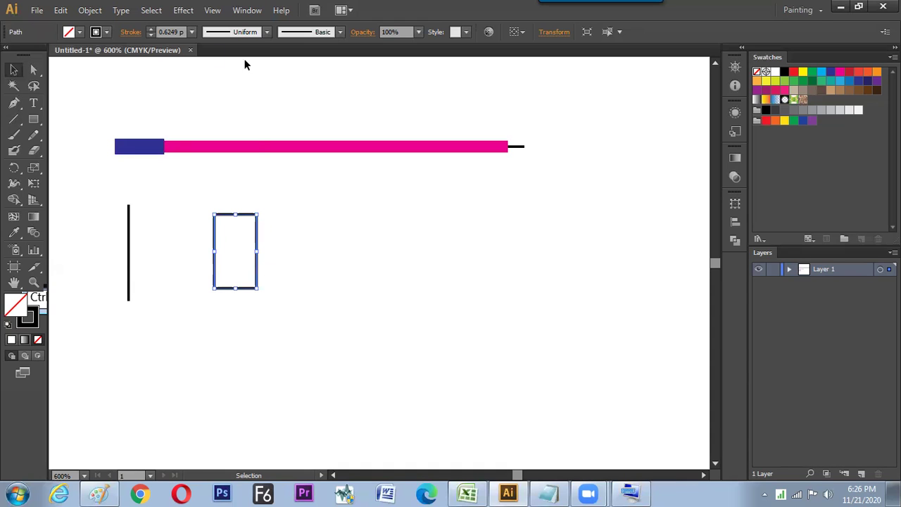
{"action": "left_click", "coordinate": [79, 32]}
{"action": "left_click", "coordinate": [70, 55]}
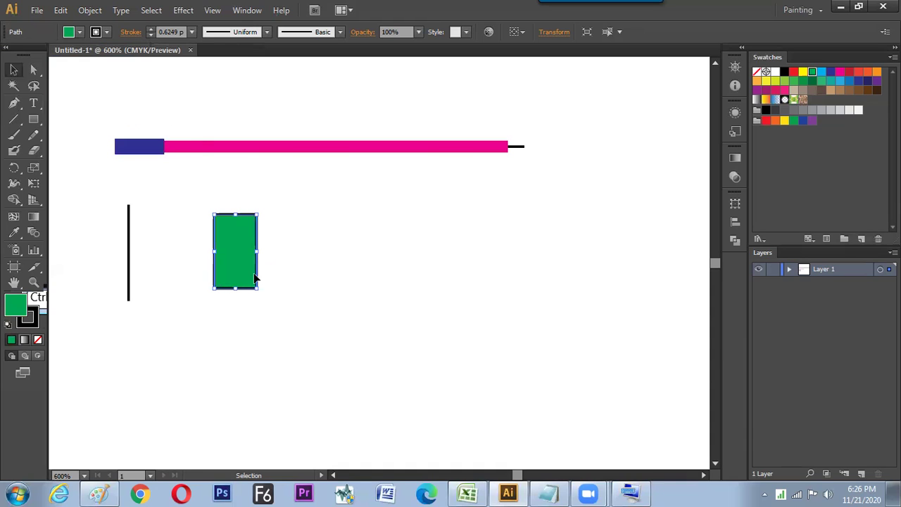
{"action": "left_click", "coordinate": [267, 323]}
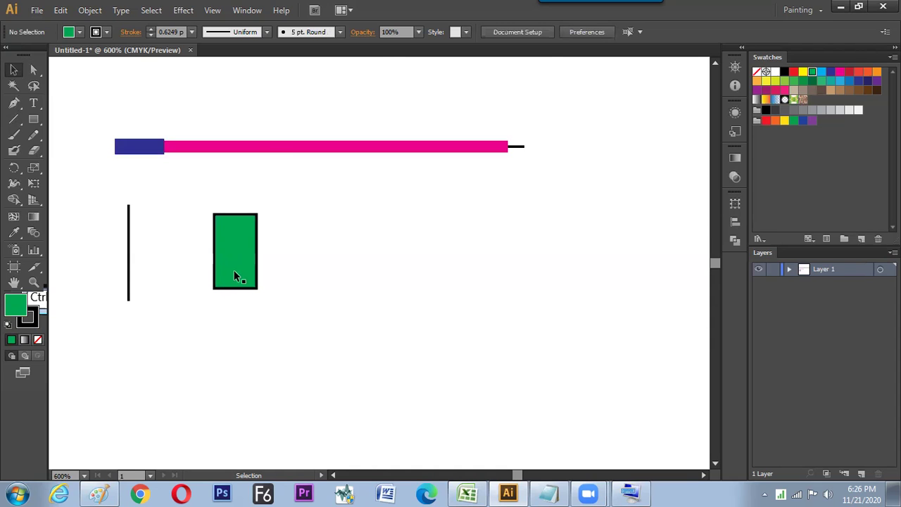
Step: Switch to the Excel topic list and colour the "making a close shape from open shape" entry red
{"action": "key", "text": "alt+Tab"}
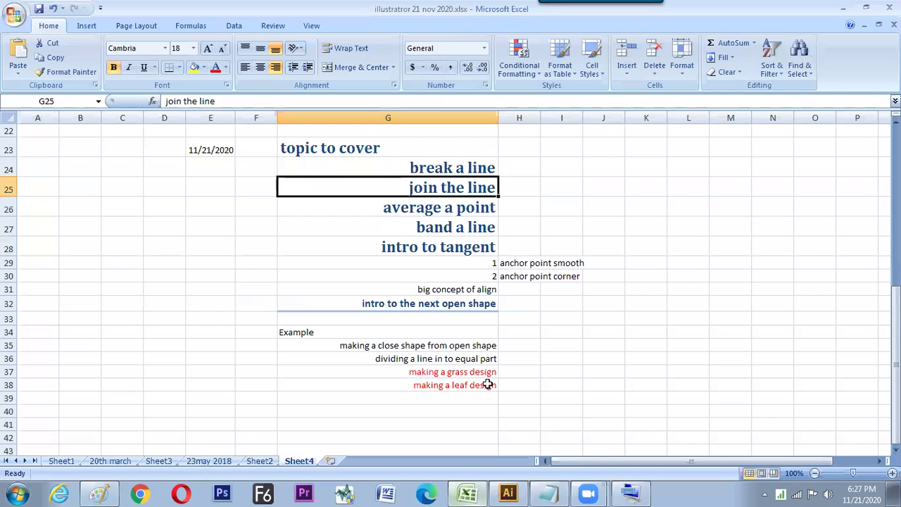
{"action": "left_click", "coordinate": [467, 493]}
{"action": "left_click", "coordinate": [458, 345]}
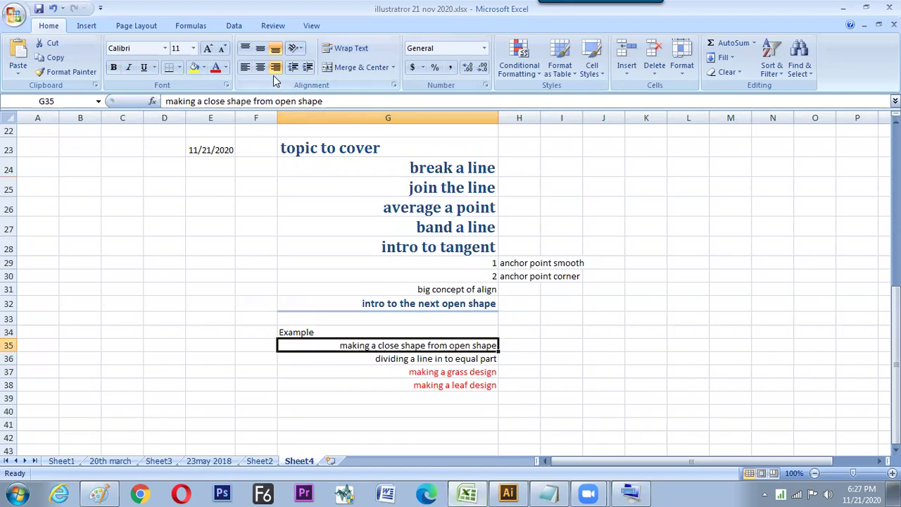
{"action": "left_click", "coordinate": [215, 68]}
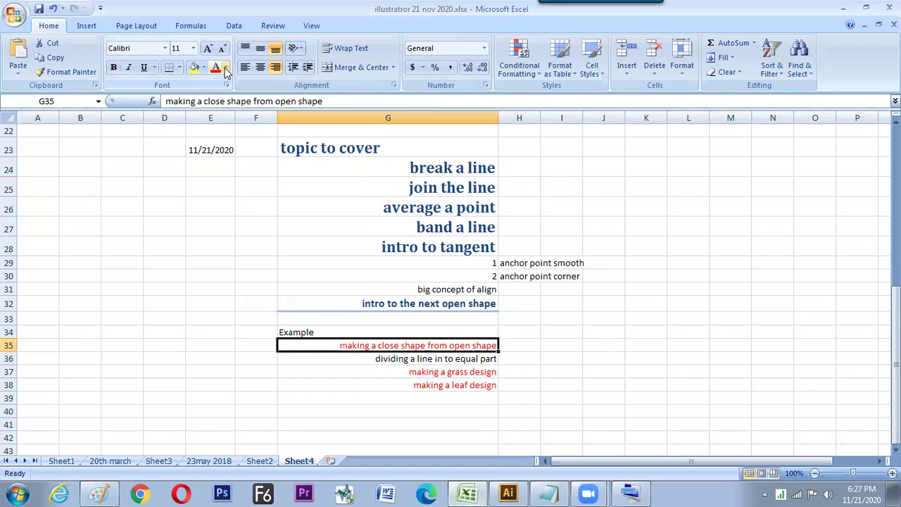
Step: Enlarge the "making a close shape from open shape" entry's font size to 16
{"action": "left_click", "coordinate": [209, 50]}
{"action": "left_click", "coordinate": [208, 49]}
{"action": "left_click", "coordinate": [209, 49]}
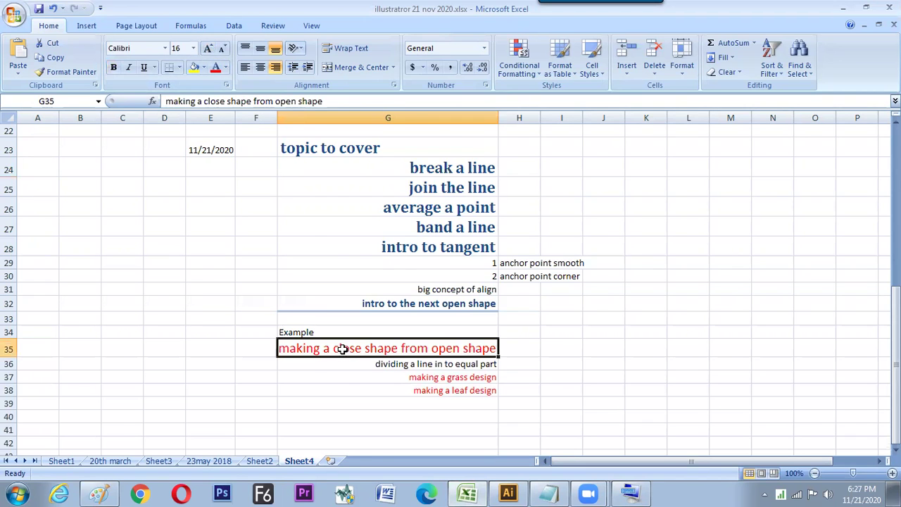
Step: Switch to Illustrator, draw a vertical line to the right of the green rectangle and place a parallel copy further right
{"action": "key", "text": "alt+Tab"}
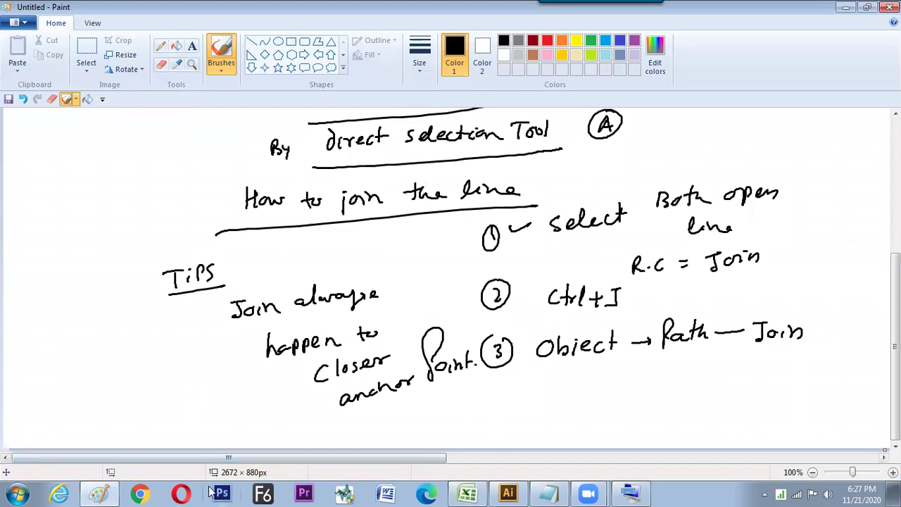
{"action": "left_click", "coordinate": [508, 493]}
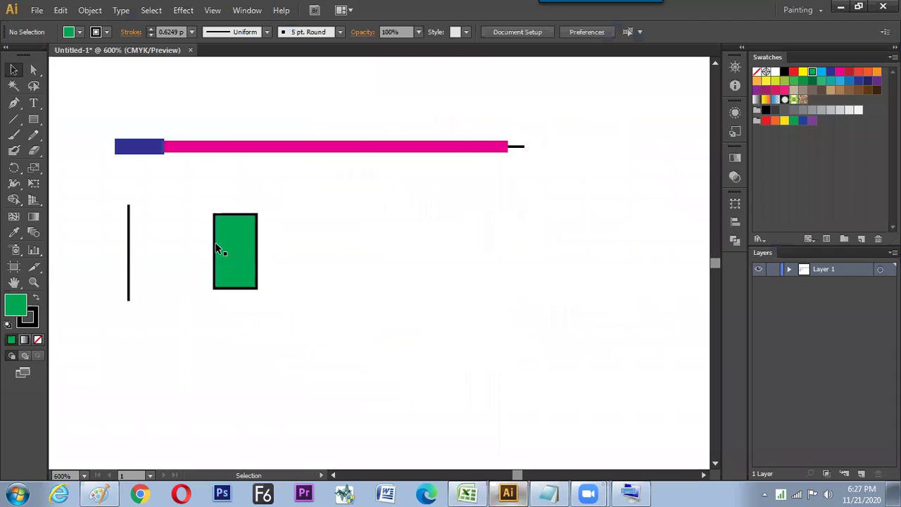
{"action": "key", "text": "backslash"}
{"action": "left_click_drag", "start_coordinate": [393, 226], "coordinate": [393, 335]}
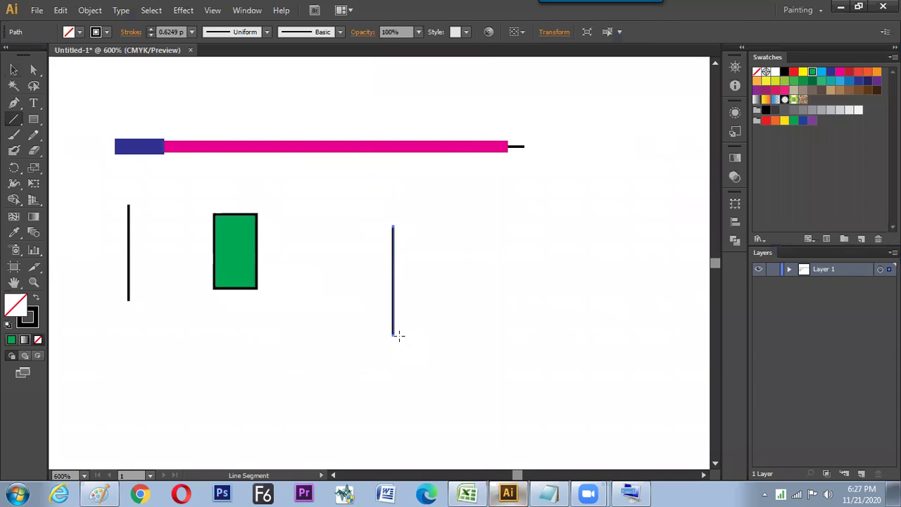
{"action": "key", "text": "v"}
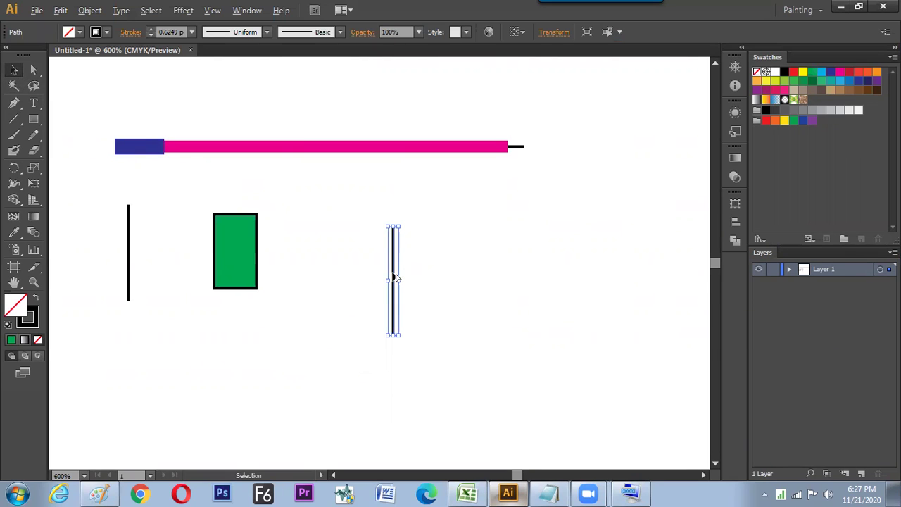
{"action": "left_click_drag", "start_coordinate": [395, 277], "coordinate": [535, 285]}
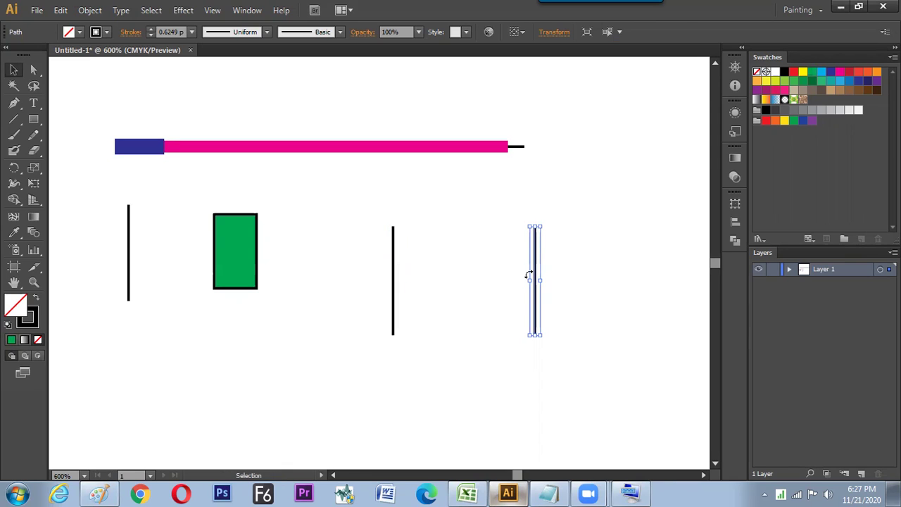
Step: Join the two new parallel lines at both ends to form a closed rectangle
{"action": "left_click_drag", "start_coordinate": [347, 200], "coordinate": [578, 337]}
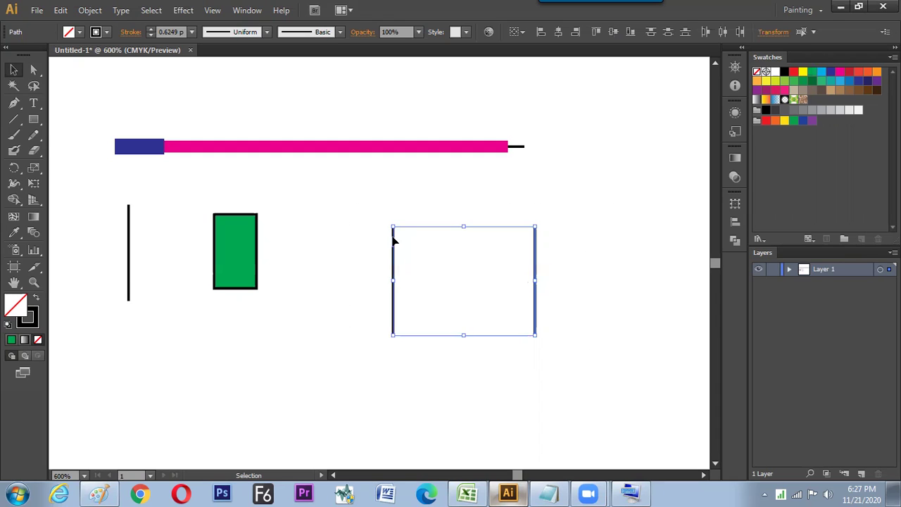
{"action": "right_click", "coordinate": [474, 278]}
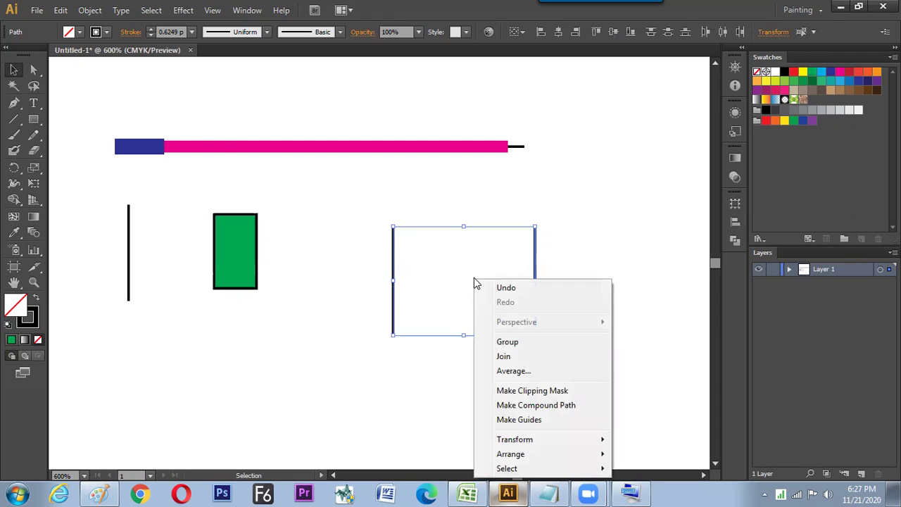
{"action": "left_click", "coordinate": [506, 356]}
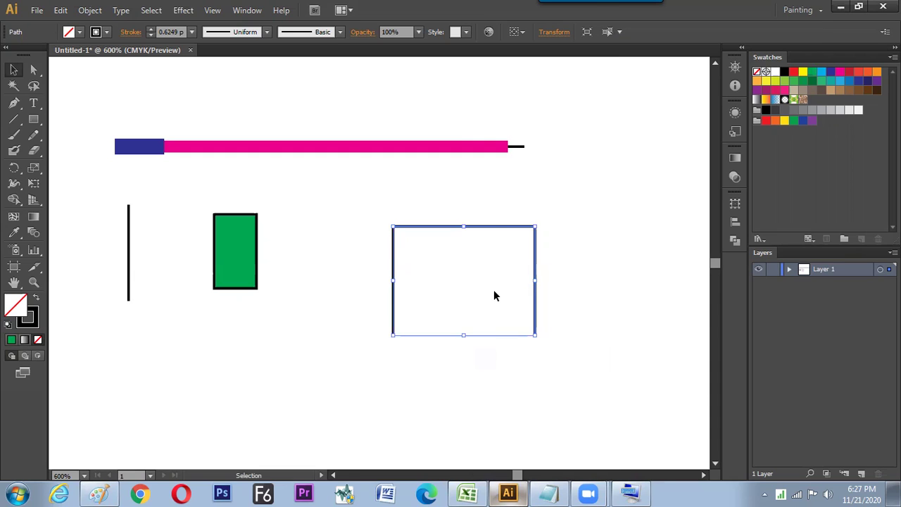
{"action": "right_click", "coordinate": [494, 292]}
{"action": "left_click", "coordinate": [519, 170]}
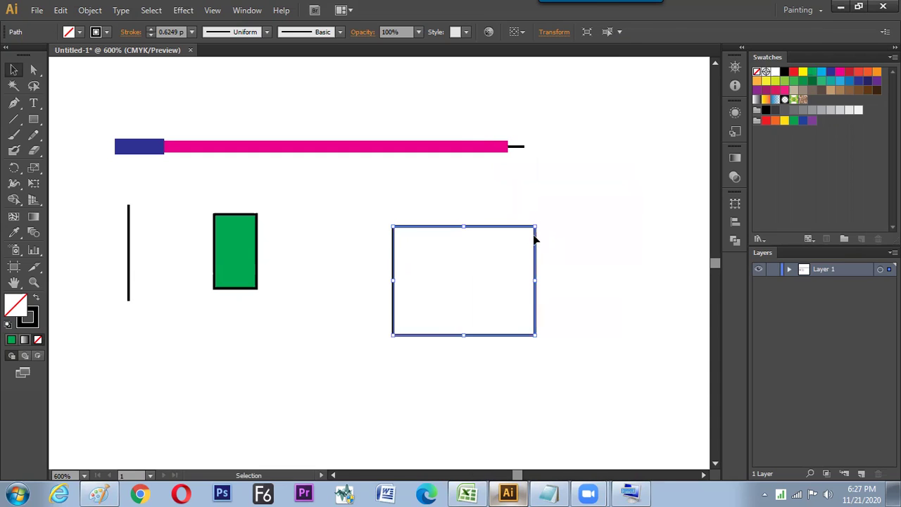
Step: Fill the new closed rectangle with light blue and deselect it
{"action": "left_click", "coordinate": [551, 236]}
{"action": "left_click", "coordinate": [535, 240]}
{"action": "left_click", "coordinate": [79, 31]}
{"action": "left_click", "coordinate": [74, 55]}
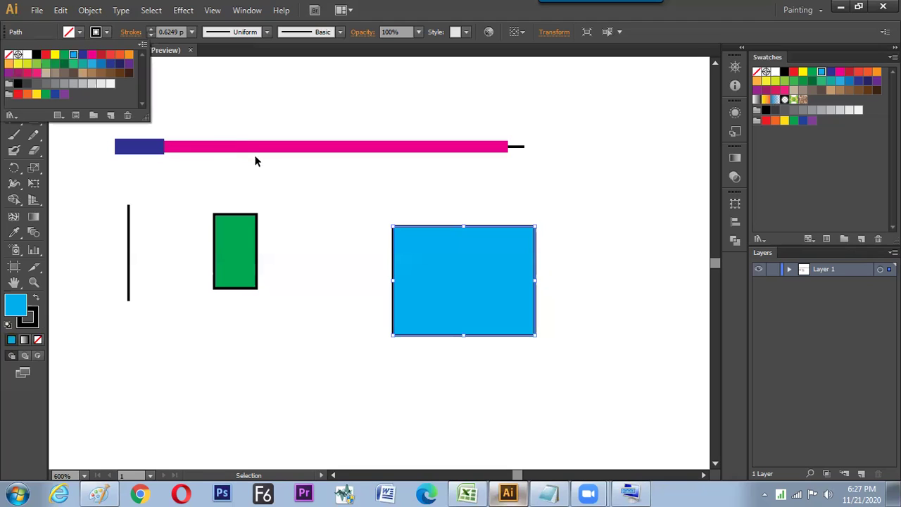
{"action": "left_click", "coordinate": [356, 238]}
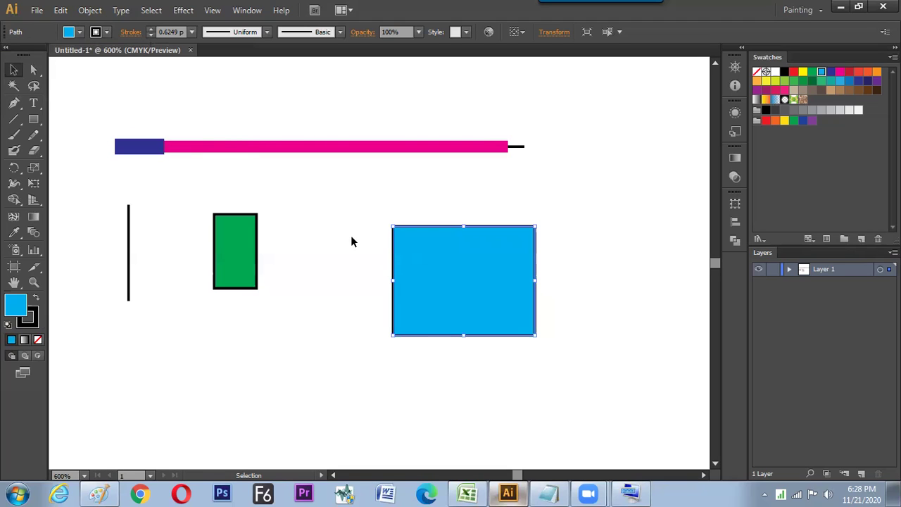
{"action": "left_click", "coordinate": [342, 236]}
Step: Try duplicating the vertical line toward the green rectangle, deleting each copy
{"action": "left_click", "coordinate": [129, 258]}
{"action": "left_click_drag", "start_coordinate": [128, 259], "coordinate": [185, 259]}
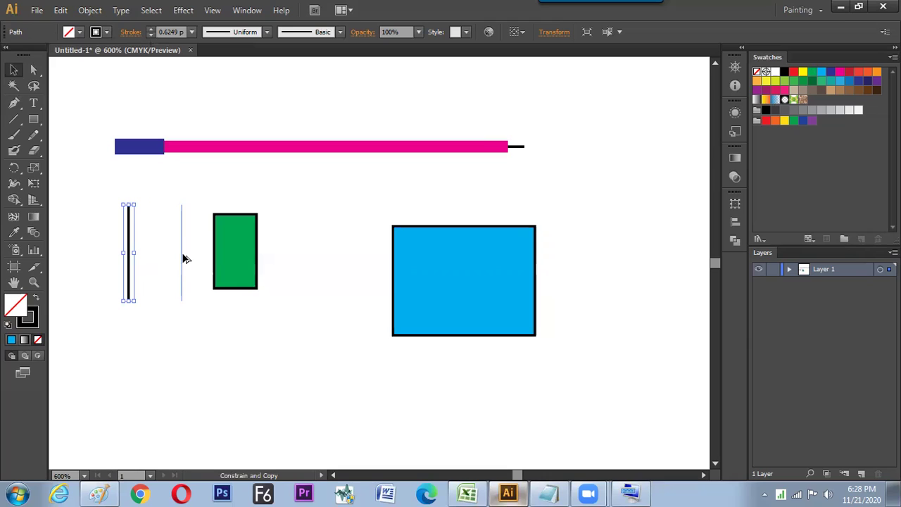
{"action": "left_click_drag", "start_coordinate": [185, 259], "coordinate": [184, 278]}
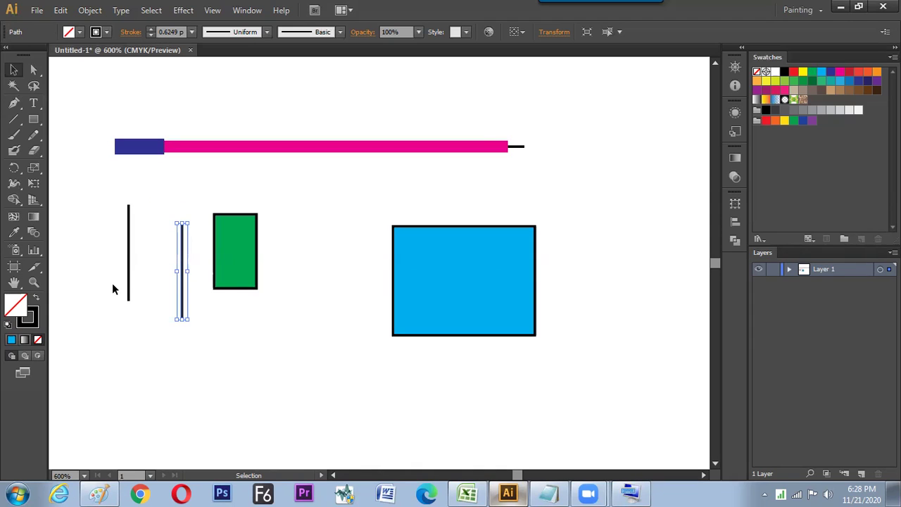
{"action": "key", "text": "Delete"}
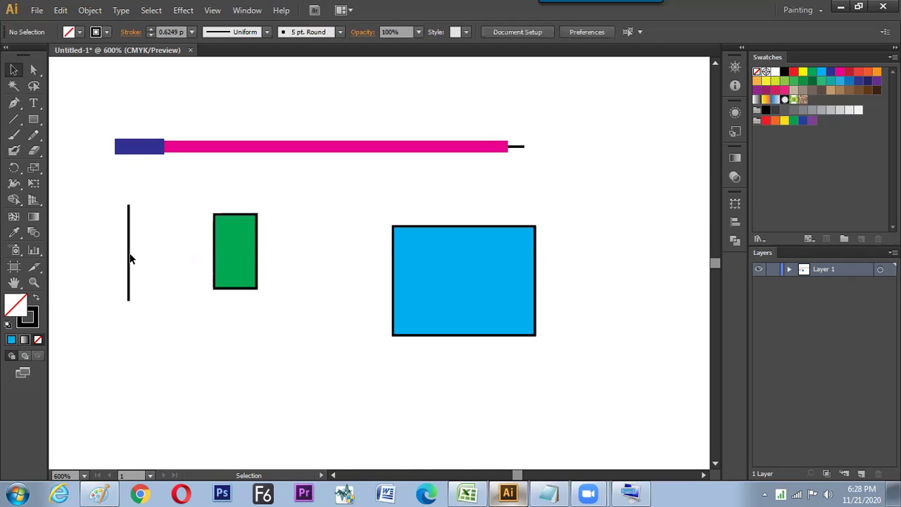
{"action": "left_click_drag", "start_coordinate": [128, 259], "coordinate": [181, 259]}
{"action": "key", "text": "Delete"}
Step: Move the light blue rectangle closer to the green one
{"action": "left_click", "coordinate": [413, 243]}
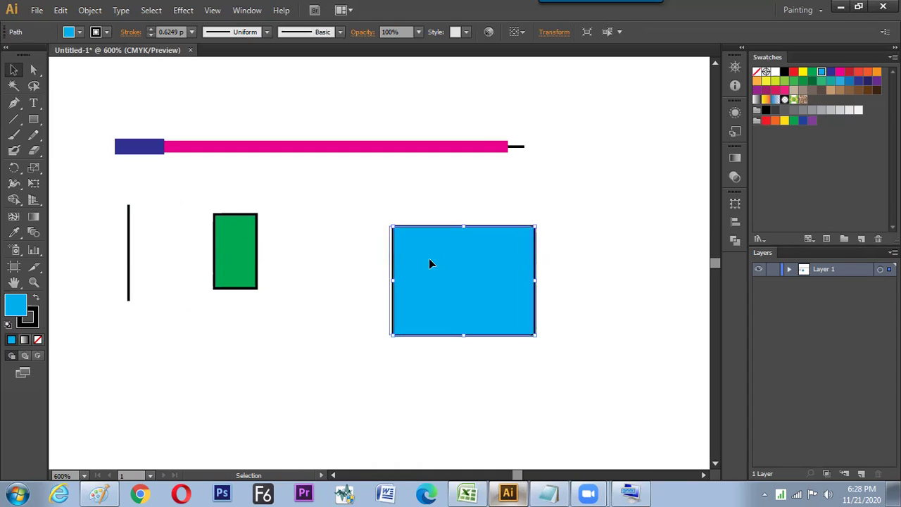
{"action": "left_click_drag", "start_coordinate": [429, 261], "coordinate": [392, 270]}
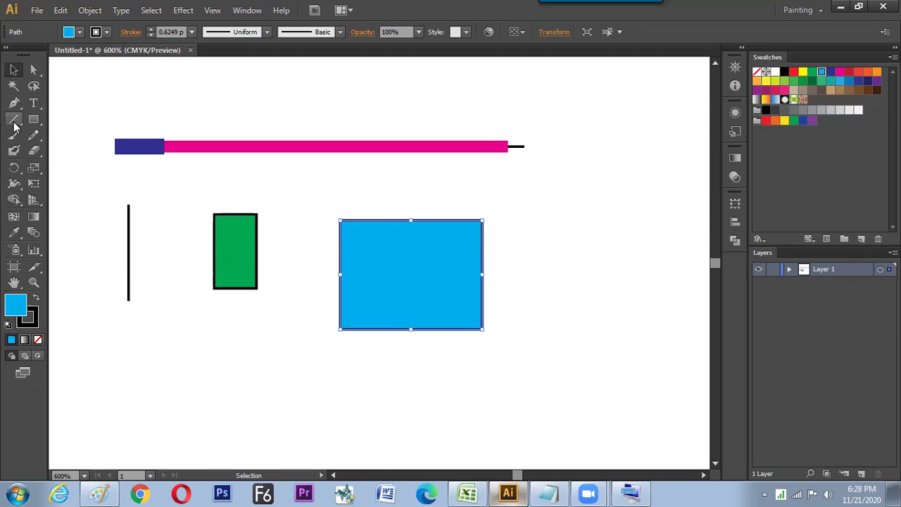
Step: Switch to the Excel topic list and select the "average a point" topic
{"action": "key", "text": "alt+Tab"}
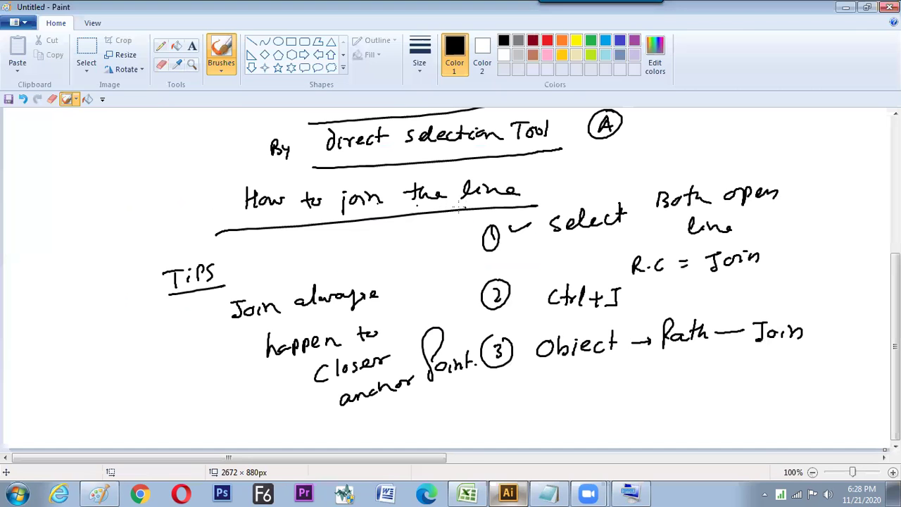
{"action": "key", "text": "alt+Tab"}
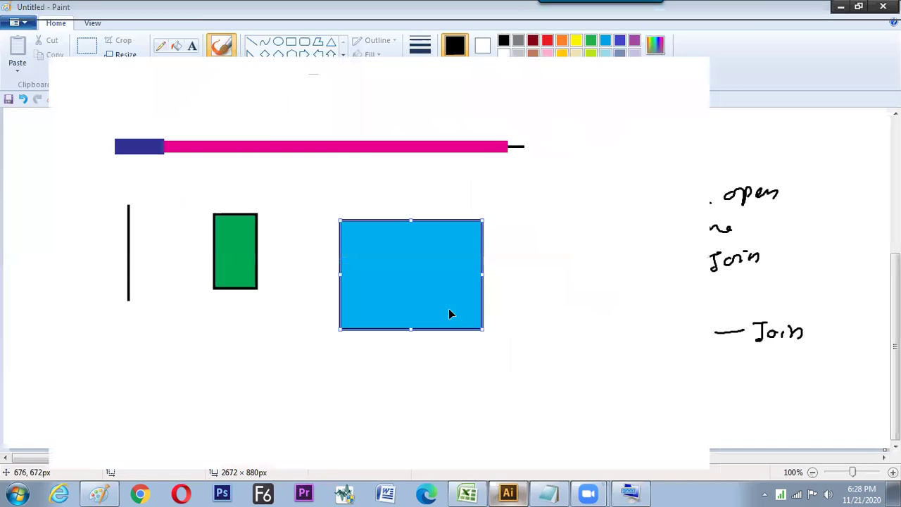
{"action": "key", "text": "alt+Tab"}
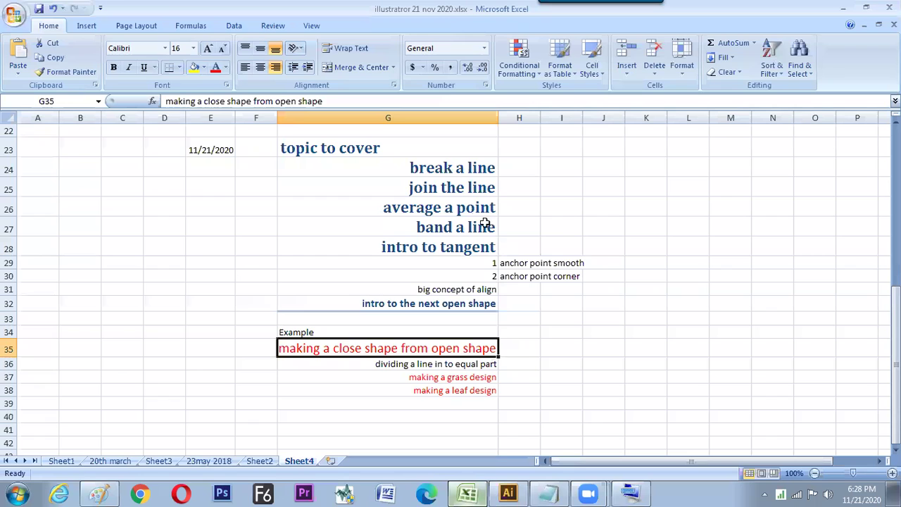
{"action": "left_click", "coordinate": [448, 210]}
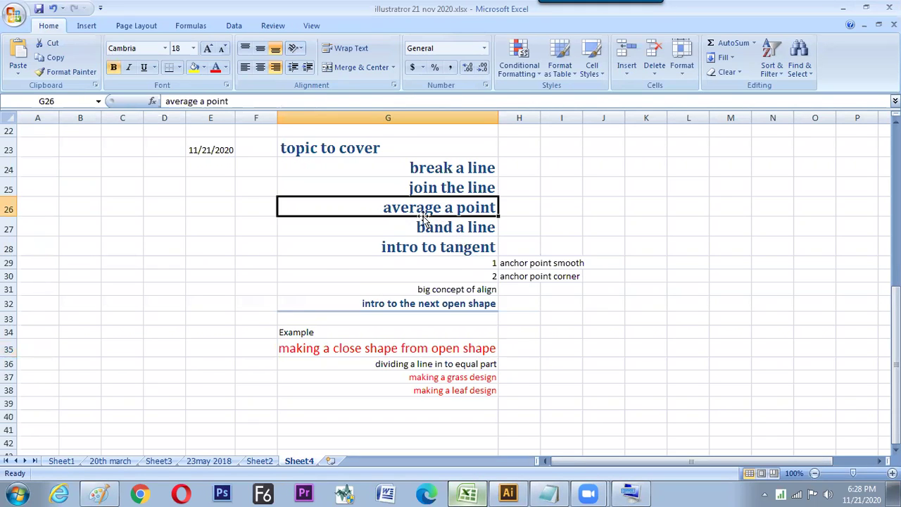
Step: Switch to Illustrator, move the vertical line down and place the light blue rectangle below the green one
{"action": "key", "text": "alt+Tab"}
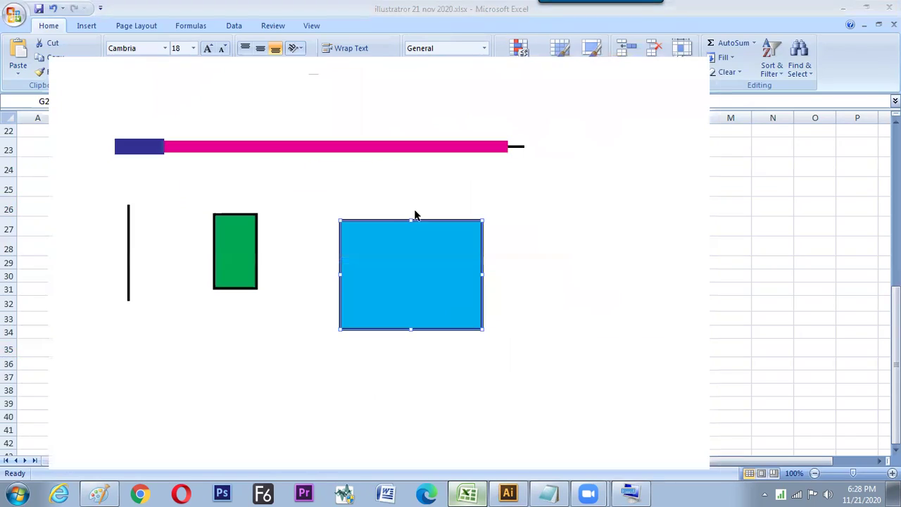
{"action": "left_click", "coordinate": [129, 203]}
{"action": "left_click_drag", "start_coordinate": [129, 209], "coordinate": [133, 271]}
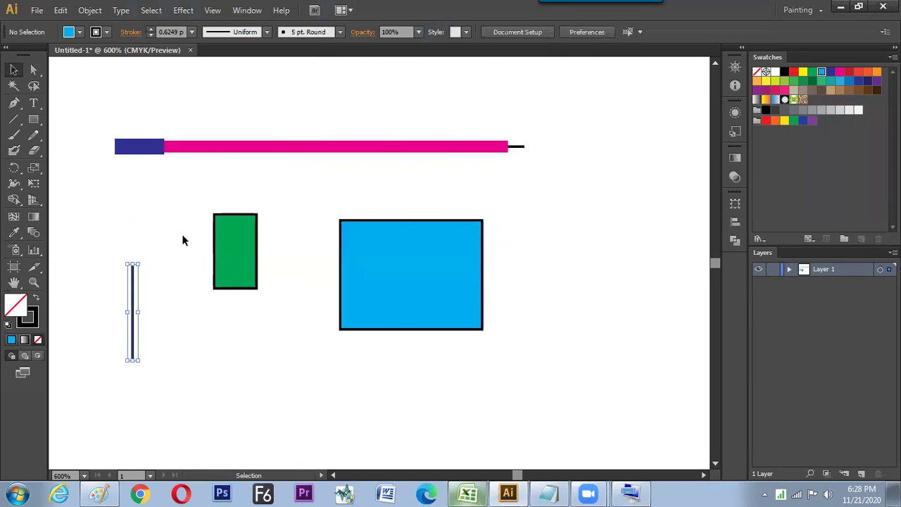
{"action": "left_click_drag", "start_coordinate": [393, 279], "coordinate": [216, 370]}
Step: Draw six separate slanted lines radiating around an empty centre in the free area beside the rectangles
{"action": "left_click", "coordinate": [13, 119]}
{"action": "left_click_drag", "start_coordinate": [393, 193], "coordinate": [448, 265]}
{"action": "left_click_drag", "start_coordinate": [566, 198], "coordinate": [508, 248]}
{"action": "left_click_drag", "start_coordinate": [508, 332], "coordinate": [523, 379]}
{"action": "left_click_drag", "start_coordinate": [398, 363], "coordinate": [440, 334]}
{"action": "left_click_drag", "start_coordinate": [624, 334], "coordinate": [583, 303]}
{"action": "left_click_drag", "start_coordinate": [611, 248], "coordinate": [579, 268]}
Step: Try averaging the inner anchor points of the six lines on the horizontal axis, and undo it
{"action": "left_click", "coordinate": [34, 72]}
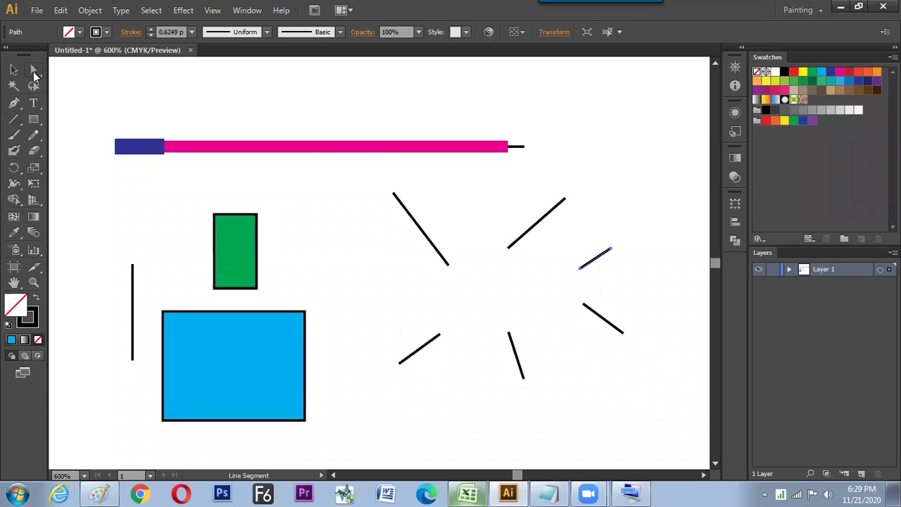
{"action": "left_click_drag", "start_coordinate": [389, 229], "coordinate": [591, 347]}
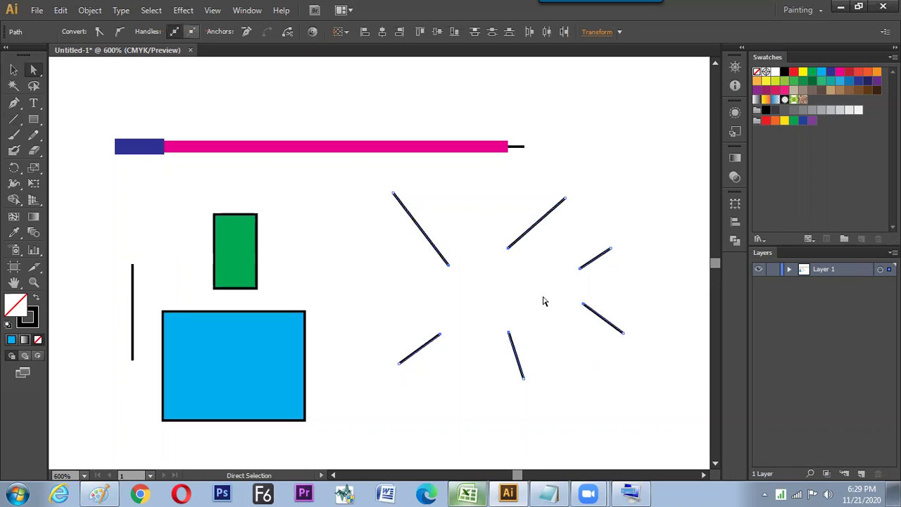
{"action": "right_click", "coordinate": [512, 283]}
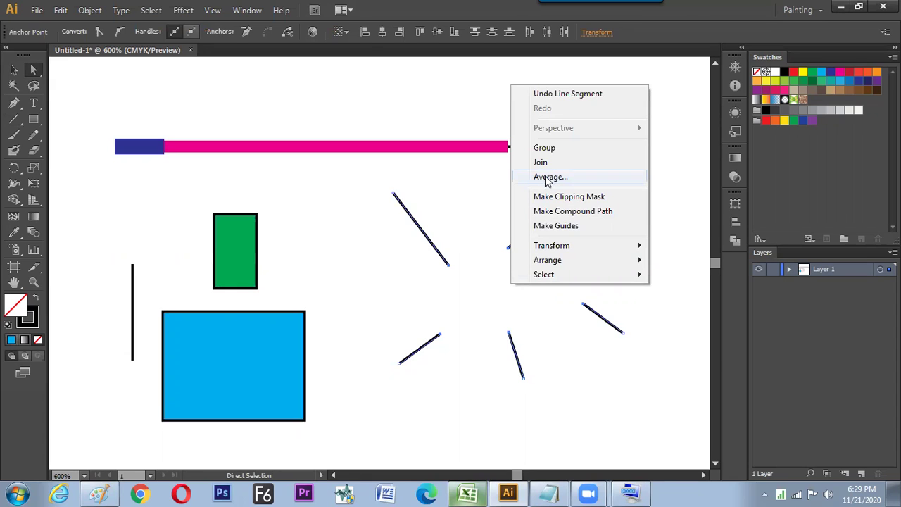
{"action": "left_click", "coordinate": [551, 179]}
{"action": "left_click_drag", "start_coordinate": [623, 215], "coordinate": [653, 117]}
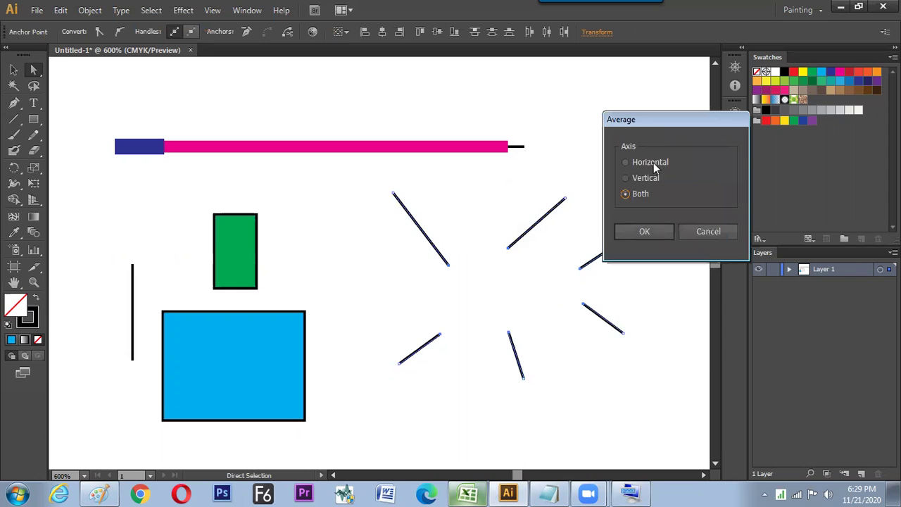
{"action": "left_click", "coordinate": [633, 165]}
{"action": "left_click_drag", "start_coordinate": [649, 120], "coordinate": [657, 139]}
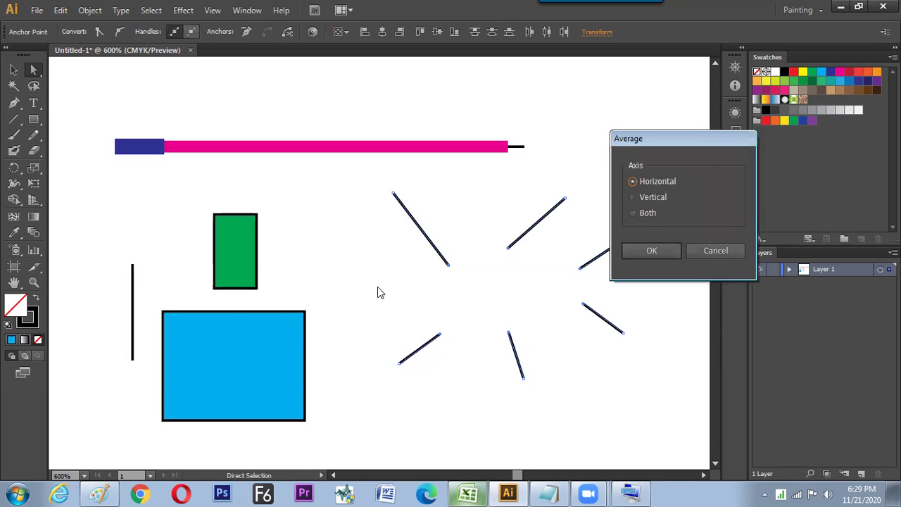
{"action": "left_click", "coordinate": [645, 250]}
{"action": "left_click", "coordinate": [645, 252]}
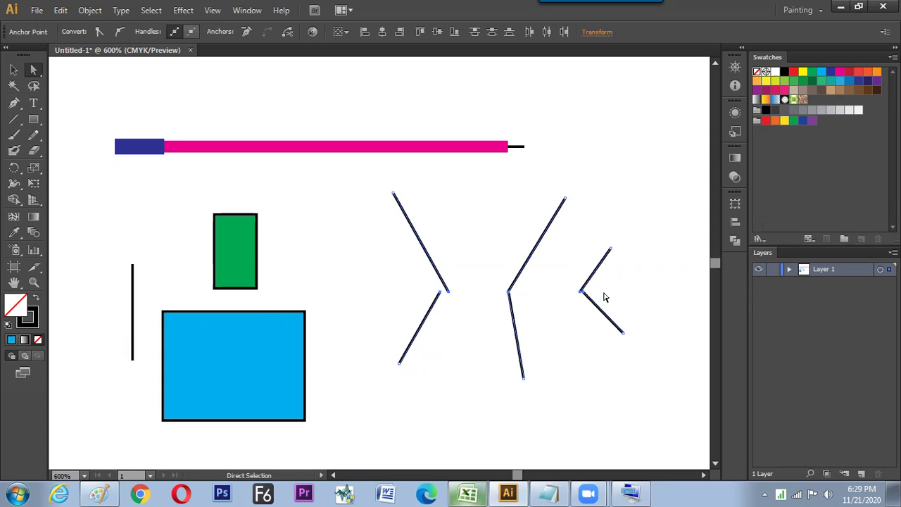
{"action": "key", "text": "ctrl+x"}
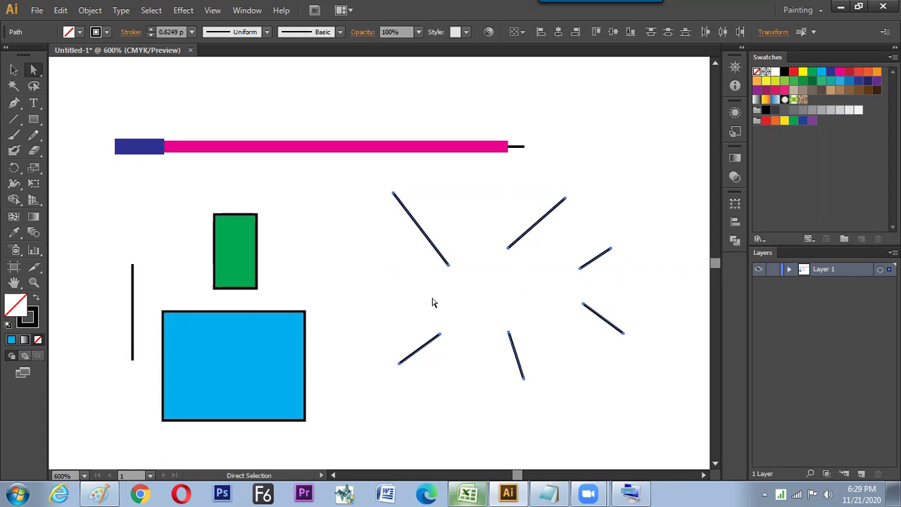
Step: Select the inner endpoints of all six lines and average them on the horizontal axis
{"action": "left_click_drag", "start_coordinate": [387, 250], "coordinate": [594, 338]}
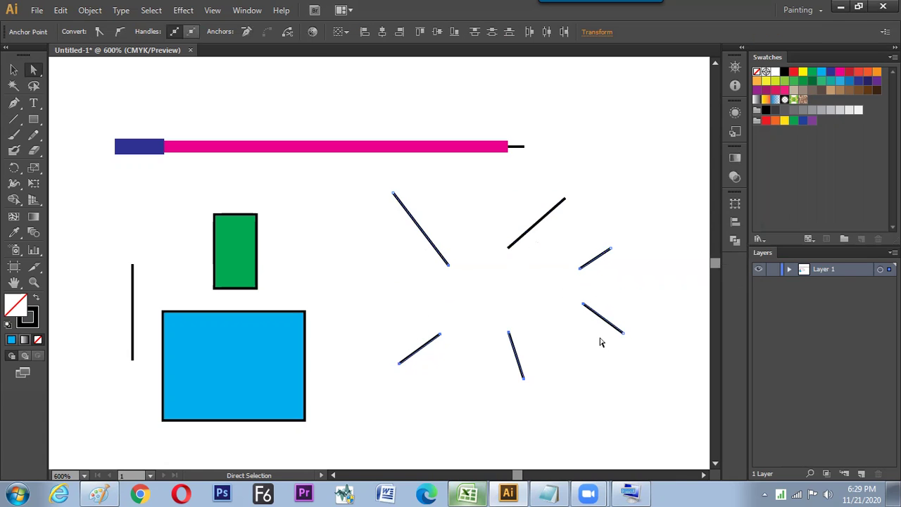
{"action": "left_click_drag", "start_coordinate": [358, 242], "coordinate": [596, 344]}
{"action": "right_click", "coordinate": [582, 305]}
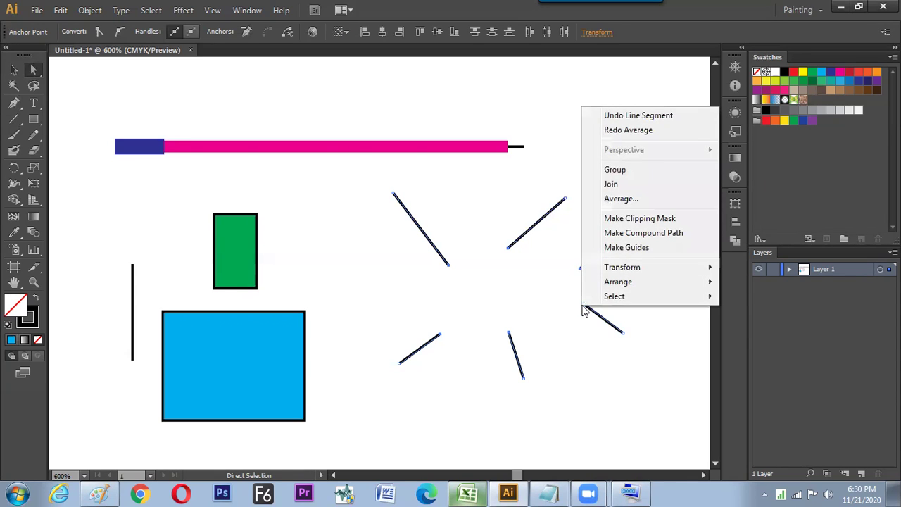
{"action": "left_click", "coordinate": [620, 200]}
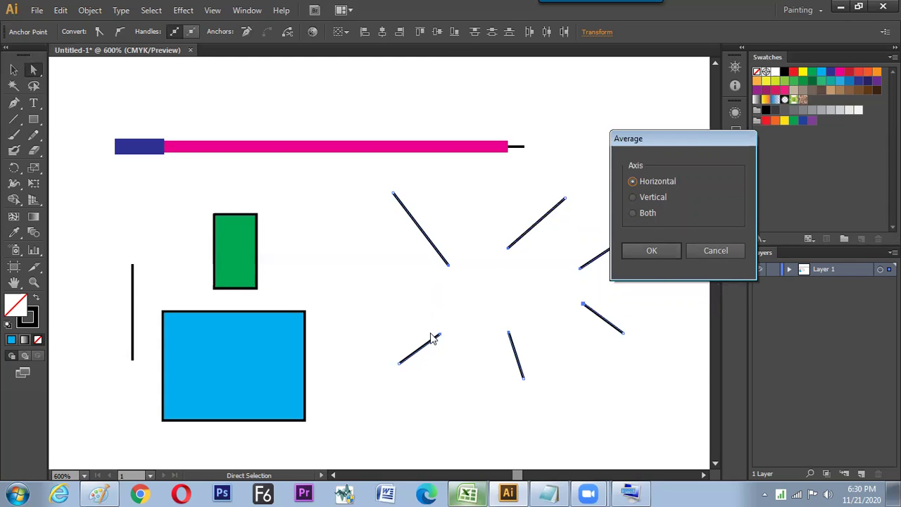
{"action": "left_click", "coordinate": [634, 251]}
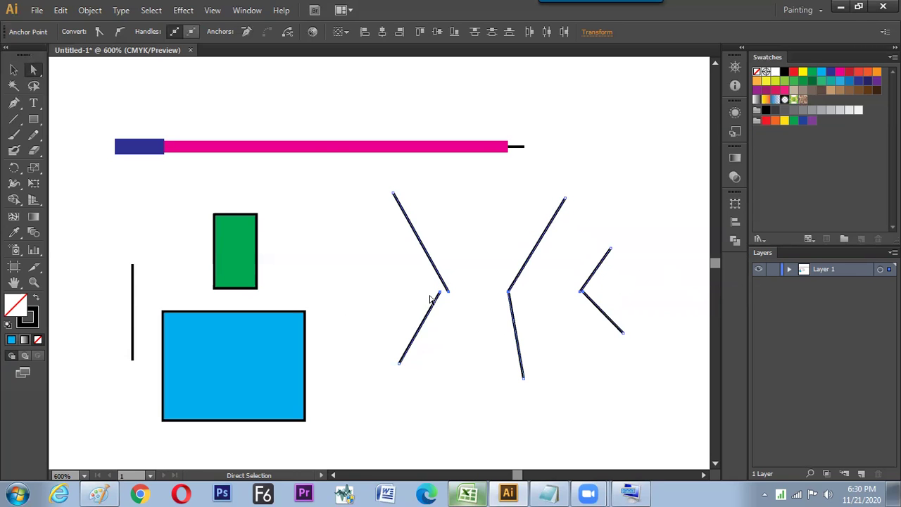
Step: Try averaging the inner endpoints of the six slanted lines on the vertical axis, and undo it
{"action": "left_click_drag", "start_coordinate": [401, 270], "coordinate": [608, 308]}
{"action": "right_click", "coordinate": [588, 295]}
{"action": "left_click", "coordinate": [616, 186]}
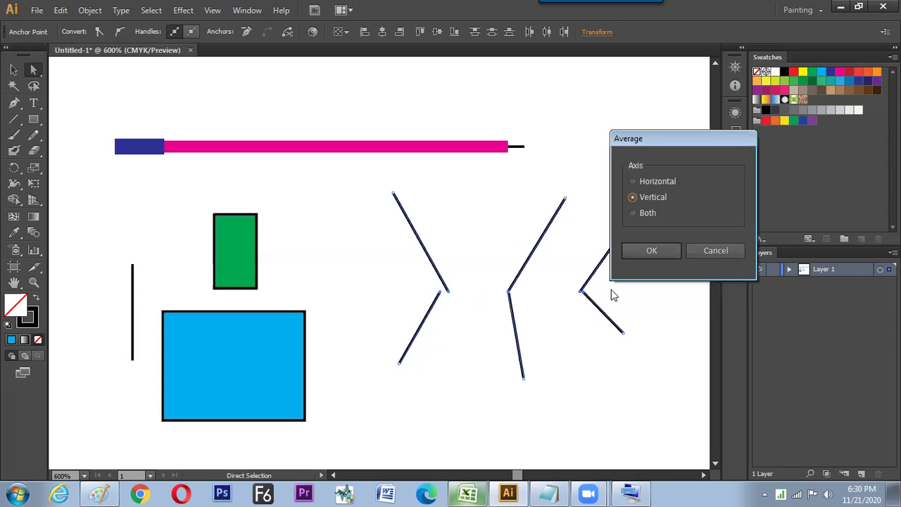
{"action": "left_click", "coordinate": [649, 251]}
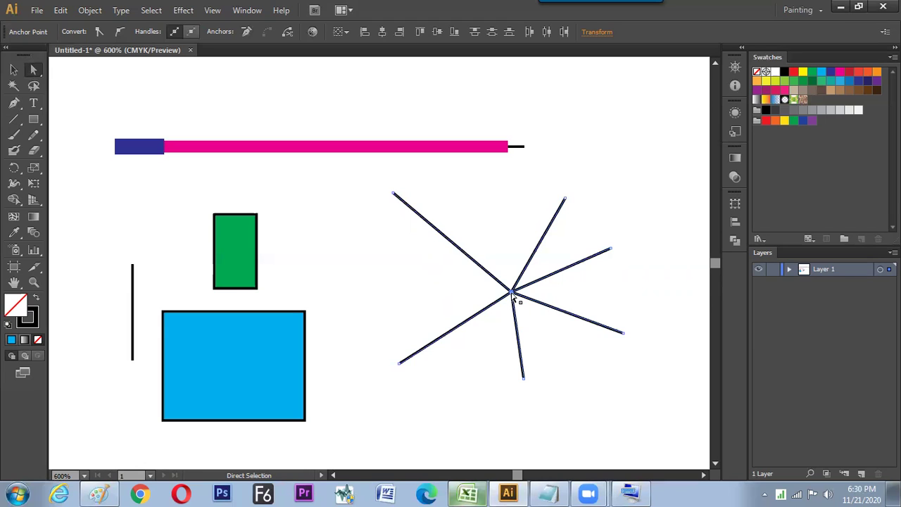
{"action": "key", "text": "ctrl+z"}
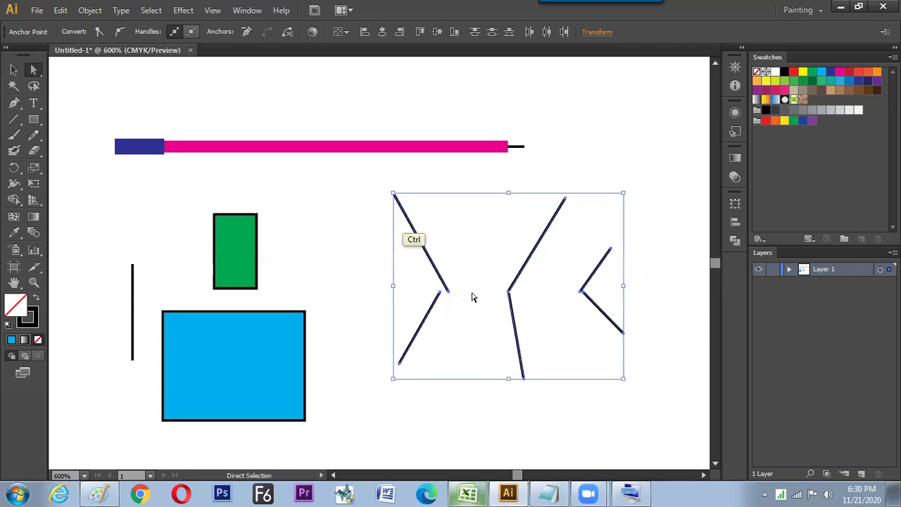
Step: Try moving the upper-left slanted line as a whole and shifting only its upper anchor point, and undo the changes
{"action": "left_click", "coordinate": [463, 276]}
{"action": "key", "text": "v"}
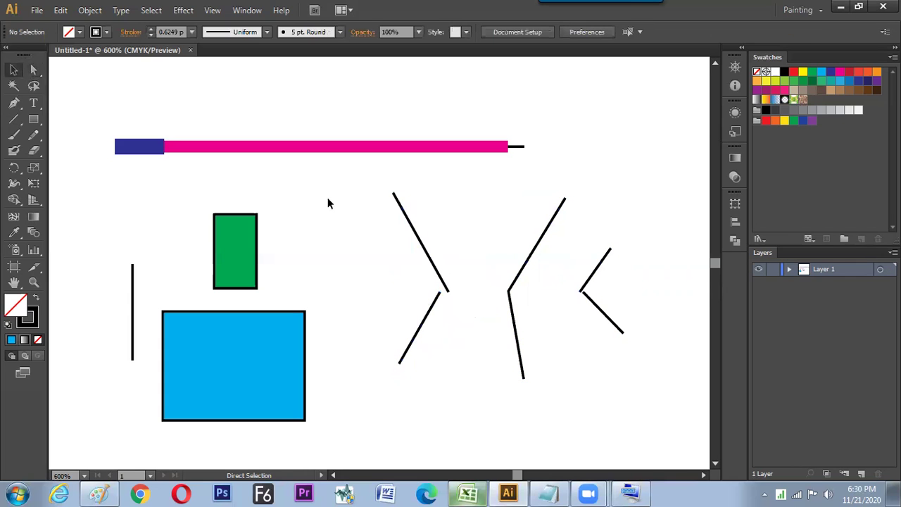
{"action": "left_click", "coordinate": [413, 227]}
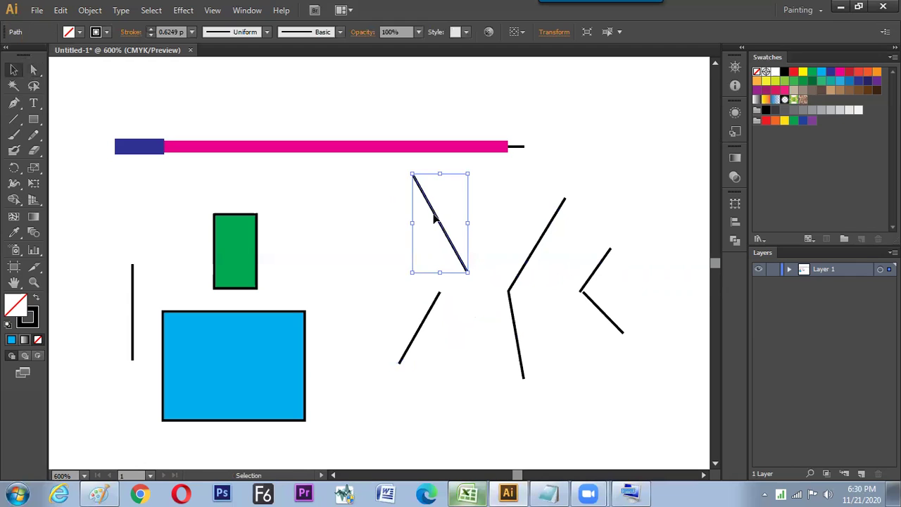
{"action": "left_click", "coordinate": [32, 73]}
{"action": "left_click_drag", "start_coordinate": [374, 175], "coordinate": [428, 185]}
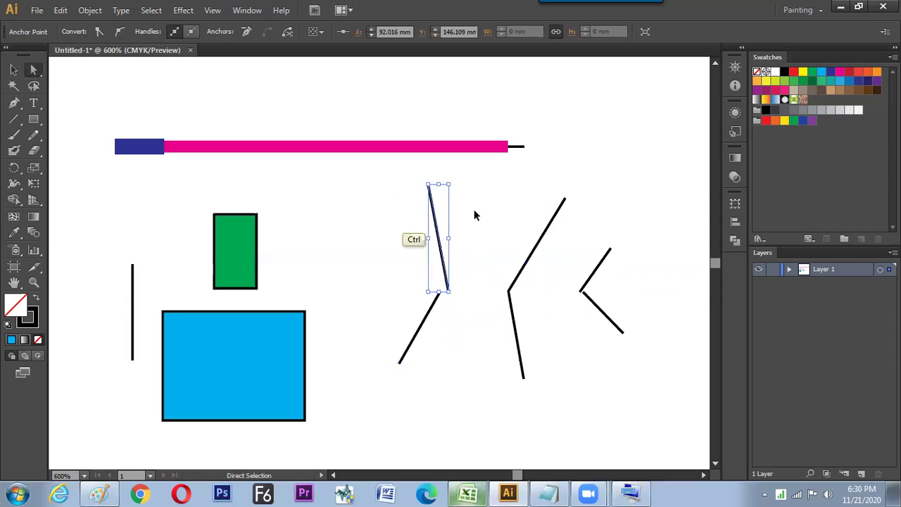
{"action": "key", "text": "ctrl+z"}
Step: Select the inner endpoints of all six slanted lines and average them on both axes
{"action": "left_click", "coordinate": [423, 279]}
{"action": "left_click_drag", "start_coordinate": [402, 269], "coordinate": [612, 322]}
{"action": "right_click", "coordinate": [558, 299]}
{"action": "left_click", "coordinate": [606, 191]}
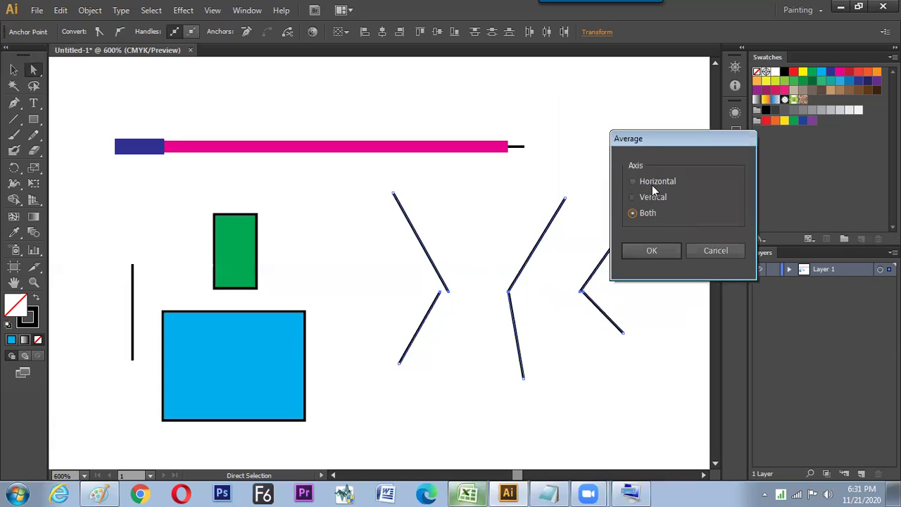
{"action": "left_click", "coordinate": [655, 252]}
{"action": "left_click", "coordinate": [522, 301]}
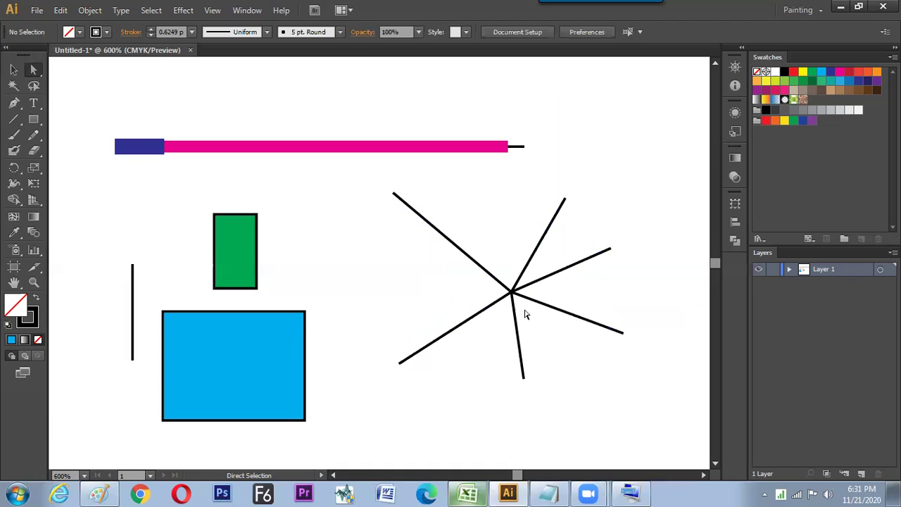
Step: Duplicate the six lines by pulling a copy of their shared centre point down and to the left, keeping the outer ends in place
{"action": "left_click", "coordinate": [513, 298]}
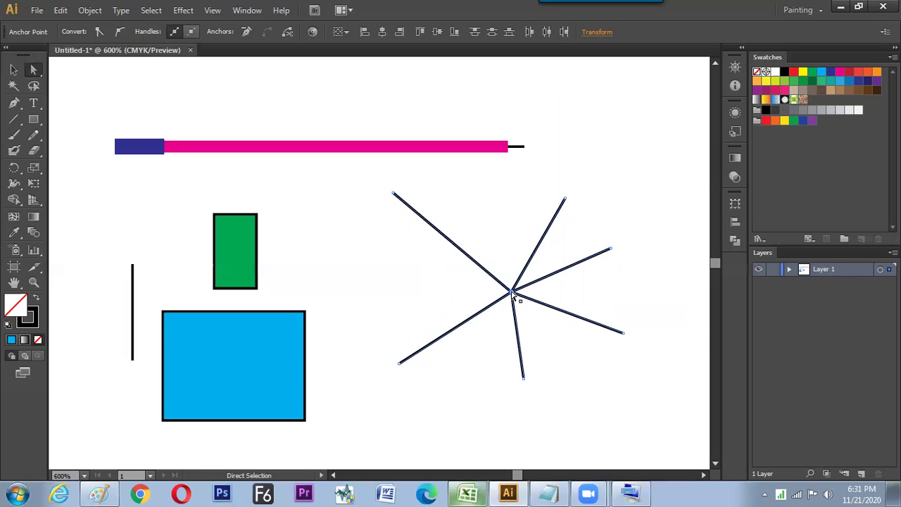
{"action": "left_click_drag", "start_coordinate": [512, 294], "coordinate": [453, 354]}
{"action": "key", "text": "alt"}
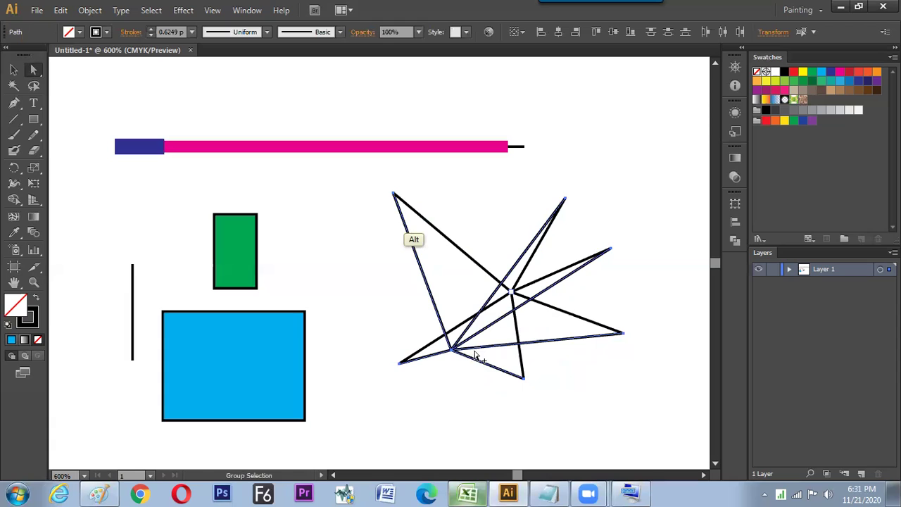
{"action": "left_click", "coordinate": [13, 69]}
{"action": "left_click", "coordinate": [351, 266]}
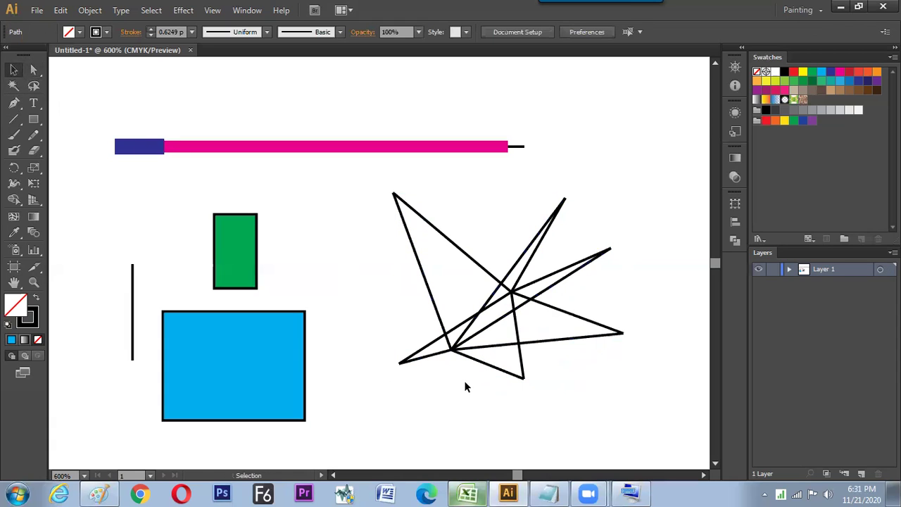
Step: Set the stroke of the six duplicated lines to magenta and deselect them
{"action": "left_click", "coordinate": [449, 350]}
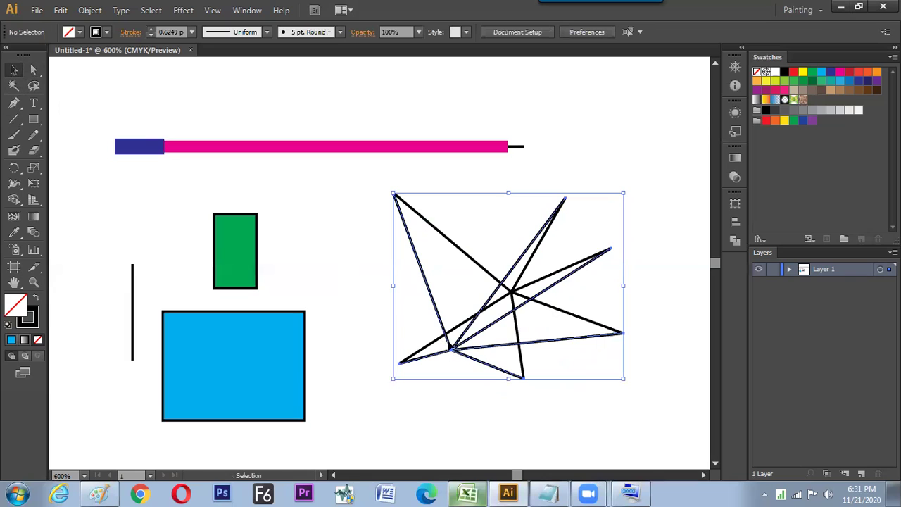
{"action": "left_click", "coordinate": [99, 32]}
{"action": "left_click", "coordinate": [96, 56]}
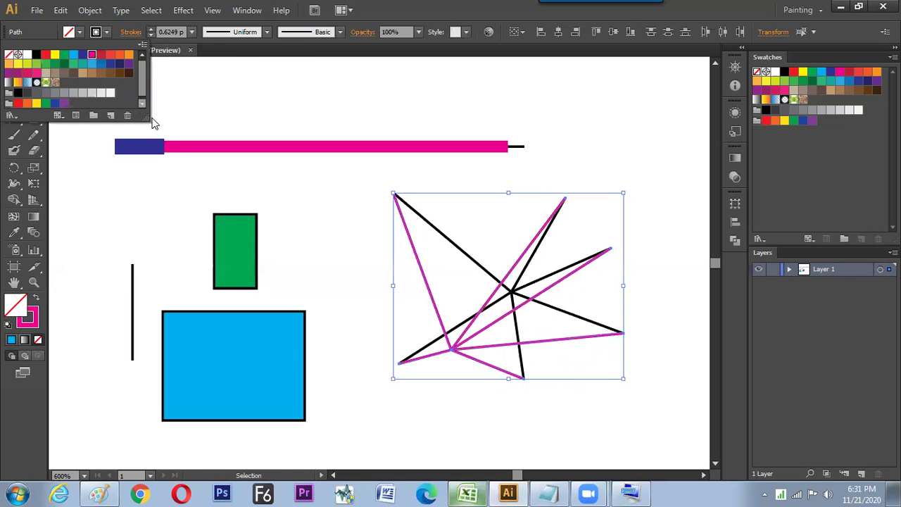
{"action": "key", "text": "Escape"}
{"action": "left_click", "coordinate": [551, 398]}
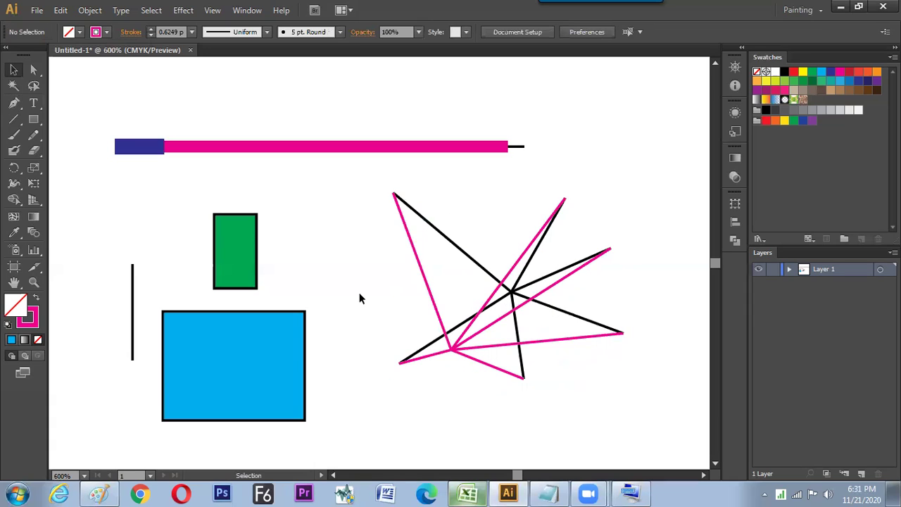
Step: Move the shared centre point of the magenta lines up, to the left of the black lines' centre
{"action": "key", "text": "a"}
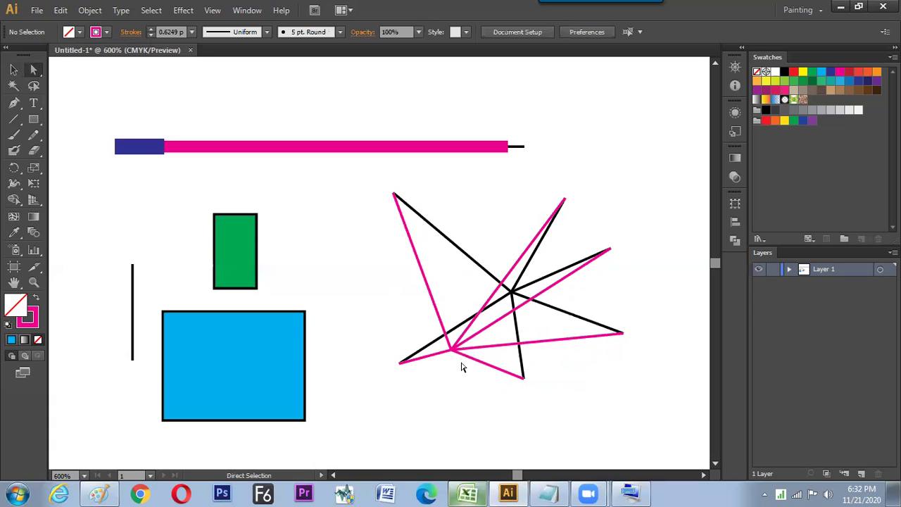
{"action": "left_click_drag", "start_coordinate": [454, 354], "coordinate": [428, 291]}
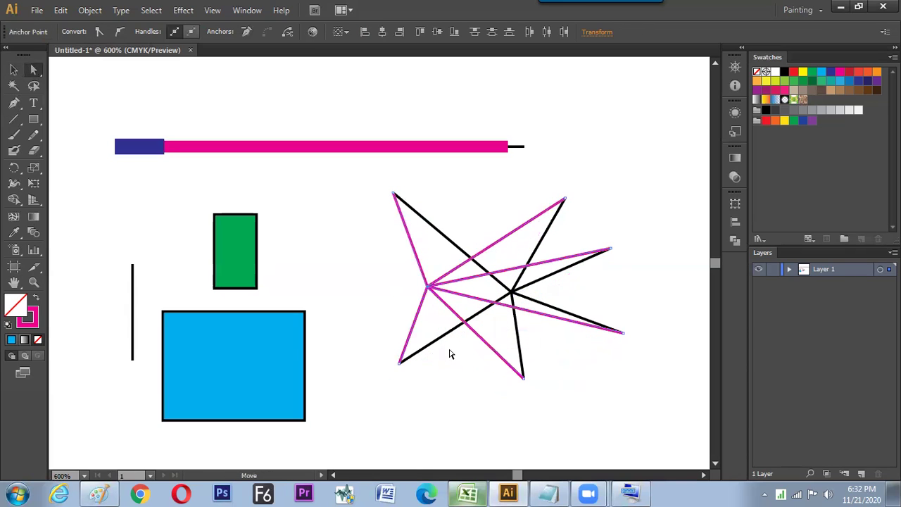
{"action": "left_click", "coordinate": [14, 69]}
{"action": "left_click", "coordinate": [271, 125]}
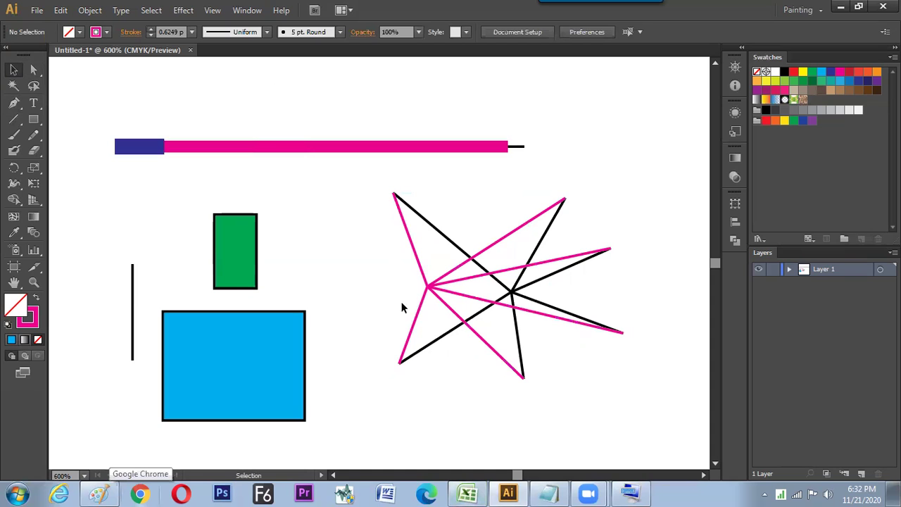
Step: Switch to Paint and handwrite the heading "Average (R-C)" in the free area, with lines above and below "Average"
{"action": "left_click", "coordinate": [104, 491]}
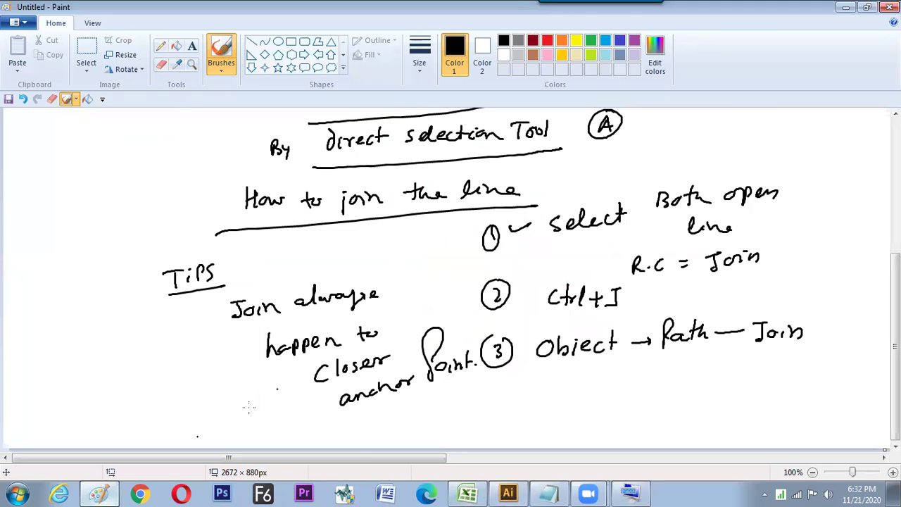
{"action": "scroll", "coordinate": [247, 402], "scroll_direction": "right", "scroll_amount": 5}
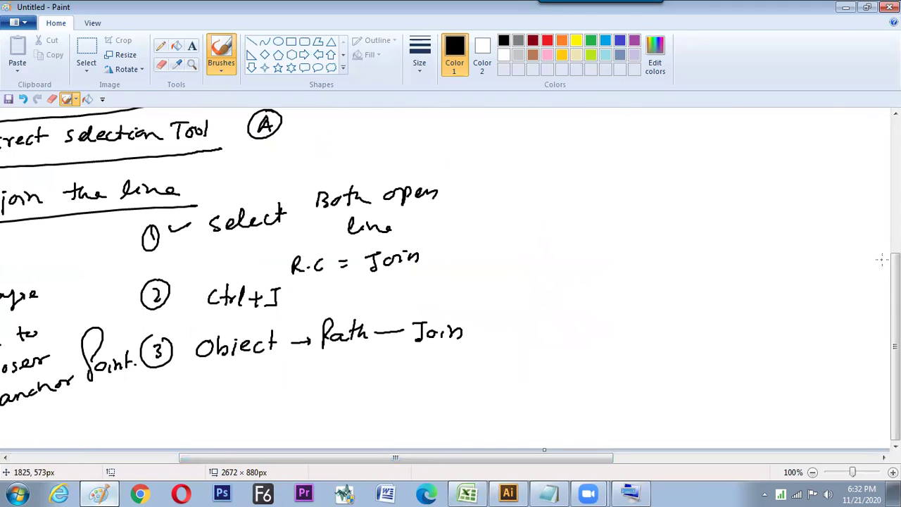
{"action": "scroll", "coordinate": [880, 260], "scroll_direction": "up", "scroll_amount": 3}
{"action": "mouse_move", "coordinate": [528, 229]}
{"action": "left_mouse_down"}
{"action": "mouse_move", "coordinate": [544, 211]}
{"action": "mouse_move", "coordinate": [604, 209]}
{"action": "mouse_move", "coordinate": [607, 224]}
{"action": "mouse_move", "coordinate": [627, 214]}
{"action": "left_mouse_up"}
{"action": "left_click_drag", "start_coordinate": [519, 248], "coordinate": [649, 229]}
{"action": "mouse_move", "coordinate": [513, 205]}
{"action": "left_mouse_down"}
{"action": "mouse_move", "coordinate": [615, 187]}
{"action": "mouse_move", "coordinate": [666, 208]}
{"action": "mouse_move", "coordinate": [674, 200]}
{"action": "left_mouse_up"}
{"action": "mouse_move", "coordinate": [681, 188]}
{"action": "left_mouse_down"}
{"action": "mouse_move", "coordinate": [678, 205]}
{"action": "mouse_move", "coordinate": [645, 207]}
{"action": "left_mouse_up"}
{"action": "left_click_drag", "start_coordinate": [688, 178], "coordinate": [695, 209]}
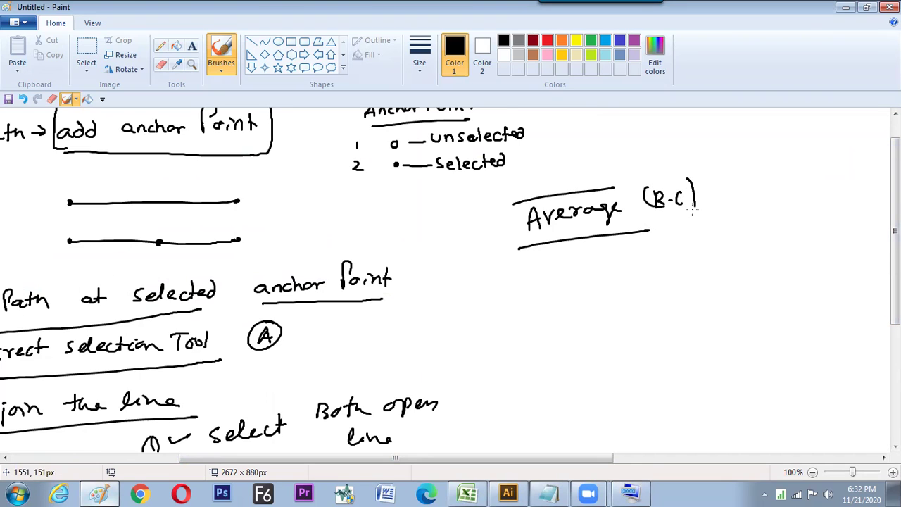
Step: Sketch the axis options under the heading: a horizontal line labelled H, a vertical line labelled V, and "Both" with a circled dot
{"action": "left_click_drag", "start_coordinate": [626, 279], "coordinate": [699, 271]}
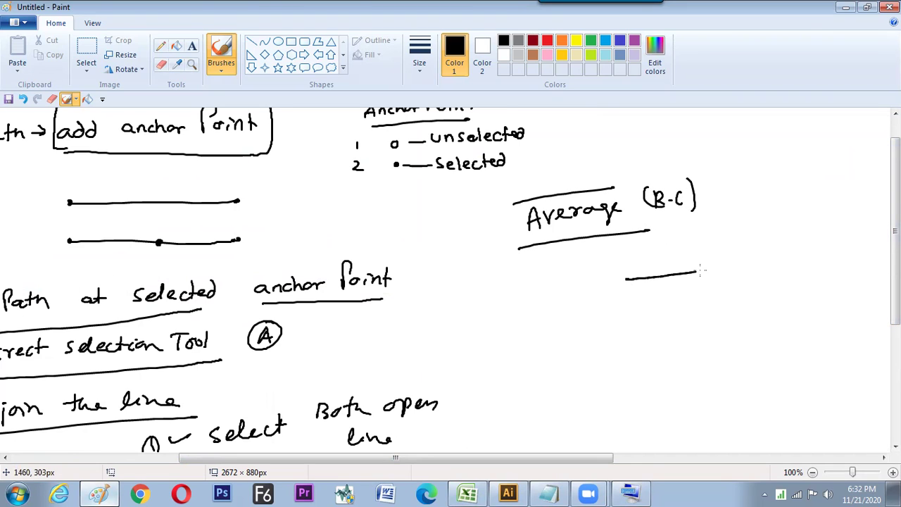
{"action": "left_click_drag", "start_coordinate": [720, 222], "coordinate": [730, 287]}
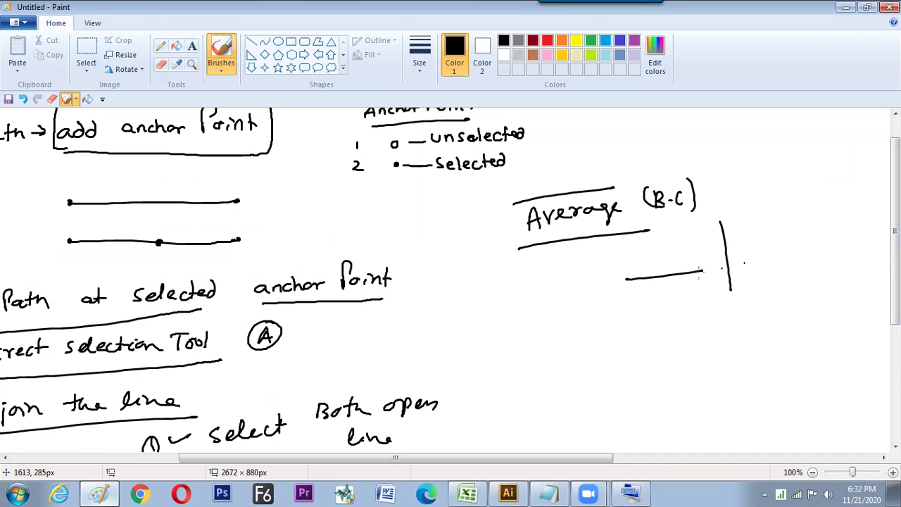
{"action": "left_click_drag", "start_coordinate": [659, 297], "coordinate": [665, 294]}
{"action": "mouse_move", "coordinate": [720, 326]}
{"action": "left_mouse_down"}
{"action": "mouse_move", "coordinate": [782, 325]}
{"action": "mouse_move", "coordinate": [791, 314]}
{"action": "mouse_move", "coordinate": [780, 307]}
{"action": "left_mouse_up"}
{"action": "left_click", "coordinate": [782, 317]}
{"action": "left_click", "coordinate": [711, 327]}
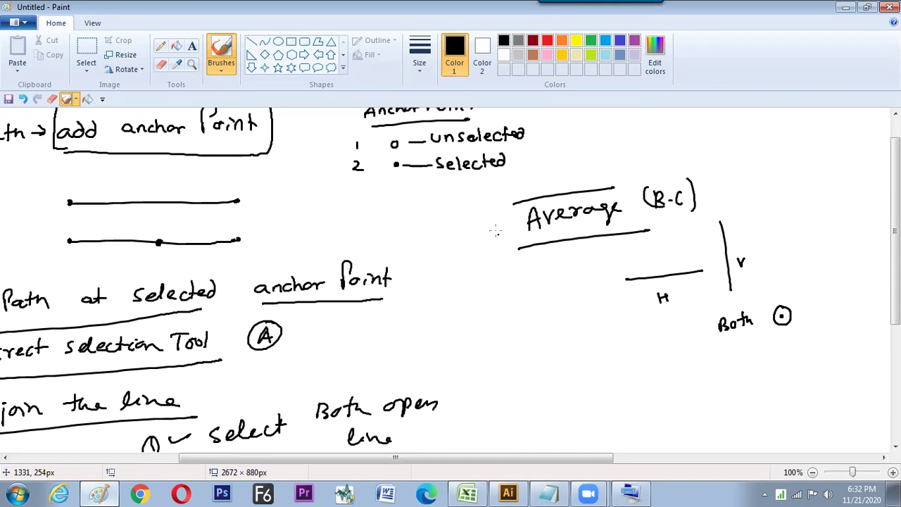
{"action": "mouse_move", "coordinate": [495, 223]}
{"action": "left_mouse_down"}
{"action": "mouse_move", "coordinate": [493, 245]}
{"action": "mouse_move", "coordinate": [501, 224]}
{"action": "left_mouse_up"}
Step: Switch to Illustrator and move all the artwork down and to the left to free the area above it
{"action": "key", "text": "alt+Tab"}
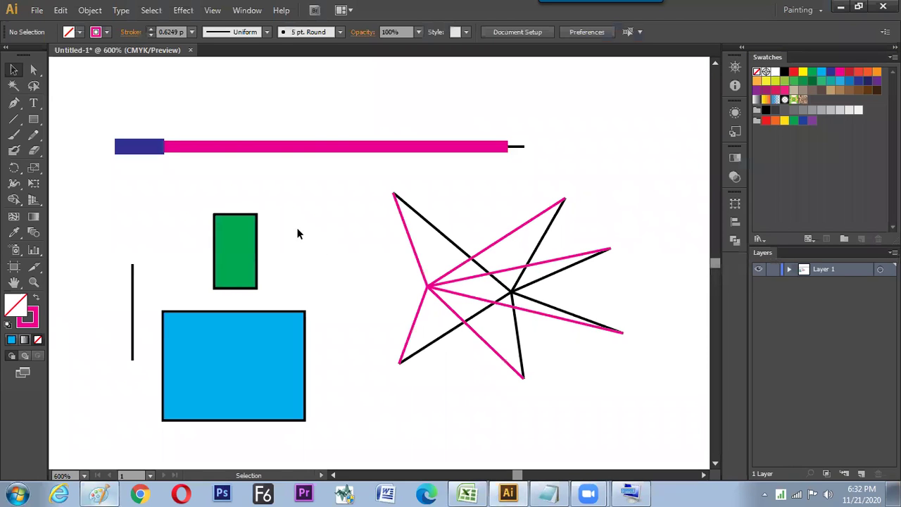
{"action": "key", "text": "ctrl+a"}
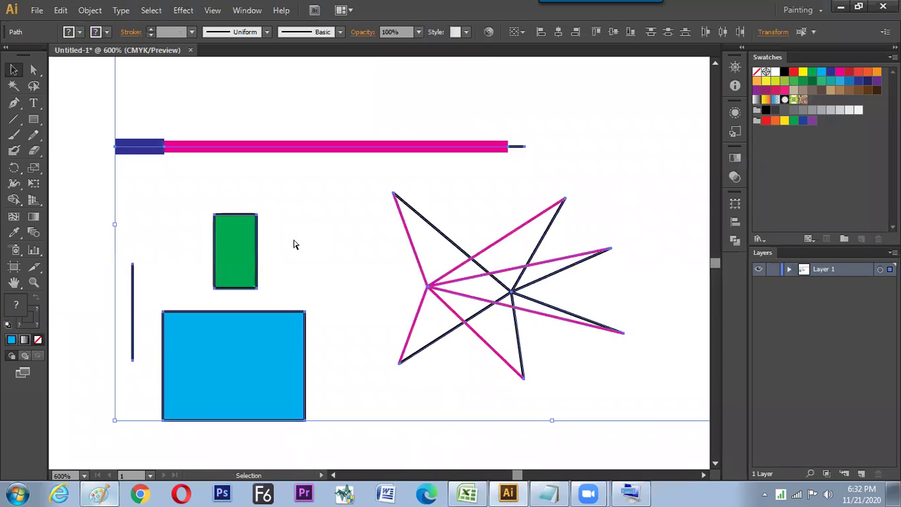
{"action": "key", "text": "ctrl+minus"}
{"action": "key", "text": "ctrl+minus"}
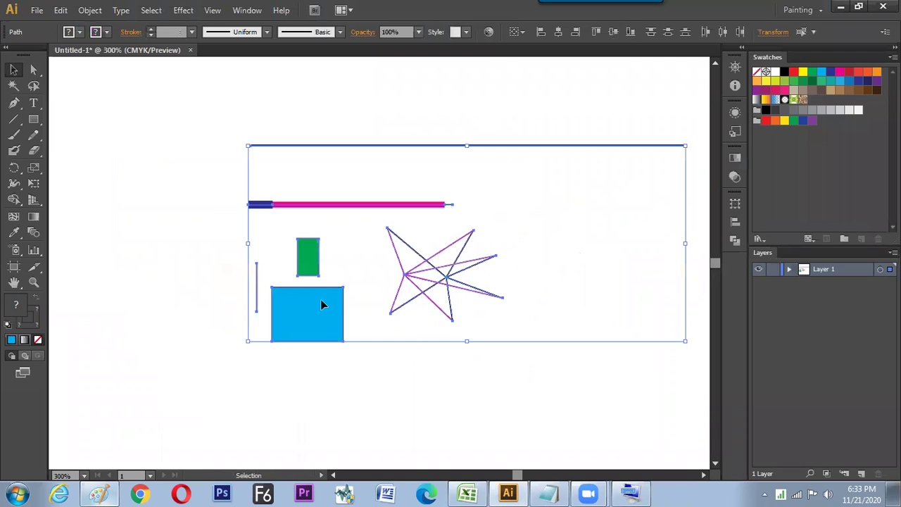
{"action": "left_click_drag", "start_coordinate": [318, 305], "coordinate": [196, 401]}
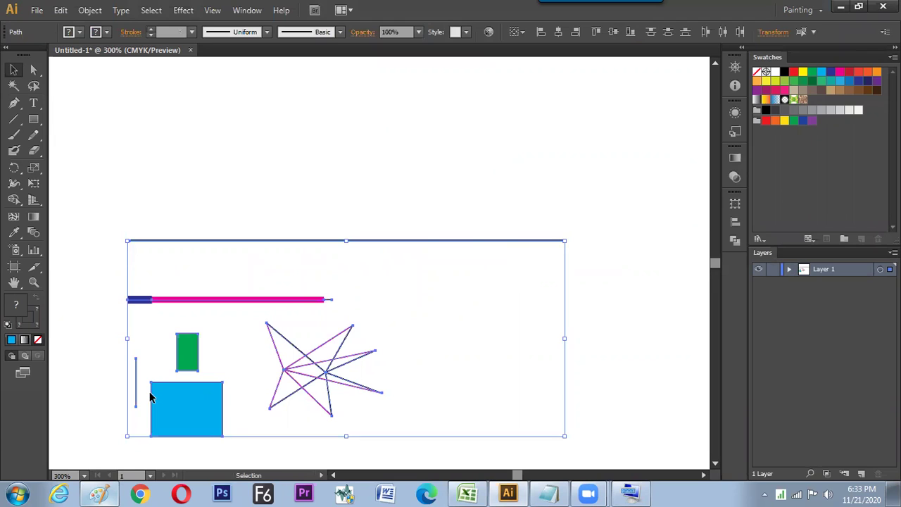
{"action": "left_click", "coordinate": [296, 257]}
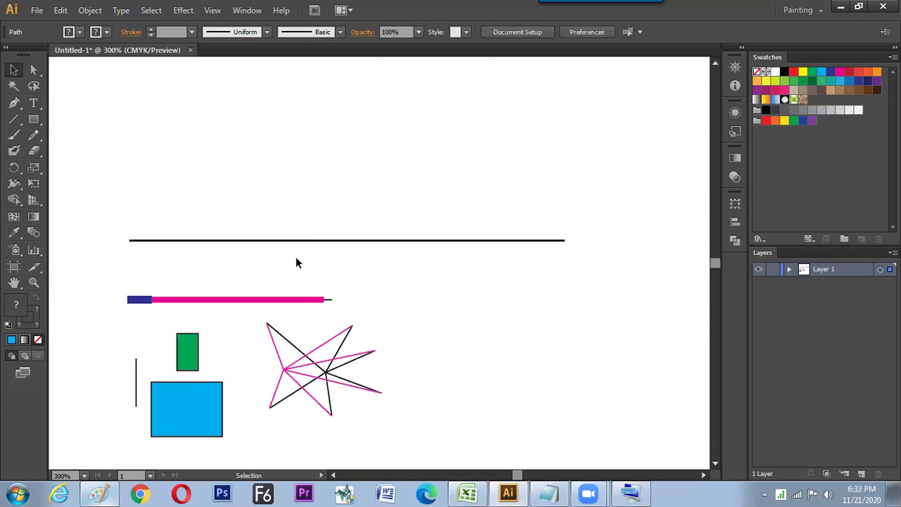
{"action": "left_click", "coordinate": [195, 387]}
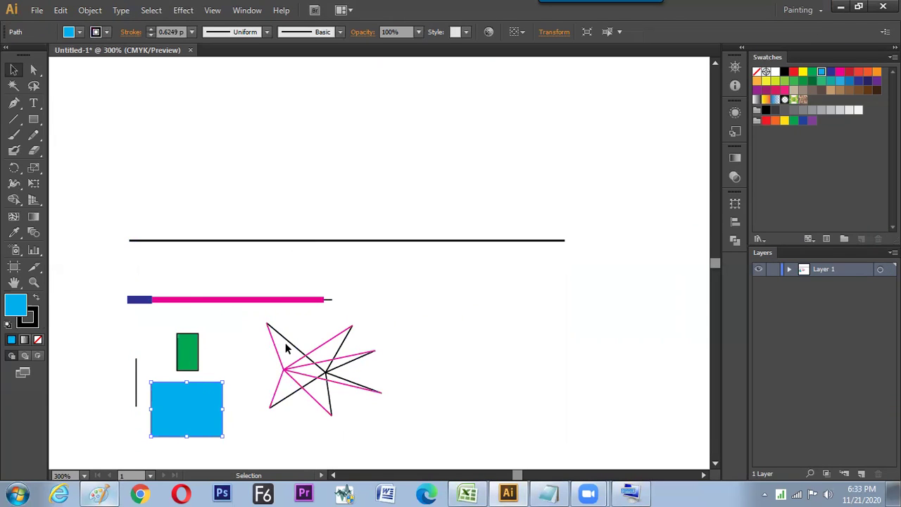
Step: Draw six separate line segments radiating around an empty centre above the long horizontal line
{"action": "left_click", "coordinate": [14, 118]}
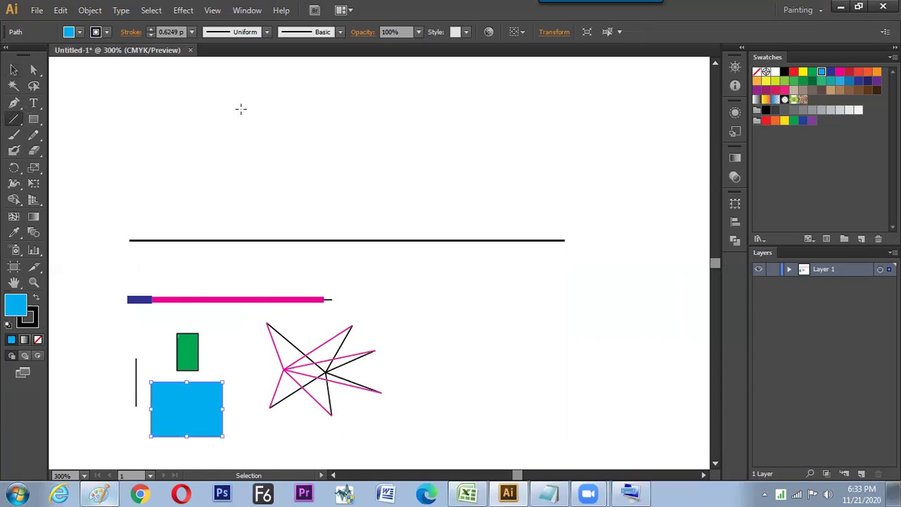
{"action": "mouse_move", "coordinate": [215, 86]}
{"action": "left_mouse_down"}
{"action": "mouse_move", "coordinate": [263, 125]}
{"action": "mouse_move", "coordinate": [272, 145]}
{"action": "left_mouse_up"}
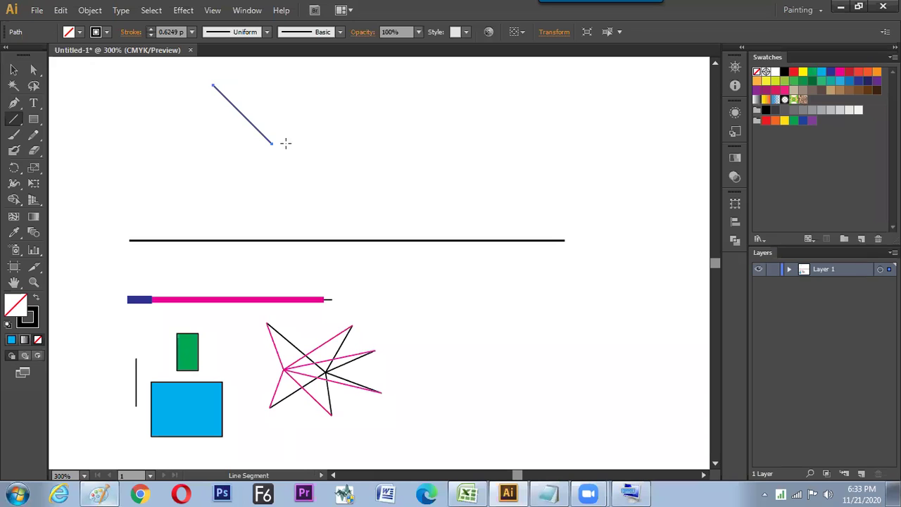
{"action": "left_click_drag", "start_coordinate": [335, 91], "coordinate": [285, 139]}
{"action": "left_click_drag", "start_coordinate": [271, 83], "coordinate": [273, 126]}
{"action": "left_click_drag", "start_coordinate": [287, 204], "coordinate": [287, 154]}
{"action": "left_click_drag", "start_coordinate": [209, 175], "coordinate": [245, 140]}
{"action": "left_click_drag", "start_coordinate": [306, 155], "coordinate": [308, 142]}
Step: Average the inner endpoints of the six new lines on both axes, and deselect the lines
{"action": "key", "text": "a"}
{"action": "left_click_drag", "start_coordinate": [219, 111], "coordinate": [321, 156]}
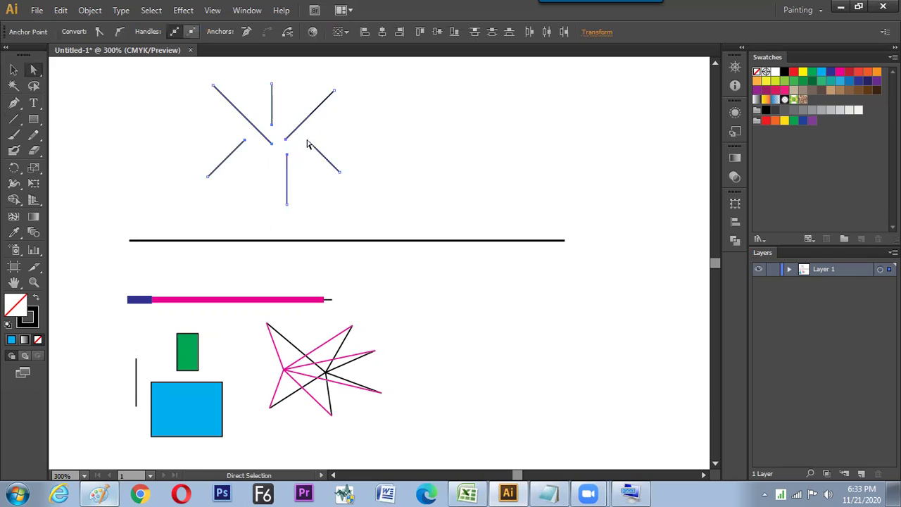
{"action": "right_click", "coordinate": [307, 144]}
{"action": "left_click", "coordinate": [346, 233]}
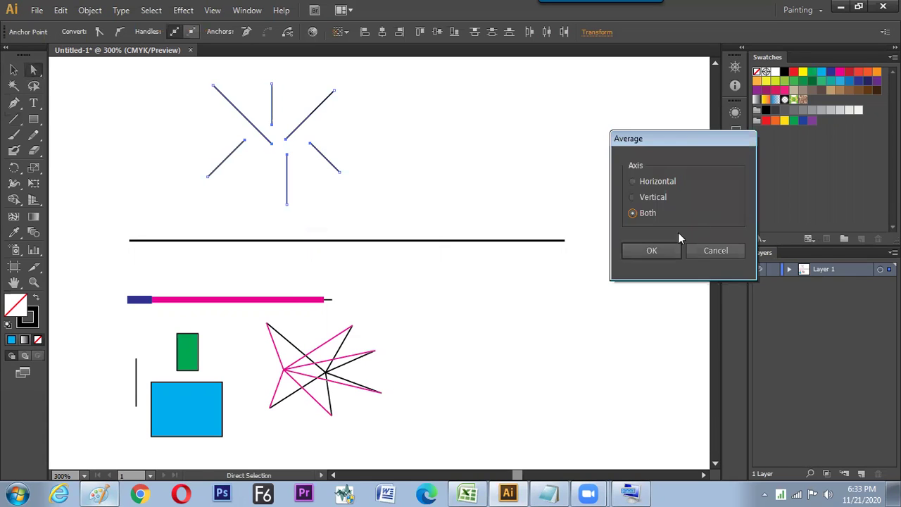
{"action": "left_click", "coordinate": [649, 251]}
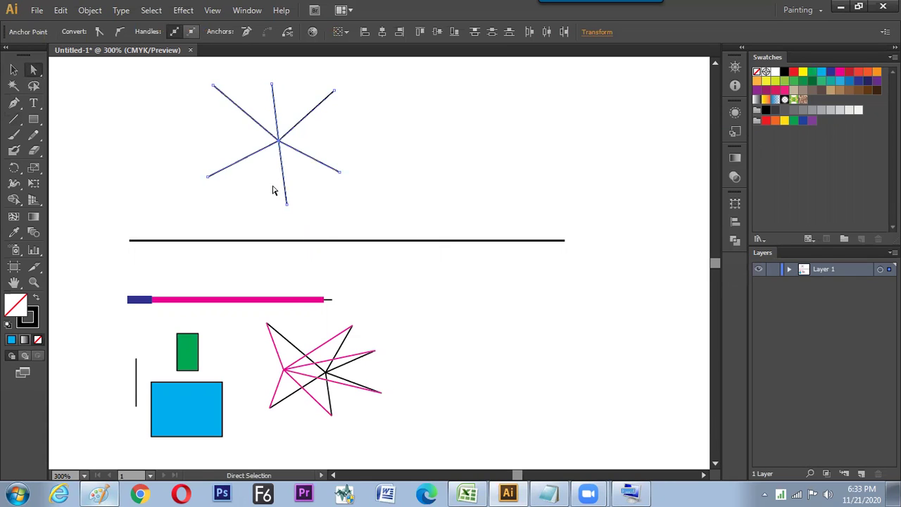
{"action": "left_click", "coordinate": [14, 69]}
{"action": "left_click", "coordinate": [150, 141]}
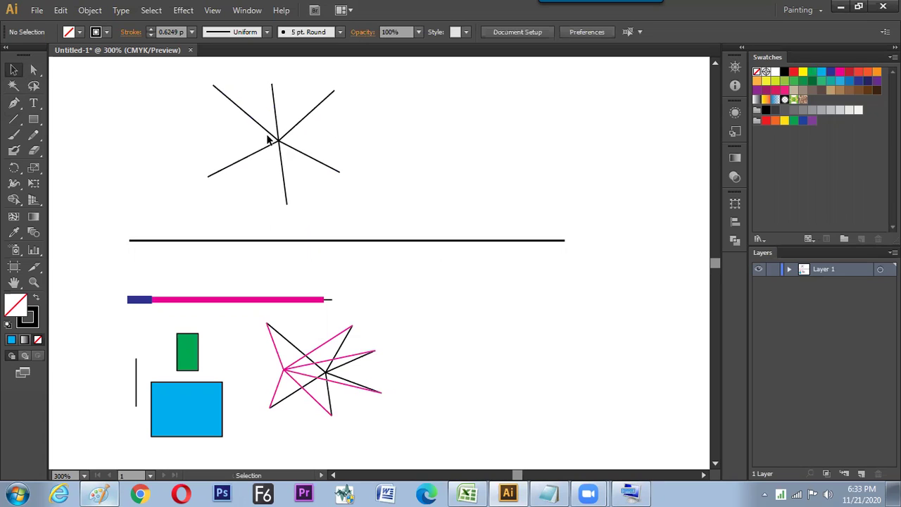
{"action": "left_click", "coordinate": [269, 141]}
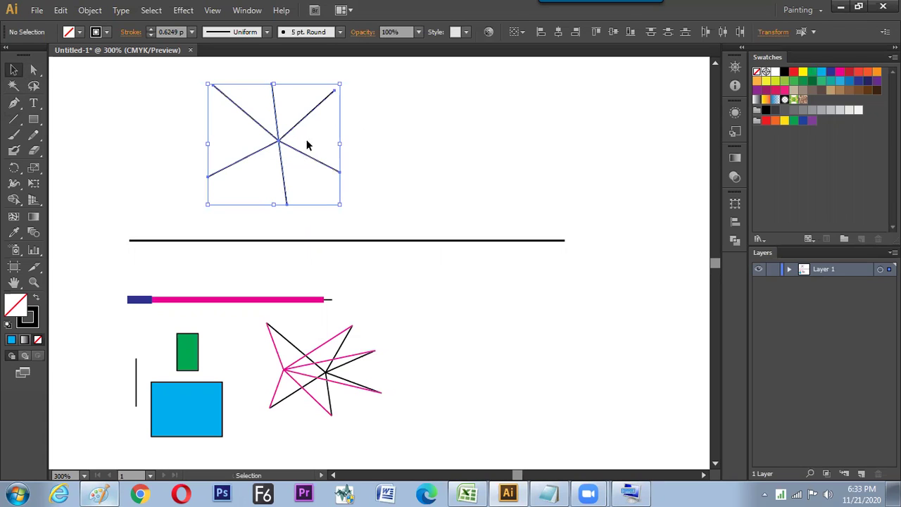
{"action": "left_click", "coordinate": [33, 69]}
{"action": "left_click", "coordinate": [14, 119]}
{"action": "left_click_drag", "start_coordinate": [444, 106], "coordinate": [404, 156]}
{"action": "left_click_drag", "start_coordinate": [544, 114], "coordinate": [591, 154]}
{"action": "left_click", "coordinate": [34, 70]}
{"action": "right_click", "coordinate": [497, 137]}
{"action": "left_click", "coordinate": [521, 145]}
{"action": "key", "text": "ctrl+z"}
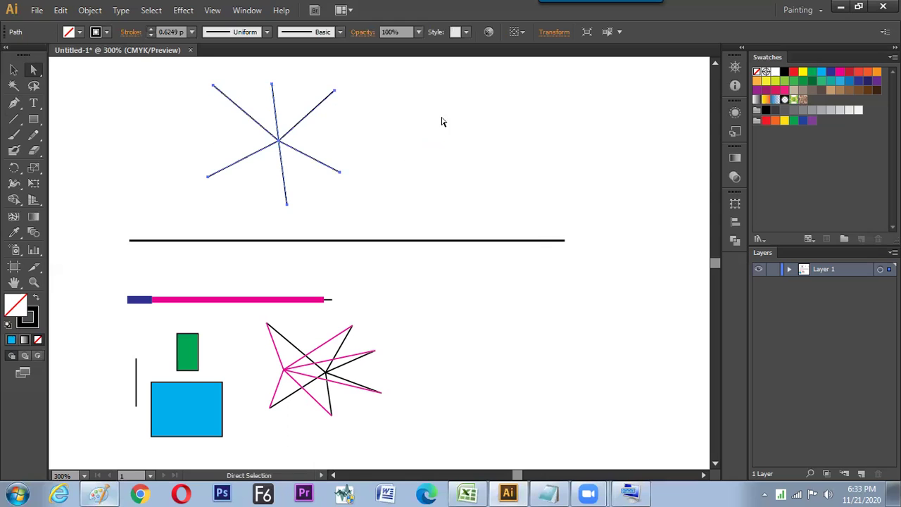
Step: Draw three separate line segments beside the six-line star: two slanting outward and a shorter, nearly vertical one between them
{"action": "left_click", "coordinate": [13, 119]}
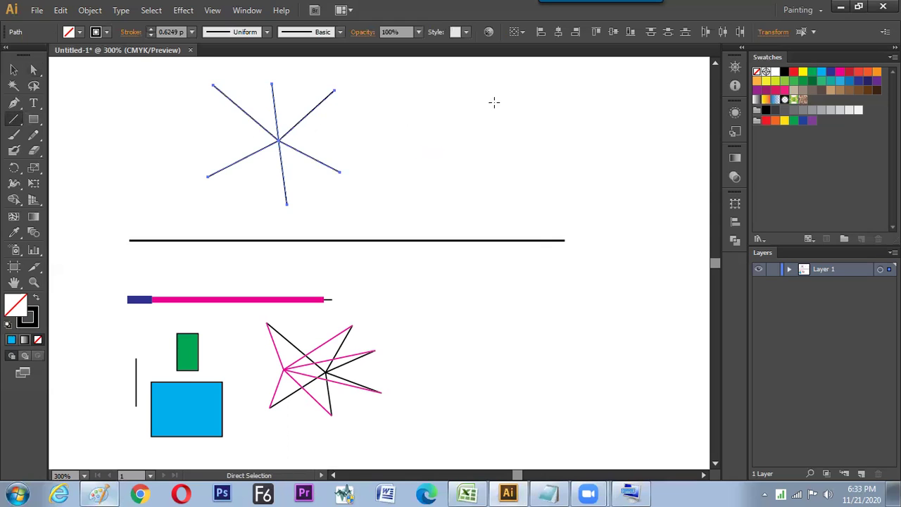
{"action": "left_click_drag", "start_coordinate": [492, 101], "coordinate": [459, 178]}
{"action": "left_click_drag", "start_coordinate": [547, 110], "coordinate": [607, 176]}
{"action": "left_click_drag", "start_coordinate": [526, 143], "coordinate": [531, 187]}
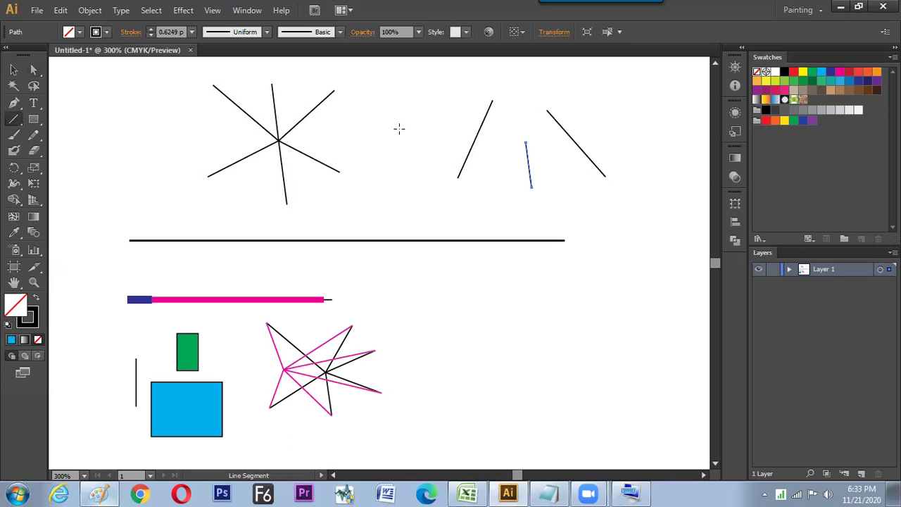
Step: Average the upper endpoints of the three new lines on both axes, and deselect the lines
{"action": "left_click", "coordinate": [33, 70]}
{"action": "left_click_drag", "start_coordinate": [466, 85], "coordinate": [574, 159]}
{"action": "right_click", "coordinate": [572, 159]}
{"action": "left_click", "coordinate": [609, 246]}
{"action": "left_click", "coordinate": [639, 249]}
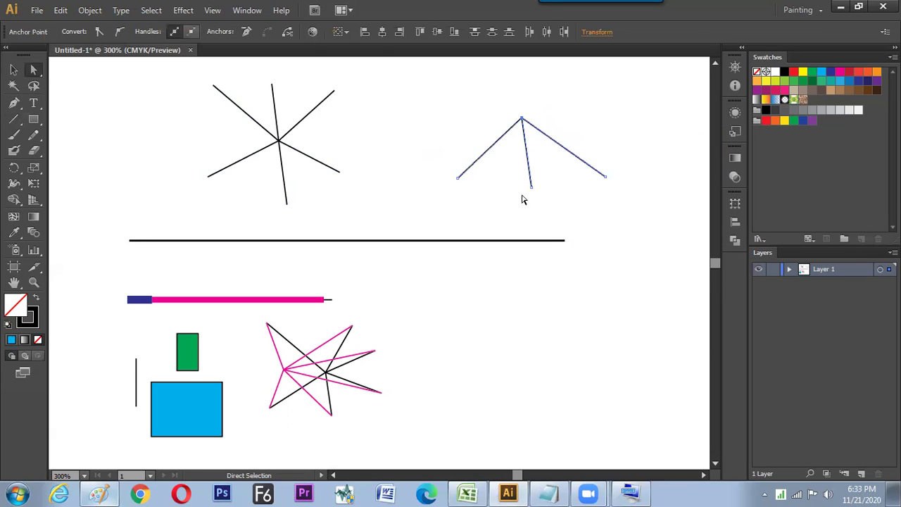
{"action": "left_click", "coordinate": [14, 70]}
{"action": "left_click", "coordinate": [530, 205]}
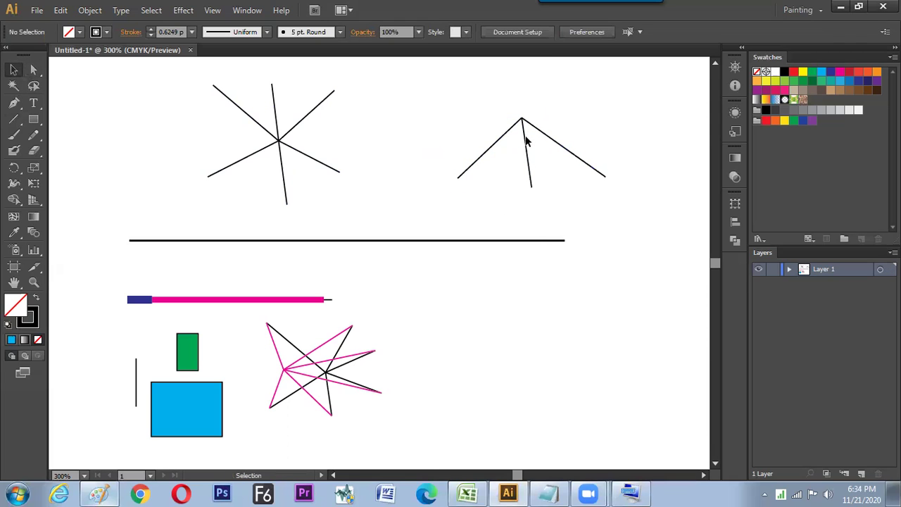
Step: Copy the middle line of the three-line fan to the clipboard
{"action": "left_click", "coordinate": [527, 143]}
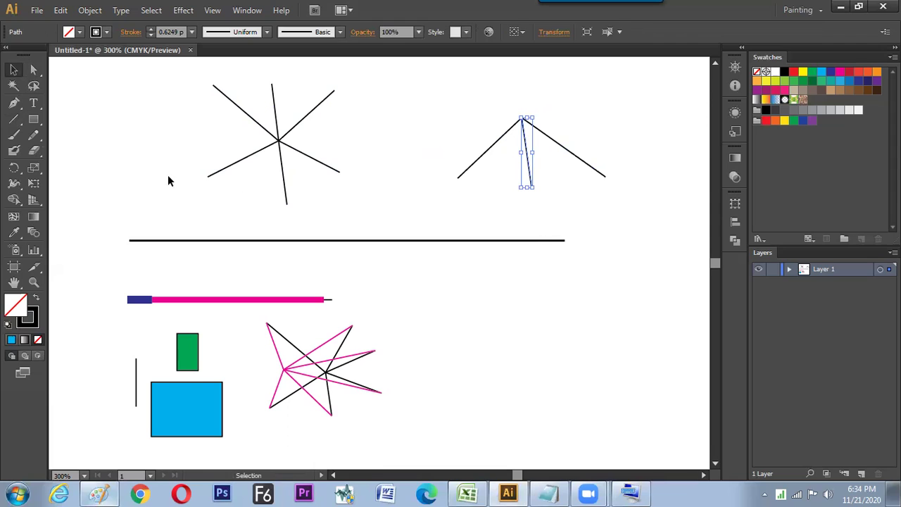
{"action": "left_click", "coordinate": [534, 175]}
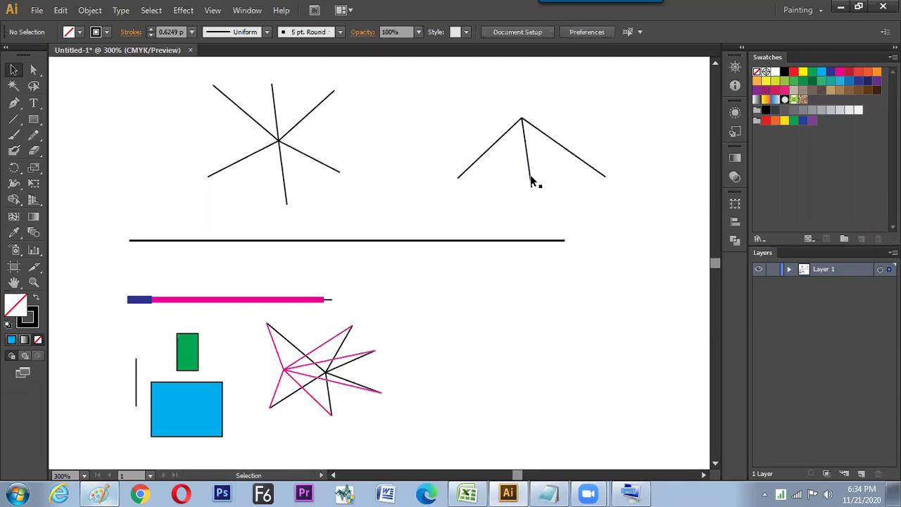
{"action": "left_click", "coordinate": [531, 181]}
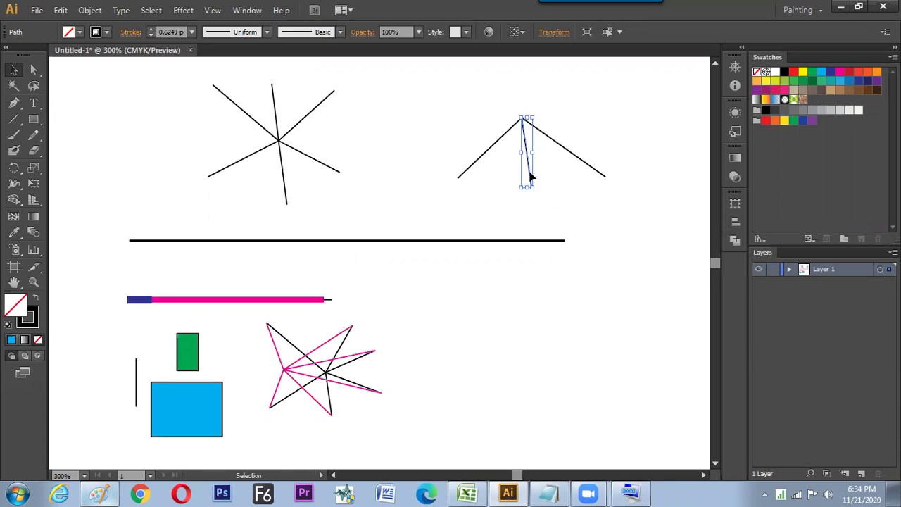
{"action": "left_click", "coordinate": [60, 10]}
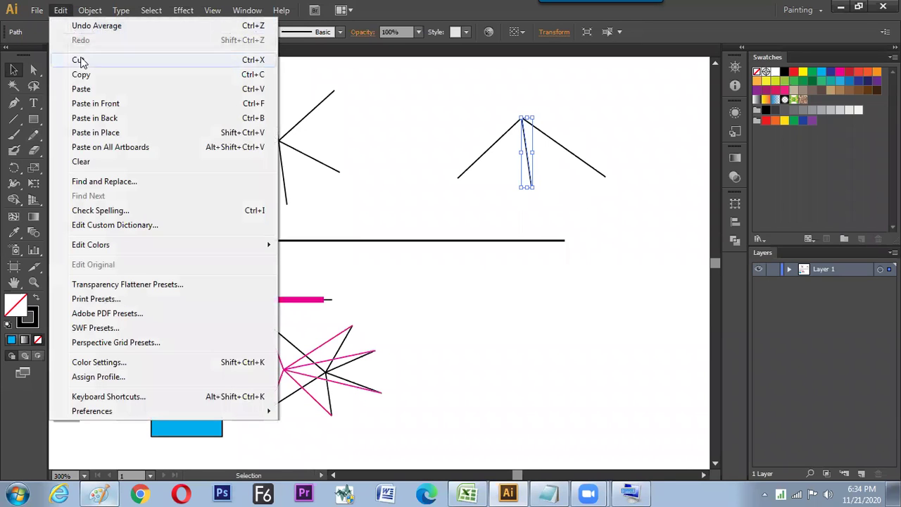
{"action": "left_click", "coordinate": [84, 76]}
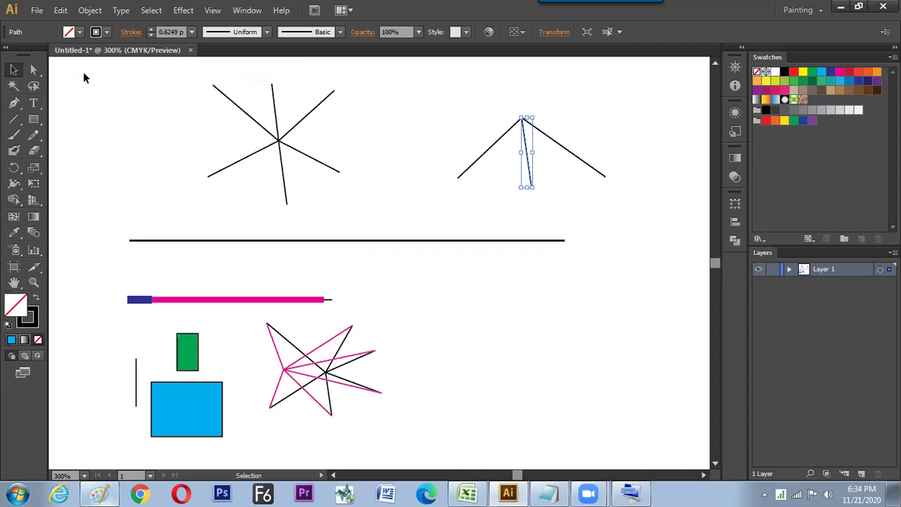
{"action": "left_click", "coordinate": [61, 11]}
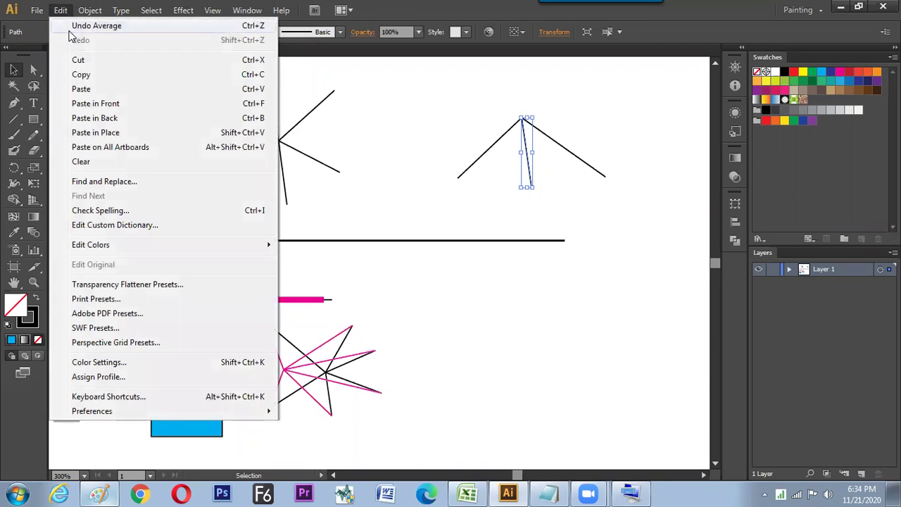
{"action": "left_click", "coordinate": [84, 89]}
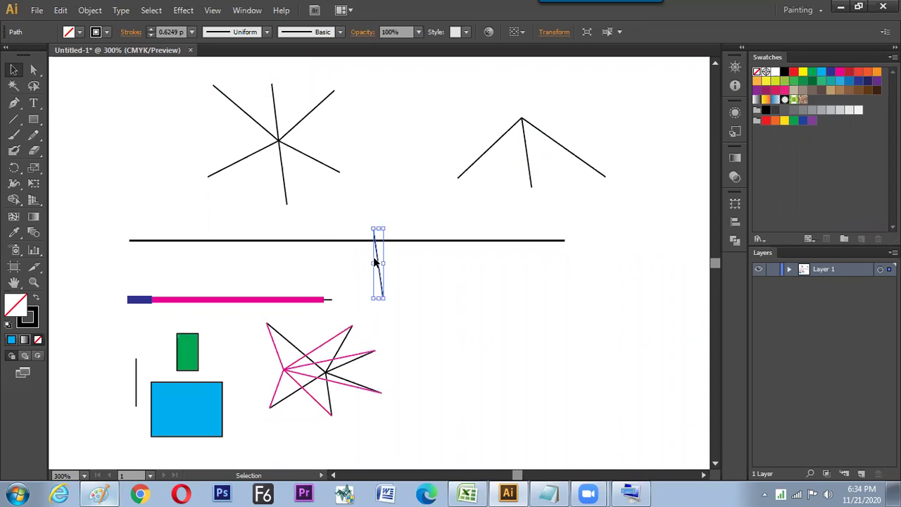
{"action": "left_click", "coordinate": [377, 261]}
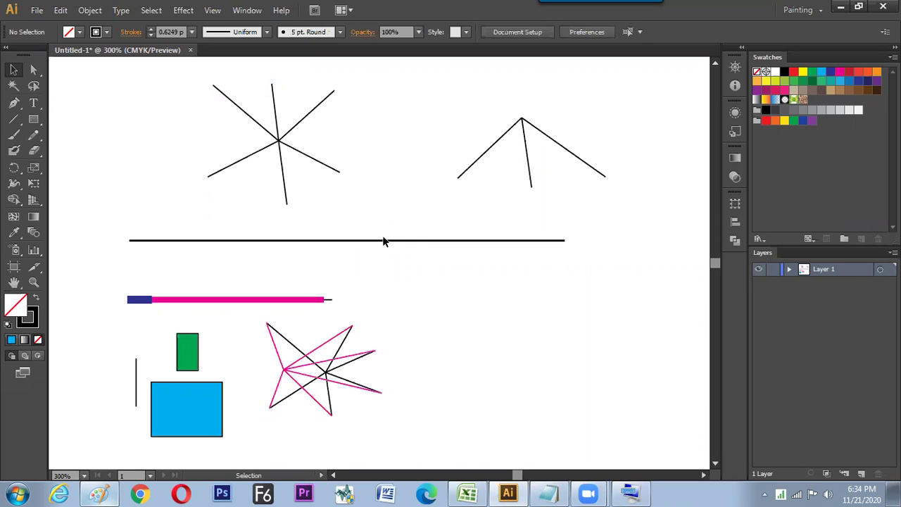
Step: Paste in Place the copied middle line directly over the original beneath the shared top point
{"action": "left_click", "coordinate": [61, 9]}
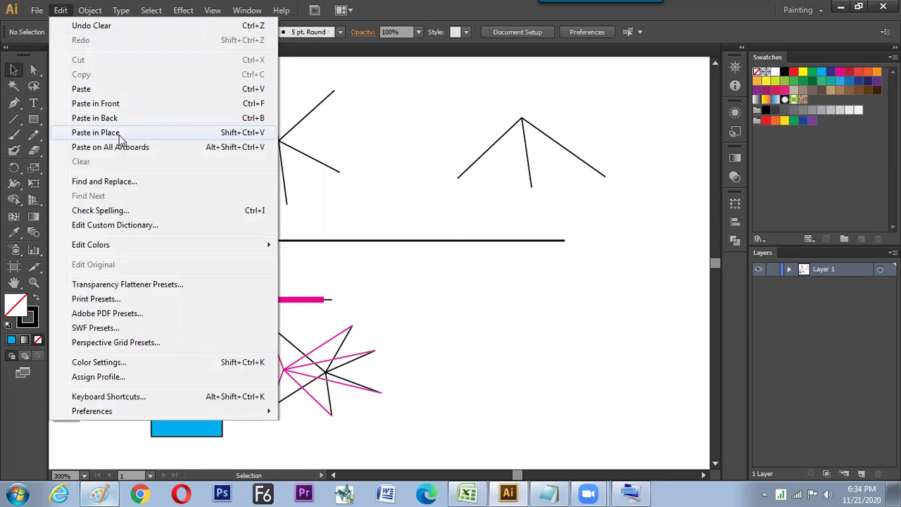
{"action": "left_click", "coordinate": [258, 138]}
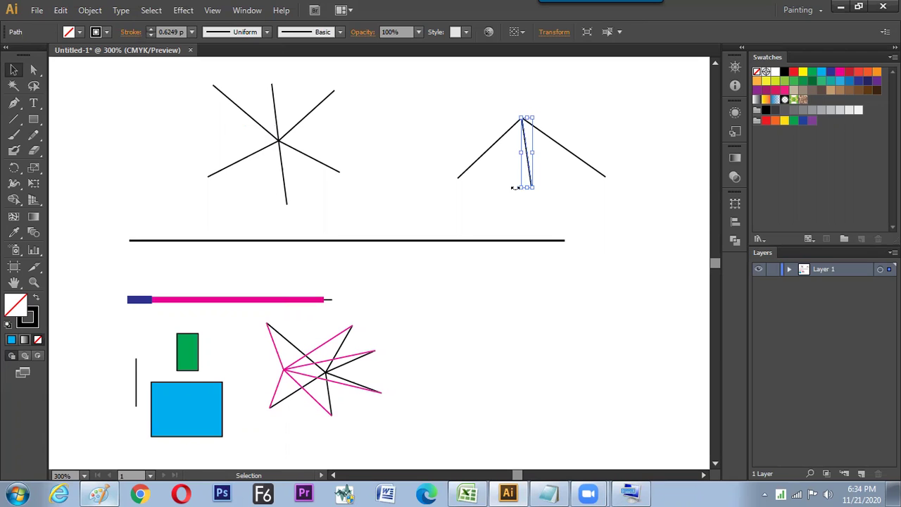
Step: Switch to Paint and handwrite "Past in Place" in the empty area beside the Average notes
{"action": "left_click", "coordinate": [99, 493]}
{"action": "left_click_drag", "start_coordinate": [394, 457], "coordinate": [503, 457]}
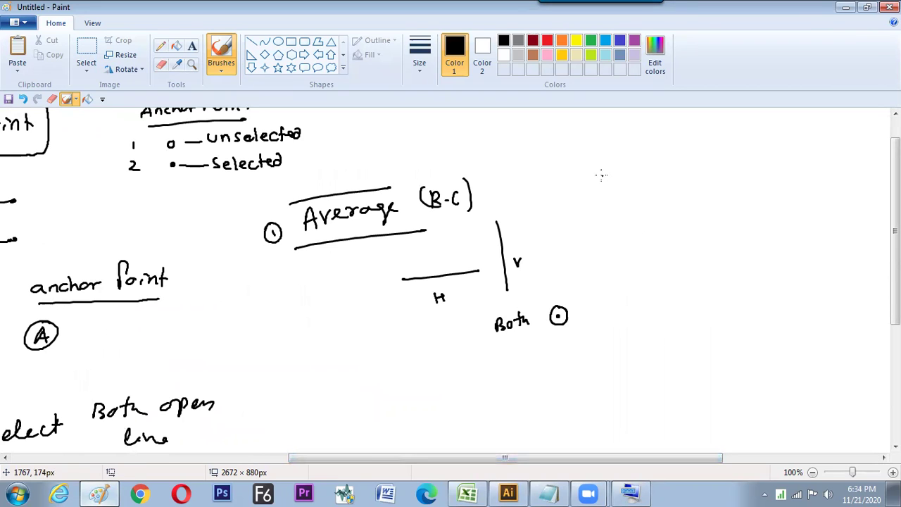
{"action": "left_click_drag", "start_coordinate": [592, 174], "coordinate": [600, 177]}
{"action": "left_click_drag", "start_coordinate": [609, 175], "coordinate": [652, 180]}
{"action": "mouse_move", "coordinate": [656, 168]}
{"action": "left_mouse_down"}
{"action": "mouse_move", "coordinate": [657, 181]}
{"action": "mouse_move", "coordinate": [692, 166]}
{"action": "mouse_move", "coordinate": [697, 174]}
{"action": "left_mouse_up"}
{"action": "left_click_drag", "start_coordinate": [701, 169], "coordinate": [716, 171]}
{"action": "left_click_drag", "start_coordinate": [724, 165], "coordinate": [733, 166]}
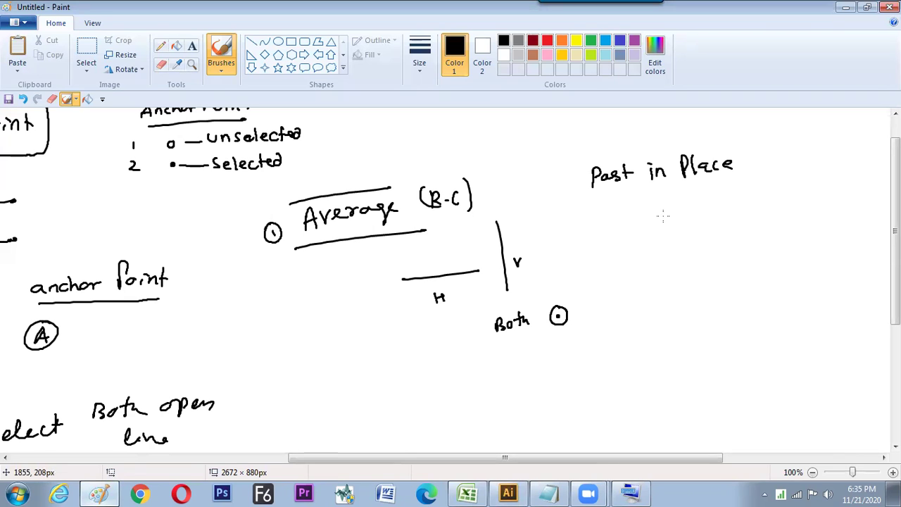
Step: Handwrite "+ Ctrl+V" beneath the "Past in Place" note, leaving room before it for another key name
{"action": "mouse_move", "coordinate": [676, 204]}
{"action": "left_mouse_down"}
{"action": "mouse_move", "coordinate": [669, 217]}
{"action": "mouse_move", "coordinate": [685, 217]}
{"action": "left_mouse_up"}
{"action": "left_click_drag", "start_coordinate": [679, 207], "coordinate": [700, 205]}
{"action": "mouse_move", "coordinate": [703, 197]}
{"action": "left_mouse_down"}
{"action": "mouse_move", "coordinate": [704, 216]}
{"action": "mouse_move", "coordinate": [720, 205]}
{"action": "left_mouse_up"}
{"action": "mouse_move", "coordinate": [713, 200]}
{"action": "left_mouse_down"}
{"action": "mouse_move", "coordinate": [714, 215]}
{"action": "mouse_move", "coordinate": [736, 196]}
{"action": "left_mouse_up"}
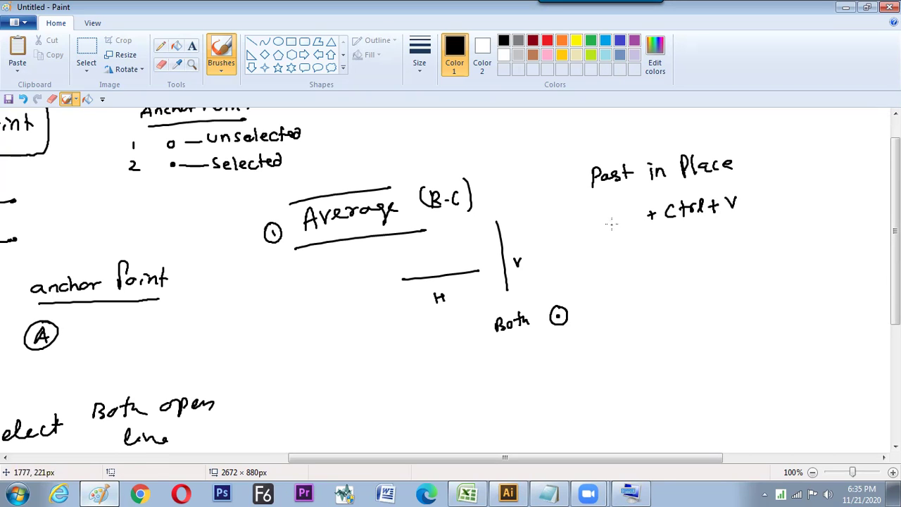
{"action": "left_click_drag", "start_coordinate": [609, 232], "coordinate": [618, 221]}
{"action": "left_click_drag", "start_coordinate": [624, 209], "coordinate": [631, 224]}
{"action": "left_click_drag", "start_coordinate": [625, 215], "coordinate": [635, 213]}
{"action": "key", "text": "alt+Tab"}
{"action": "left_click", "coordinate": [61, 10]}
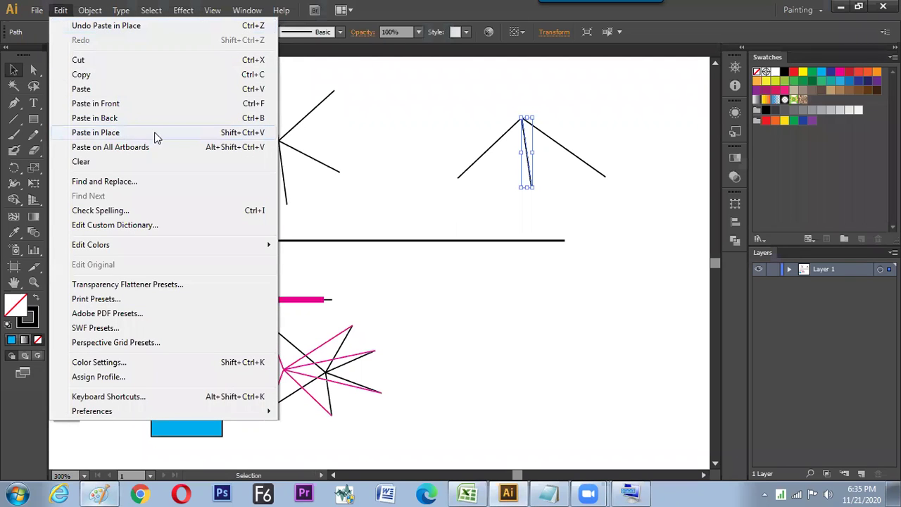
{"action": "key", "text": "alt+Tab"}
{"action": "mouse_move", "coordinate": [611, 224]}
{"action": "left_mouse_down"}
{"action": "mouse_move", "coordinate": [630, 214]}
{"action": "mouse_move", "coordinate": [635, 221]}
{"action": "left_mouse_up"}
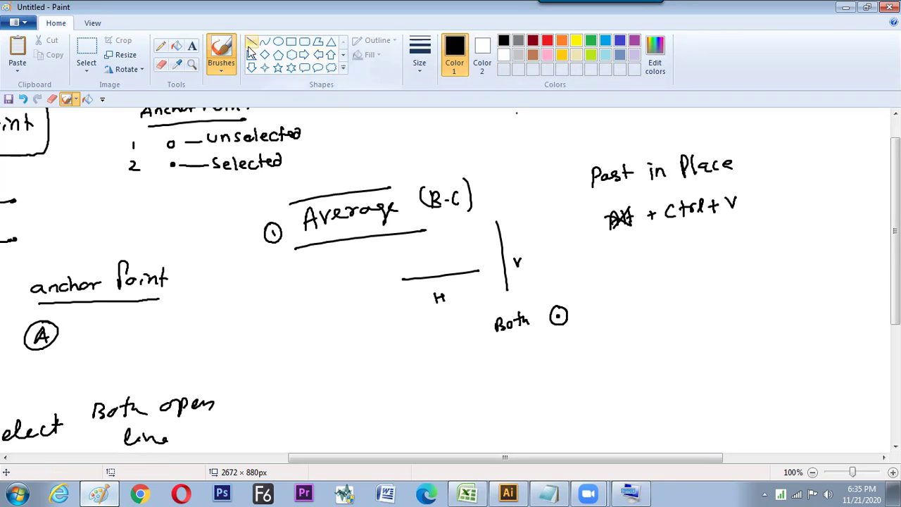
{"action": "left_click", "coordinate": [96, 48]}
{"action": "left_click_drag", "start_coordinate": [597, 202], "coordinate": [645, 234]}
{"action": "key", "text": "Delete"}
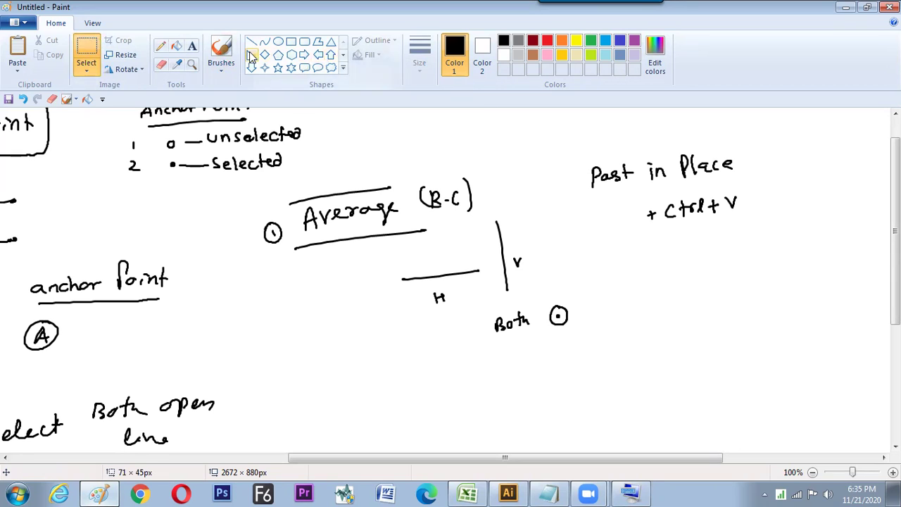
Step: Handwrite "Shift" before "+ Ctrl+V" with the brush and frame the note in a box with a dividing line between its rows
{"action": "left_click", "coordinate": [221, 51]}
{"action": "mouse_move", "coordinate": [598, 210]}
{"action": "left_mouse_down"}
{"action": "mouse_move", "coordinate": [622, 210]}
{"action": "mouse_move", "coordinate": [628, 239]}
{"action": "mouse_move", "coordinate": [636, 220]}
{"action": "left_mouse_up"}
{"action": "mouse_move", "coordinate": [570, 161]}
{"action": "left_mouse_down"}
{"action": "mouse_move", "coordinate": [584, 249]}
{"action": "mouse_move", "coordinate": [773, 229]}
{"action": "left_mouse_up"}
{"action": "mouse_move", "coordinate": [569, 163]}
{"action": "left_mouse_down"}
{"action": "mouse_move", "coordinate": [759, 139]}
{"action": "mouse_move", "coordinate": [775, 227]}
{"action": "left_mouse_up"}
{"action": "left_click_drag", "start_coordinate": [577, 203], "coordinate": [772, 176]}
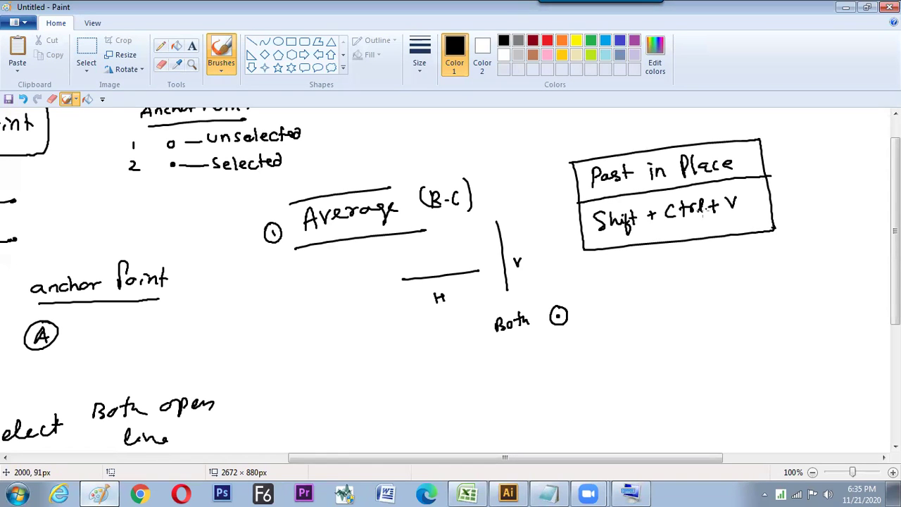
Step: Switch to Illustrator, join the middle line with the left slanted line into a closed triangle, and fill it red
{"action": "key", "text": "alt+Tab"}
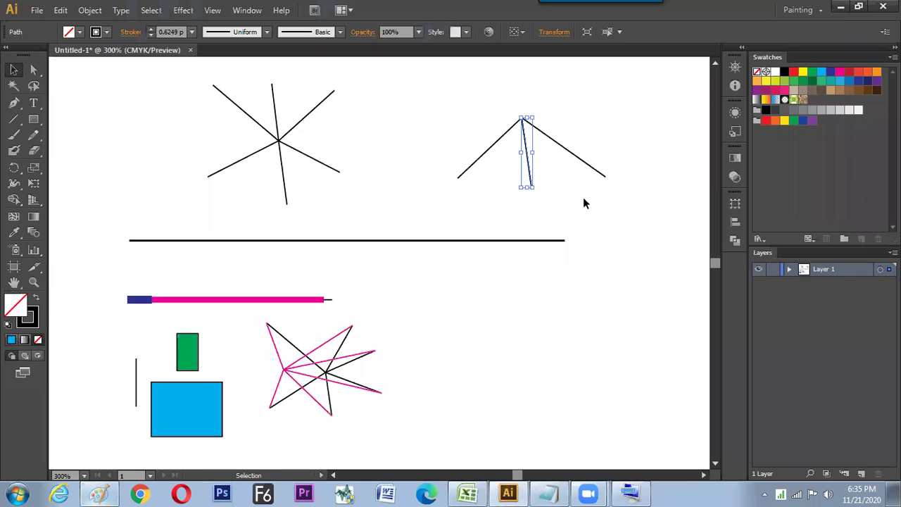
{"action": "left_click", "coordinate": [473, 165], "text": "shift"}
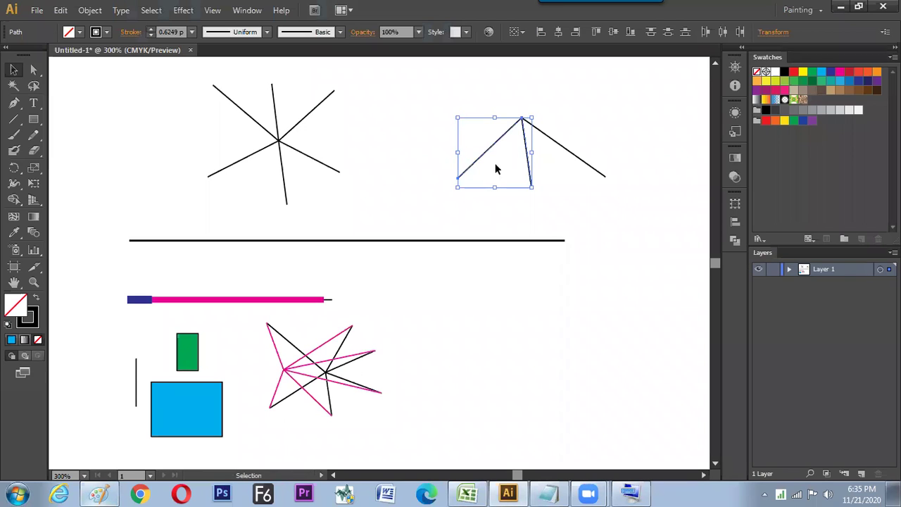
{"action": "key", "text": "ctrl+j"}
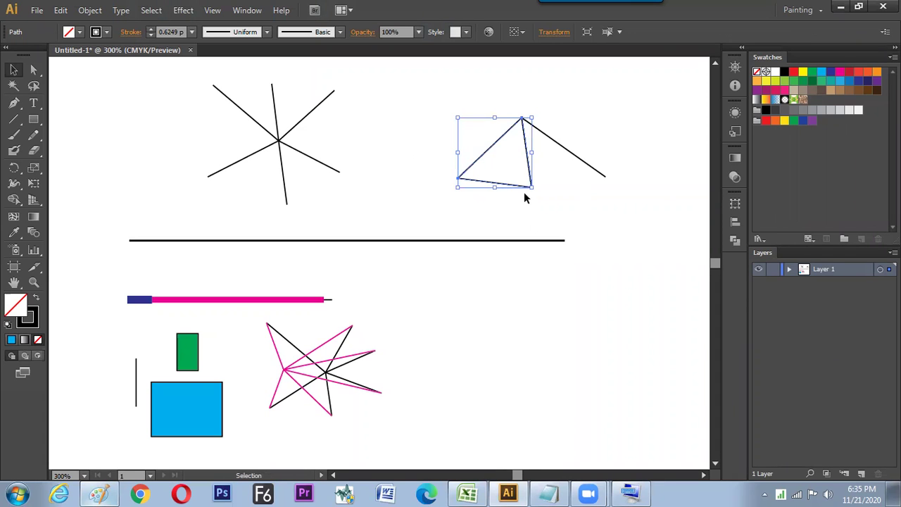
{"action": "left_click", "coordinate": [794, 72]}
{"action": "left_click", "coordinate": [590, 235]}
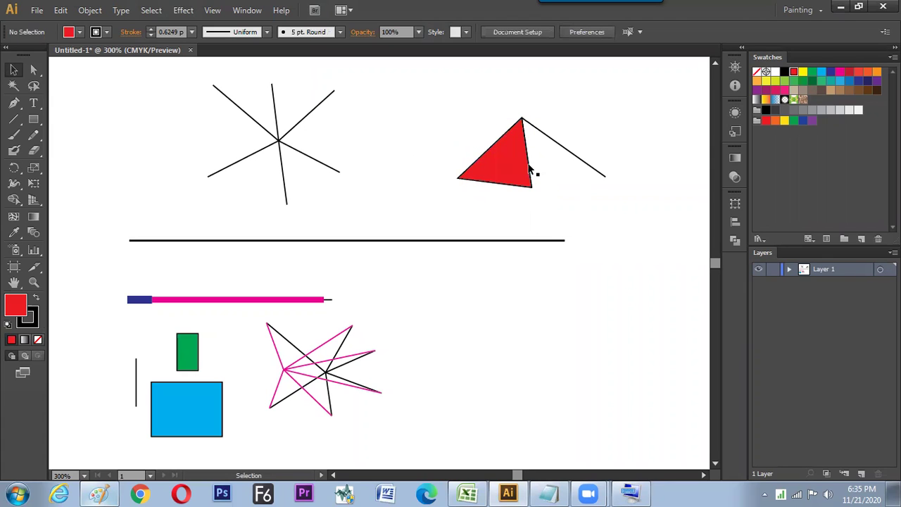
Step: Shift the red triangle slightly left so the other middle line beneath it is exposed
{"action": "left_click_drag", "start_coordinate": [532, 170], "coordinate": [549, 174]}
{"action": "key", "text": "ctrl+z"}
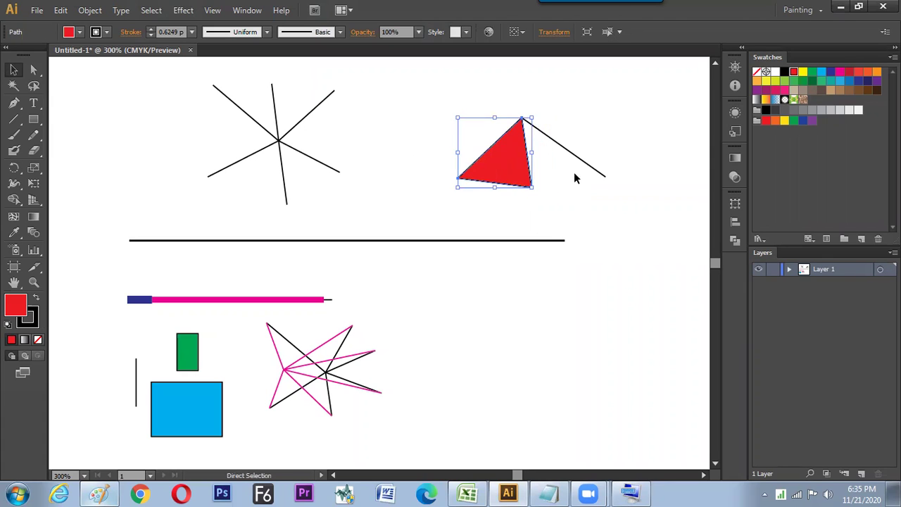
{"action": "key", "text": "ctrl+z"}
Step: Join the remaining middle line with the right slanted line into a closed triangle and fill it green
{"action": "left_click", "coordinate": [529, 171]}
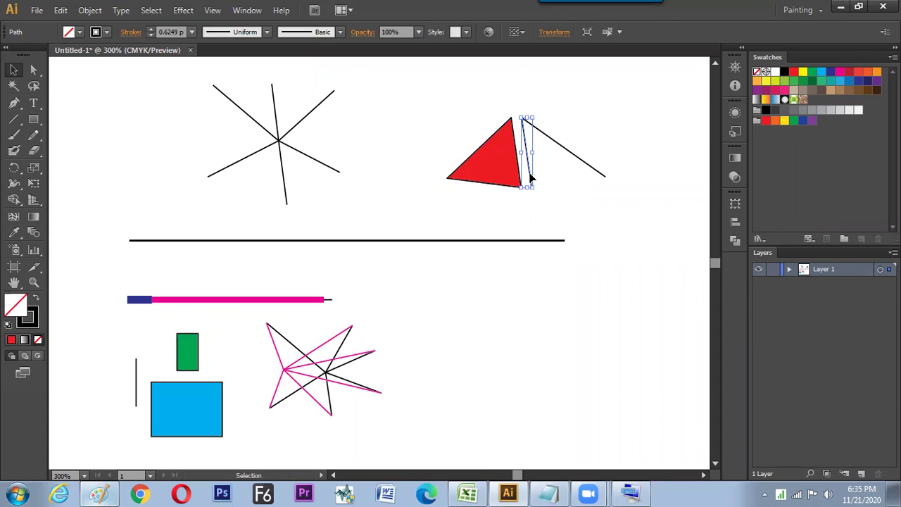
{"action": "left_click", "coordinate": [574, 159], "text": "shift"}
{"action": "key", "text": "ctrl+j"}
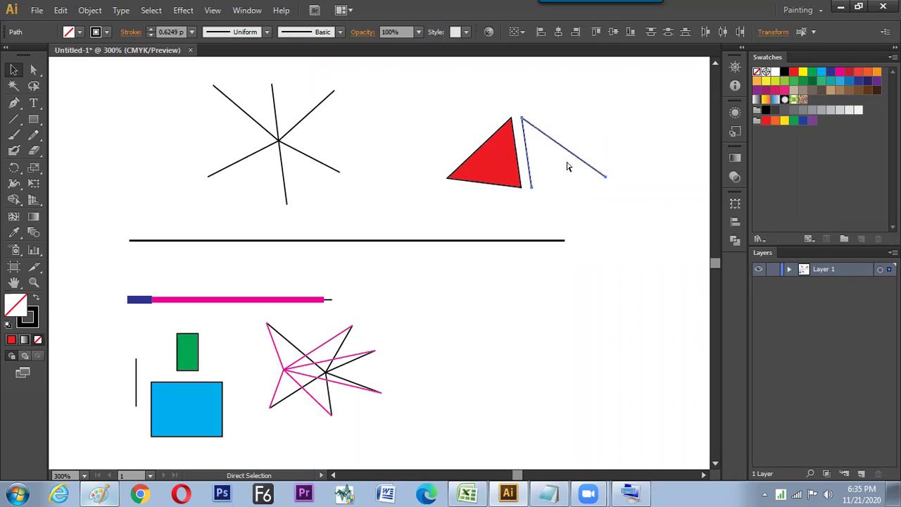
{"action": "left_click", "coordinate": [794, 81]}
{"action": "left_click", "coordinate": [604, 166]}
Step: Move the red triangle back against the green triangle so their adjoining edges meet, and leave both deselected
{"action": "left_click_drag", "start_coordinate": [510, 174], "coordinate": [519, 177]}
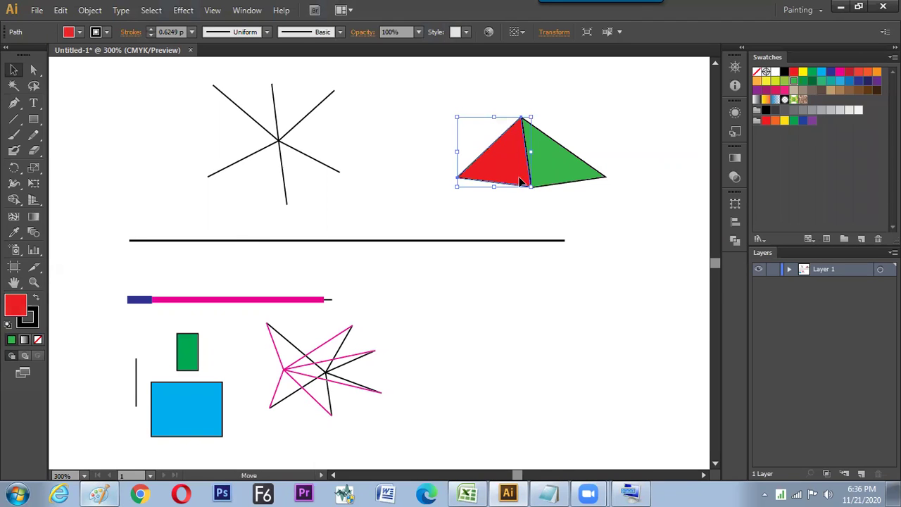
{"action": "left_click", "coordinate": [549, 216]}
{"action": "left_click", "coordinate": [544, 179]}
{"action": "left_click", "coordinate": [567, 236]}
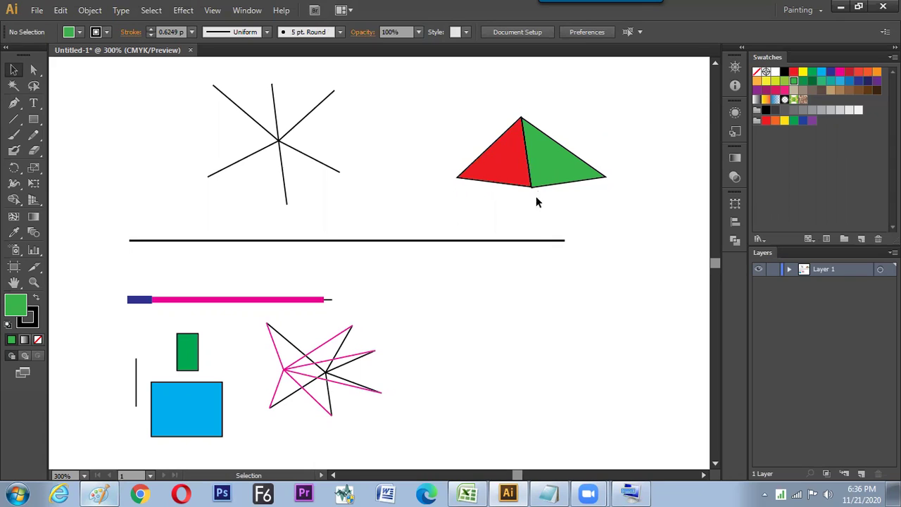
{"action": "left_click", "coordinate": [33, 69]}
{"action": "left_click_drag", "start_coordinate": [544, 202], "coordinate": [527, 186]}
{"action": "left_click", "coordinate": [14, 69]}
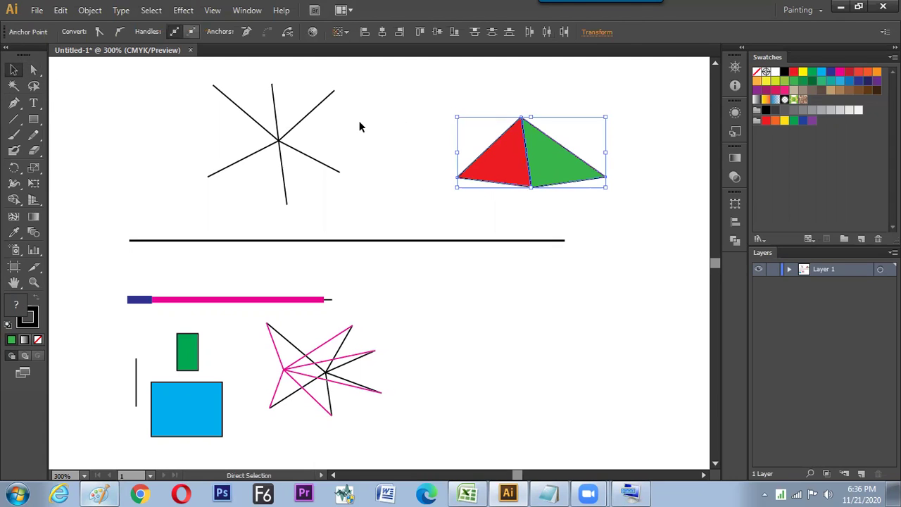
{"action": "left_click", "coordinate": [443, 155]}
Step: Move the red triangle left to open a gap between the triangles and nudge the green triangle slightly
{"action": "left_click_drag", "start_coordinate": [489, 164], "coordinate": [466, 163]}
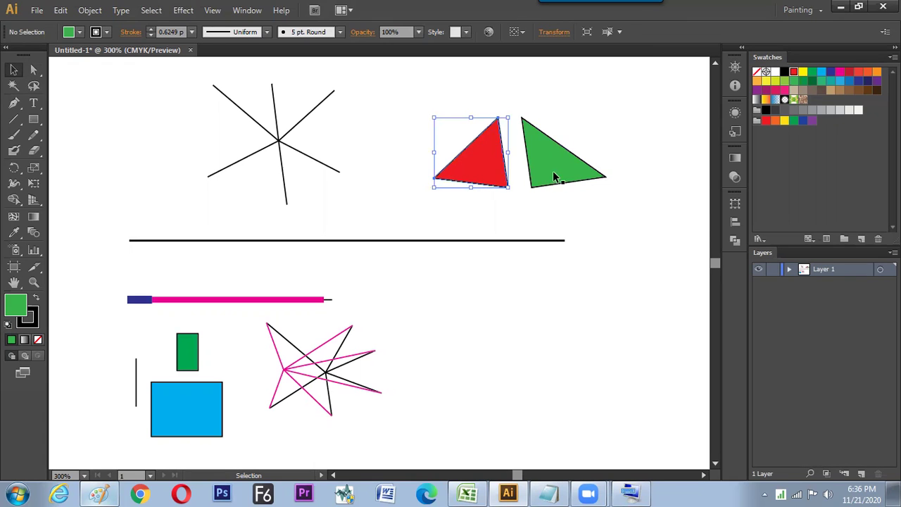
{"action": "left_click_drag", "start_coordinate": [546, 182], "coordinate": [547, 180]}
Step: Average the top anchor points of the red and green triangles so they meet at one point
{"action": "left_click", "coordinate": [33, 69]}
{"action": "left_click_drag", "start_coordinate": [479, 104], "coordinate": [533, 132]}
{"action": "right_click", "coordinate": [547, 142]}
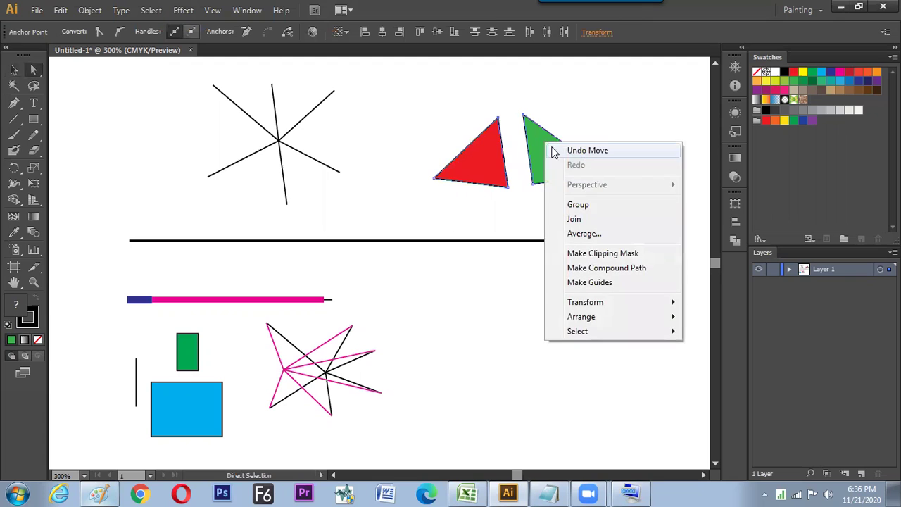
{"action": "left_click", "coordinate": [585, 233]}
{"action": "left_click", "coordinate": [649, 252]}
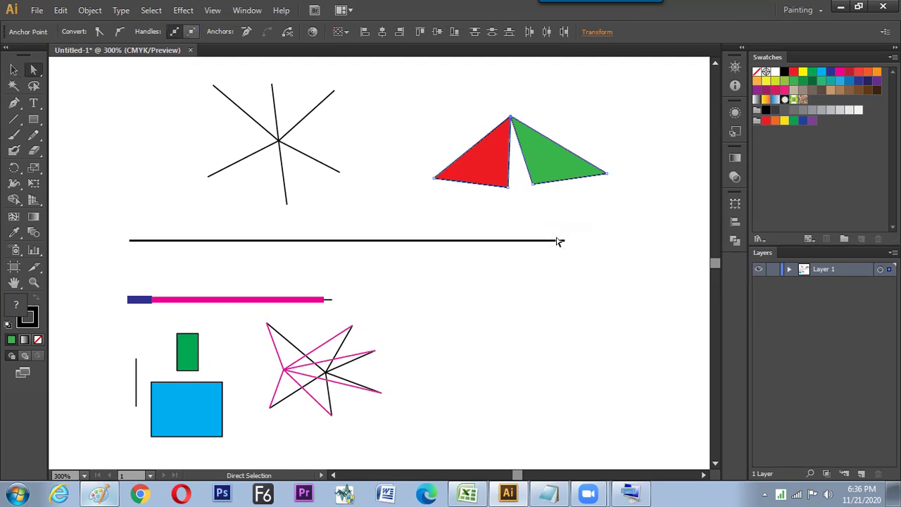
Step: Average the two facing bottom anchor points of the triangles so they meet at one point, and deselect the artwork
{"action": "left_click_drag", "start_coordinate": [512, 197], "coordinate": [509, 195]}
{"action": "right_click", "coordinate": [571, 213]}
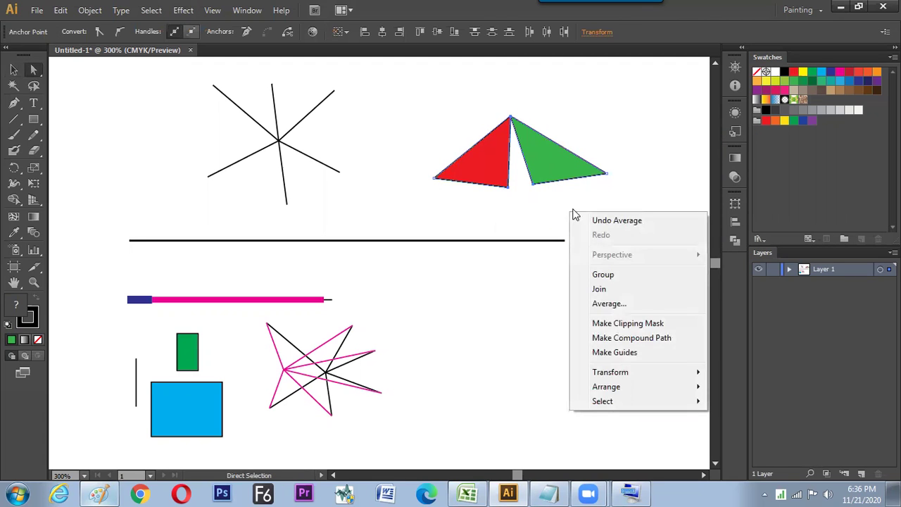
{"action": "left_click", "coordinate": [624, 307]}
{"action": "left_click", "coordinate": [652, 250]}
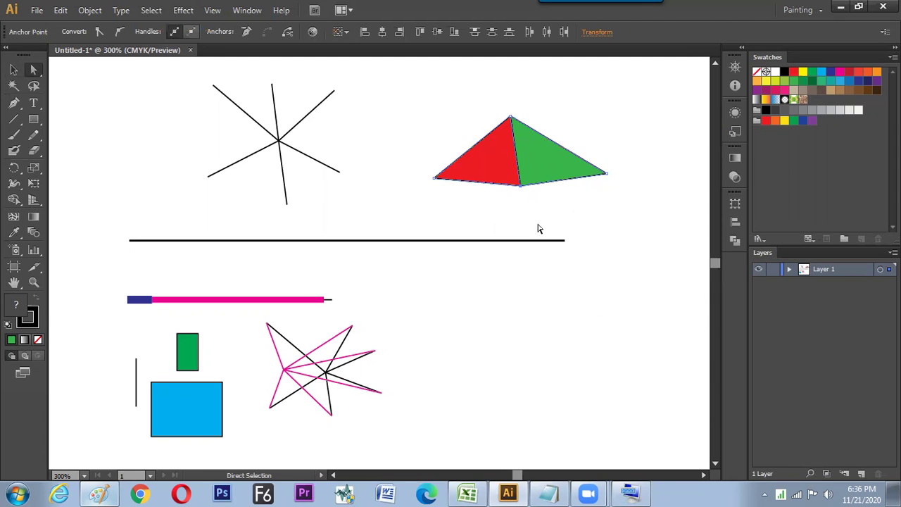
{"action": "left_click", "coordinate": [13, 69]}
{"action": "left_click", "coordinate": [393, 181]}
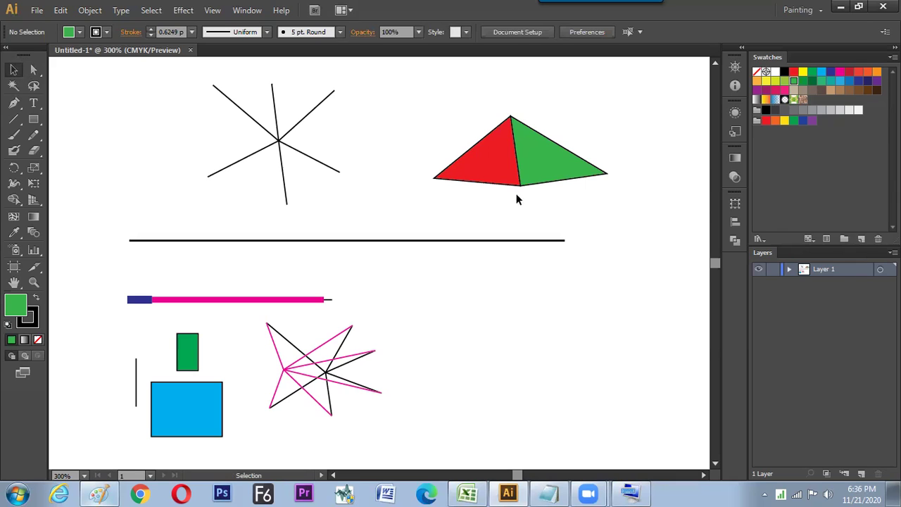
Step: Raise the shared top anchor point of both triangles with Direct Selection to make the pyramid taller, and deselect it
{"action": "left_click", "coordinate": [33, 70]}
{"action": "left_click_drag", "start_coordinate": [492, 103], "coordinate": [515, 91]}
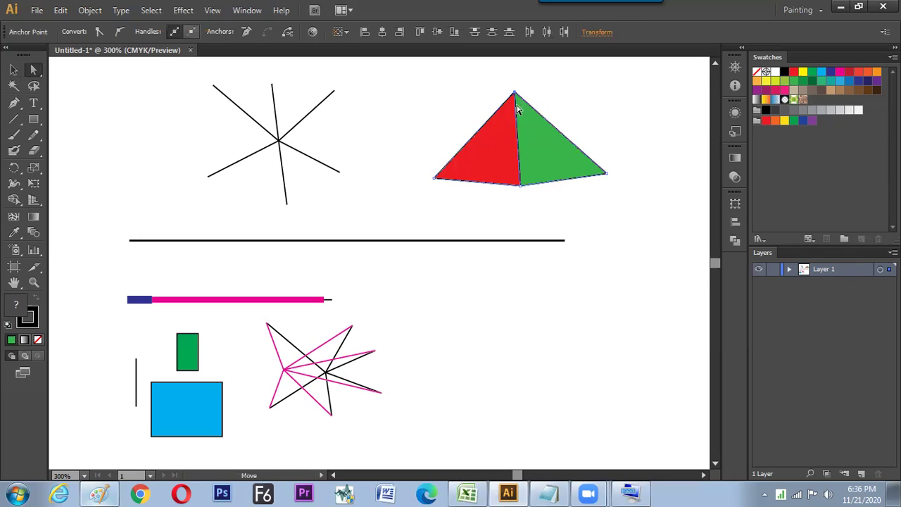
{"action": "left_click", "coordinate": [60, 111]}
{"action": "left_click", "coordinate": [13, 70]}
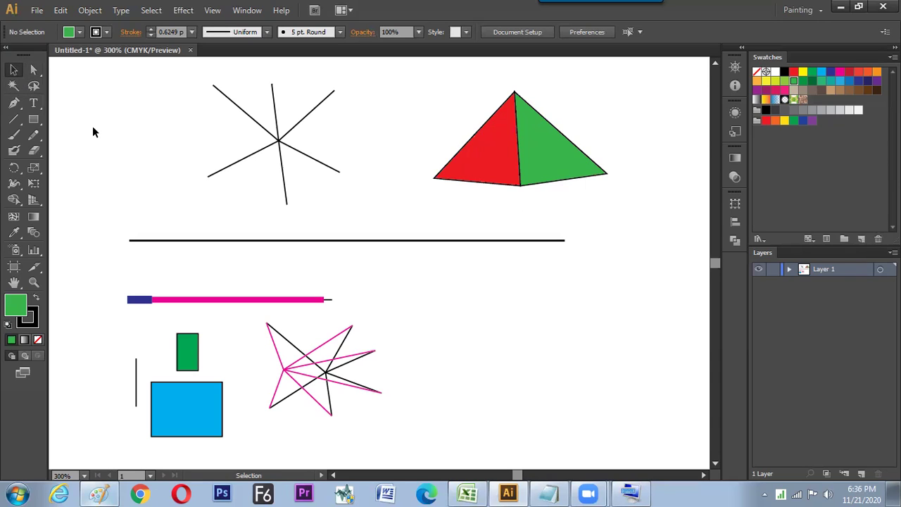
Step: Review the topics to cover on Sheet4 of "illustratror 21 nov 2020.xlsx" in Excel alongside the finished triangles in Illustrator
{"action": "mouse_move", "coordinate": [479, 491]}
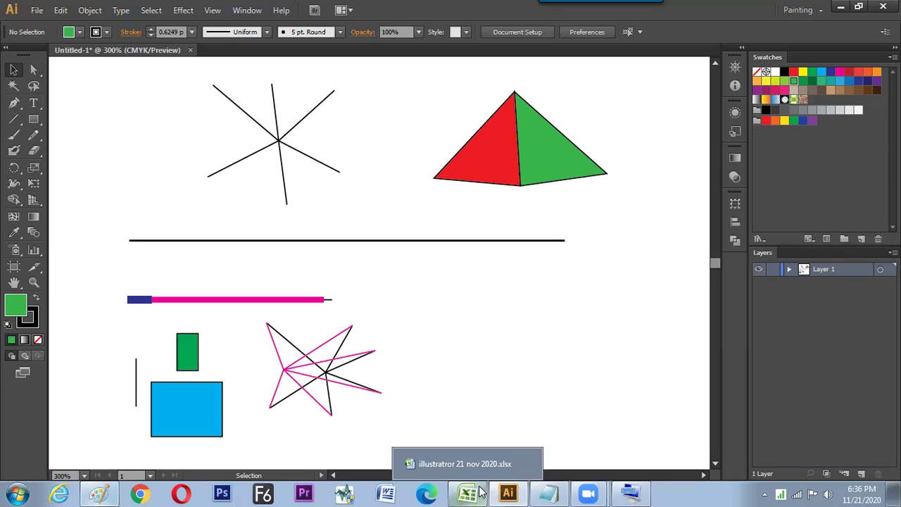
{"action": "left_click", "coordinate": [482, 491]}
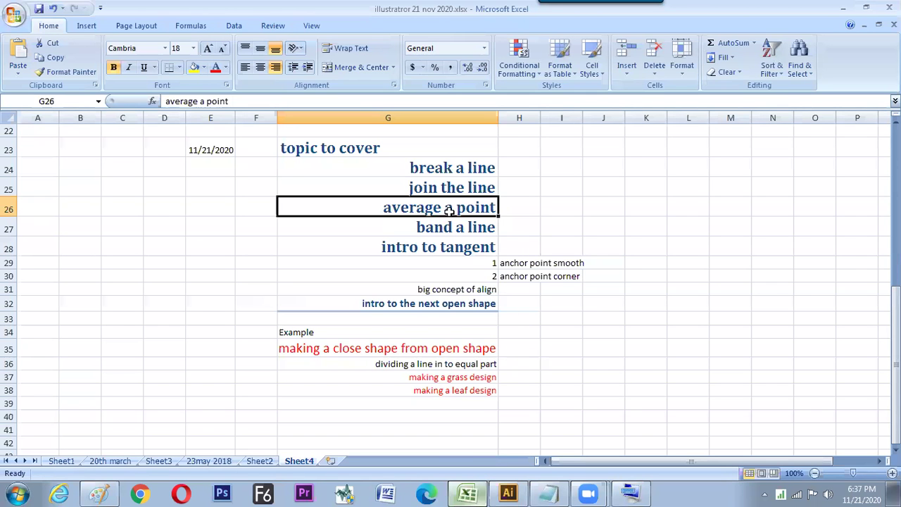
{"action": "key", "text": "alt+Tab"}
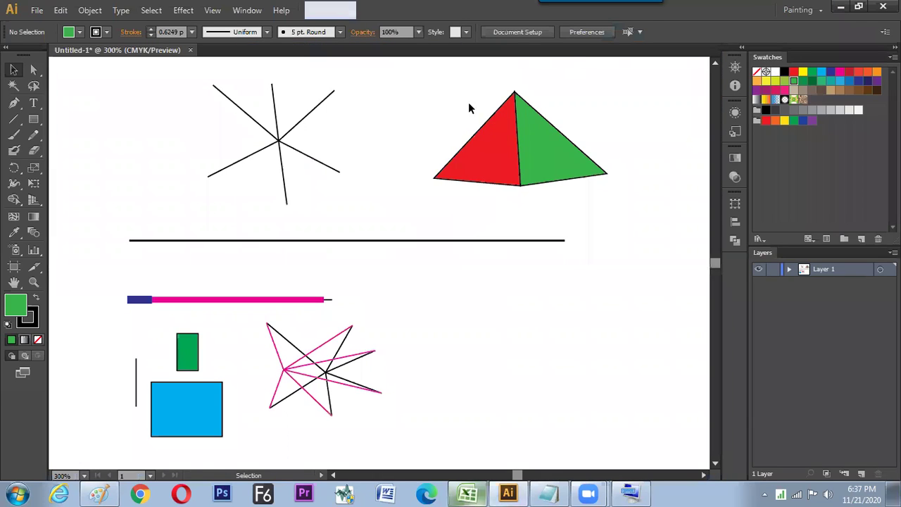
{"action": "left_click", "coordinate": [482, 148]}
{"action": "left_click", "coordinate": [534, 149]}
{"action": "left_click", "coordinate": [491, 248]}
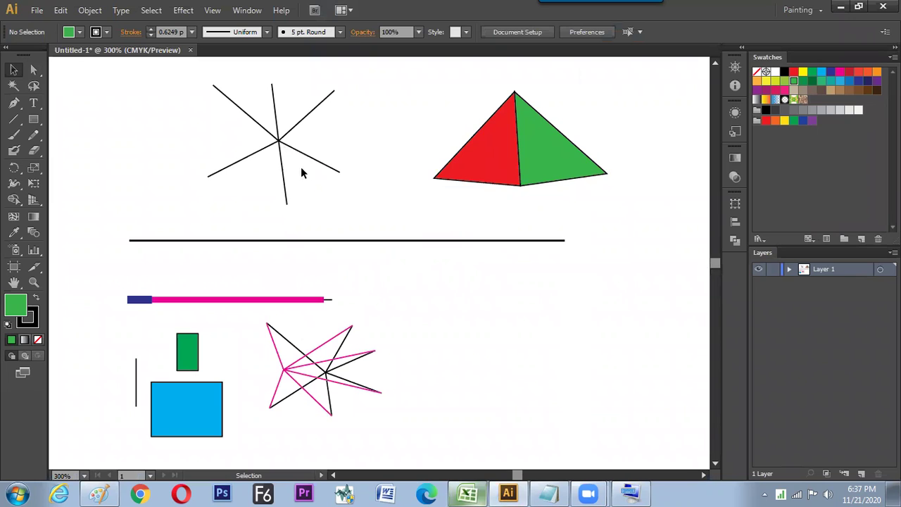
{"action": "key", "text": "alt+Tab"}
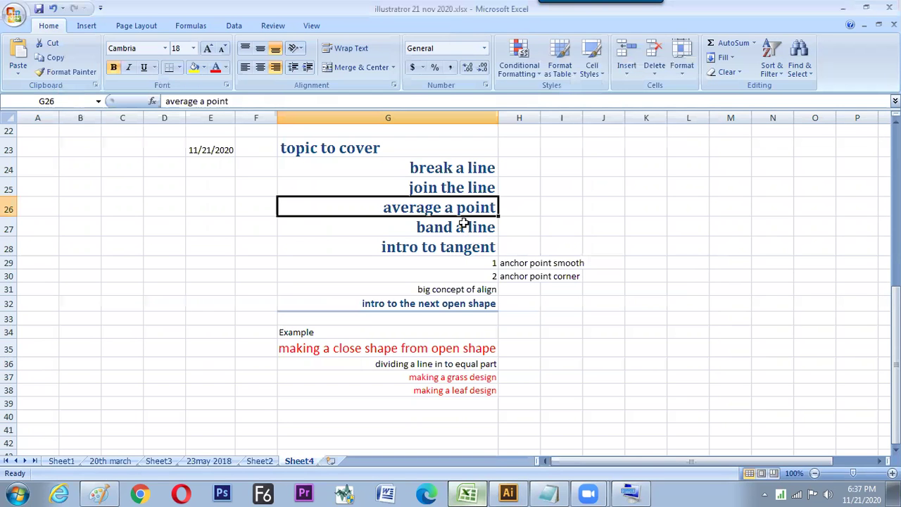
Step: Mark the "band a line" topic in the Excel list, and draw a horizontal line below the pyramid in Illustrator
{"action": "left_click", "coordinate": [425, 229]}
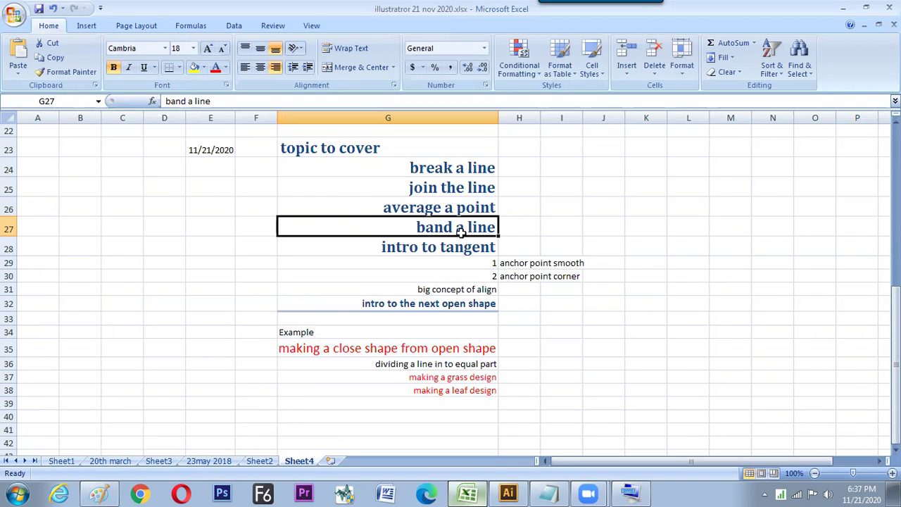
{"action": "key", "text": "alt+Tab"}
{"action": "key", "text": "backslash"}
{"action": "left_click_drag", "start_coordinate": [448, 314], "coordinate": [576, 314]}
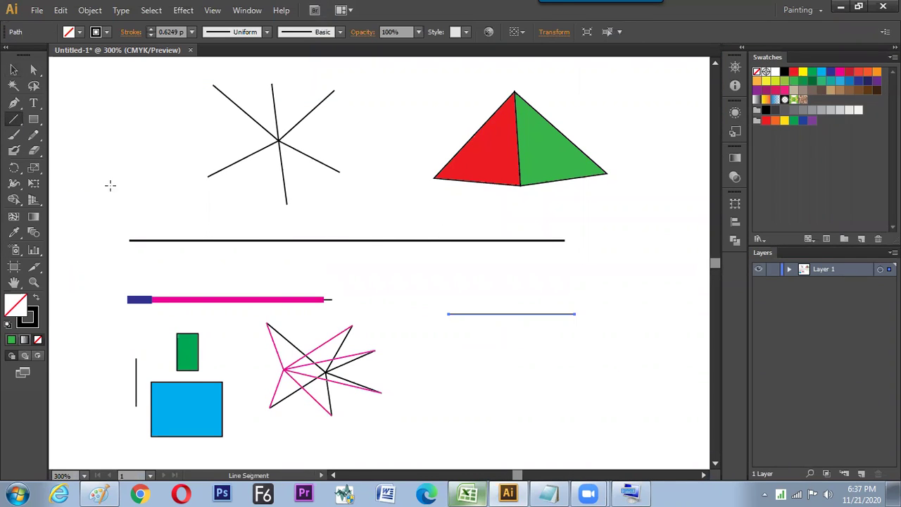
{"action": "left_click", "coordinate": [13, 70]}
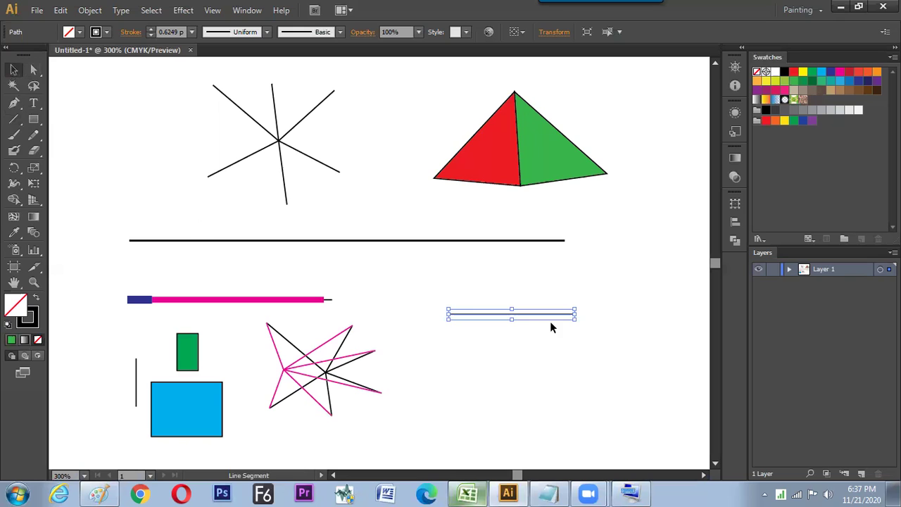
{"action": "key", "text": "alt+Tab"}
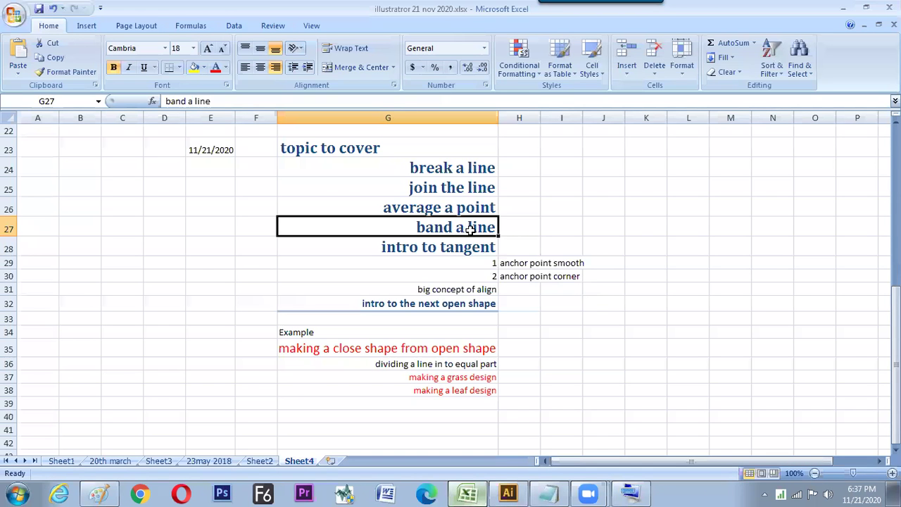
{"action": "key", "text": "alt+Tab"}
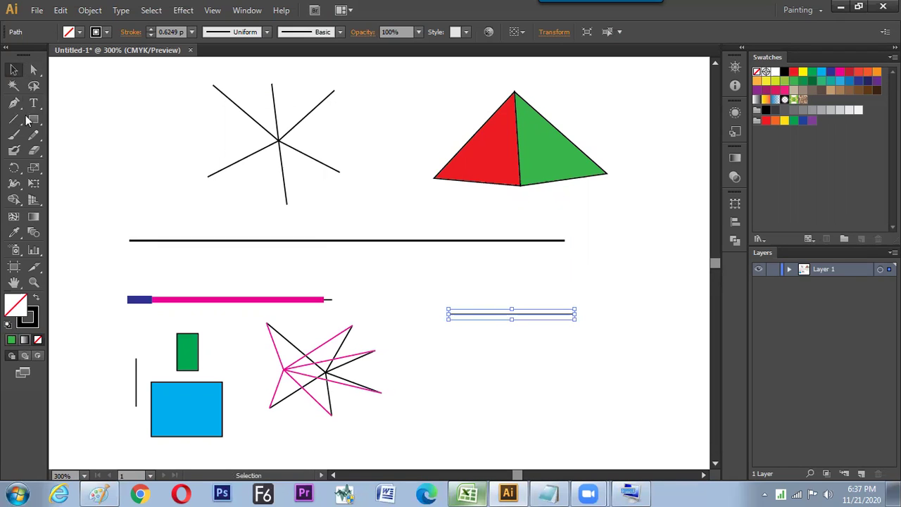
Step: Bend the new line by converting its left end anchor point to smooth, and mark the "intro to tangent" topic in Excel
{"action": "left_click", "coordinate": [33, 71]}
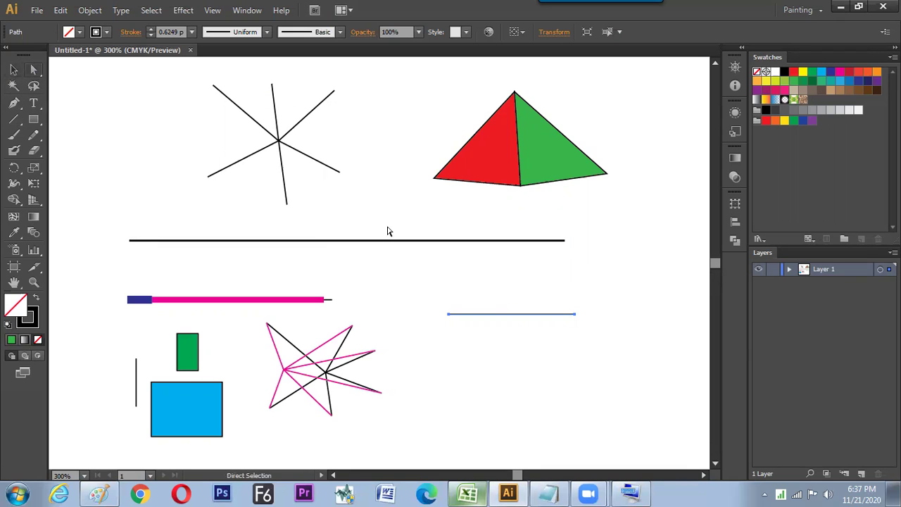
{"action": "left_click_drag", "start_coordinate": [443, 297], "coordinate": [464, 332]}
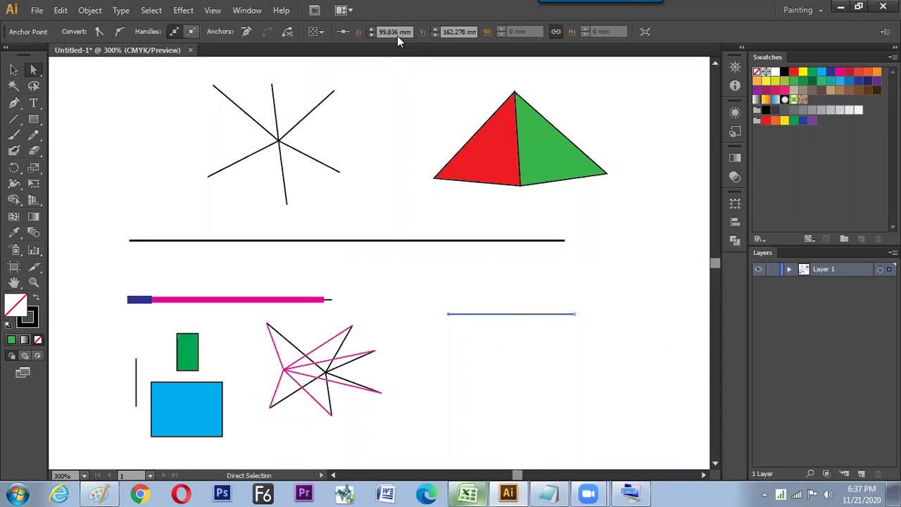
{"action": "left_click", "coordinate": [120, 31]}
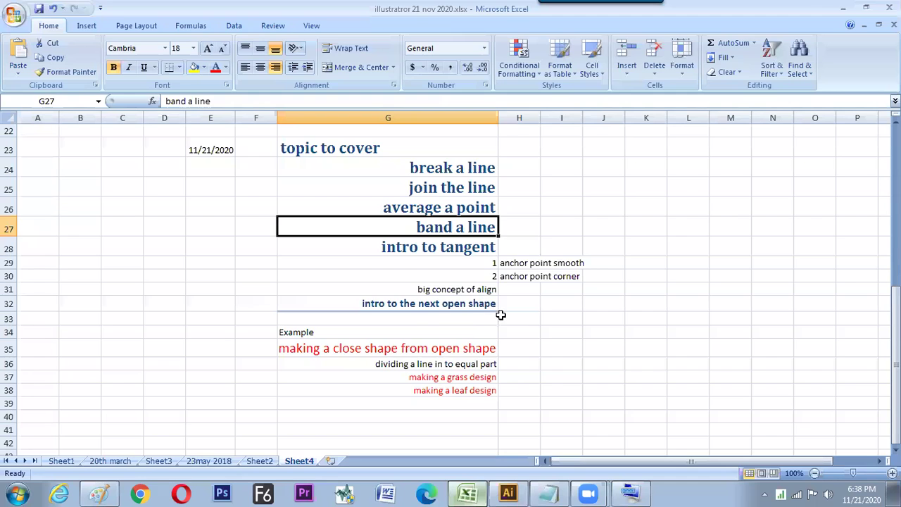
{"action": "key", "text": "alt+Tab"}
{"action": "left_click", "coordinate": [467, 252]}
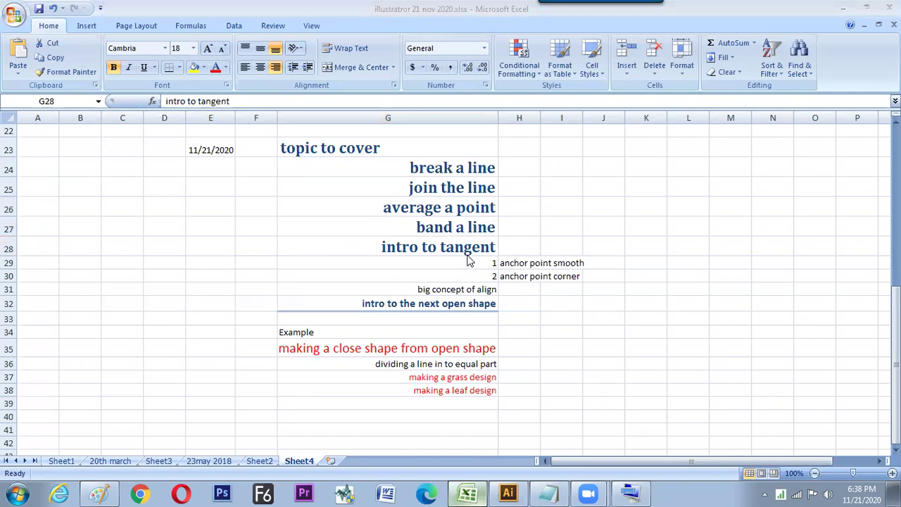
{"action": "key", "text": "alt+Tab"}
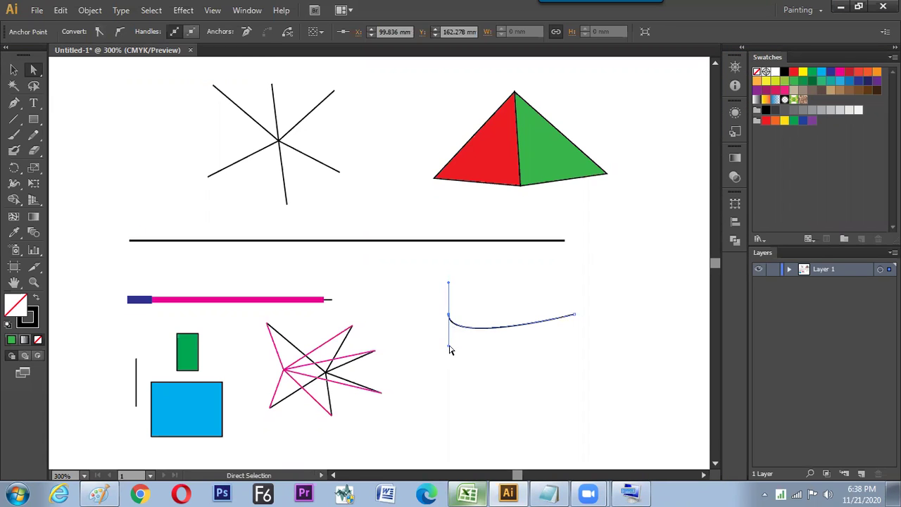
Step: Lengthen the left anchor point's lower tangent handle and convert the line's right end anchor point to smooth
{"action": "mouse_move", "coordinate": [449, 346]}
{"action": "left_mouse_down"}
{"action": "mouse_move", "coordinate": [467, 343]}
{"action": "mouse_move", "coordinate": [499, 298]}
{"action": "mouse_move", "coordinate": [437, 350]}
{"action": "mouse_move", "coordinate": [483, 352]}
{"action": "mouse_move", "coordinate": [493, 305]}
{"action": "mouse_move", "coordinate": [437, 342]}
{"action": "mouse_move", "coordinate": [492, 284]}
{"action": "mouse_move", "coordinate": [460, 365]}
{"action": "mouse_move", "coordinate": [440, 362]}
{"action": "left_mouse_up"}
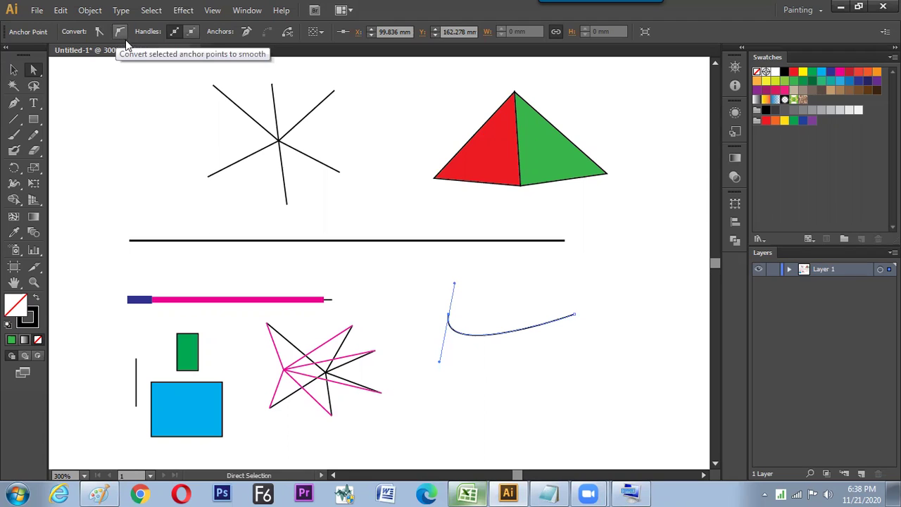
{"action": "left_click_drag", "start_coordinate": [563, 292], "coordinate": [590, 330]}
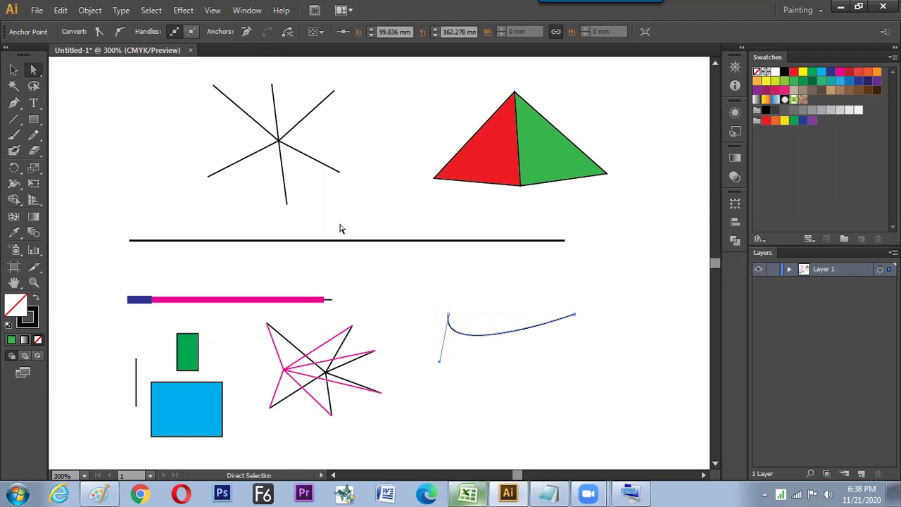
{"action": "left_click", "coordinate": [120, 32]}
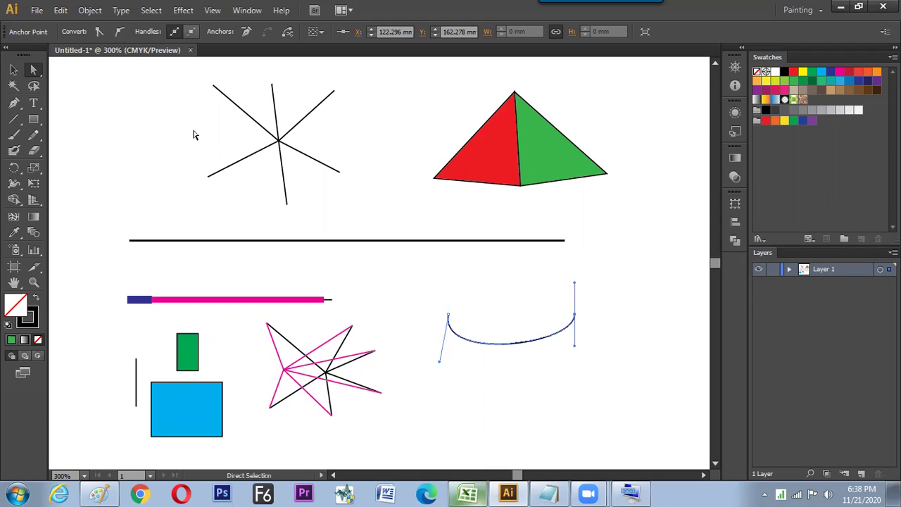
Step: Convert both end anchor points of the curve to corner so the line is straight again, and deselect it
{"action": "left_click_drag", "start_coordinate": [427, 295], "coordinate": [476, 330]}
{"action": "left_click", "coordinate": [100, 31]}
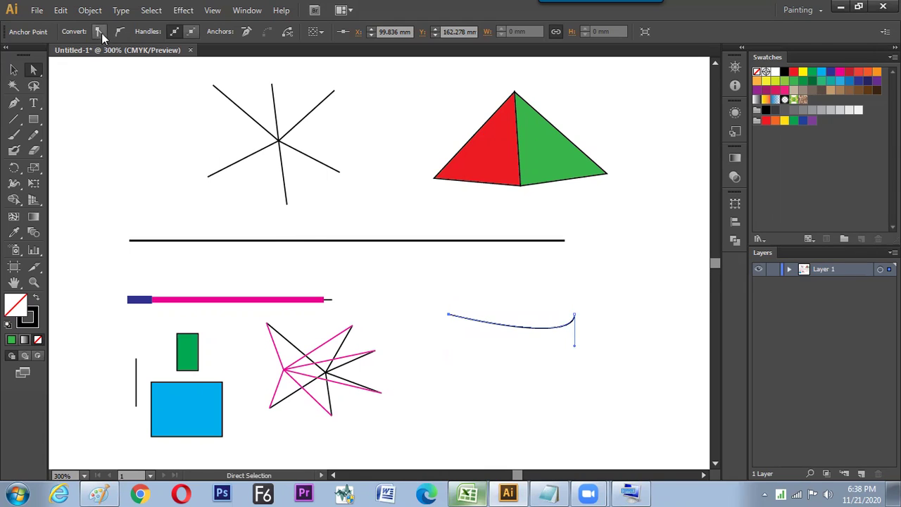
{"action": "left_click_drag", "start_coordinate": [547, 282], "coordinate": [592, 331]}
{"action": "left_click", "coordinate": [100, 32]}
{"action": "left_click", "coordinate": [540, 368]}
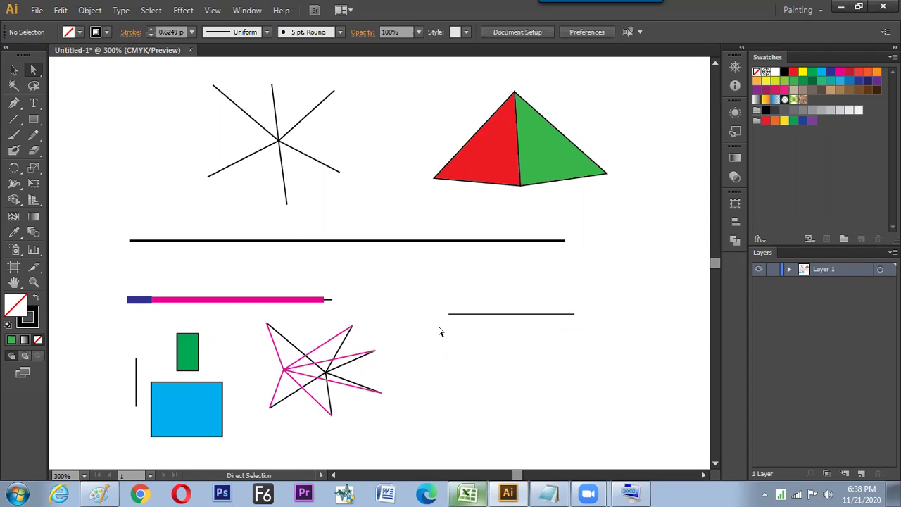
Step: Mark the "anchor point smooth" topic in Excel, and convert the line's left end anchor point to smooth in Illustrator
{"action": "key", "text": "alt+Tab"}
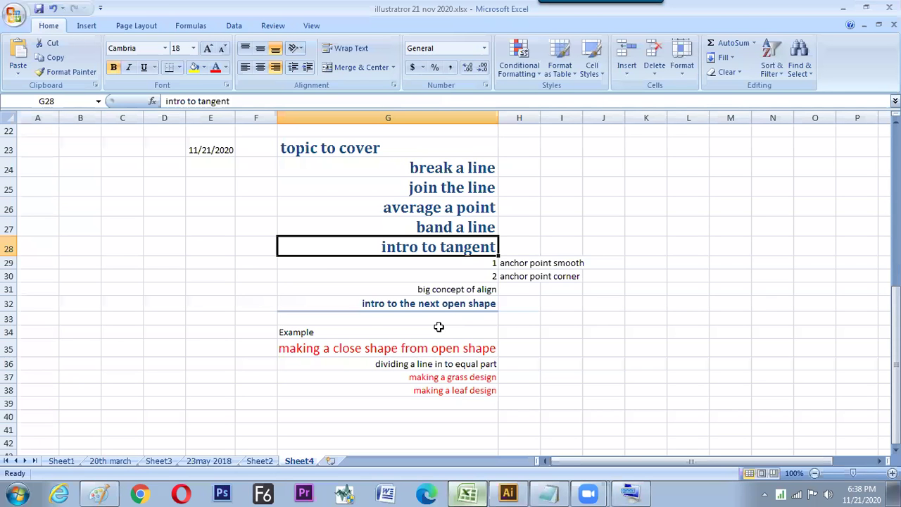
{"action": "left_click", "coordinate": [519, 266]}
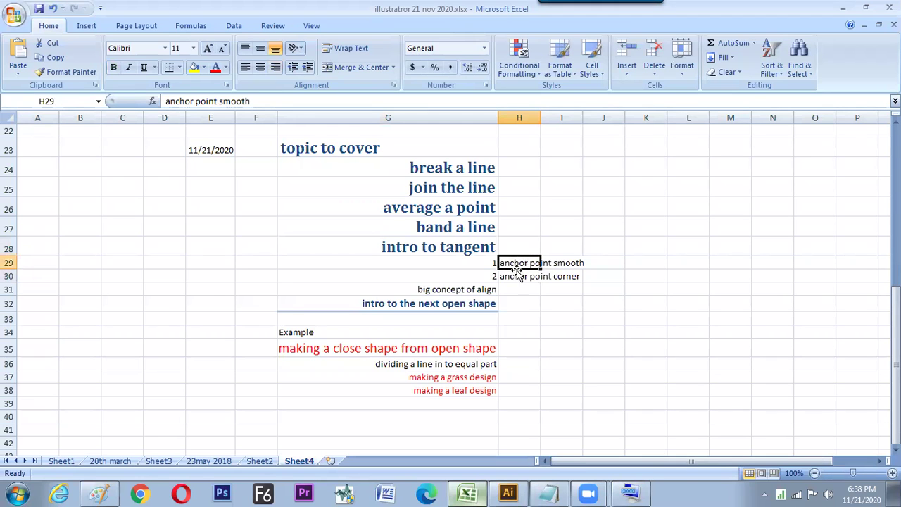
{"action": "key", "text": "alt+Tab"}
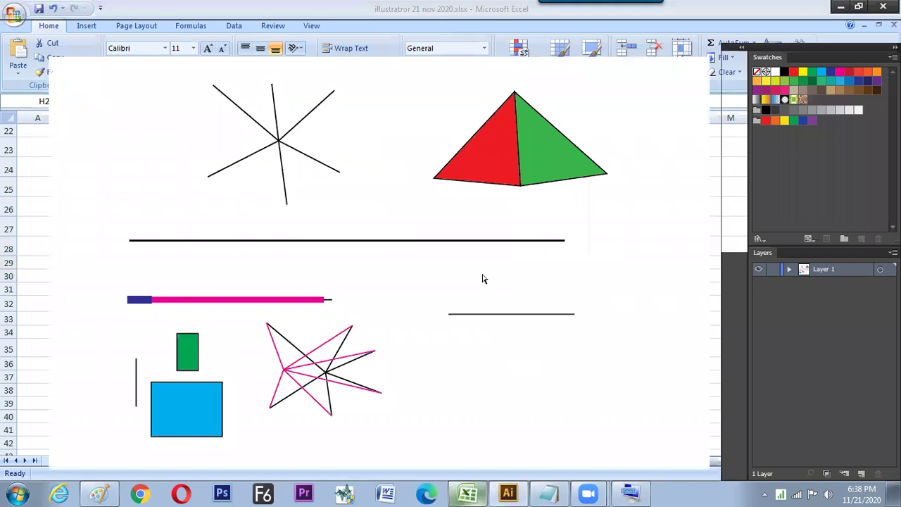
{"action": "left_click", "coordinate": [449, 313]}
{"action": "left_click", "coordinate": [33, 70]}
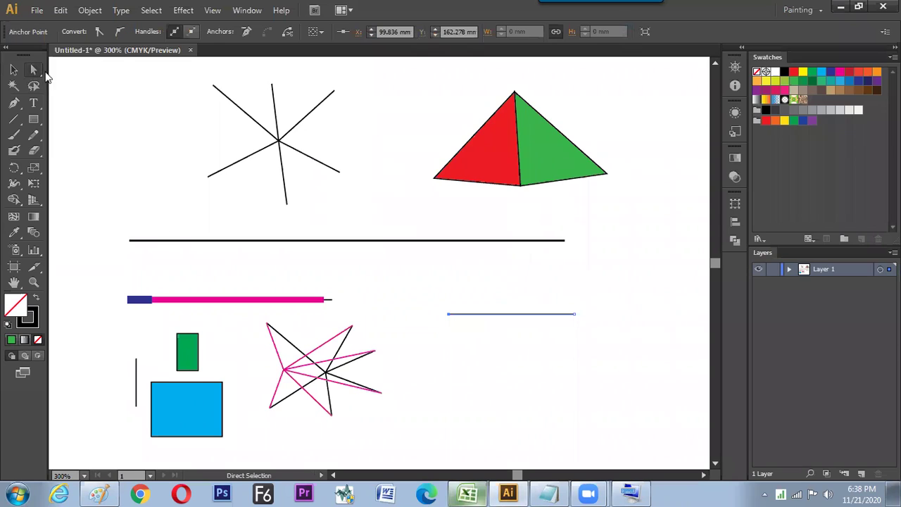
{"action": "left_click", "coordinate": [120, 33]}
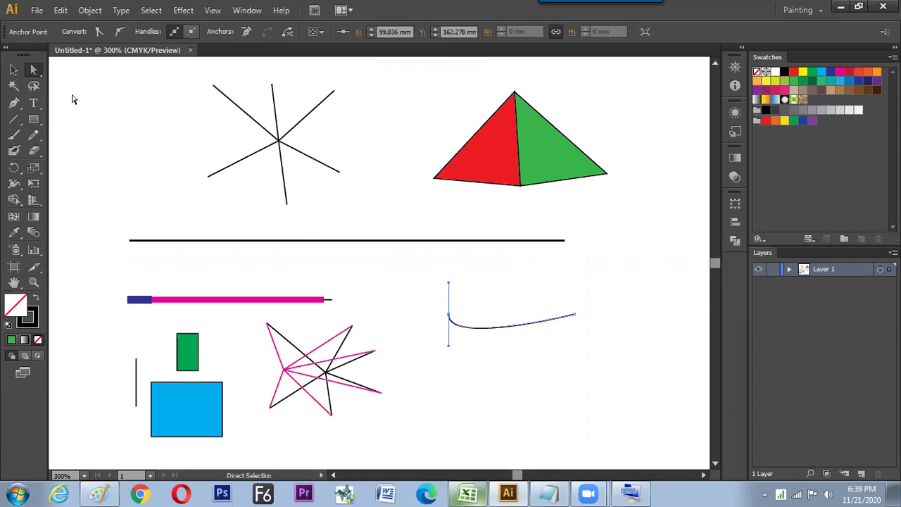
Step: Mark "making a leaf design" in Excel, and form a leaf outline in Illustrator by bending an in-place copy of the curve upward
{"action": "key", "text": "alt+Tab"}
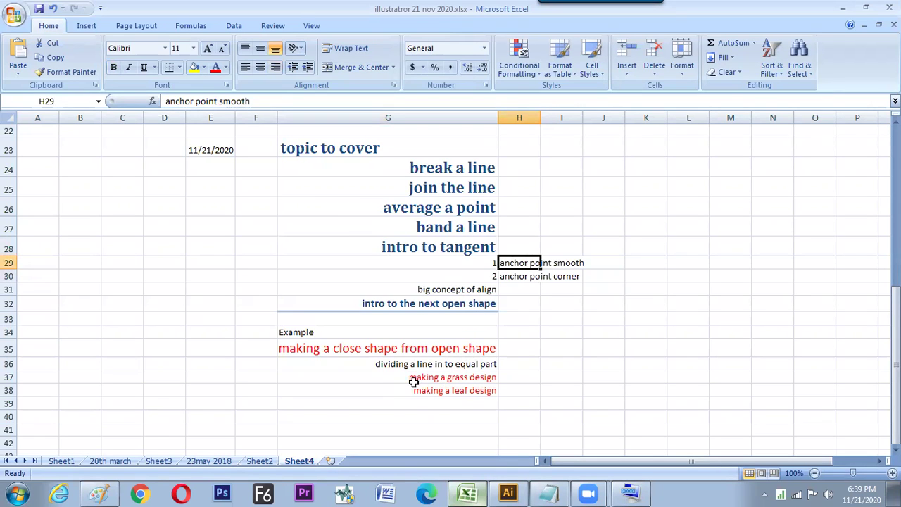
{"action": "left_click", "coordinate": [421, 366]}
{"action": "left_click", "coordinate": [426, 378]}
{"action": "left_click", "coordinate": [434, 392]}
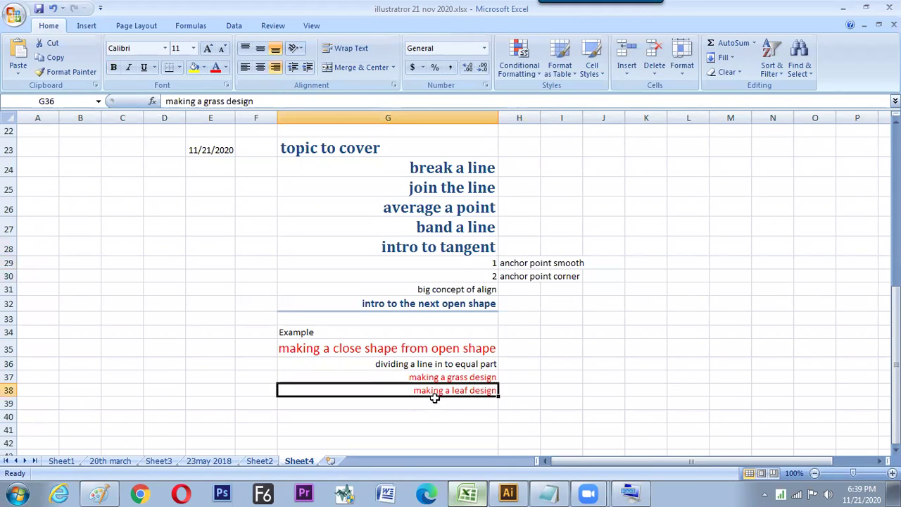
{"action": "key", "text": "alt+Tab"}
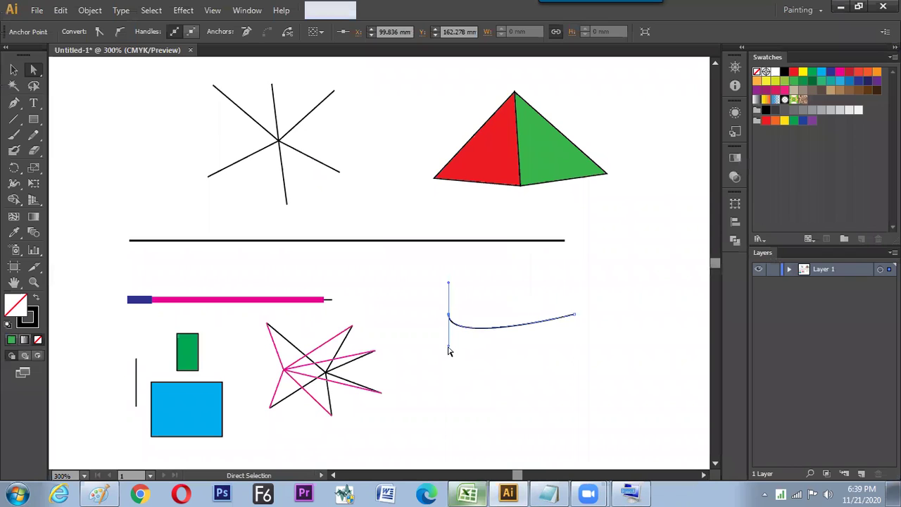
{"action": "left_click_drag", "start_coordinate": [450, 345], "coordinate": [468, 264]}
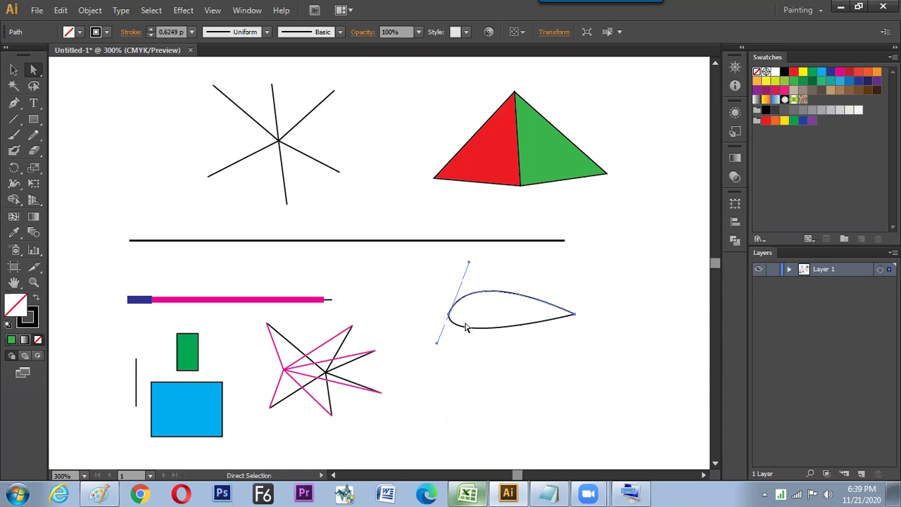
{"action": "left_click", "coordinate": [15, 74]}
{"action": "left_click", "coordinate": [642, 305]}
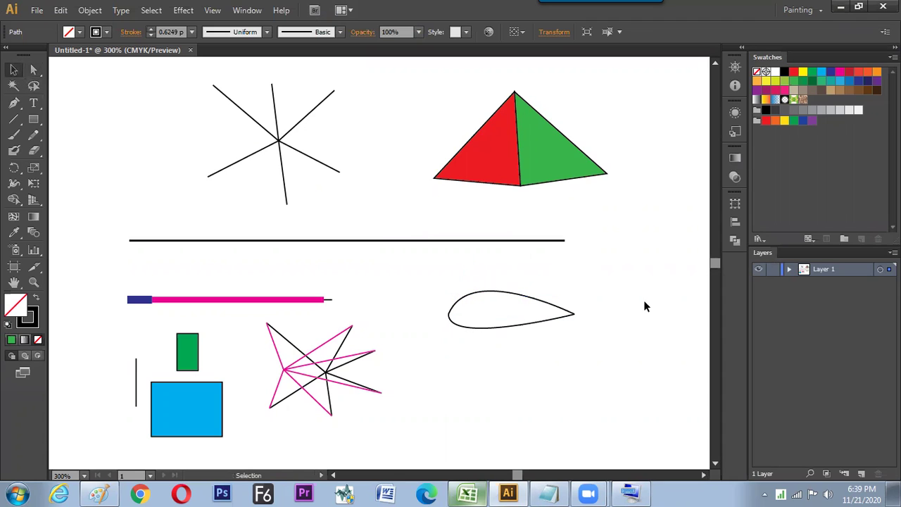
Step: Join the upper and lower curves into one leaf path and deselect it
{"action": "left_click_drag", "start_coordinate": [624, 296], "coordinate": [472, 387]}
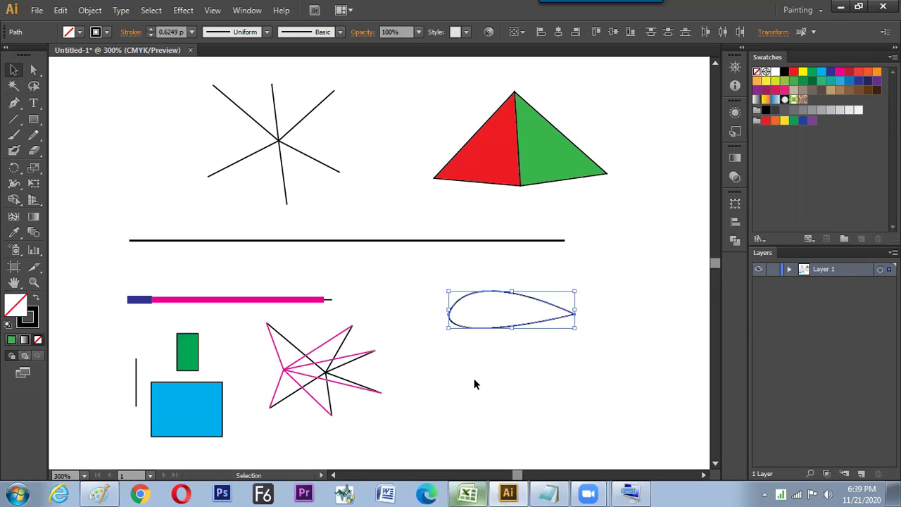
{"action": "key", "text": "a"}
{"action": "key", "text": "ctrl+j"}
{"action": "left_click", "coordinate": [574, 276]}
Step: Shift the leaf slightly right and down, fill it with green, and deselect it
{"action": "key", "text": "v"}
{"action": "left_click", "coordinate": [533, 306]}
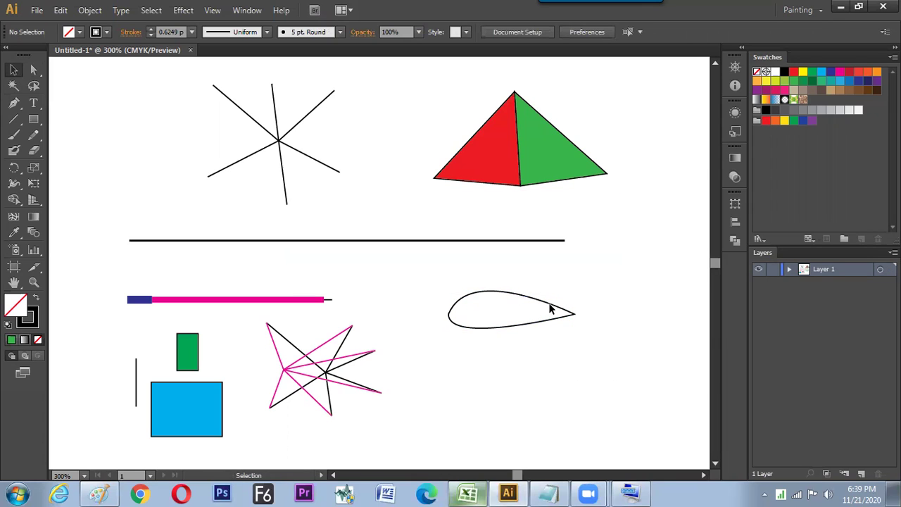
{"action": "left_click_drag", "start_coordinate": [552, 307], "coordinate": [567, 313]}
{"action": "left_click", "coordinate": [793, 81]}
{"action": "left_click", "coordinate": [590, 317]}
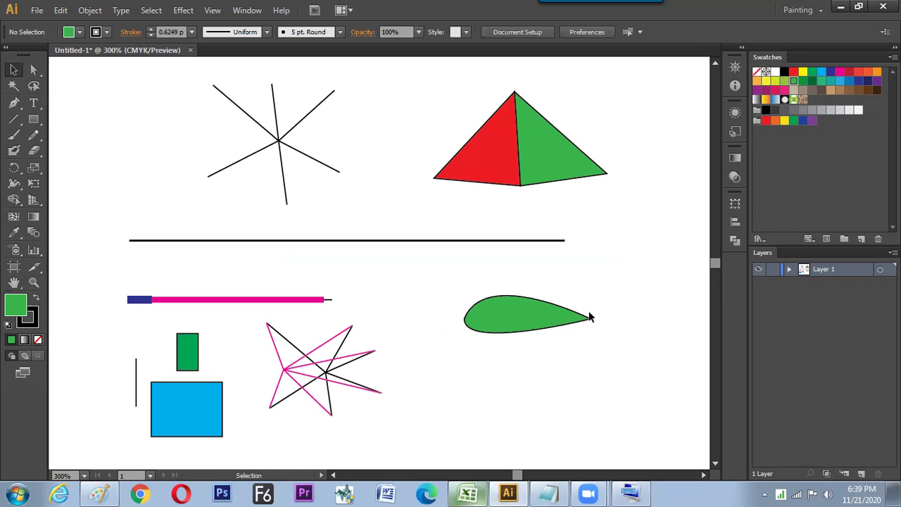
Step: Scale the green leaf down to about 10.9 mm wide and place a duplicate beside it
{"action": "left_click", "coordinate": [465, 313]}
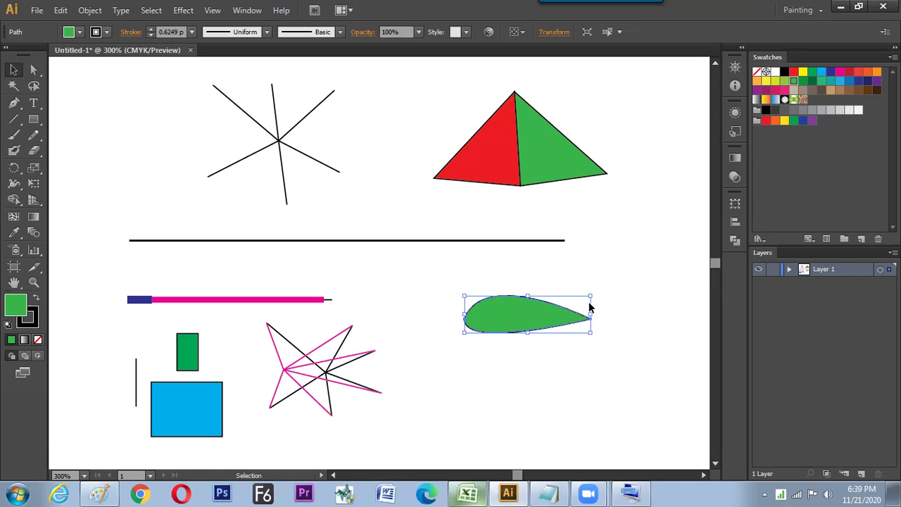
{"action": "left_click_drag", "start_coordinate": [590, 297], "coordinate": [468, 290]}
{"action": "left_click", "coordinate": [494, 338]}
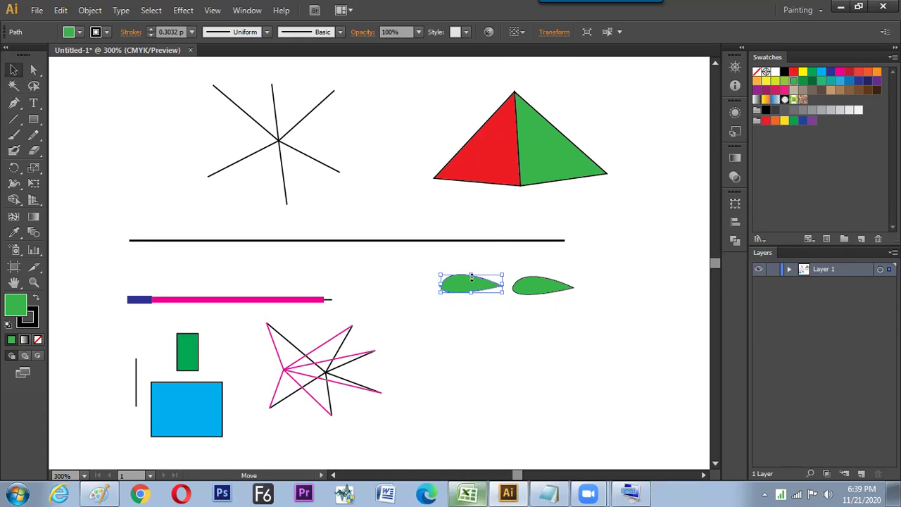
Step: Flip the left leaf horizontally and nudge it right so its round end sits close to the other leaf
{"action": "left_click", "coordinate": [553, 33]}
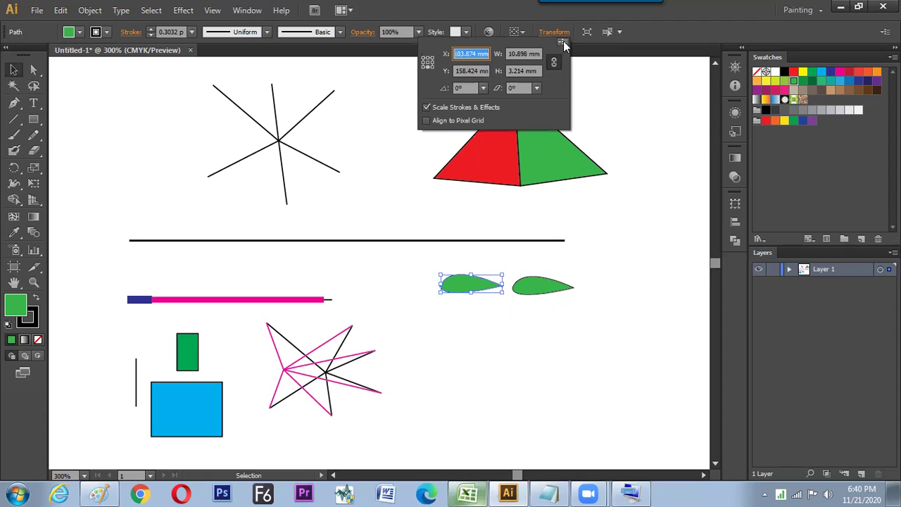
{"action": "left_click", "coordinate": [563, 43]}
{"action": "left_click", "coordinate": [607, 47]}
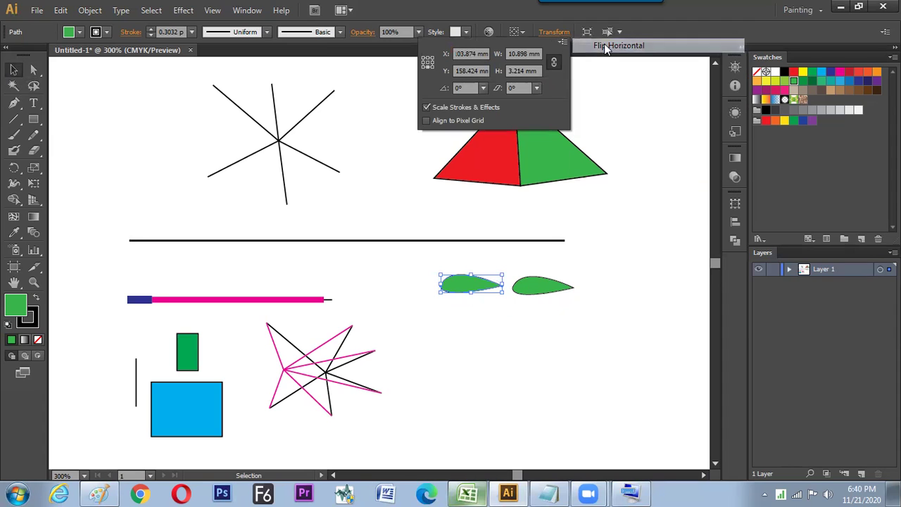
{"action": "key", "text": "Right"}
{"action": "key", "text": "Right"}
{"action": "key", "text": "Right"}
{"action": "key", "text": "Right"}
{"action": "key", "text": "Right"}
{"action": "left_click", "coordinate": [493, 296]}
{"action": "left_click", "coordinate": [466, 346]}
Step: Draw a short horizontal line just below the long black line, up and left of the leaves
{"action": "left_click", "coordinate": [13, 119]}
{"action": "left_click_drag", "start_coordinate": [399, 258], "coordinate": [426, 258]}
{"action": "key", "text": "v"}
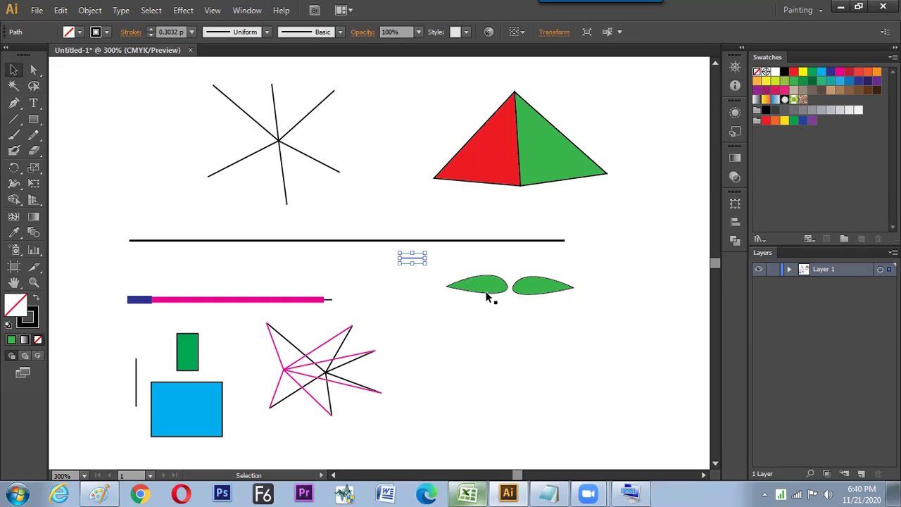
{"action": "left_click", "coordinate": [510, 310]}
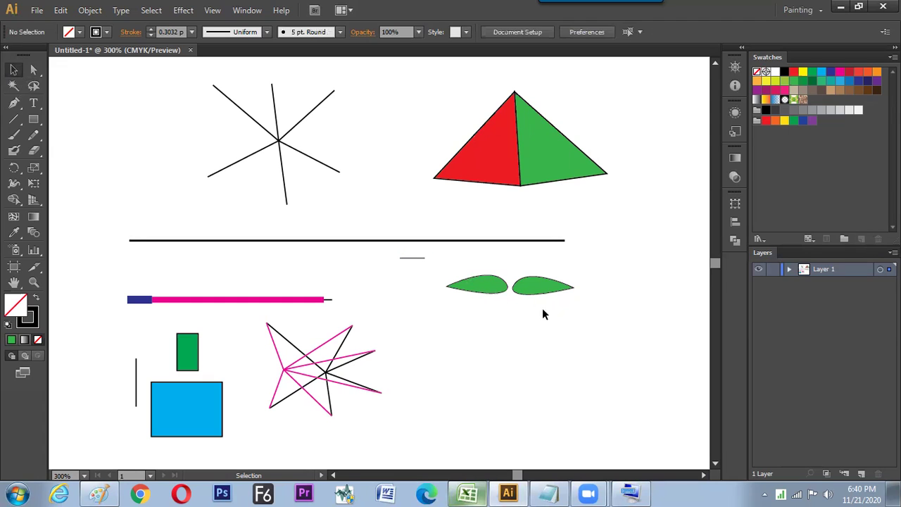
{"action": "left_click", "coordinate": [542, 285]}
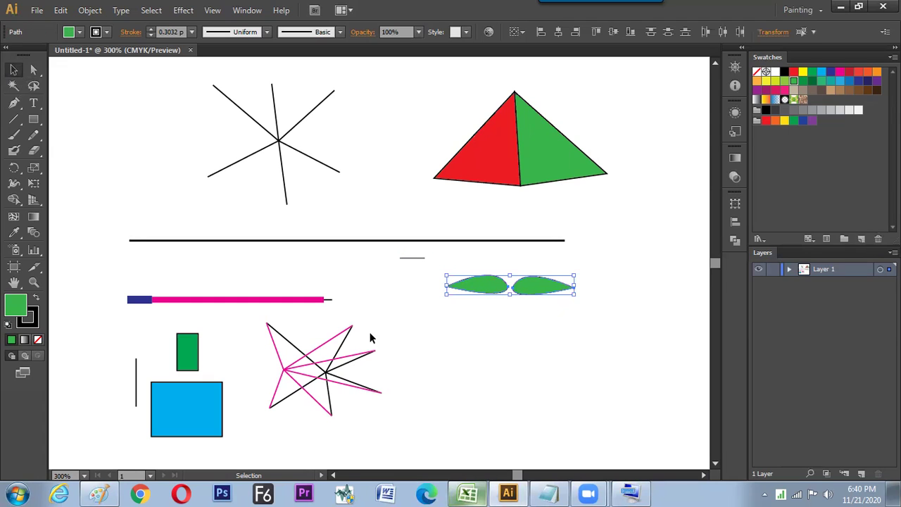
{"action": "left_click", "coordinate": [479, 291]}
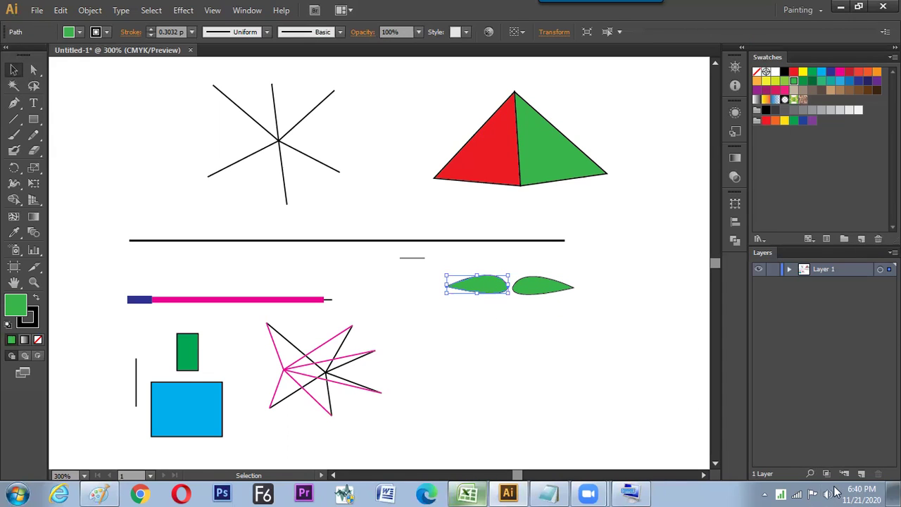
Step: Raise the system speaker volume, and leave the left leaf deselected
{"action": "left_click", "coordinate": [829, 492]}
{"action": "left_click_drag", "start_coordinate": [826, 377], "coordinate": [829, 348]}
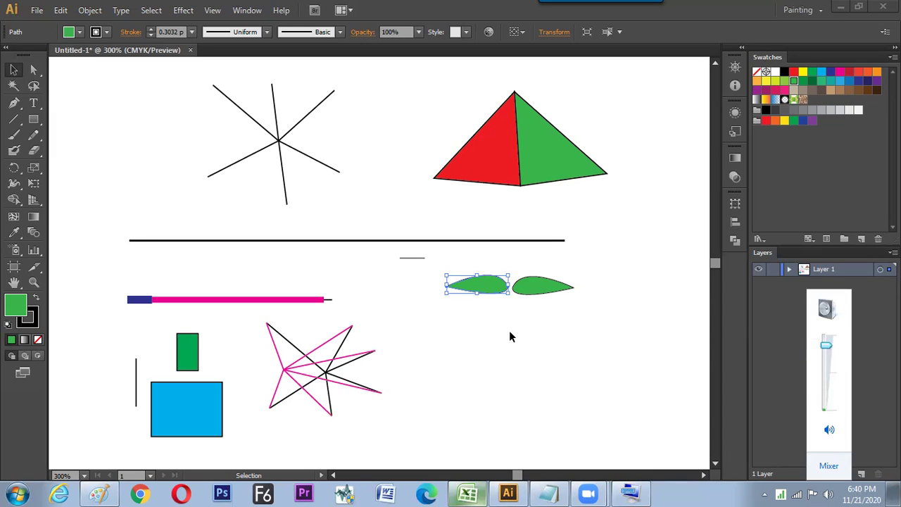
{"action": "left_click", "coordinate": [482, 291]}
{"action": "left_click", "coordinate": [462, 270]}
Step: Draw a horizontal line about 17.5 mm long below the leaf pair and bend it downward by converting its left anchor to smooth
{"action": "left_click", "coordinate": [14, 119]}
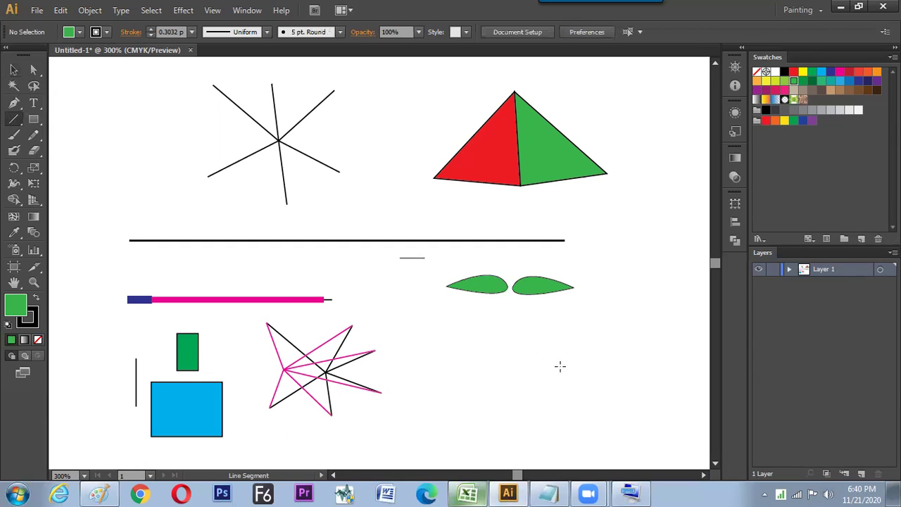
{"action": "left_click_drag", "start_coordinate": [574, 358], "coordinate": [474, 358]}
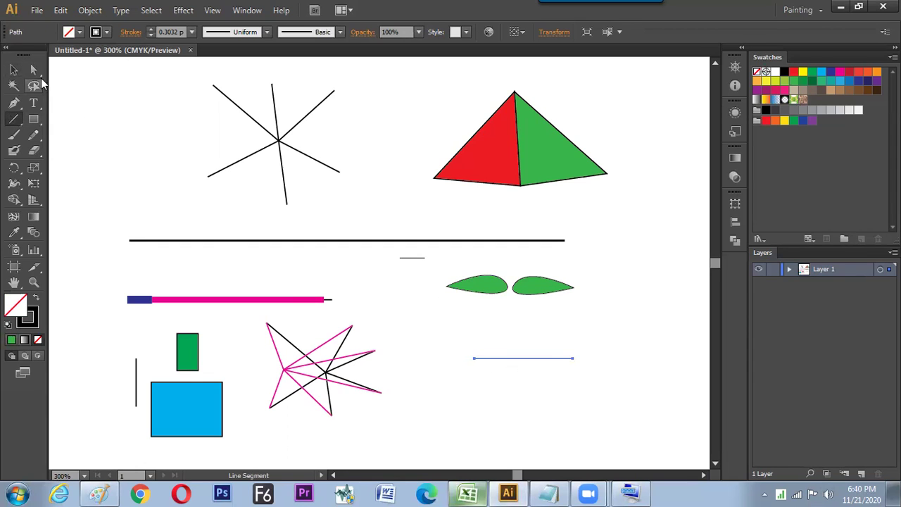
{"action": "left_click", "coordinate": [35, 70]}
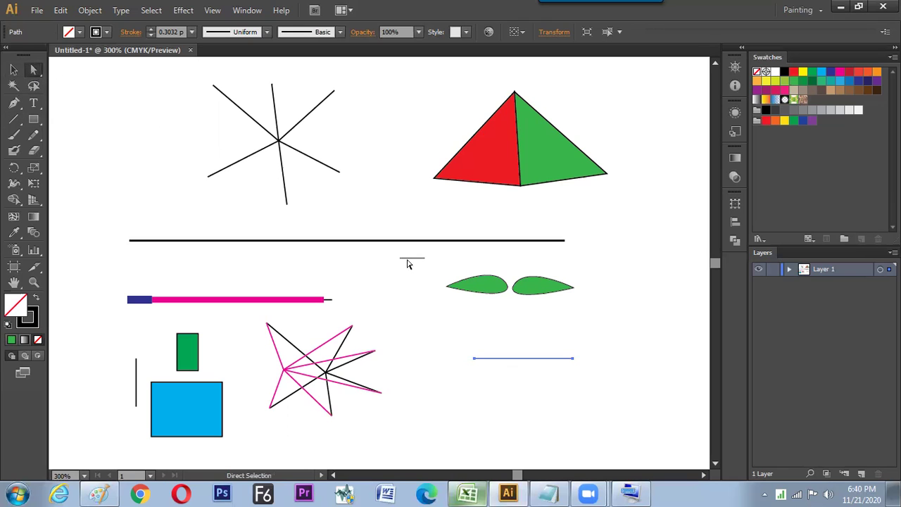
{"action": "left_click_drag", "start_coordinate": [469, 349], "coordinate": [483, 377]}
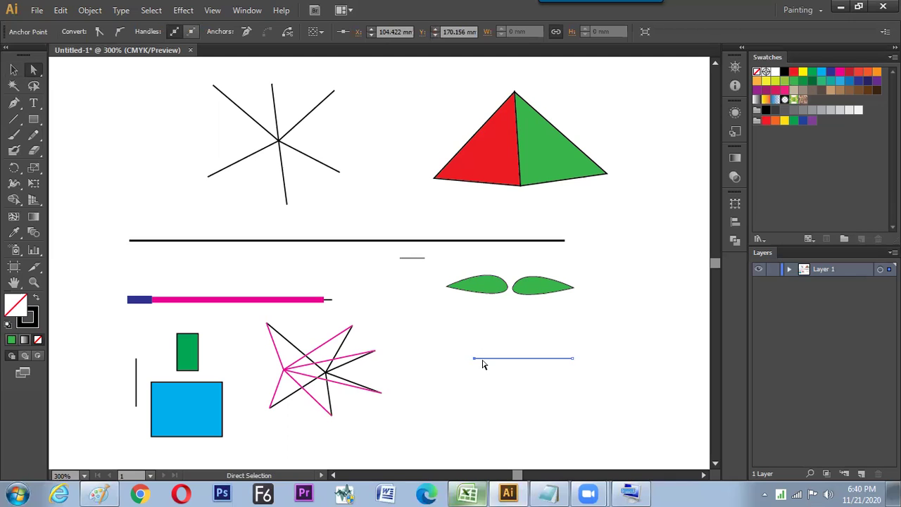
{"action": "left_click", "coordinate": [121, 31]}
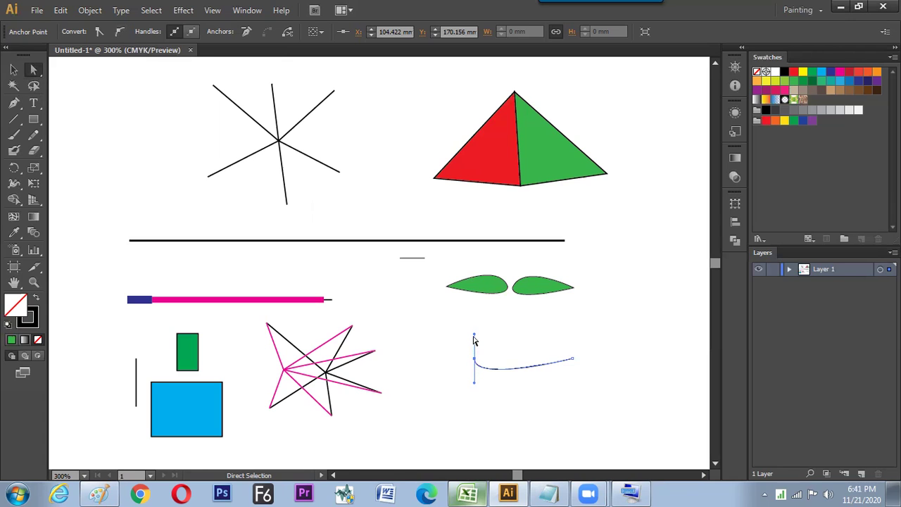
Step: Try to bend a copy of the curve upward from its left anchor to form the leaf's upper edge
{"action": "left_click", "coordinate": [474, 359]}
{"action": "left_click_drag", "start_coordinate": [475, 386], "coordinate": [493, 330]}
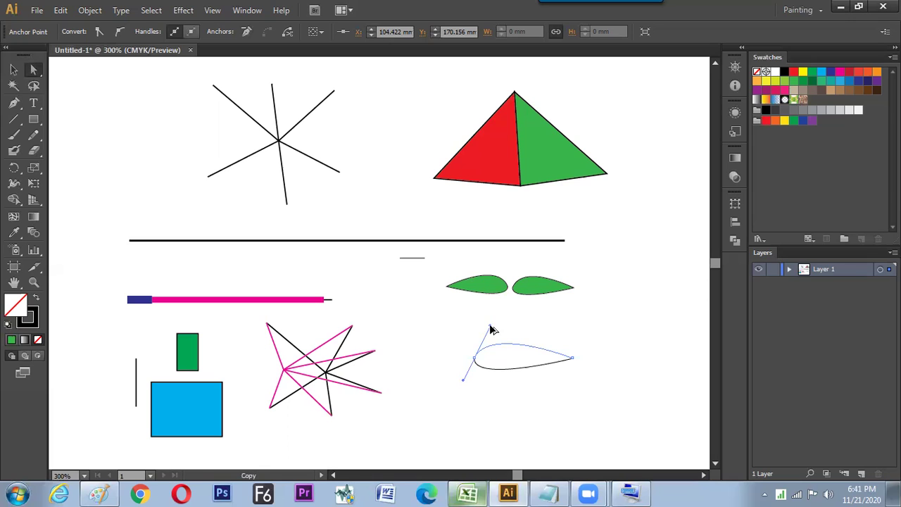
{"action": "left_click_drag", "start_coordinate": [493, 330], "coordinate": [489, 329]}
{"action": "left_click", "coordinate": [501, 350]}
{"action": "left_click", "coordinate": [495, 343]}
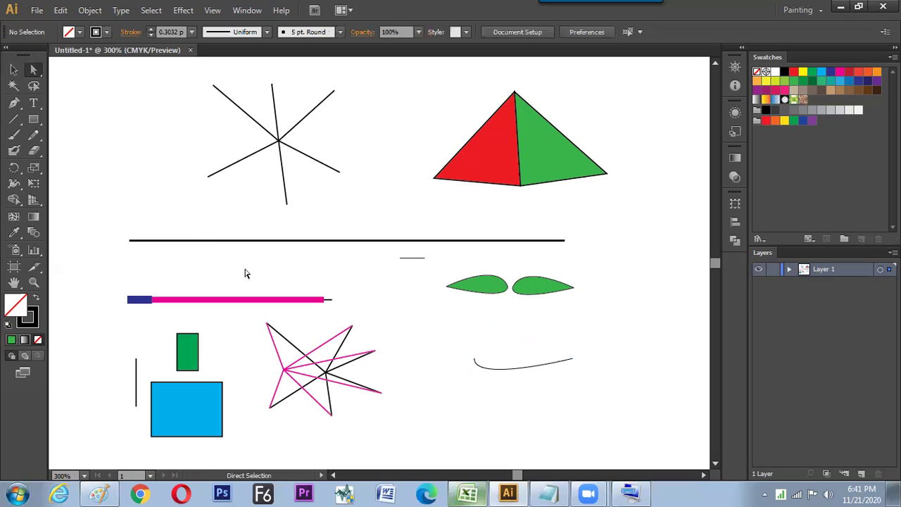
Step: Select the whole curved line, tick the paste-in-place note in Paint, and return to Illustrator
{"action": "left_click", "coordinate": [13, 70]}
{"action": "left_click_drag", "start_coordinate": [523, 346], "coordinate": [512, 390]}
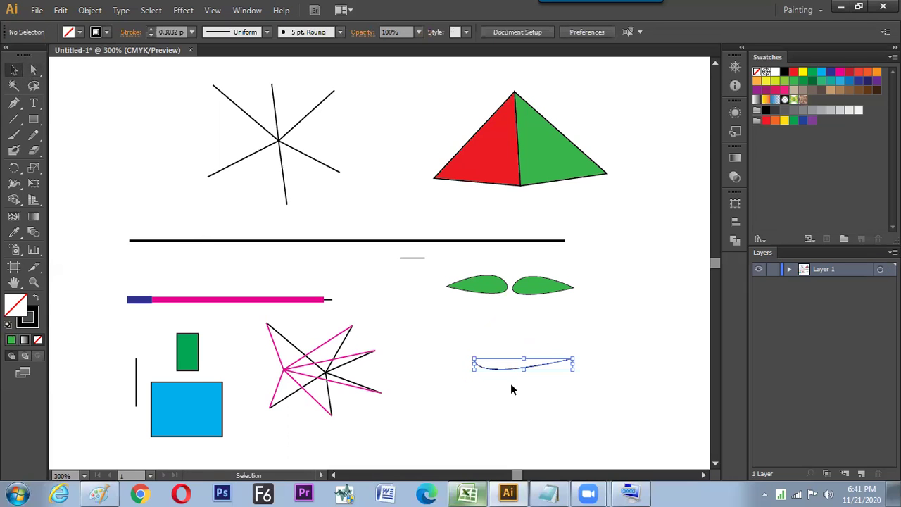
{"action": "left_click", "coordinate": [99, 493]}
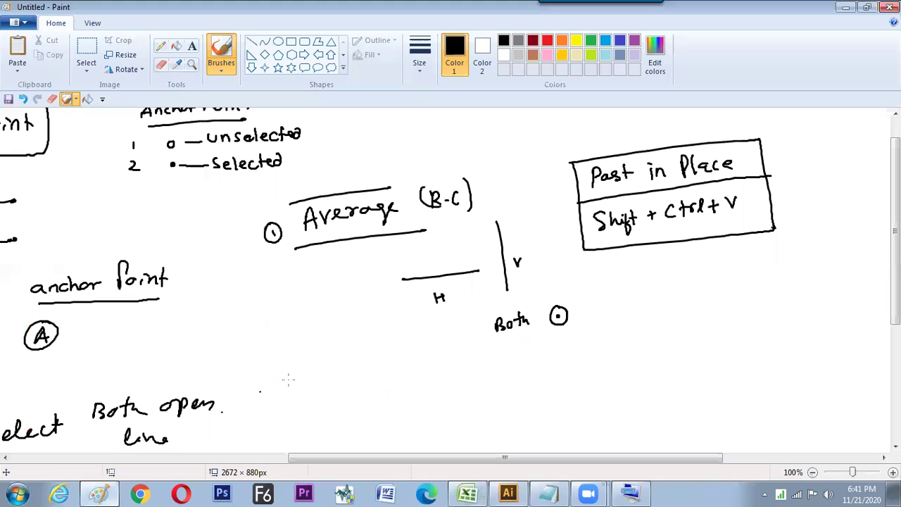
{"action": "left_click_drag", "start_coordinate": [784, 193], "coordinate": [814, 187]}
{"action": "key", "text": "alt+Tab"}
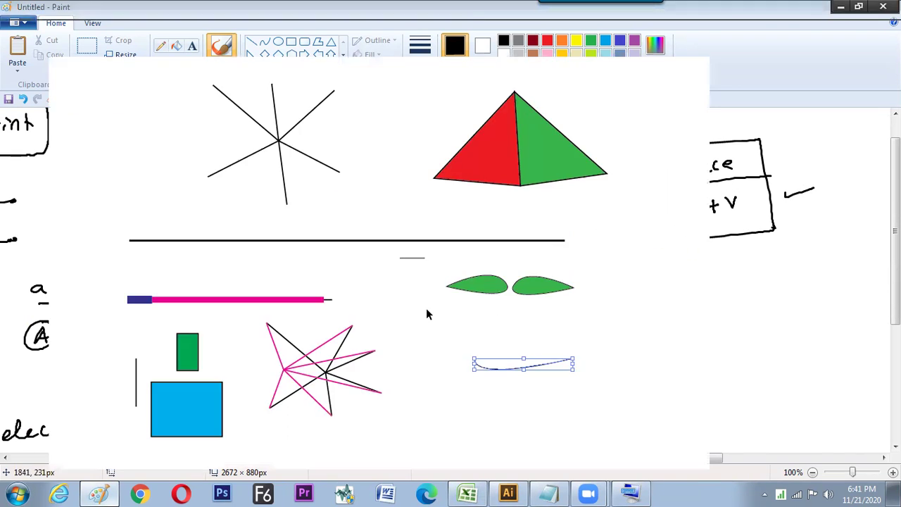
Step: Copy the selected curve and paste the copy in place, exactly over the original
{"action": "left_click", "coordinate": [60, 10]}
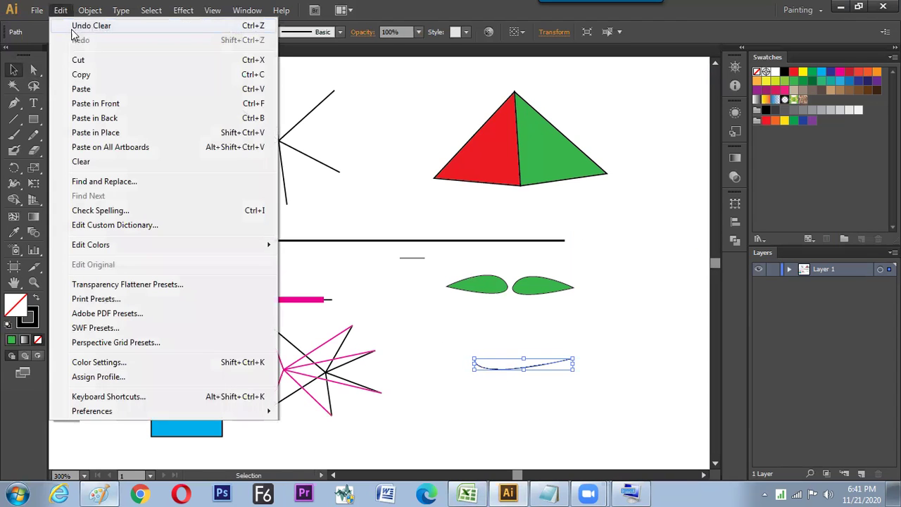
{"action": "left_click", "coordinate": [84, 74]}
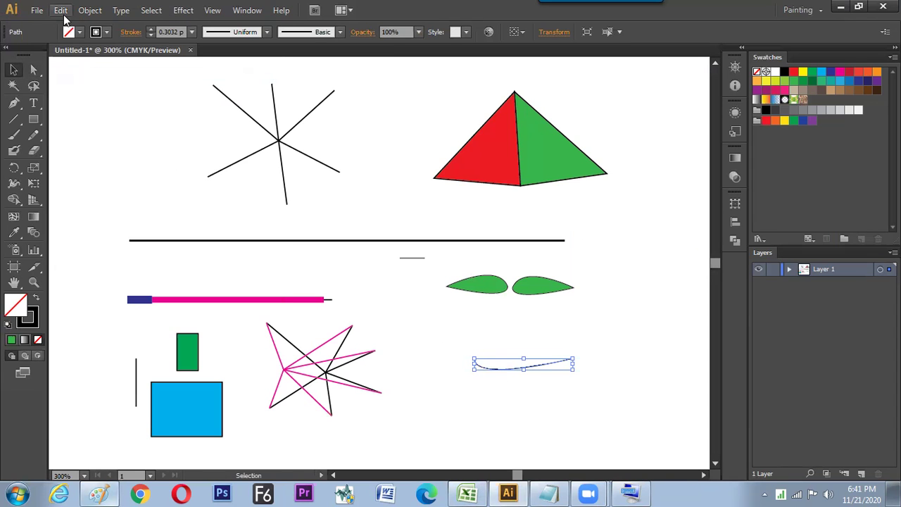
{"action": "left_click", "coordinate": [63, 11]}
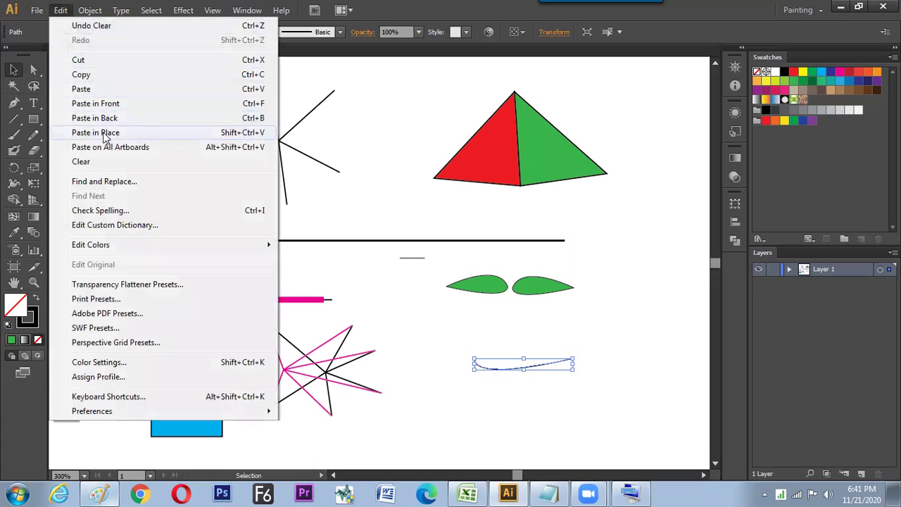
{"action": "left_click", "coordinate": [104, 134]}
Step: Bend the pasted curve upward with its left anchor's handle so both curves outline a leaf, and deselect it
{"action": "left_click", "coordinate": [33, 70]}
{"action": "left_click", "coordinate": [477, 364]}
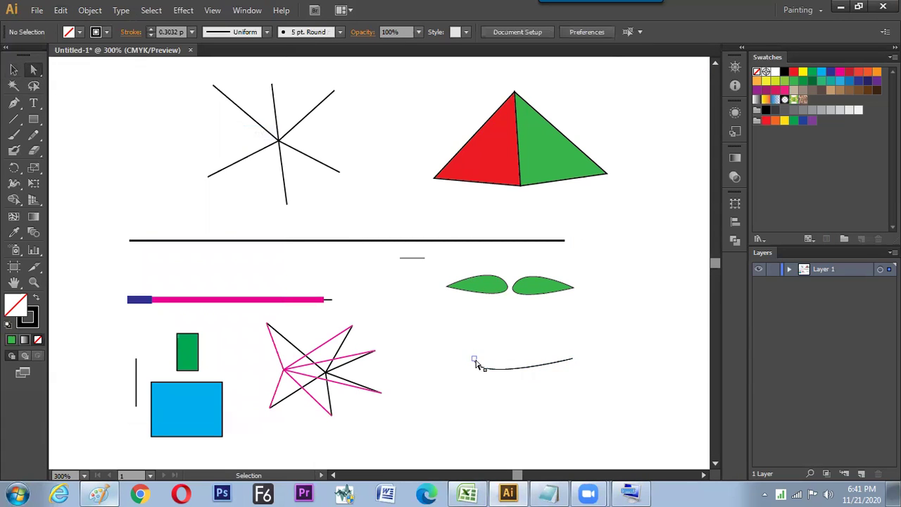
{"action": "left_click", "coordinate": [475, 361]}
{"action": "mouse_move", "coordinate": [475, 361]}
{"action": "left_mouse_down"}
{"action": "mouse_move", "coordinate": [484, 373]}
{"action": "mouse_move", "coordinate": [495, 341]}
{"action": "mouse_move", "coordinate": [468, 345]}
{"action": "left_mouse_up"}
{"action": "left_click", "coordinate": [13, 69]}
{"action": "left_click", "coordinate": [151, 173]}
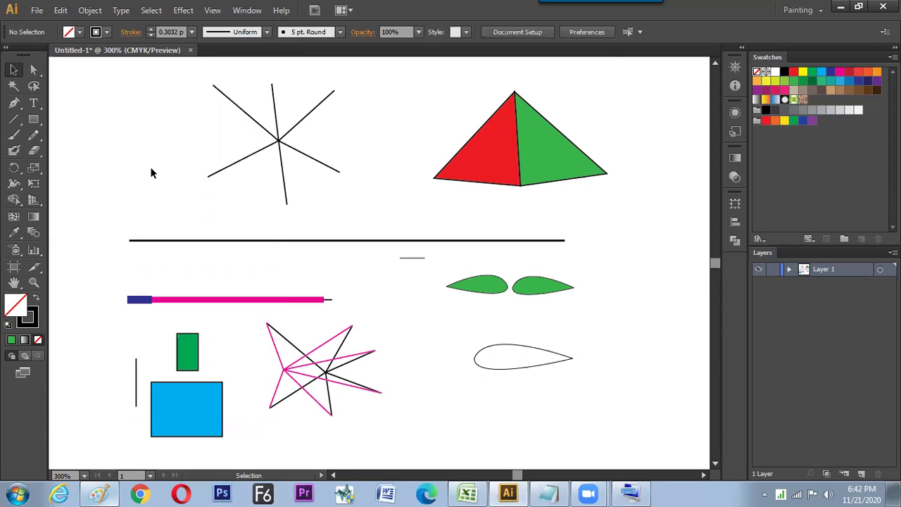
Step: Join the two curves into one leaf path, fill it with a darker green than the small leaves, and deselect it
{"action": "left_click_drag", "start_coordinate": [577, 326], "coordinate": [505, 380]}
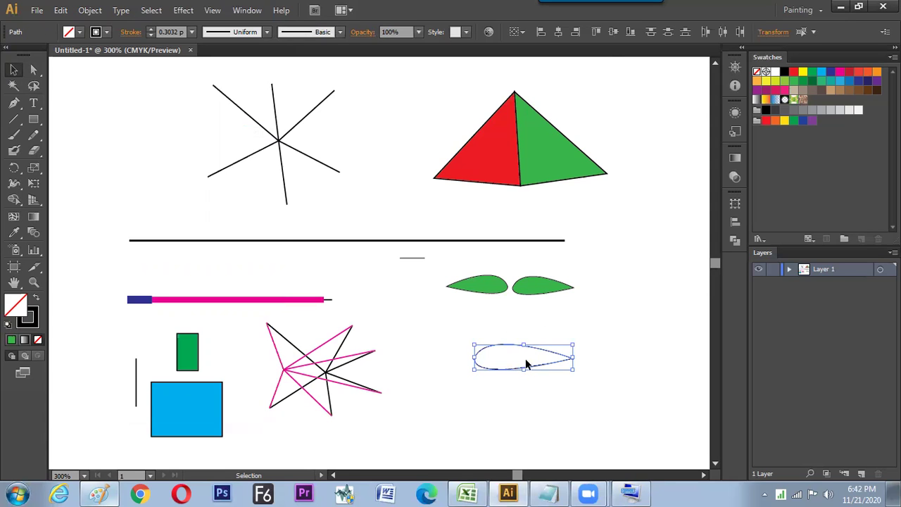
{"action": "left_click", "coordinate": [90, 11]}
{"action": "mouse_move", "coordinate": [138, 285]}
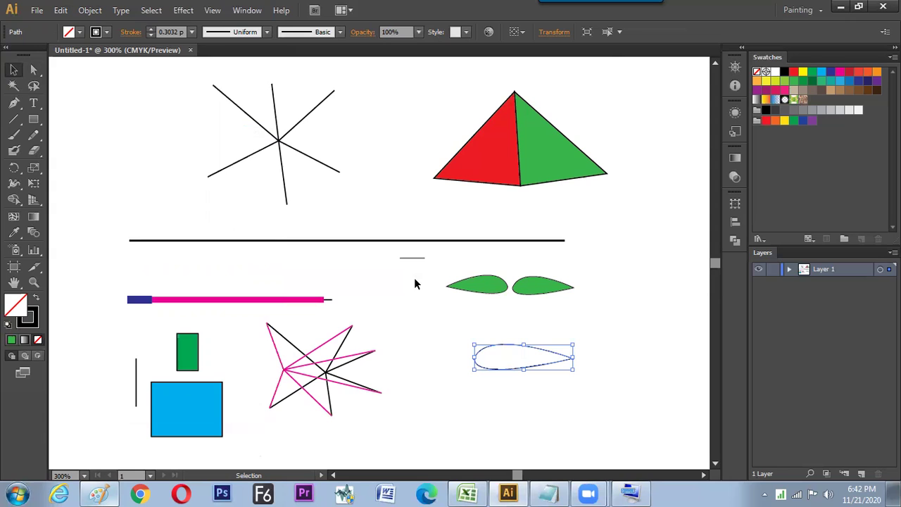
{"action": "left_click", "coordinate": [802, 81]}
{"action": "left_click", "coordinate": [651, 254]}
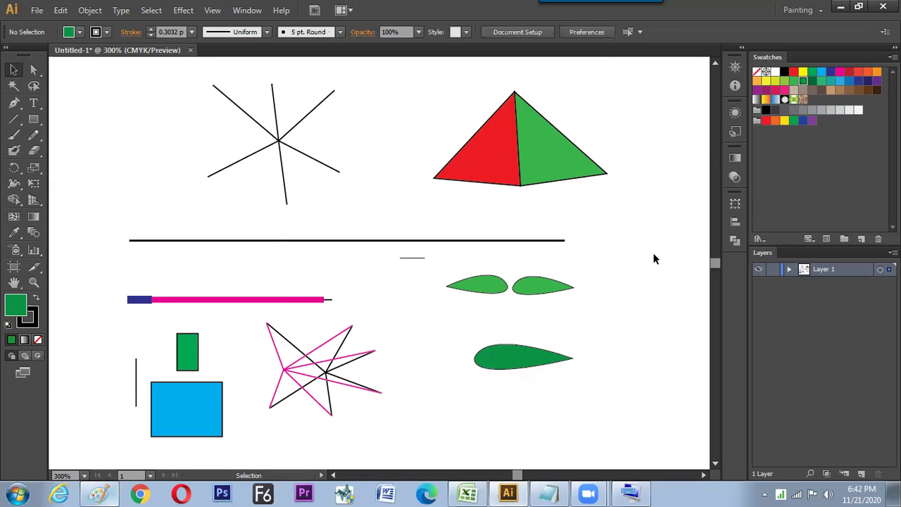
Step: Move the dark green leaf to the right and place a duplicate of it on its left side
{"action": "left_click_drag", "start_coordinate": [527, 352], "coordinate": [592, 352]}
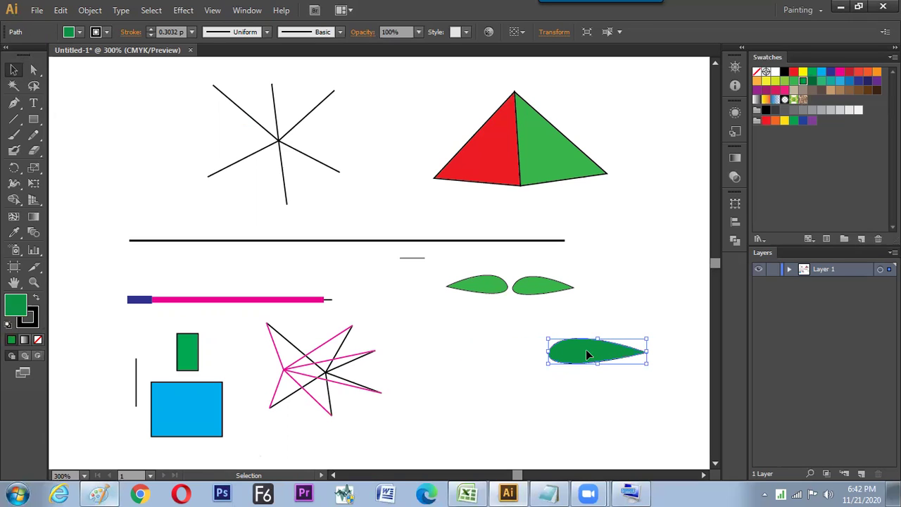
{"action": "key", "text": "alt"}
{"action": "left_click_drag", "start_coordinate": [590, 356], "coordinate": [477, 359]}
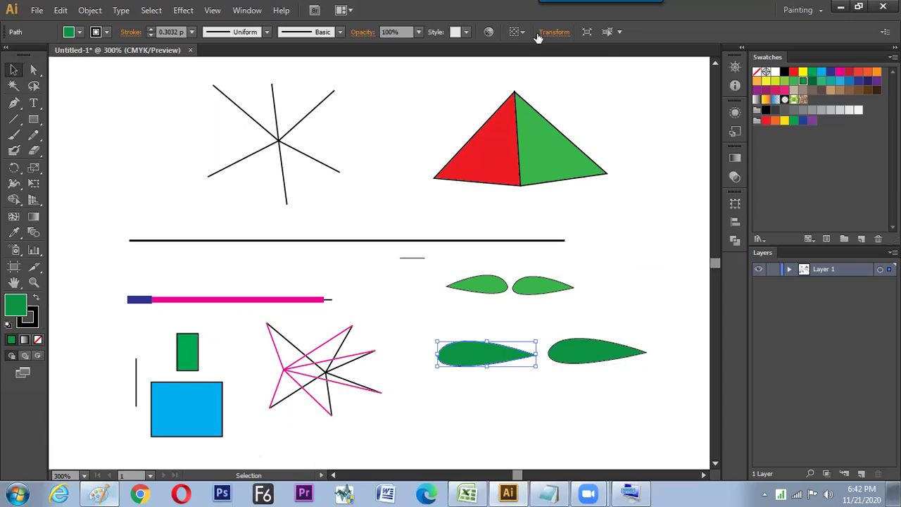
Step: Flip the duplicate leaf horizontally, align its round end close to the other dark green leaf, and deselect it
{"action": "left_click", "coordinate": [556, 32]}
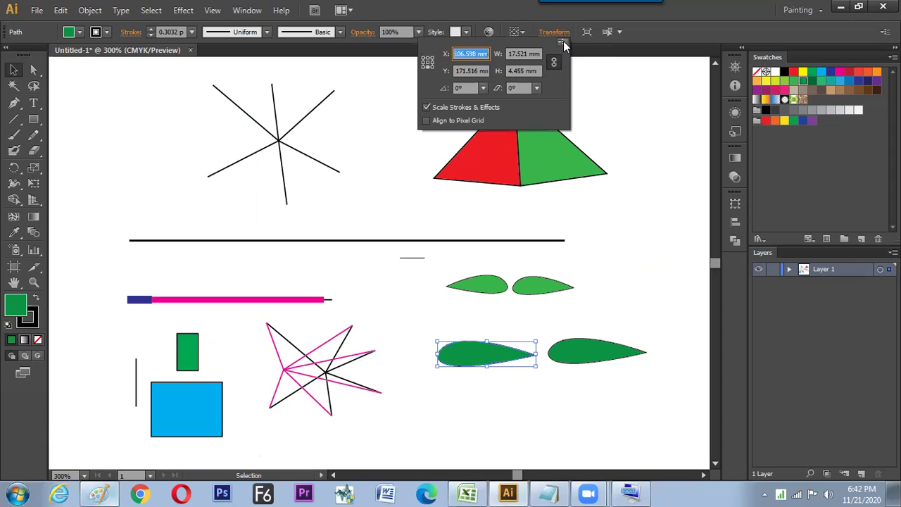
{"action": "left_click", "coordinate": [563, 42]}
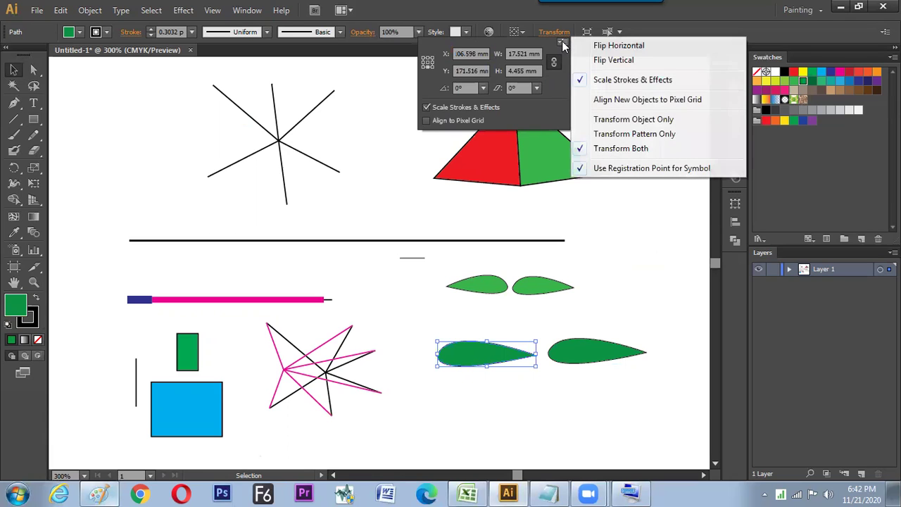
{"action": "left_click", "coordinate": [611, 47]}
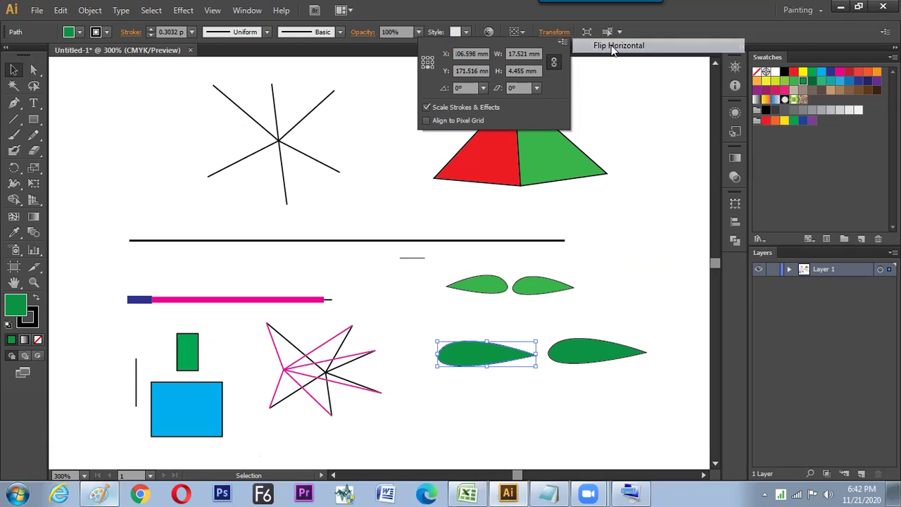
{"action": "mouse_move", "coordinate": [525, 345]}
{"action": "left_mouse_down"}
{"action": "mouse_move", "coordinate": [519, 349]}
{"action": "mouse_move", "coordinate": [526, 349]}
{"action": "left_mouse_up"}
{"action": "left_click", "coordinate": [519, 386]}
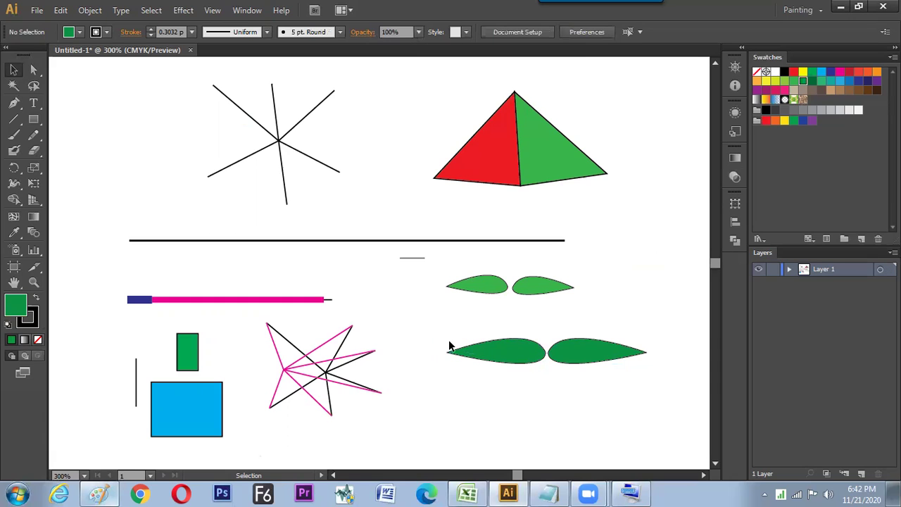
Step: Draw a short horizontal line between the light green and dark green leaf pairs, and deselect it
{"action": "left_click", "coordinate": [13, 118]}
{"action": "left_click_drag", "start_coordinate": [518, 318], "coordinate": [593, 317]}
{"action": "key", "text": "v"}
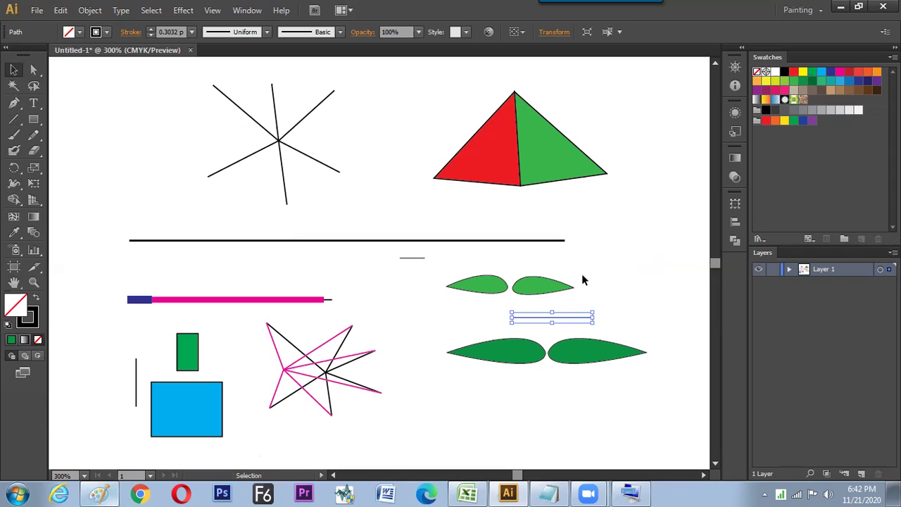
{"action": "left_click", "coordinate": [535, 386]}
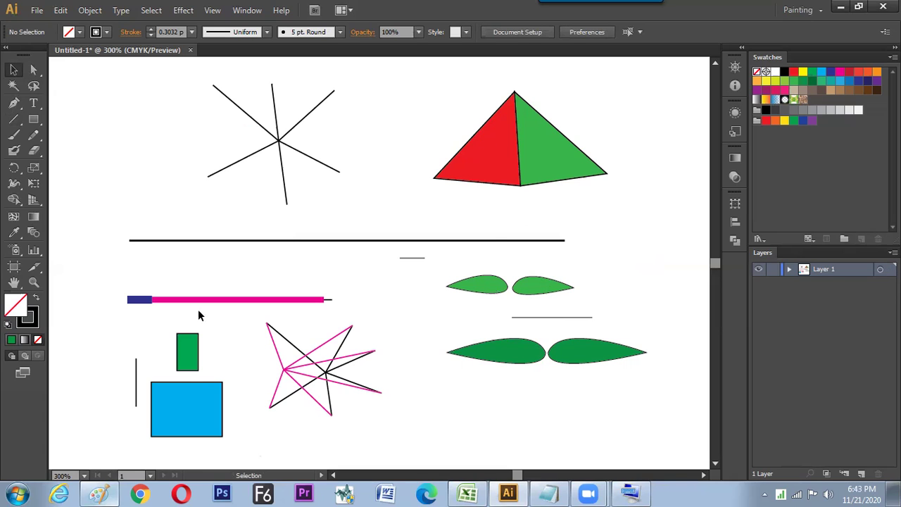
{"action": "left_click", "coordinate": [544, 317]}
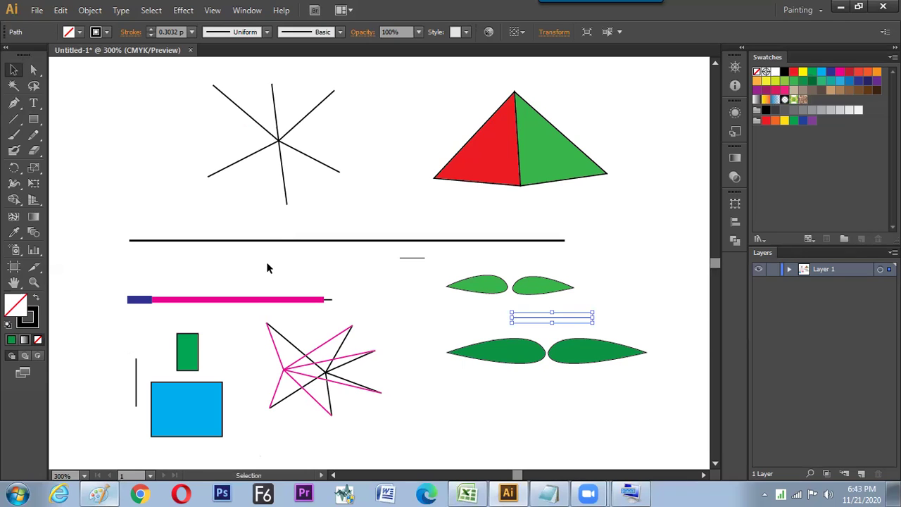
{"action": "left_click", "coordinate": [487, 355]}
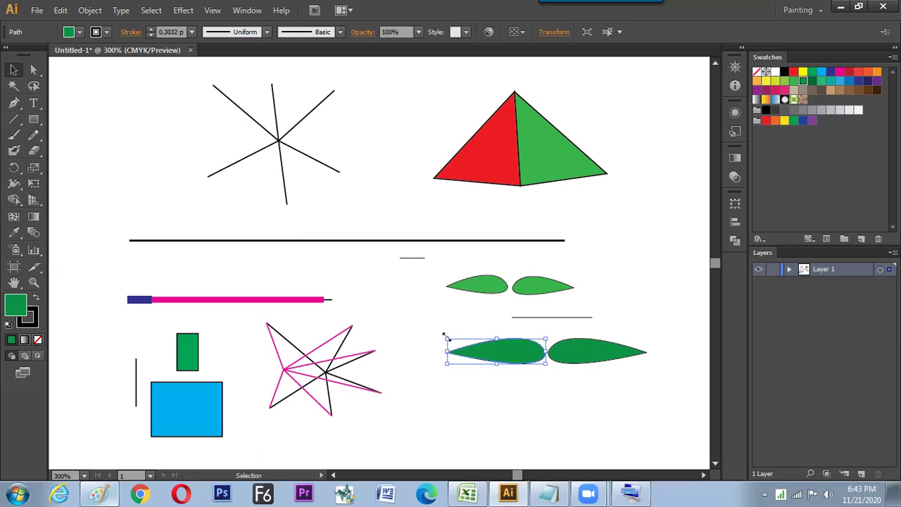
{"action": "left_click", "coordinate": [209, 410]}
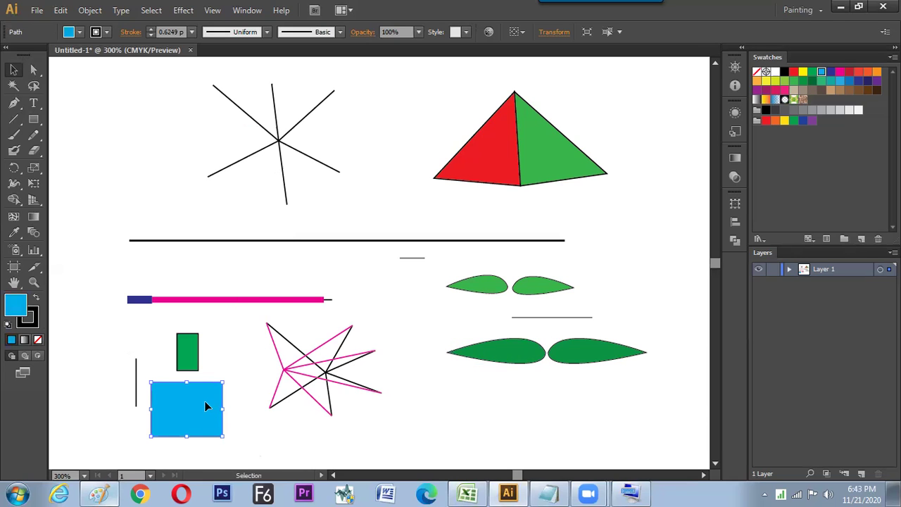
{"action": "left_click", "coordinate": [194, 363]}
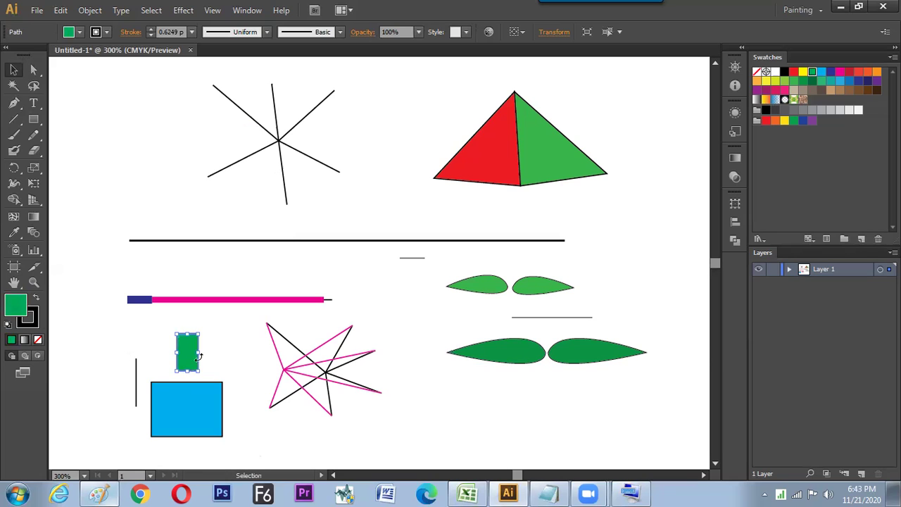
{"action": "left_click", "coordinate": [483, 163]}
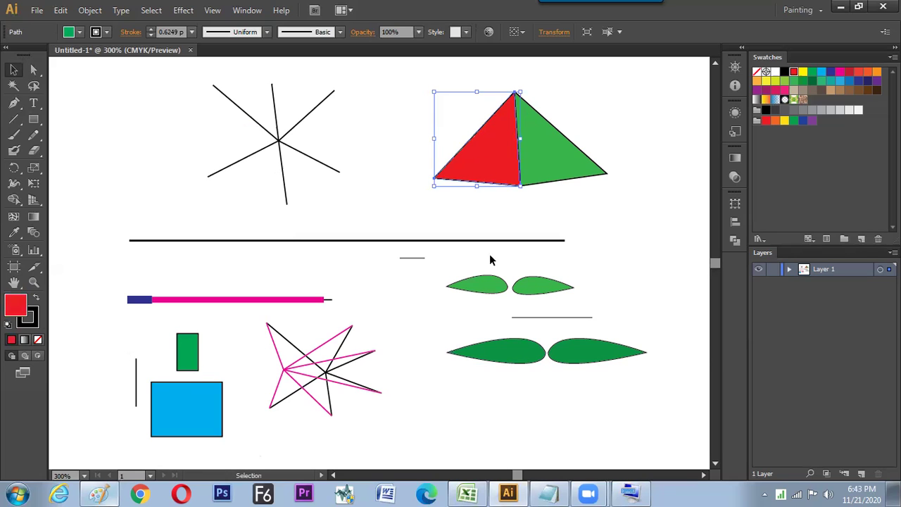
{"action": "left_click", "coordinate": [507, 352]}
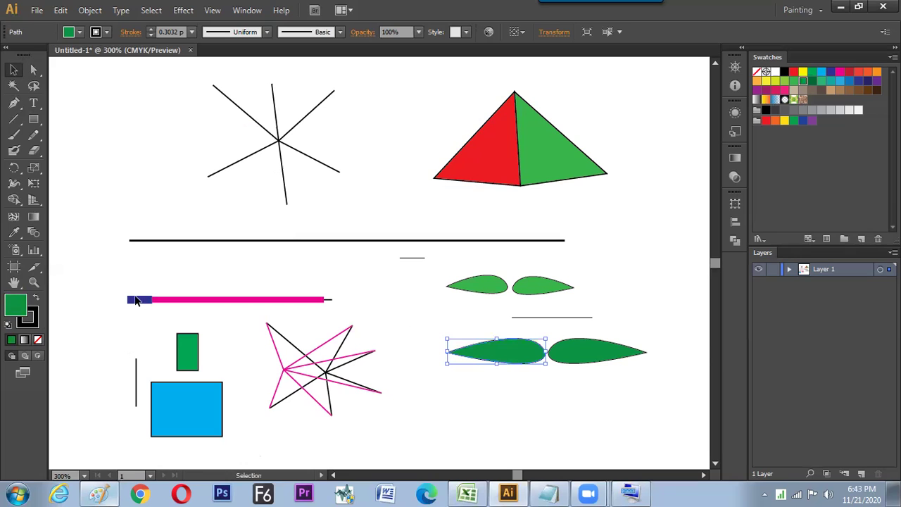
{"action": "left_click_drag", "start_coordinate": [115, 285], "coordinate": [358, 311]}
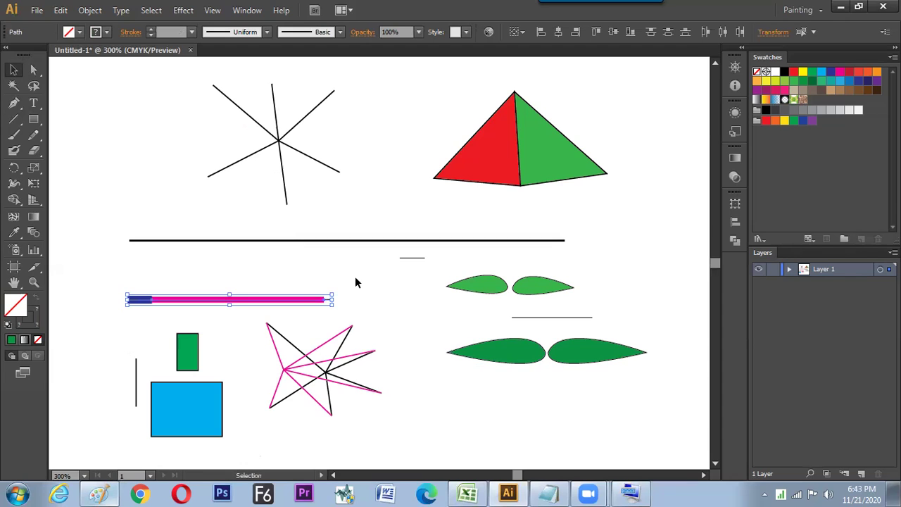
{"action": "left_click", "coordinate": [14, 119]}
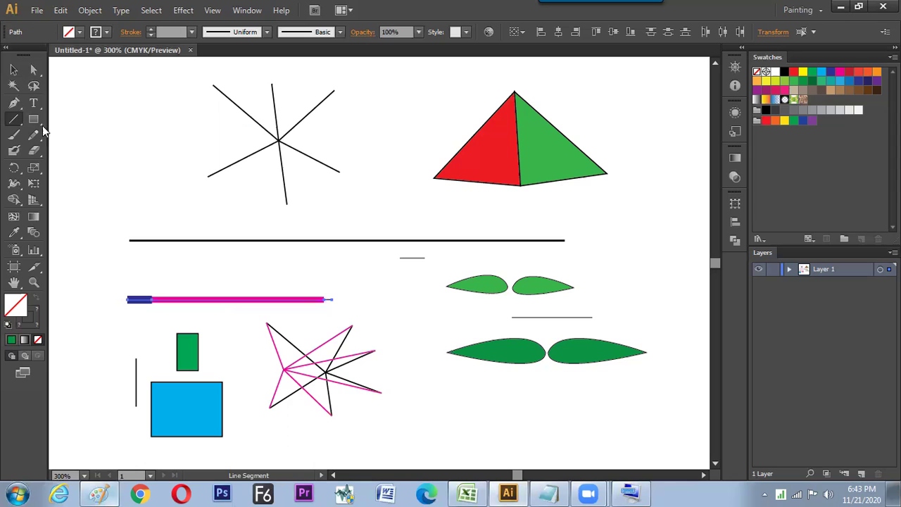
{"action": "left_click", "coordinate": [14, 69]}
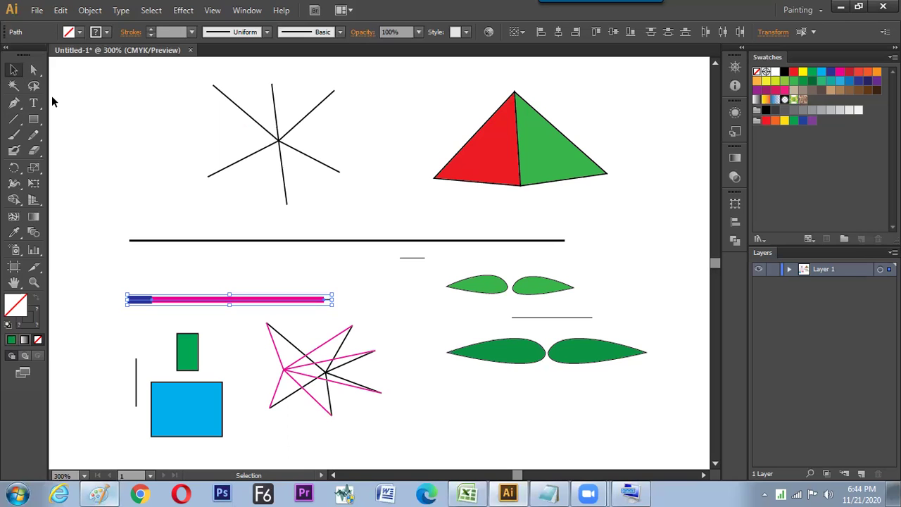
{"action": "left_click", "coordinate": [304, 279]}
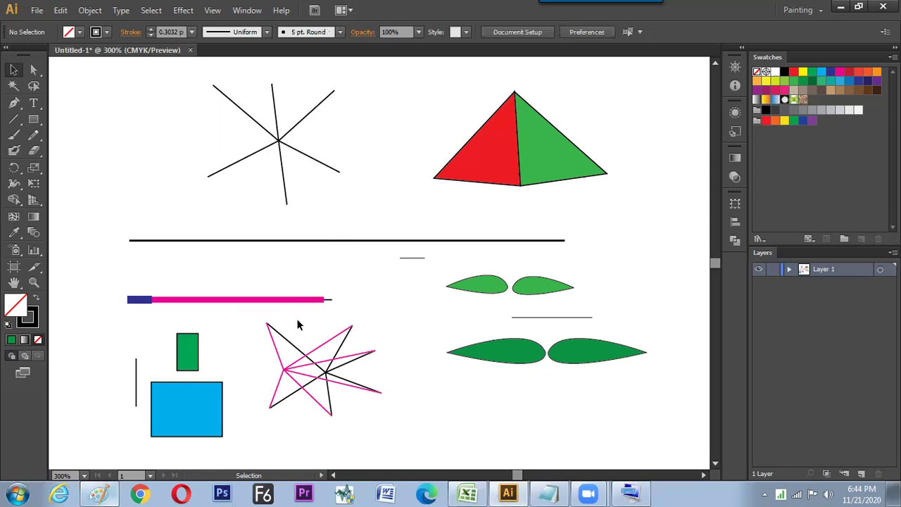
{"action": "left_click", "coordinate": [295, 381]}
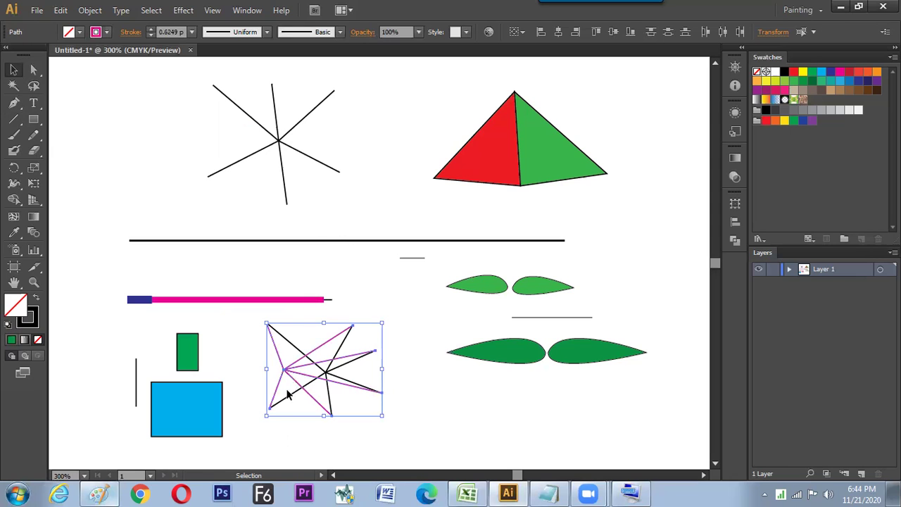
{"action": "left_click", "coordinate": [257, 371]}
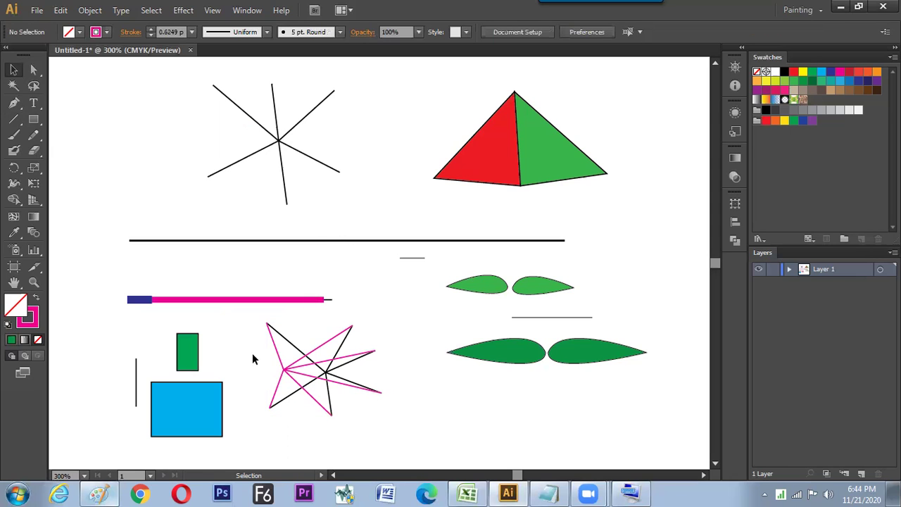
Step: Switch to the Excel topic list and review the tangent, anchor point, example and align entries
{"action": "left_click", "coordinate": [467, 493]}
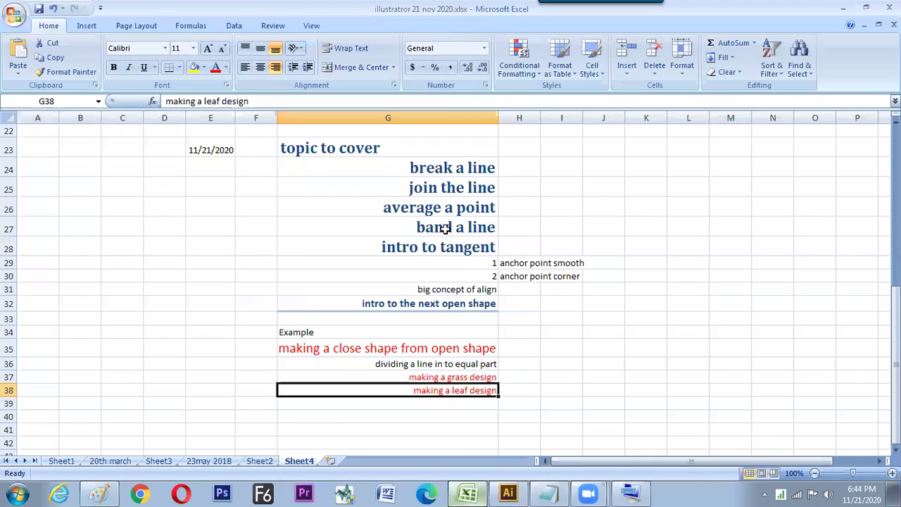
{"action": "left_click", "coordinate": [445, 250]}
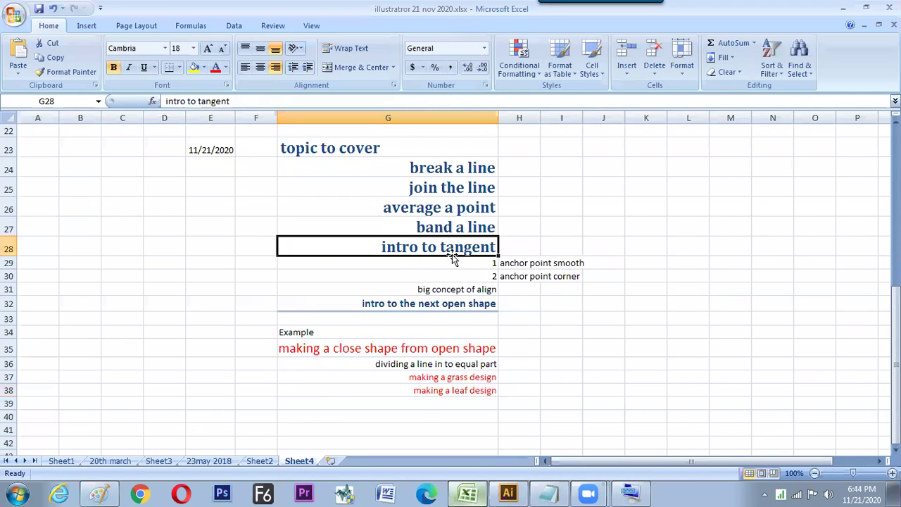
{"action": "left_click", "coordinate": [520, 265]}
{"action": "left_click", "coordinate": [520, 277]}
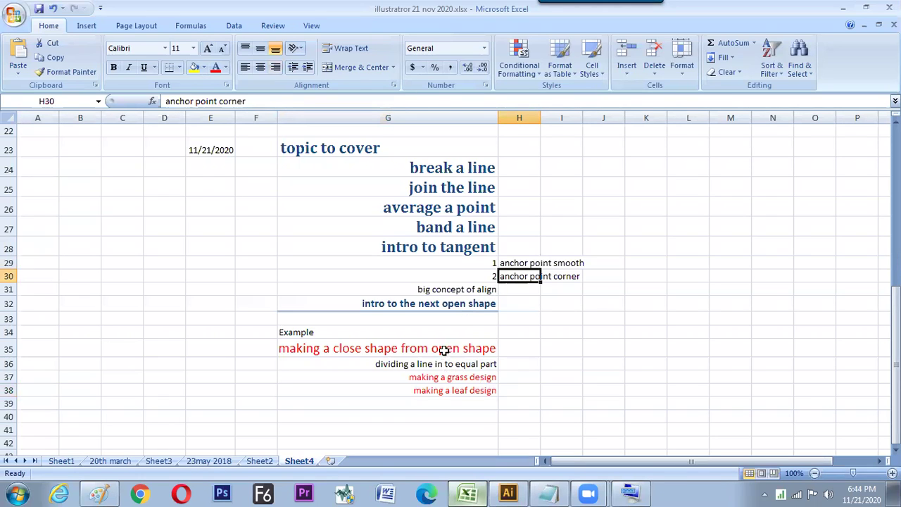
{"action": "left_click", "coordinate": [451, 390]}
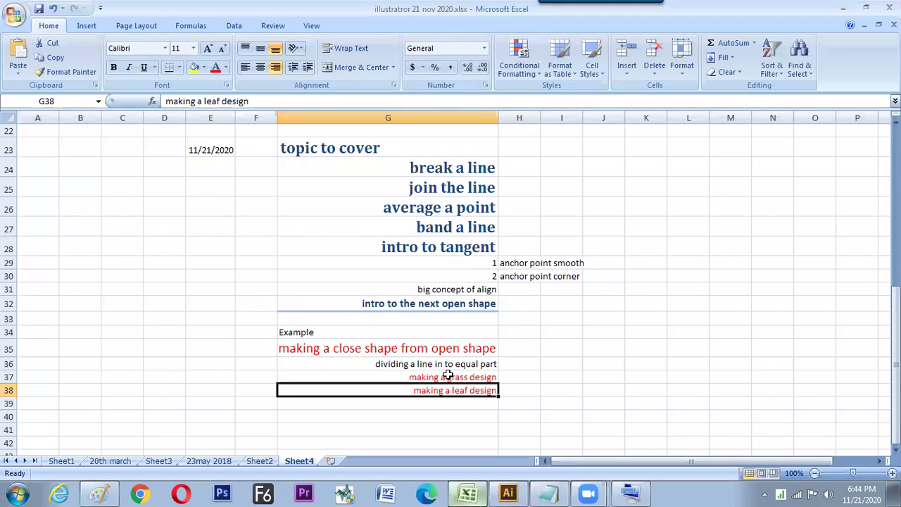
{"action": "left_click", "coordinate": [449, 349]}
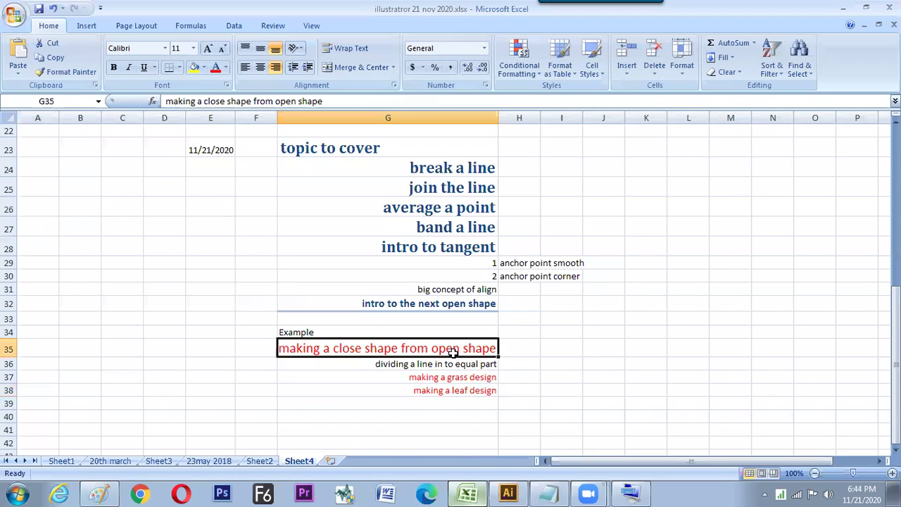
{"action": "left_click", "coordinate": [425, 365]}
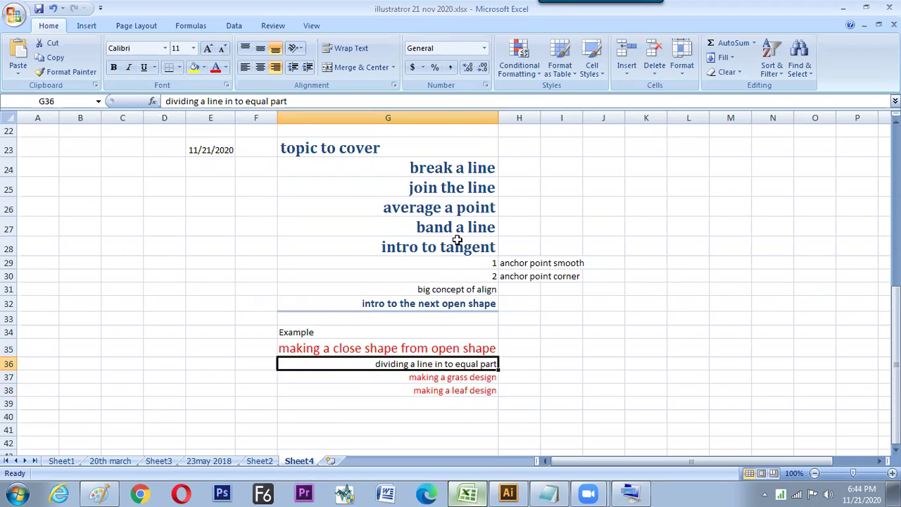
{"action": "key", "text": "alt"}
{"action": "key", "text": "alt+Tab"}
{"action": "key", "text": "alt+Tab"}
{"action": "left_click", "coordinate": [482, 291]}
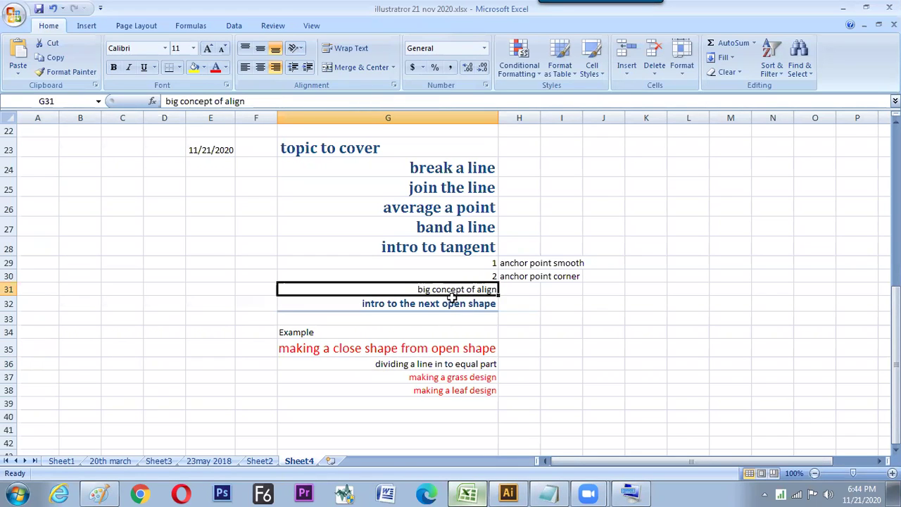
Step: Switch back to Illustrator and draw three separate vertical magenta lines in the empty area below the blue rectangle
{"action": "key", "text": "alt+Tab"}
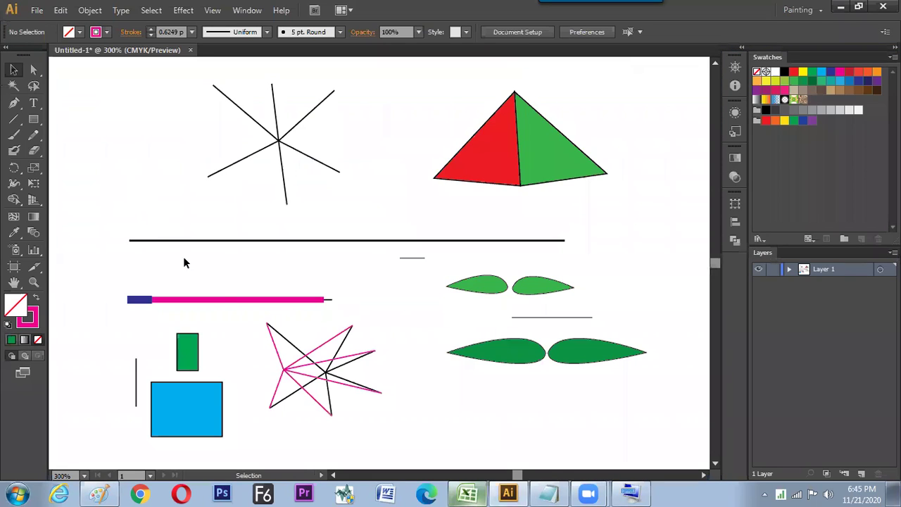
{"action": "scroll", "coordinate": [211, 268], "scroll_direction": "down", "scroll_amount": 10}
{"action": "key", "text": "backslash"}
{"action": "left_click_drag", "start_coordinate": [185, 215], "coordinate": [185, 288]}
{"action": "left_click_drag", "start_coordinate": [250, 224], "coordinate": [250, 283]}
{"action": "left_click_drag", "start_coordinate": [321, 220], "coordinate": [320, 279]}
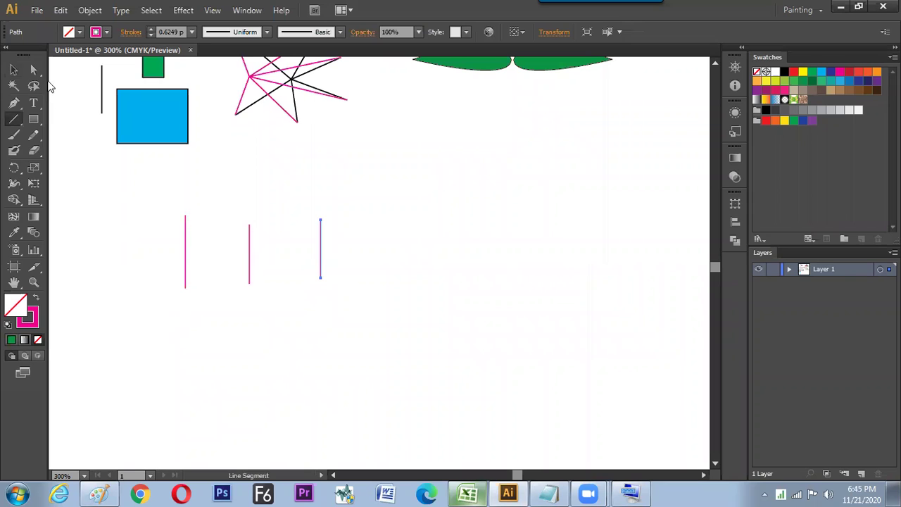
Step: Try aligning the three vertical lines by their top, bottom and right edges, and undo the right alignment
{"action": "left_click", "coordinate": [14, 70]}
{"action": "left_click", "coordinate": [338, 243]}
{"action": "left_click_drag", "start_coordinate": [120, 200], "coordinate": [325, 286]}
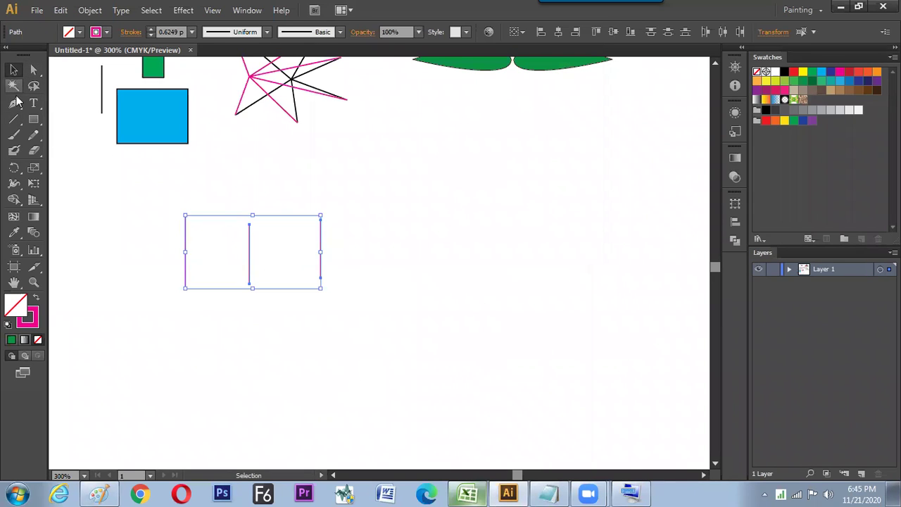
{"action": "left_click_drag", "start_coordinate": [145, 195], "coordinate": [361, 321]}
{"action": "left_click", "coordinate": [595, 32]}
{"action": "left_click", "coordinate": [630, 32]}
{"action": "left_click", "coordinate": [575, 33]}
{"action": "key", "text": "ctrl+z"}
Step: Align the three vertical lines by their vertical centres
{"action": "left_click", "coordinate": [613, 31]}
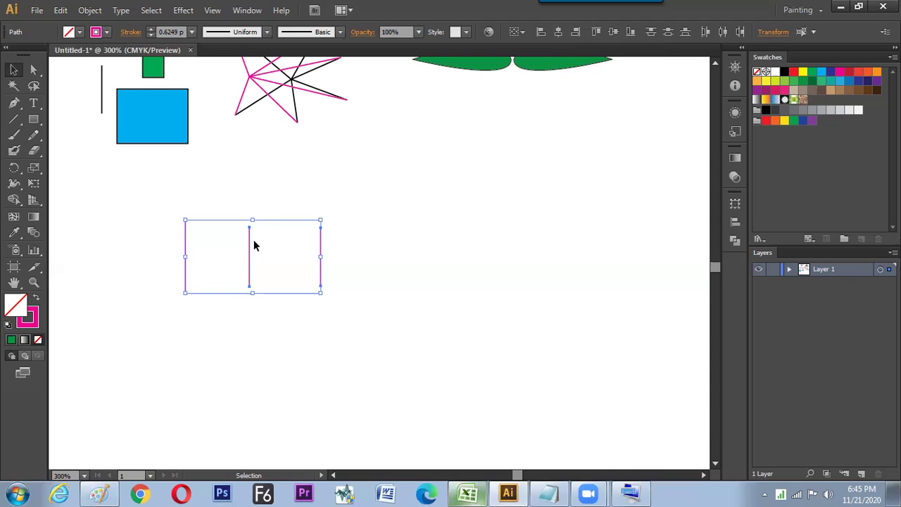
{"action": "left_click", "coordinate": [384, 224]}
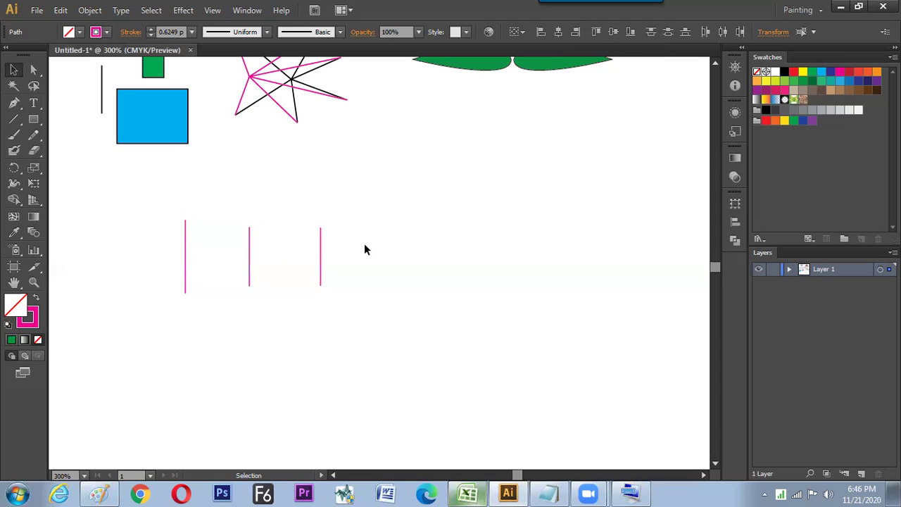
{"action": "left_click_drag", "start_coordinate": [162, 209], "coordinate": [352, 262]}
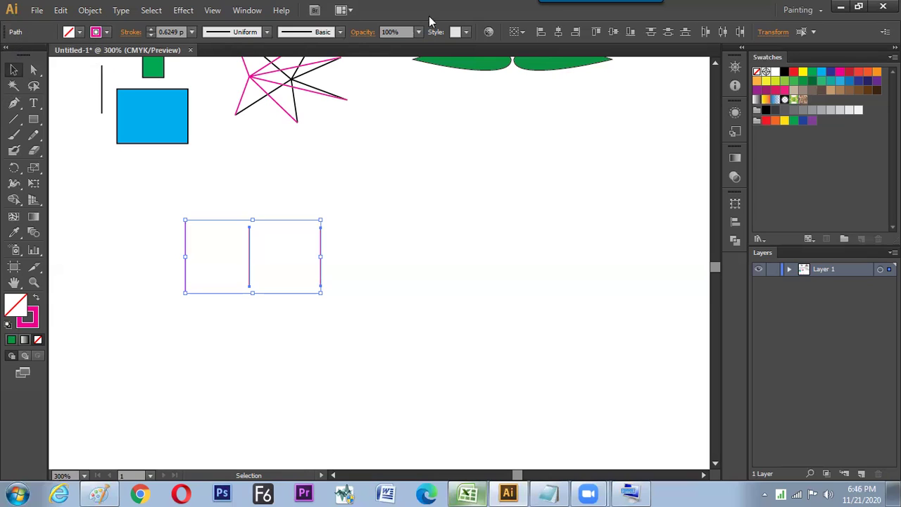
{"action": "left_click", "coordinate": [630, 33]}
Step: Set the stroke weight of the three vertical lines to 4 pt
{"action": "left_click", "coordinate": [17, 122]}
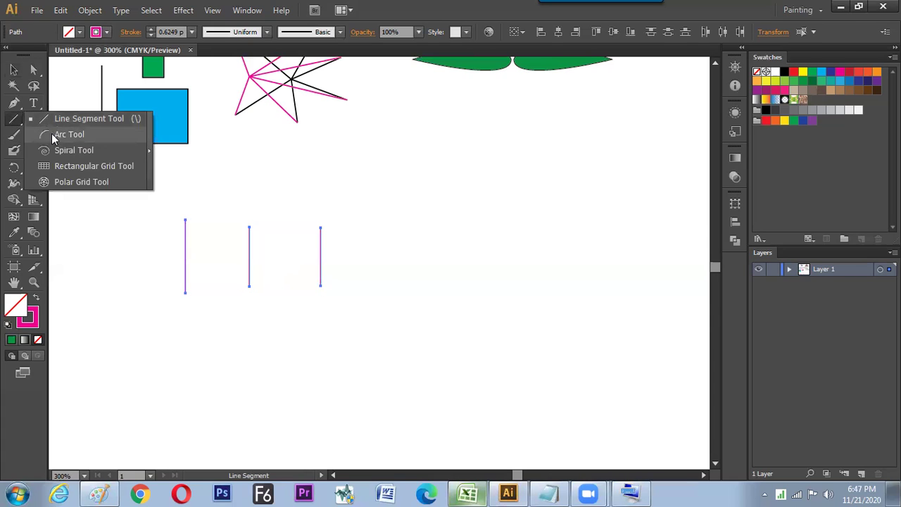
{"action": "left_click", "coordinate": [17, 126]}
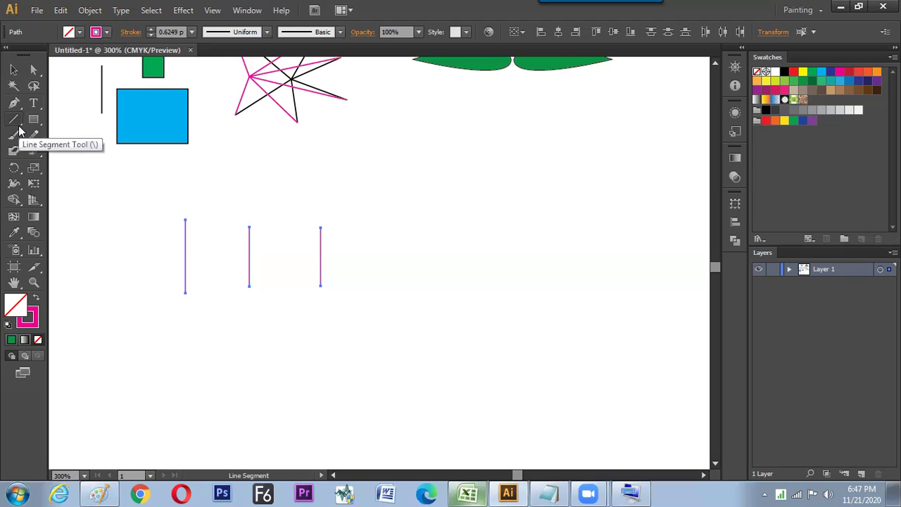
{"action": "key", "text": "v"}
{"action": "left_click_drag", "start_coordinate": [145, 205], "coordinate": [338, 285]}
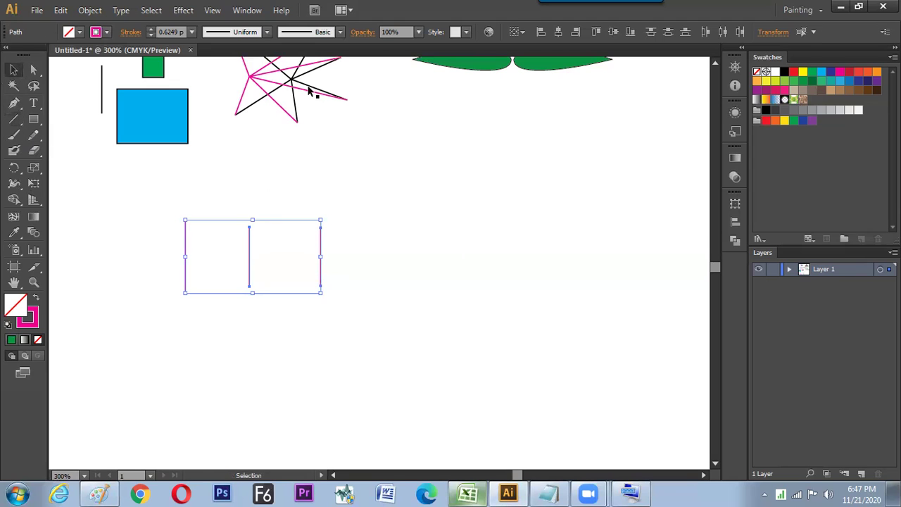
{"action": "left_click", "coordinate": [191, 31]}
{"action": "left_click", "coordinate": [209, 130]}
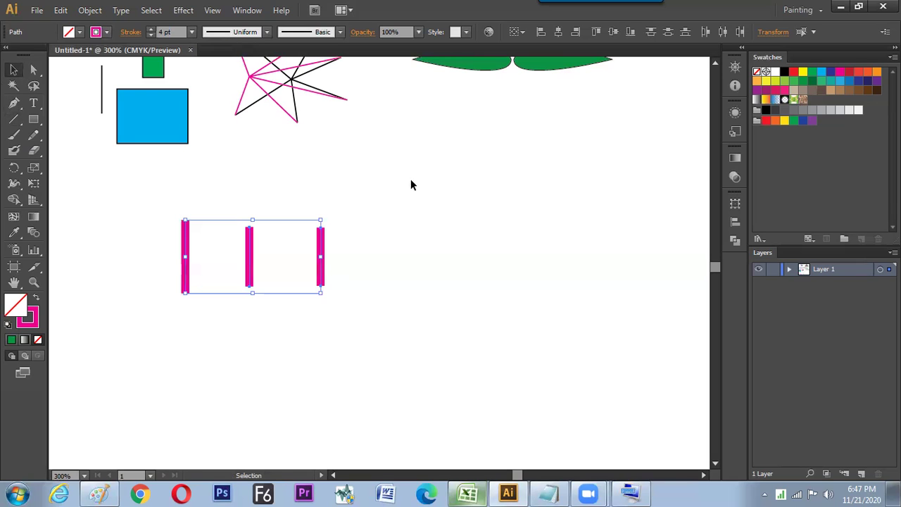
Step: Align the three thick lines by their bottom edges and again by their vertical centres, and deselect them
{"action": "left_click", "coordinate": [148, 220]}
{"action": "left_click_drag", "start_coordinate": [135, 207], "coordinate": [405, 331]}
{"action": "left_click", "coordinate": [630, 33]}
{"action": "left_click", "coordinate": [613, 32]}
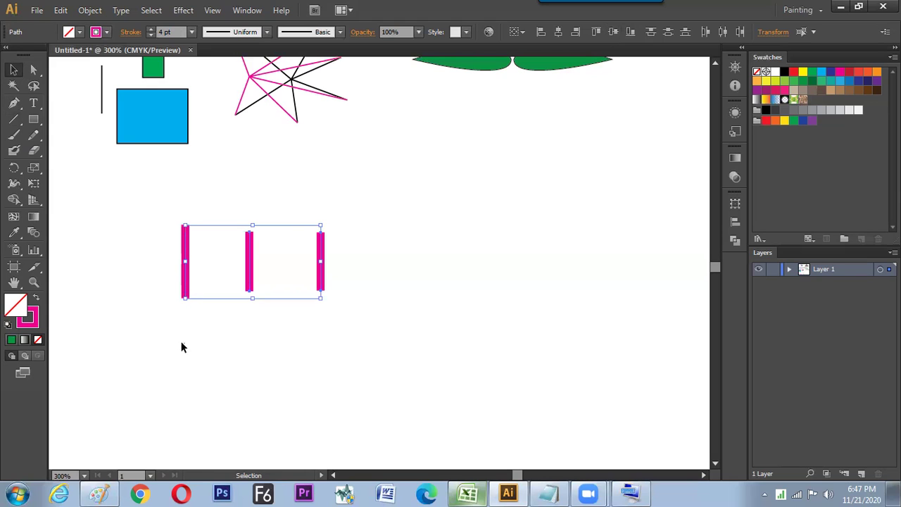
{"action": "left_click", "coordinate": [178, 314]}
{"action": "key", "text": "ctrl+minus"}
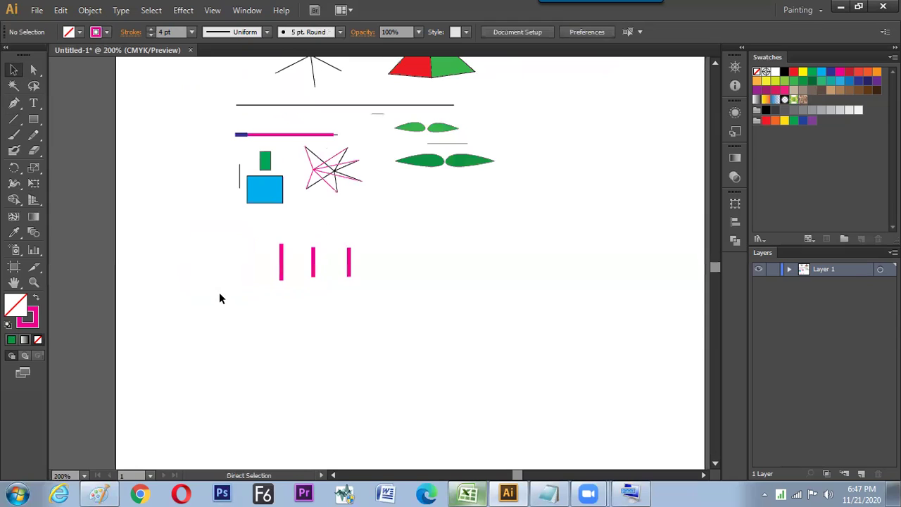
{"action": "key", "text": "ctrl+minus"}
Step: Switch to the Paint notes and write a boxed, check-marked "Align" heading beside the Past in Place box
{"action": "key", "text": "alt+Tab"}
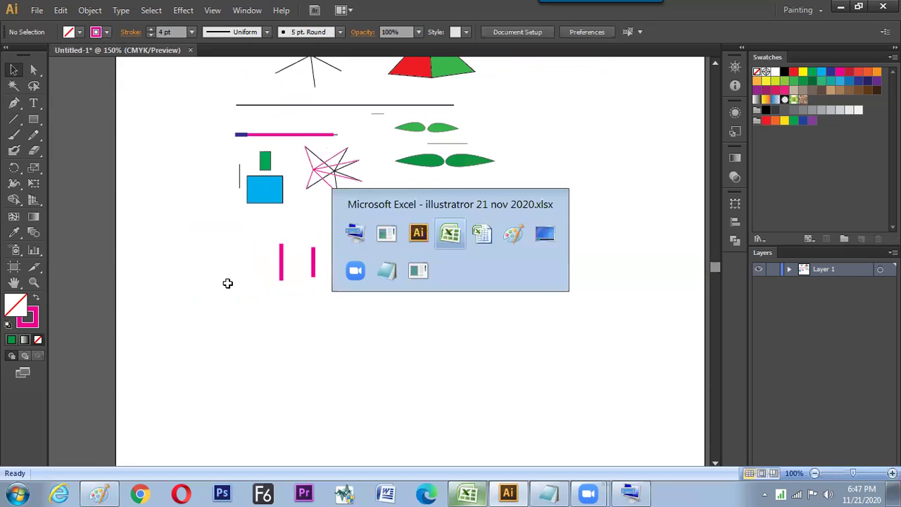
{"action": "left_click", "coordinate": [98, 493]}
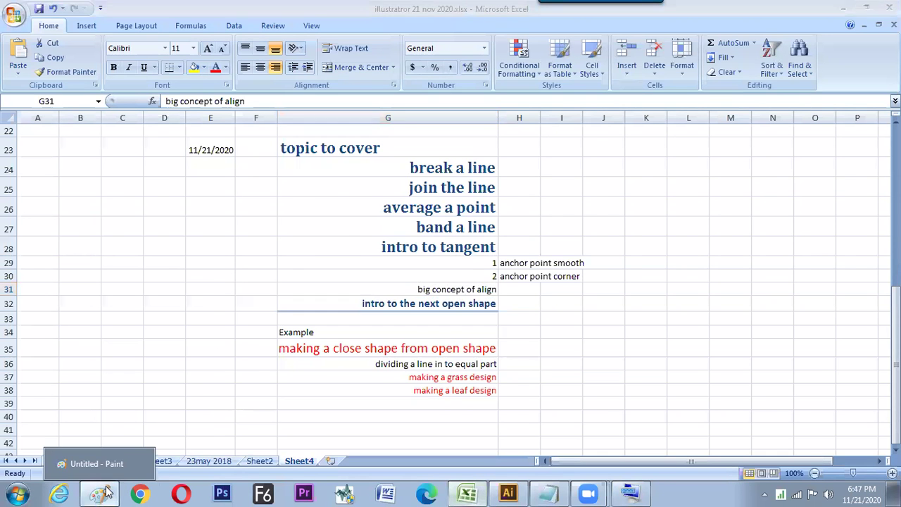
{"action": "scroll", "coordinate": [374, 415], "scroll_direction": "right", "scroll_amount": 5}
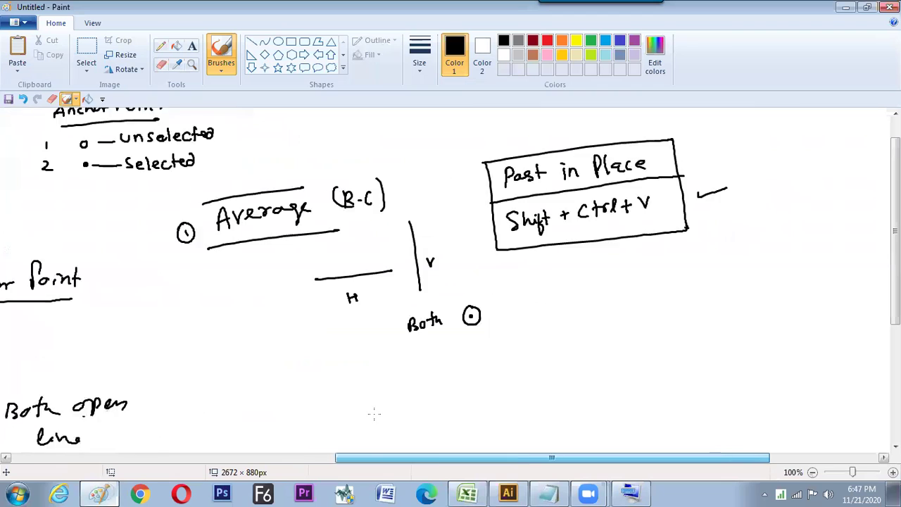
{"action": "mouse_move", "coordinate": [583, 163]}
{"action": "left_mouse_down"}
{"action": "mouse_move", "coordinate": [608, 150]}
{"action": "mouse_move", "coordinate": [615, 173]}
{"action": "mouse_move", "coordinate": [618, 150]}
{"action": "left_mouse_up"}
{"action": "mouse_move", "coordinate": [560, 143]}
{"action": "left_mouse_down"}
{"action": "mouse_move", "coordinate": [642, 133]}
{"action": "mouse_move", "coordinate": [644, 184]}
{"action": "mouse_move", "coordinate": [559, 186]}
{"action": "mouse_move", "coordinate": [563, 143]}
{"action": "left_mouse_up"}
{"action": "left_click_drag", "start_coordinate": [648, 149], "coordinate": [675, 144]}
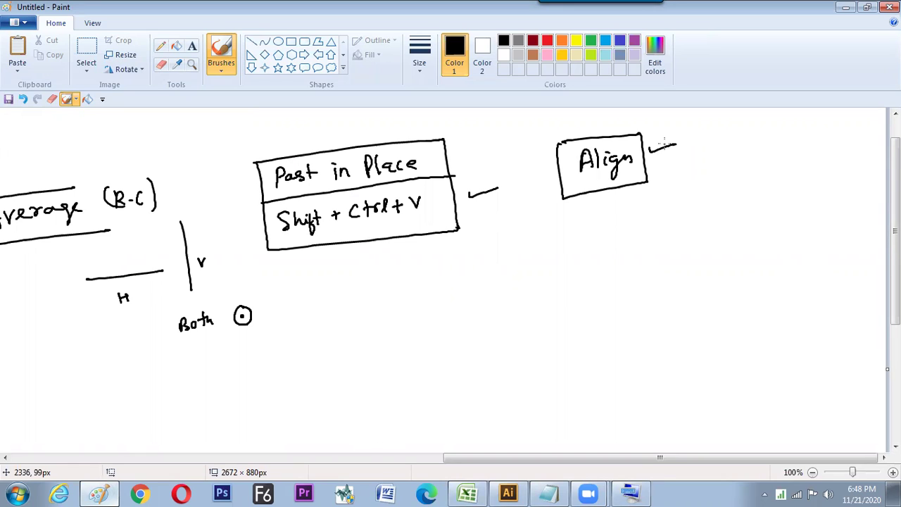
Step: Write "edge Arrangement" under the Align box and draw a stem with a slanted branch line beneath it
{"action": "mouse_move", "coordinate": [593, 223]}
{"action": "left_mouse_down"}
{"action": "mouse_move", "coordinate": [604, 230]}
{"action": "mouse_move", "coordinate": [617, 218]}
{"action": "mouse_move", "coordinate": [617, 242]}
{"action": "mouse_move", "coordinate": [636, 222]}
{"action": "left_mouse_up"}
{"action": "mouse_move", "coordinate": [643, 210]}
{"action": "left_mouse_down"}
{"action": "mouse_move", "coordinate": [685, 209]}
{"action": "mouse_move", "coordinate": [688, 222]}
{"action": "mouse_move", "coordinate": [712, 205]}
{"action": "left_mouse_up"}
{"action": "left_click_drag", "start_coordinate": [714, 197], "coordinate": [721, 200]}
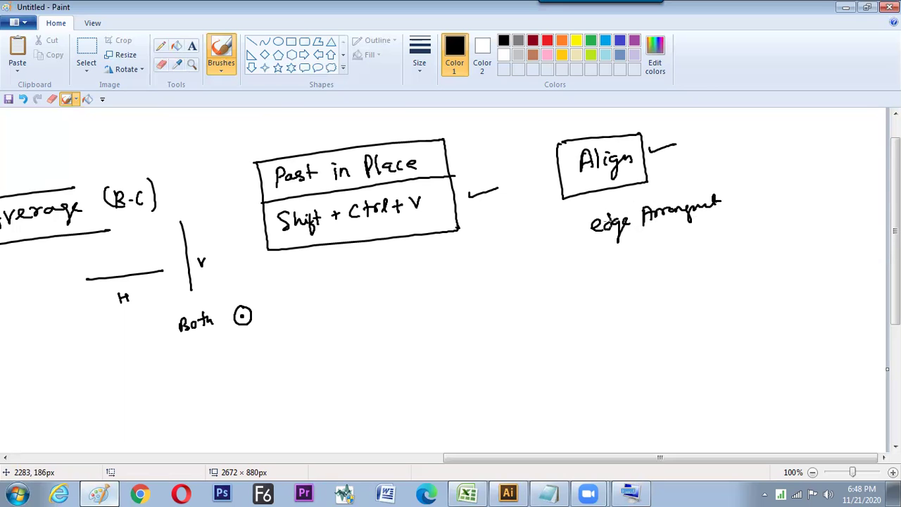
{"action": "left_click_drag", "start_coordinate": [577, 209], "coordinate": [582, 259]}
{"action": "mouse_move", "coordinate": [503, 281]}
{"action": "left_mouse_down"}
{"action": "mouse_move", "coordinate": [690, 238]}
{"action": "mouse_move", "coordinate": [697, 268]}
{"action": "left_mouse_up"}
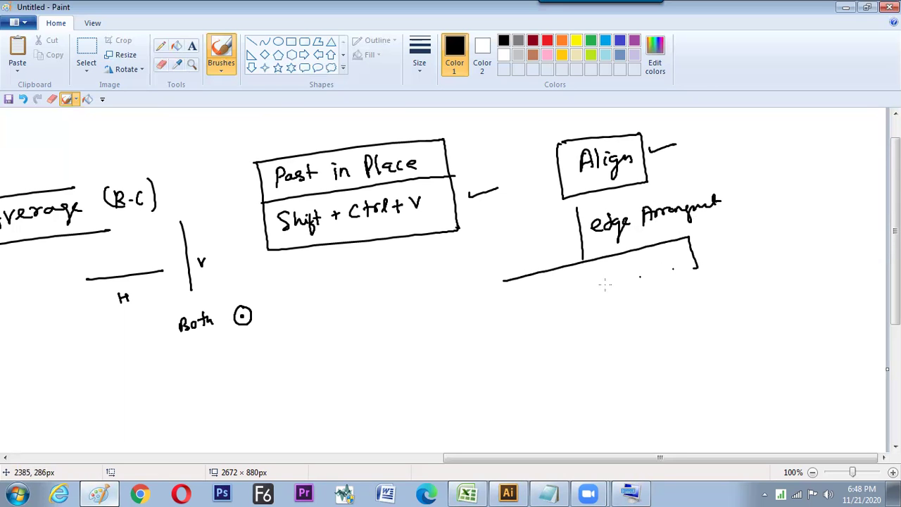
Step: Draw the first branch downward and label it "Selected object"
{"action": "mouse_move", "coordinate": [504, 281]}
{"action": "left_mouse_down"}
{"action": "mouse_move", "coordinate": [498, 342]}
{"action": "mouse_move", "coordinate": [510, 334]}
{"action": "mouse_move", "coordinate": [532, 332]}
{"action": "left_mouse_up"}
{"action": "mouse_move", "coordinate": [539, 327]}
{"action": "left_mouse_down"}
{"action": "mouse_move", "coordinate": [537, 338]}
{"action": "mouse_move", "coordinate": [558, 325]}
{"action": "left_mouse_up"}
{"action": "left_click_drag", "start_coordinate": [563, 325], "coordinate": [567, 306]}
{"action": "mouse_move", "coordinate": [531, 348]}
{"action": "left_mouse_down"}
{"action": "mouse_move", "coordinate": [526, 364]}
{"action": "mouse_move", "coordinate": [545, 362]}
{"action": "left_mouse_up"}
{"action": "mouse_move", "coordinate": [547, 348]}
{"action": "left_mouse_down"}
{"action": "mouse_move", "coordinate": [537, 364]}
{"action": "mouse_move", "coordinate": [563, 357]}
{"action": "left_mouse_up"}
{"action": "left_click_drag", "start_coordinate": [572, 333], "coordinate": [577, 349]}
Step: Draw the middle branch downward and label it "Canvas"
{"action": "left_click_drag", "start_coordinate": [618, 256], "coordinate": [634, 320]}
{"action": "mouse_move", "coordinate": [641, 338]}
{"action": "left_mouse_down"}
{"action": "mouse_move", "coordinate": [631, 348]}
{"action": "mouse_move", "coordinate": [642, 354]}
{"action": "left_mouse_up"}
{"action": "mouse_move", "coordinate": [651, 344]}
{"action": "left_mouse_down"}
{"action": "mouse_move", "coordinate": [653, 355]}
{"action": "mouse_move", "coordinate": [676, 330]}
{"action": "mouse_move", "coordinate": [685, 335]}
{"action": "left_mouse_up"}
{"action": "mouse_move", "coordinate": [692, 330]}
{"action": "left_mouse_down"}
{"action": "mouse_move", "coordinate": [688, 342]}
{"action": "mouse_move", "coordinate": [698, 331]}
{"action": "left_mouse_up"}
{"action": "key", "text": "alt"}
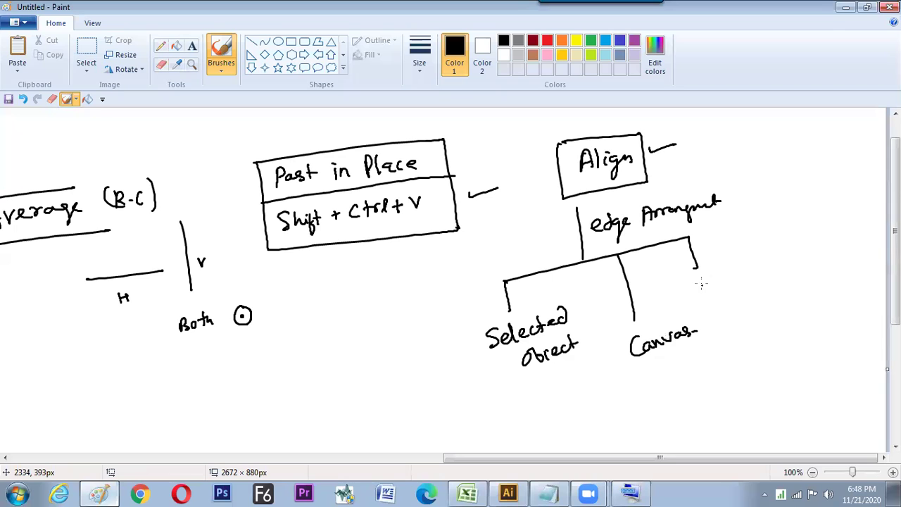
Step: Label the remaining branch "Key object alignment"
{"action": "left_click_drag", "start_coordinate": [706, 271], "coordinate": [707, 288]}
{"action": "mouse_move", "coordinate": [716, 272]}
{"action": "left_mouse_down"}
{"action": "mouse_move", "coordinate": [713, 284]}
{"action": "mouse_move", "coordinate": [738, 286]}
{"action": "mouse_move", "coordinate": [755, 270]}
{"action": "left_mouse_up"}
{"action": "mouse_move", "coordinate": [763, 250]}
{"action": "left_mouse_down"}
{"action": "mouse_move", "coordinate": [774, 266]}
{"action": "mouse_move", "coordinate": [792, 252]}
{"action": "left_mouse_up"}
{"action": "mouse_move", "coordinate": [795, 237]}
{"action": "left_mouse_down"}
{"action": "mouse_move", "coordinate": [795, 252]}
{"action": "mouse_move", "coordinate": [804, 245]}
{"action": "left_mouse_up"}
{"action": "mouse_move", "coordinate": [760, 296]}
{"action": "left_mouse_down"}
{"action": "mouse_move", "coordinate": [765, 278]}
{"action": "mouse_move", "coordinate": [791, 301]}
{"action": "mouse_move", "coordinate": [833, 252]}
{"action": "mouse_move", "coordinate": [844, 260]}
{"action": "left_mouse_up"}
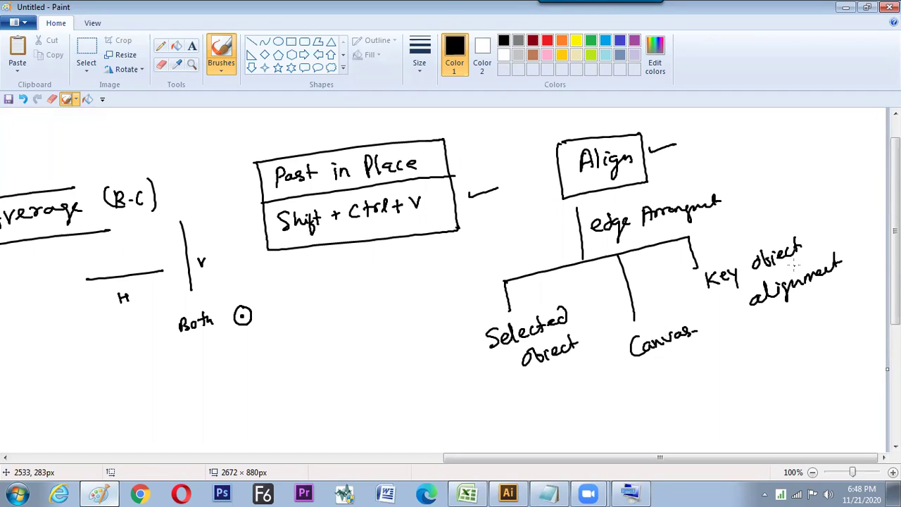
Step: Add arrowheads to the ends of the three branches and set the brush colour to red
{"action": "left_click_drag", "start_coordinate": [504, 300], "coordinate": [511, 310]}
{"action": "left_click_drag", "start_coordinate": [626, 314], "coordinate": [634, 321]}
{"action": "left_click_drag", "start_coordinate": [688, 259], "coordinate": [696, 267]}
{"action": "left_click", "coordinate": [547, 40]}
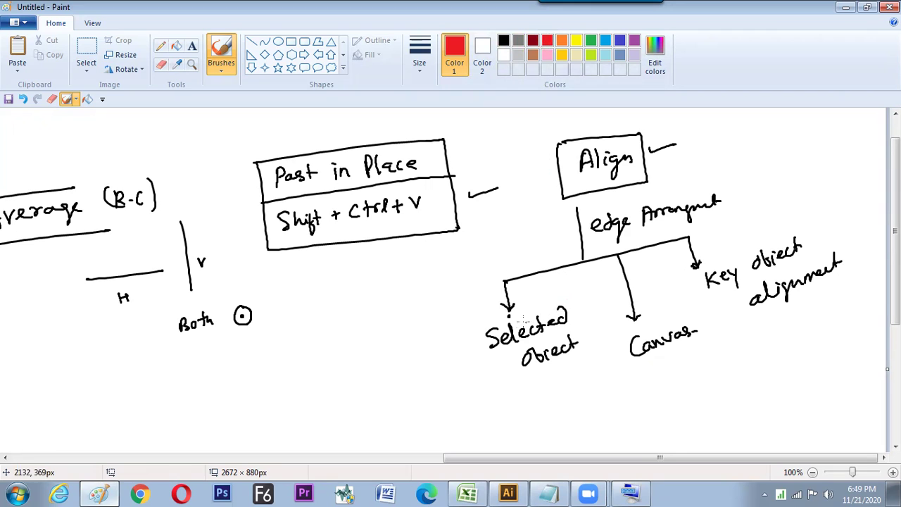
Step: Mark the three branch ends with red dots and add a red tick beside "Selected object"
{"action": "left_click", "coordinate": [510, 318]}
{"action": "left_click", "coordinate": [635, 325]}
{"action": "left_click", "coordinate": [698, 276]}
{"action": "left_click_drag", "start_coordinate": [462, 333], "coordinate": [479, 325]}
Step: Switch to Illustrator and align the three vertical pink lines by their top edges
{"action": "key", "text": "alt+Tab"}
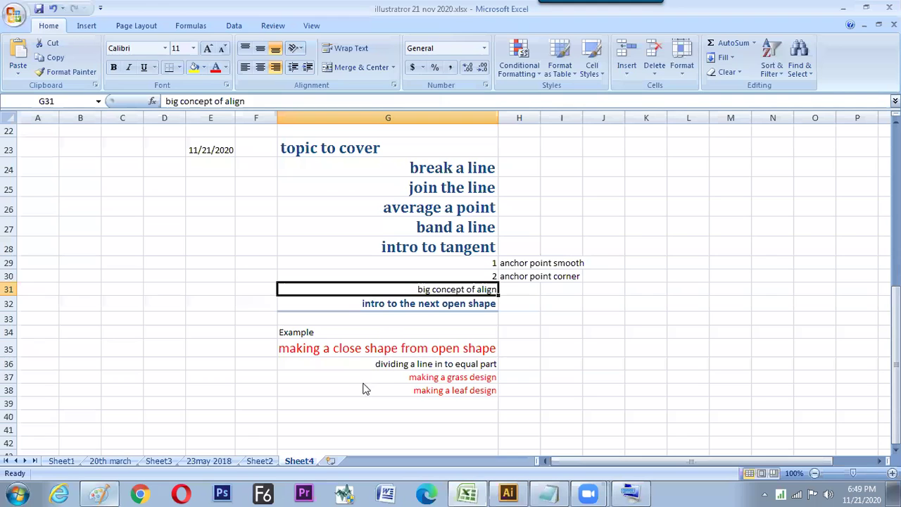
{"action": "key", "text": "alt+Tab"}
{"action": "left_click_drag", "start_coordinate": [276, 242], "coordinate": [299, 289]}
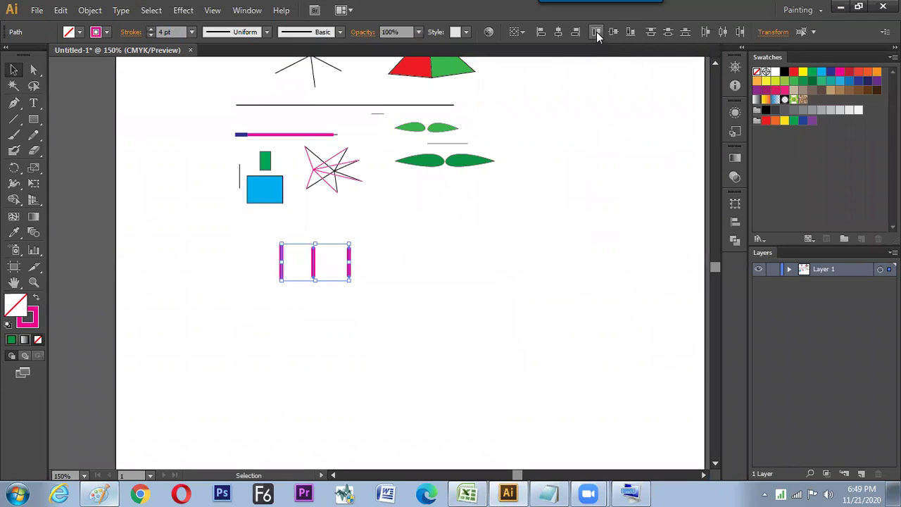
{"action": "left_click", "coordinate": [345, 301]}
Step: Select only the leftmost pink line and set its alignment reference to Align to Artboard
{"action": "left_click_drag", "start_coordinate": [258, 248], "coordinate": [288, 285]}
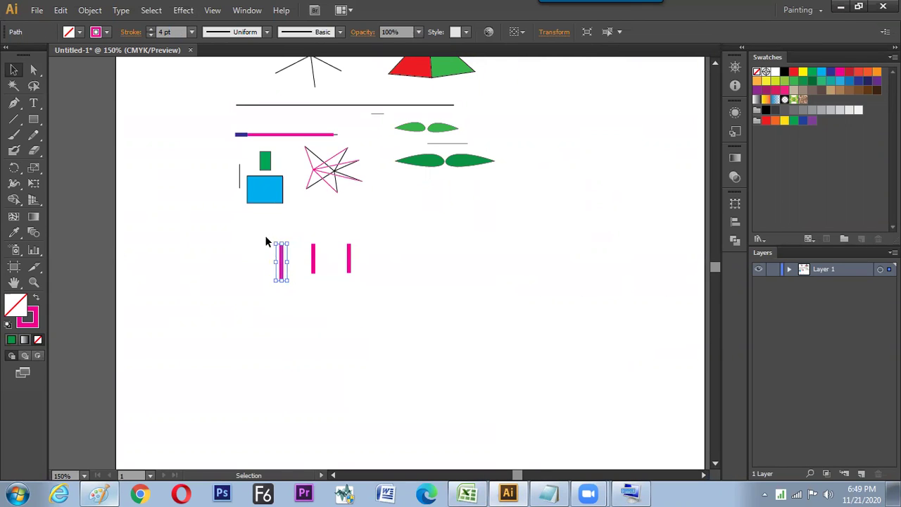
{"action": "left_click_drag", "start_coordinate": [265, 237], "coordinate": [366, 288]}
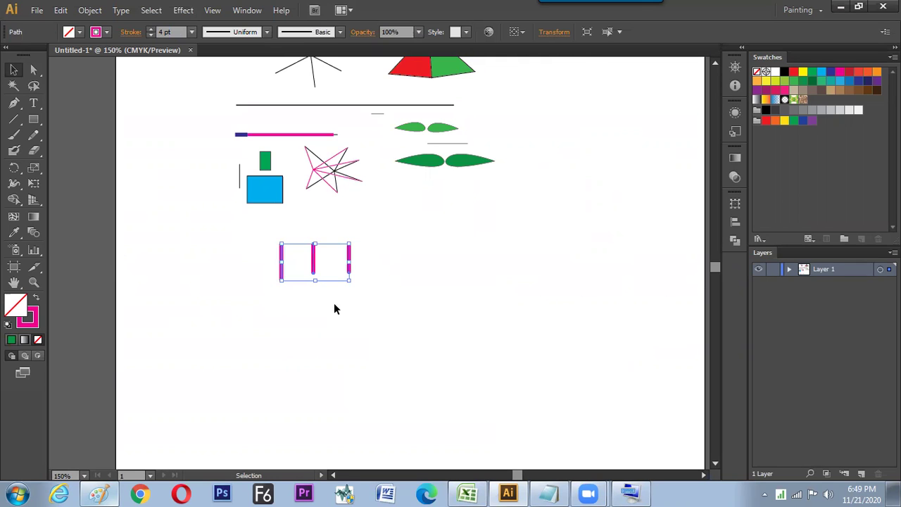
{"action": "left_click", "coordinate": [280, 255]}
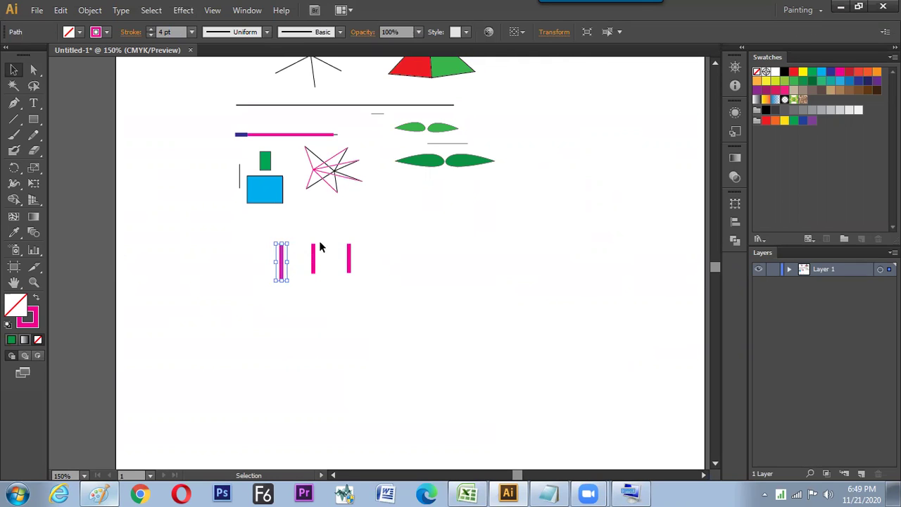
{"action": "left_click", "coordinate": [523, 31]}
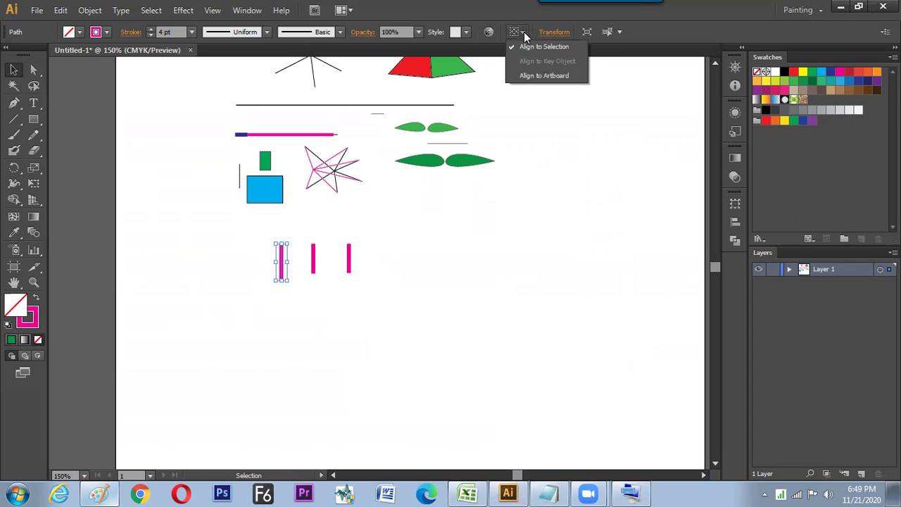
{"action": "left_click", "coordinate": [533, 75]}
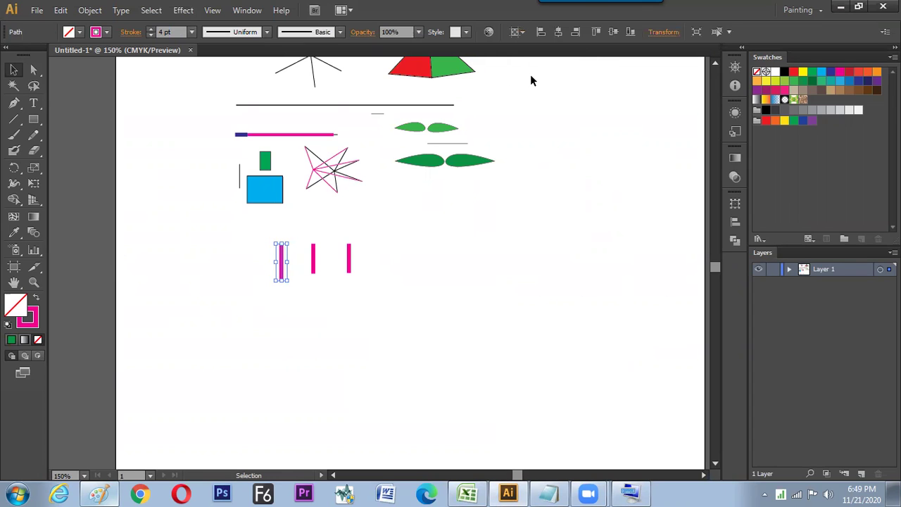
Step: Align the leftmost pink line to the artboard's left edge and right edge, and undo both alignments
{"action": "left_click", "coordinate": [541, 33]}
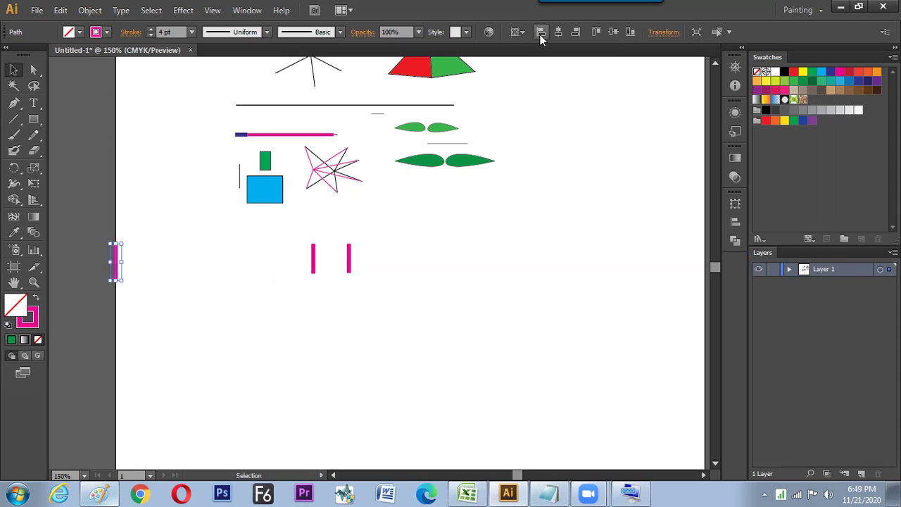
{"action": "left_click", "coordinate": [576, 33]}
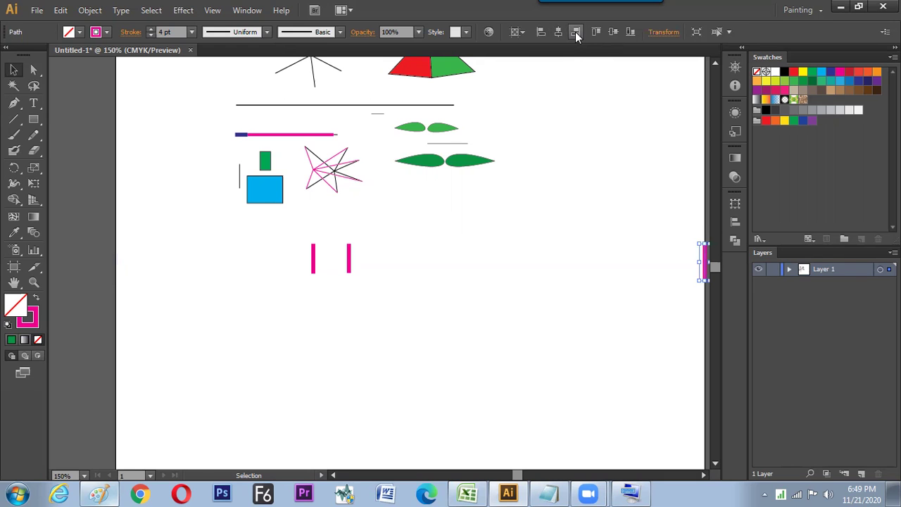
{"action": "key", "text": "ctrl+z"}
{"action": "key", "text": "ctrl+z"}
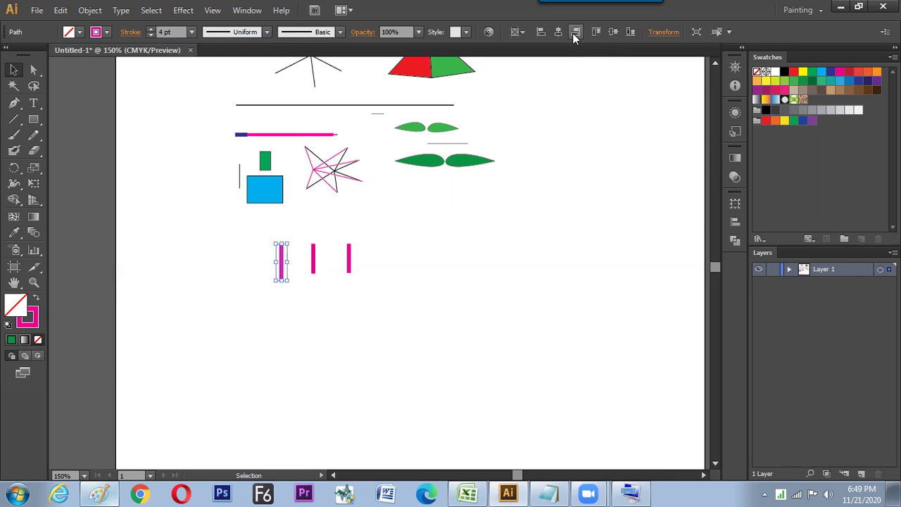
Step: Switch to Paint, add a red tick at "Canvas" and sketch a red rectangle with a centre dot below it
{"action": "key", "text": "alt+Tab"}
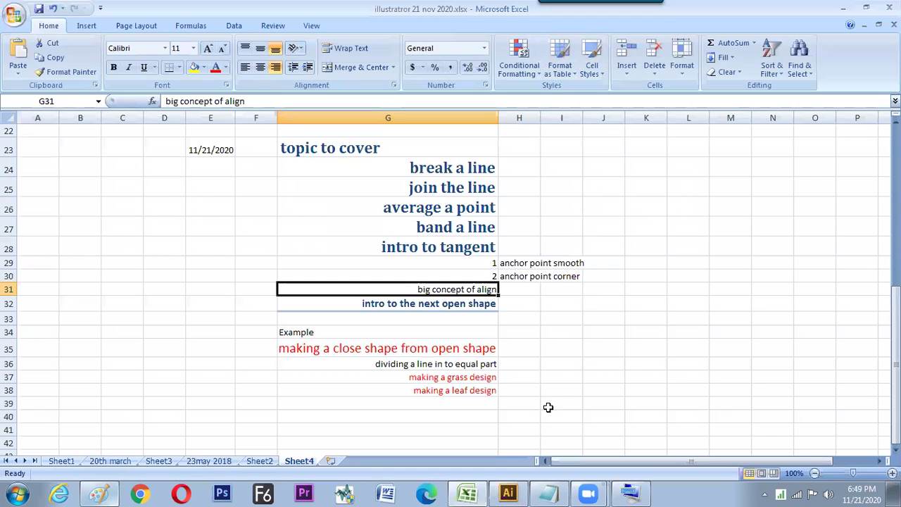
{"action": "left_click", "coordinate": [99, 493]}
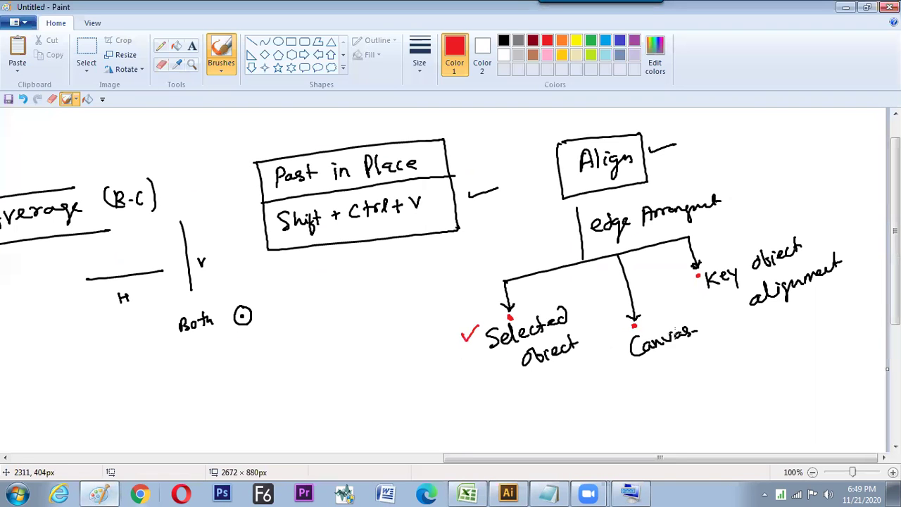
{"action": "mouse_move", "coordinate": [652, 319]}
{"action": "left_mouse_down"}
{"action": "mouse_move", "coordinate": [659, 326]}
{"action": "mouse_move", "coordinate": [667, 312]}
{"action": "left_mouse_up"}
{"action": "mouse_move", "coordinate": [647, 394]}
{"action": "left_mouse_down"}
{"action": "mouse_move", "coordinate": [679, 360]}
{"action": "mouse_move", "coordinate": [666, 394]}
{"action": "mouse_move", "coordinate": [644, 403]}
{"action": "left_mouse_up"}
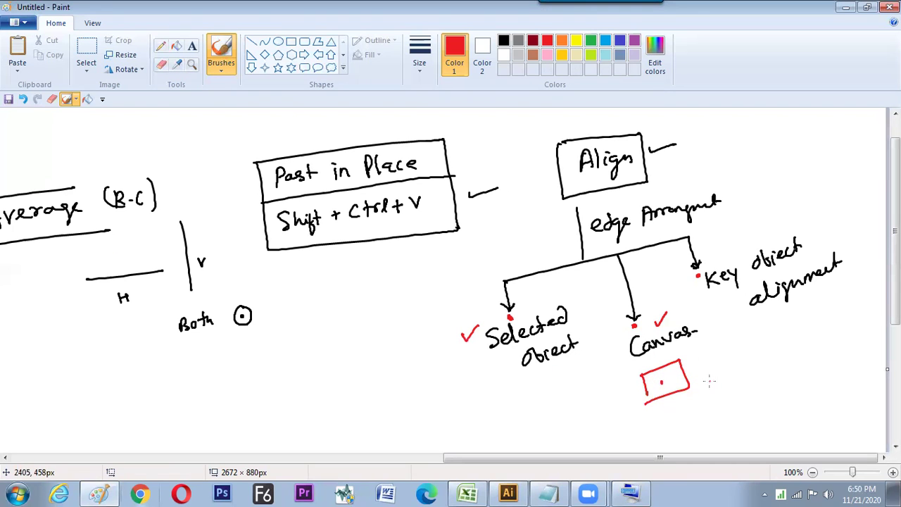
Step: Check the Align to Artboard option in Illustrator and write "Artboard" with a tick beside the red rectangle in Paint
{"action": "key", "text": "alt+Tab"}
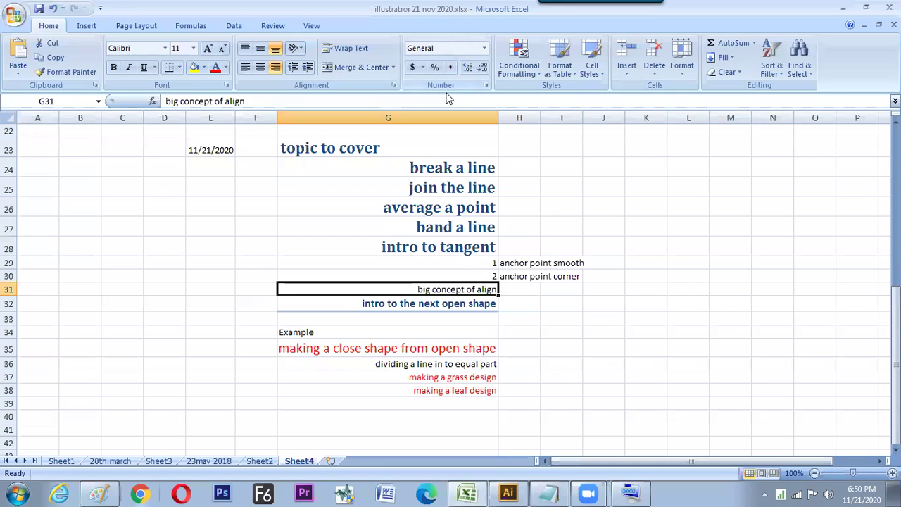
{"action": "left_click", "coordinate": [504, 481]}
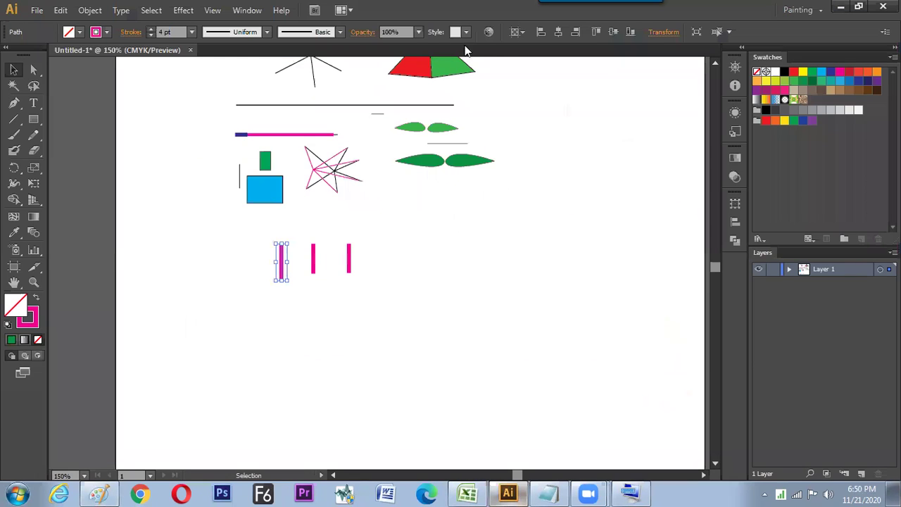
{"action": "left_click", "coordinate": [521, 32]}
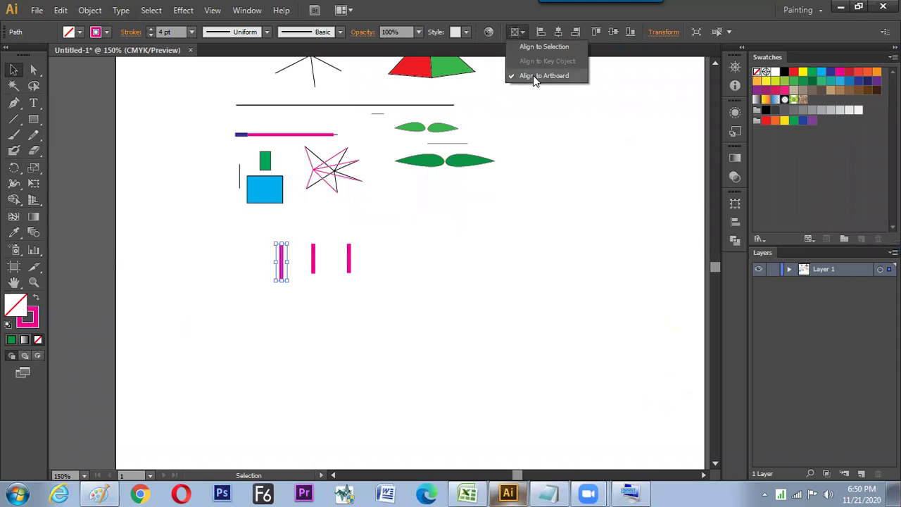
{"action": "left_click", "coordinate": [535, 74]}
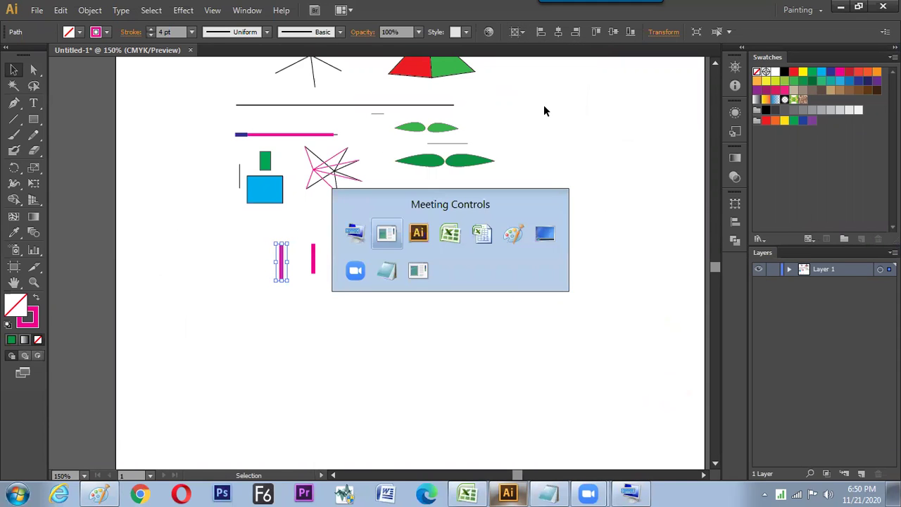
{"action": "left_click", "coordinate": [99, 493]}
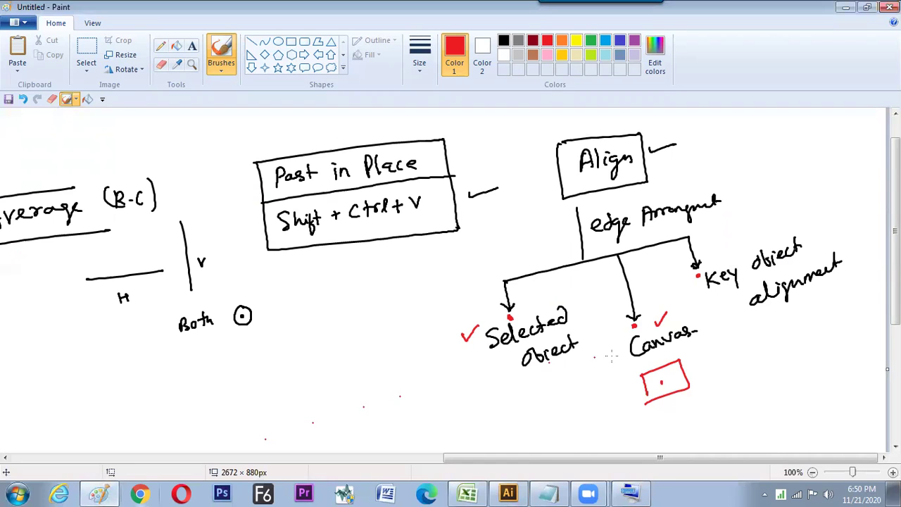
{"action": "mouse_move", "coordinate": [701, 361]}
{"action": "left_mouse_down"}
{"action": "mouse_move", "coordinate": [769, 345]}
{"action": "mouse_move", "coordinate": [770, 336]}
{"action": "mouse_move", "coordinate": [703, 377]}
{"action": "mouse_move", "coordinate": [710, 368]}
{"action": "left_mouse_up"}
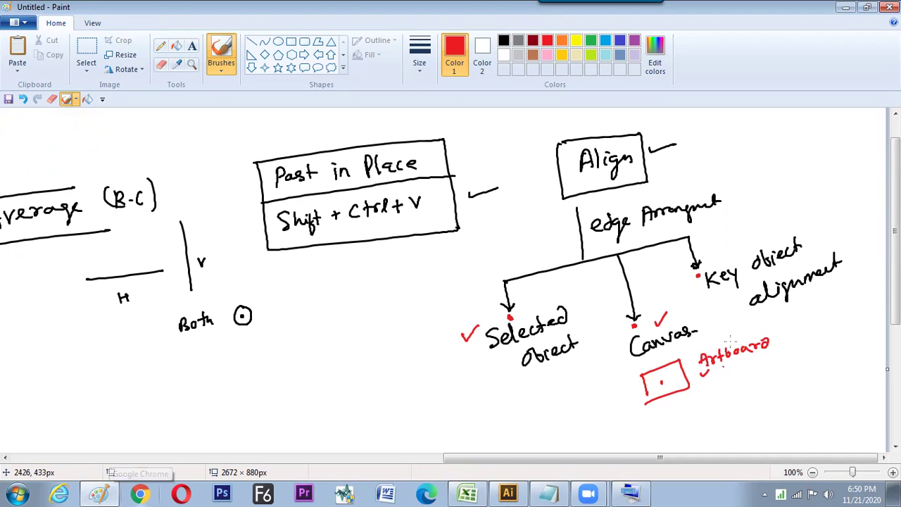
Step: Switch to Illustrator and move the middle pink line well below the other two
{"action": "key", "text": "alt+Tab"}
{"action": "left_click", "coordinate": [395, 237]}
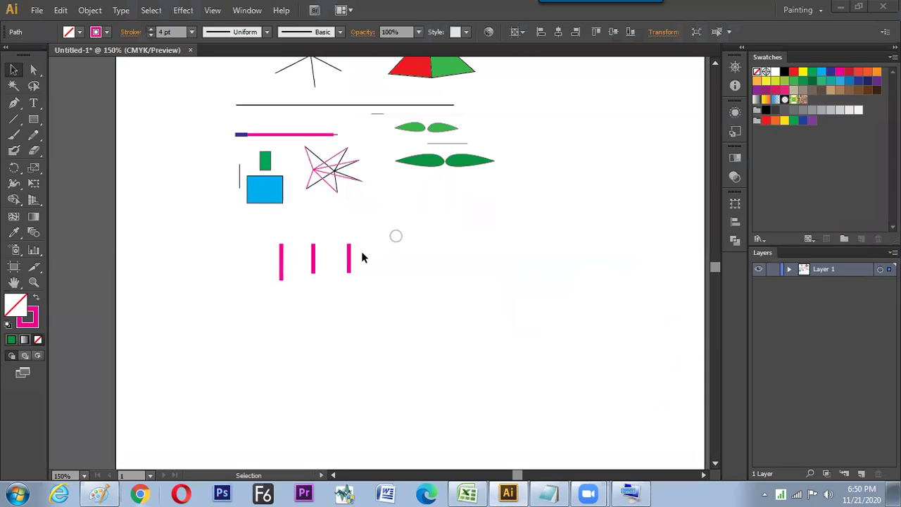
{"action": "mouse_move", "coordinate": [318, 268]}
{"action": "left_mouse_down"}
{"action": "mouse_move", "coordinate": [322, 328]}
{"action": "mouse_move", "coordinate": [313, 271]}
{"action": "left_mouse_up"}
{"action": "left_click_drag", "start_coordinate": [314, 336], "coordinate": [325, 362]}
{"action": "left_click", "coordinate": [357, 329]}
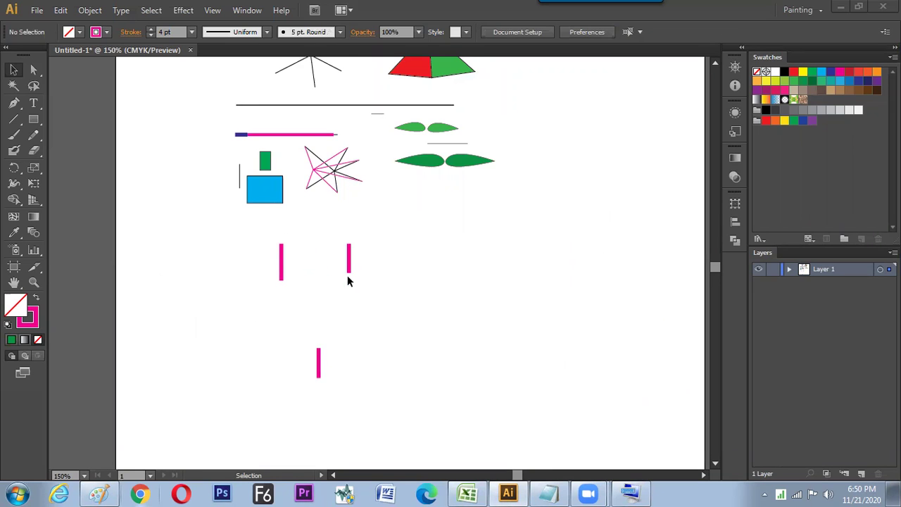
Step: Select all three pink lines, make the lower one the key object, and align their top edges to it
{"action": "left_click_drag", "start_coordinate": [253, 237], "coordinate": [397, 396]}
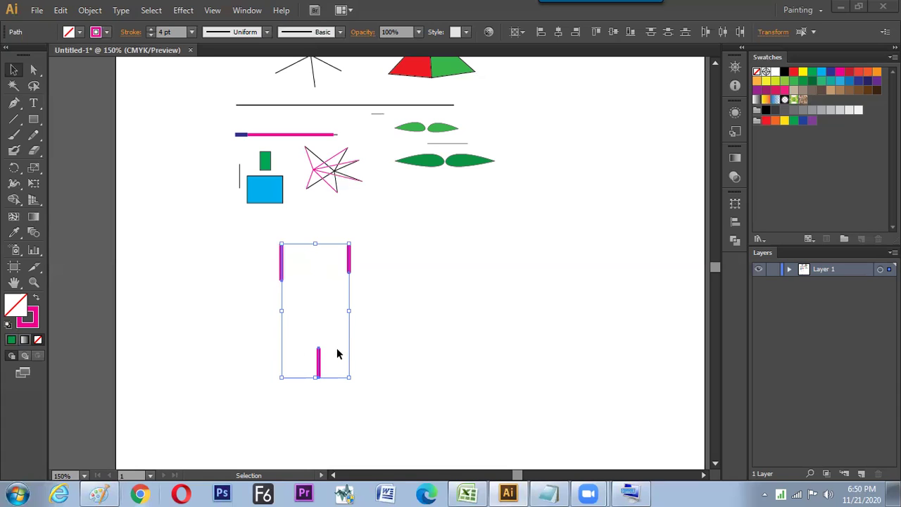
{"action": "left_click", "coordinate": [405, 300]}
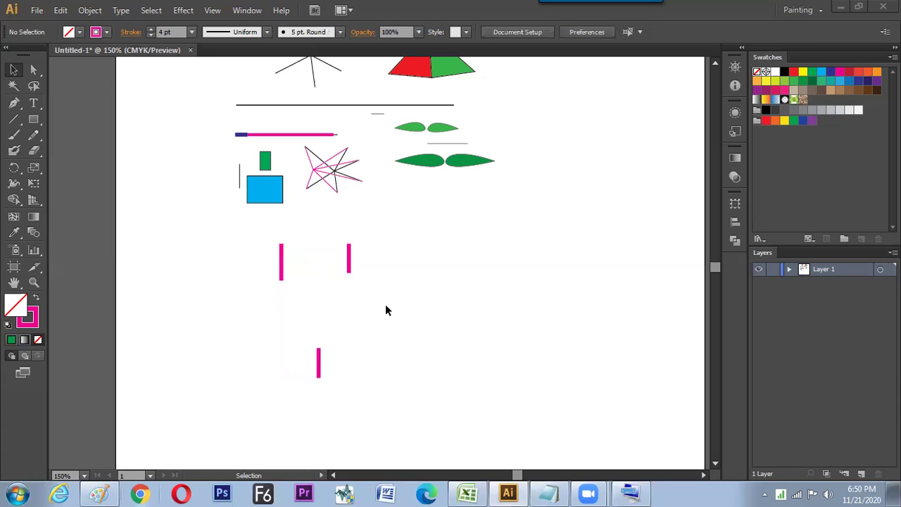
{"action": "left_click_drag", "start_coordinate": [250, 233], "coordinate": [387, 374]}
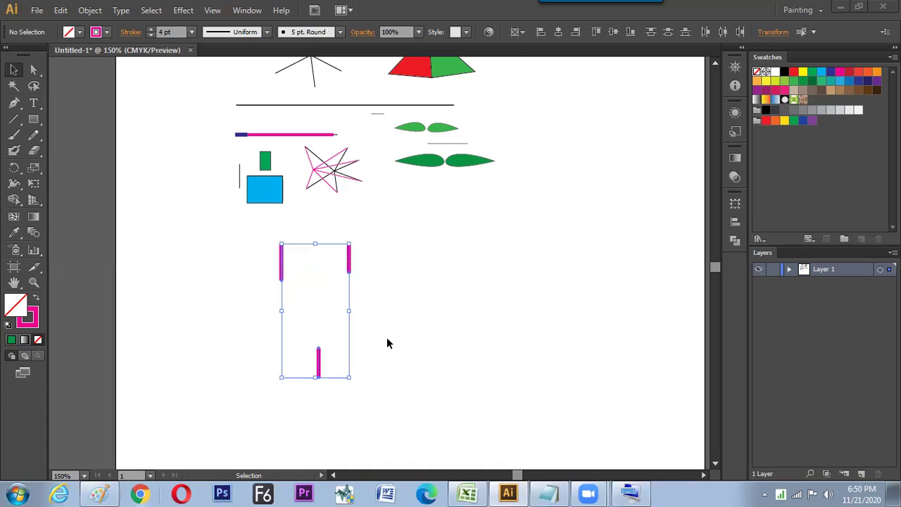
{"action": "left_click", "coordinate": [319, 361]}
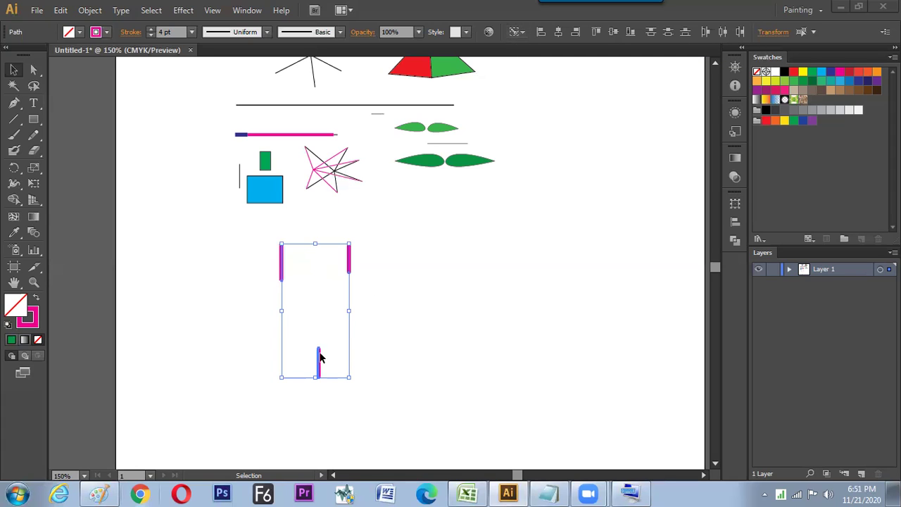
{"action": "left_click", "coordinate": [595, 32]}
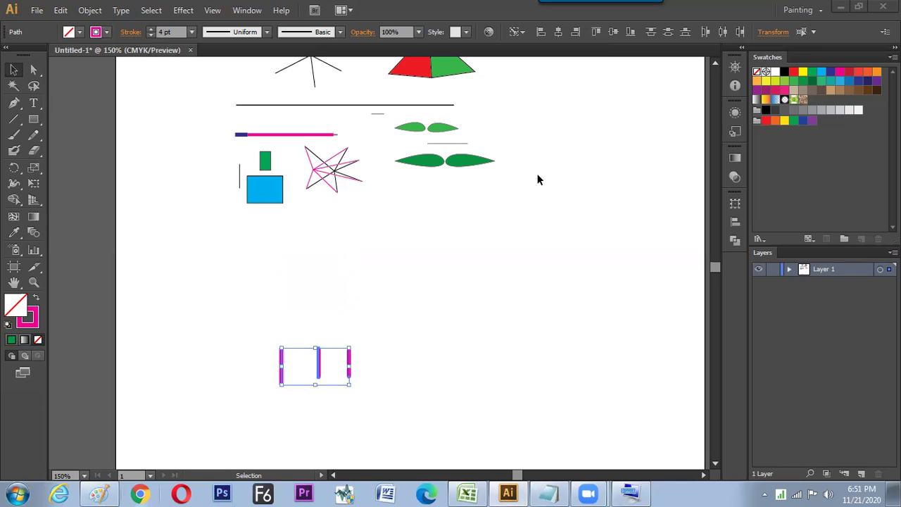
Step: Switch to Paint and write a circled 1 with "Select All" and an arrow beneath "Key object alignment"
{"action": "key", "text": "alt+Tab"}
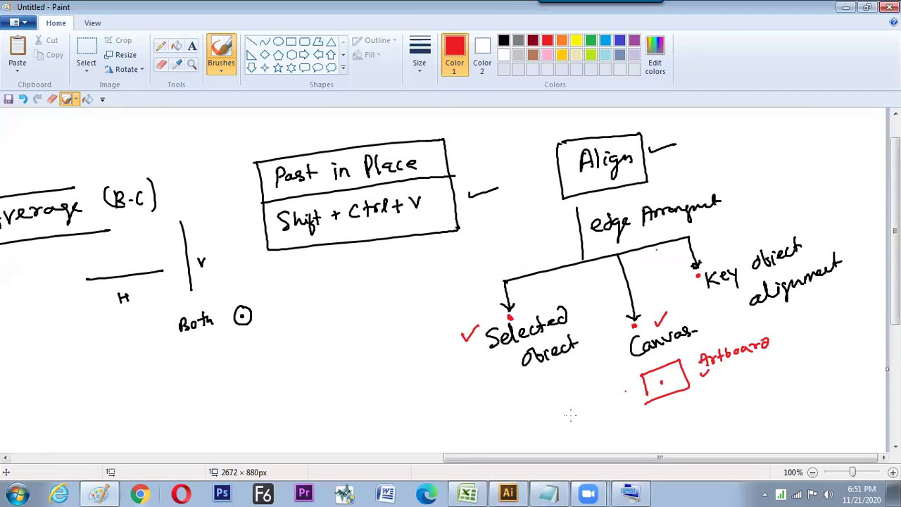
{"action": "scroll", "coordinate": [570, 415], "scroll_direction": "down", "scroll_amount": 3}
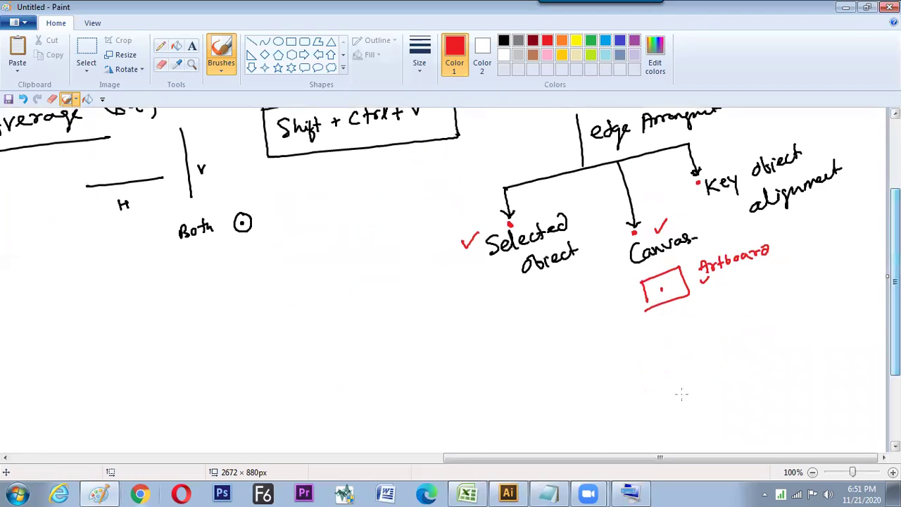
{"action": "left_click_drag", "start_coordinate": [796, 233], "coordinate": [801, 240]}
{"action": "mouse_move", "coordinate": [796, 229]}
{"action": "left_mouse_down"}
{"action": "mouse_move", "coordinate": [801, 245]}
{"action": "mouse_move", "coordinate": [798, 221]}
{"action": "left_mouse_up"}
{"action": "left_click_drag", "start_coordinate": [792, 215], "coordinate": [799, 220]}
{"action": "mouse_move", "coordinate": [823, 226]}
{"action": "left_mouse_down"}
{"action": "mouse_move", "coordinate": [814, 238]}
{"action": "mouse_move", "coordinate": [847, 237]}
{"action": "left_mouse_up"}
{"action": "left_click_drag", "start_coordinate": [855, 229], "coordinate": [859, 238]}
{"action": "mouse_move", "coordinate": [854, 231]}
{"action": "left_mouse_down"}
{"action": "mouse_move", "coordinate": [876, 220]}
{"action": "mouse_move", "coordinate": [878, 235]}
{"action": "left_mouse_up"}
{"action": "left_click_drag", "start_coordinate": [871, 230], "coordinate": [880, 235]}
{"action": "left_click_drag", "start_coordinate": [885, 220], "coordinate": [884, 235]}
Step: Write a circled 2 with "Click on Target Object" and an arrow beneath the "Select All" note
{"action": "mouse_move", "coordinate": [774, 277]}
{"action": "left_mouse_down"}
{"action": "mouse_move", "coordinate": [785, 286]}
{"action": "mouse_move", "coordinate": [776, 273]}
{"action": "mouse_move", "coordinate": [782, 267]}
{"action": "left_mouse_up"}
{"action": "mouse_move", "coordinate": [781, 260]}
{"action": "left_mouse_down"}
{"action": "mouse_move", "coordinate": [796, 286]}
{"action": "mouse_move", "coordinate": [837, 276]}
{"action": "mouse_move", "coordinate": [844, 283]}
{"action": "mouse_move", "coordinate": [853, 273]}
{"action": "left_mouse_up"}
{"action": "left_click_drag", "start_coordinate": [858, 276], "coordinate": [867, 274]}
{"action": "mouse_move", "coordinate": [797, 298]}
{"action": "left_mouse_down"}
{"action": "mouse_move", "coordinate": [798, 314]}
{"action": "mouse_move", "coordinate": [809, 299]}
{"action": "left_mouse_up"}
{"action": "mouse_move", "coordinate": [817, 303]}
{"action": "left_mouse_down"}
{"action": "mouse_move", "coordinate": [838, 304]}
{"action": "mouse_move", "coordinate": [836, 318]}
{"action": "mouse_move", "coordinate": [857, 298]}
{"action": "left_mouse_up"}
{"action": "left_click_drag", "start_coordinate": [817, 321], "coordinate": [818, 332]}
{"action": "mouse_move", "coordinate": [826, 318]}
{"action": "left_mouse_down"}
{"action": "mouse_move", "coordinate": [840, 334]}
{"action": "mouse_move", "coordinate": [853, 328]}
{"action": "left_mouse_up"}
{"action": "left_click_drag", "start_coordinate": [855, 322], "coordinate": [867, 325]}
Step: Add a boxed 3 with "Key obje" and a thick red mark with "dark mark" below it, each with an arrow
{"action": "mouse_move", "coordinate": [758, 359]}
{"action": "left_mouse_down"}
{"action": "mouse_move", "coordinate": [780, 356]}
{"action": "mouse_move", "coordinate": [780, 375]}
{"action": "mouse_move", "coordinate": [757, 360]}
{"action": "mouse_move", "coordinate": [757, 386]}
{"action": "left_mouse_up"}
{"action": "mouse_move", "coordinate": [757, 386]}
{"action": "left_mouse_down"}
{"action": "mouse_move", "coordinate": [780, 384]}
{"action": "mouse_move", "coordinate": [772, 373]}
{"action": "left_mouse_up"}
{"action": "left_click", "coordinate": [767, 364]}
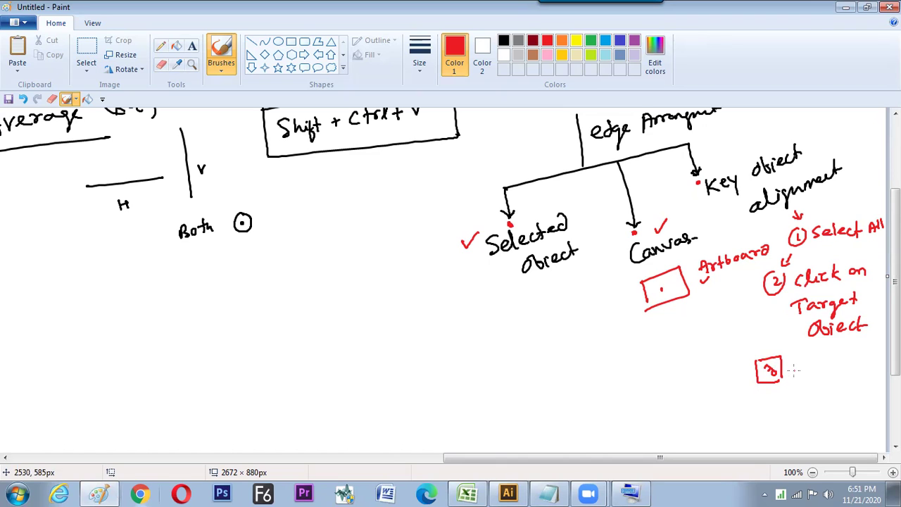
{"action": "mouse_move", "coordinate": [796, 366]}
{"action": "left_mouse_down"}
{"action": "mouse_move", "coordinate": [843, 359]}
{"action": "mouse_move", "coordinate": [869, 360]}
{"action": "left_mouse_up"}
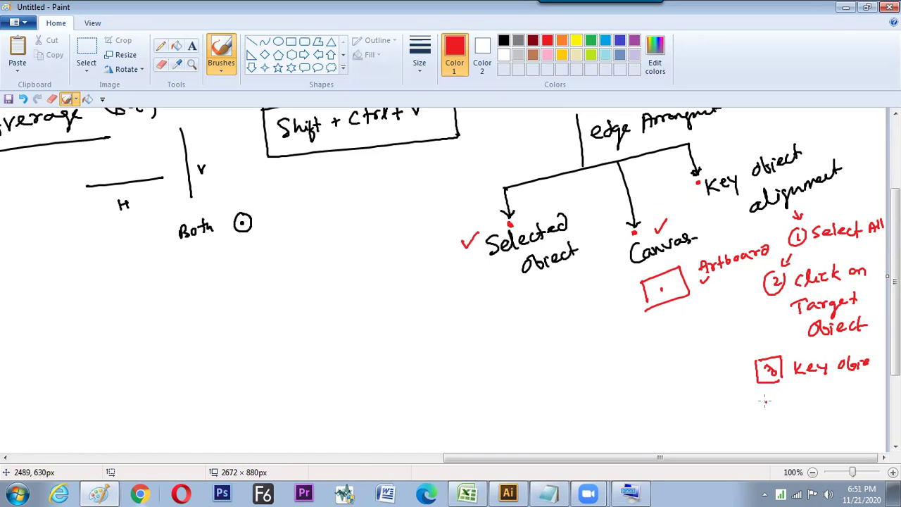
{"action": "mouse_move", "coordinate": [781, 407]}
{"action": "left_mouse_down"}
{"action": "mouse_move", "coordinate": [810, 408]}
{"action": "mouse_move", "coordinate": [818, 397]}
{"action": "mouse_move", "coordinate": [881, 398]}
{"action": "left_mouse_up"}
{"action": "mouse_move", "coordinate": [756, 400]}
{"action": "left_mouse_down"}
{"action": "mouse_move", "coordinate": [767, 414]}
{"action": "mouse_move", "coordinate": [752, 406]}
{"action": "left_mouse_up"}
{"action": "left_click_drag", "start_coordinate": [714, 380], "coordinate": [730, 381]}
{"action": "left_click_drag", "start_coordinate": [715, 404], "coordinate": [729, 404]}
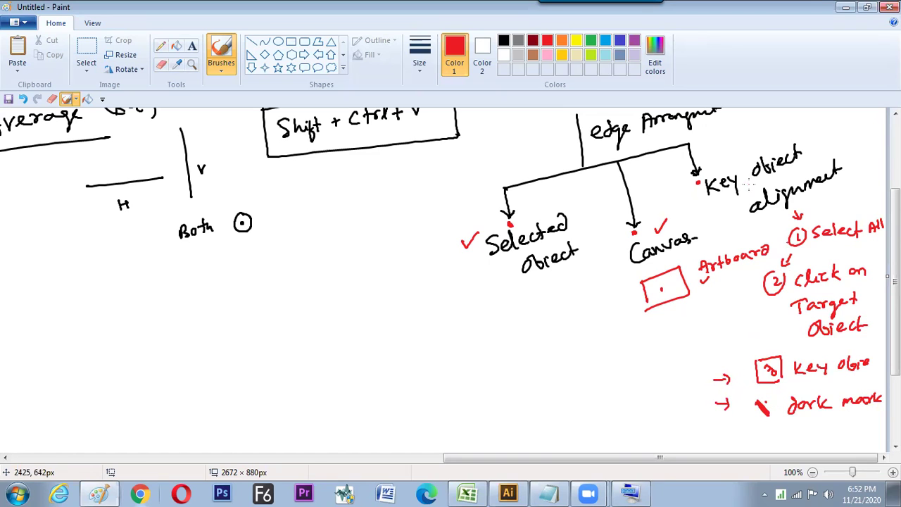
Step: Tick "Key object alignment" in red and draw a slanted red line alongside its numbered notes
{"action": "left_click_drag", "start_coordinate": [733, 153], "coordinate": [755, 141]}
{"action": "left_click_drag", "start_coordinate": [781, 227], "coordinate": [745, 345]}
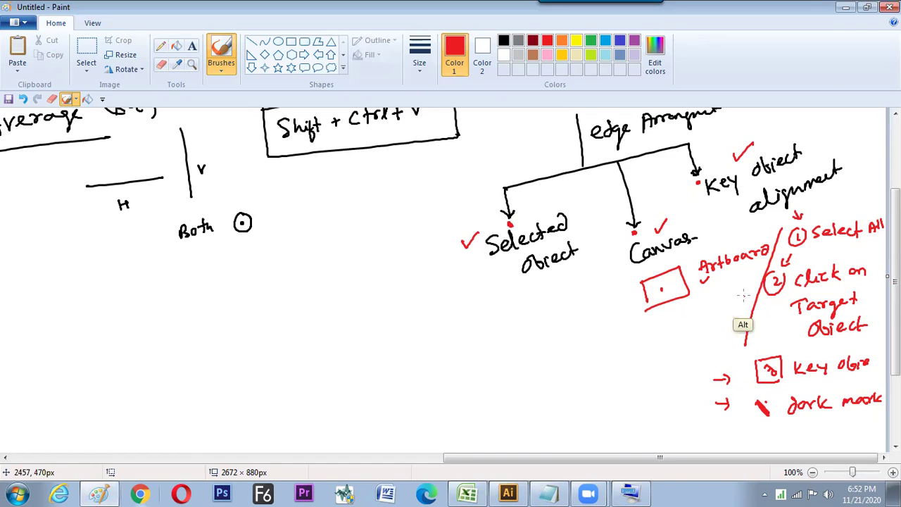
Step: Switch to Illustrator and move only the middle pink line above the other two
{"action": "key", "text": "alt+Tab"}
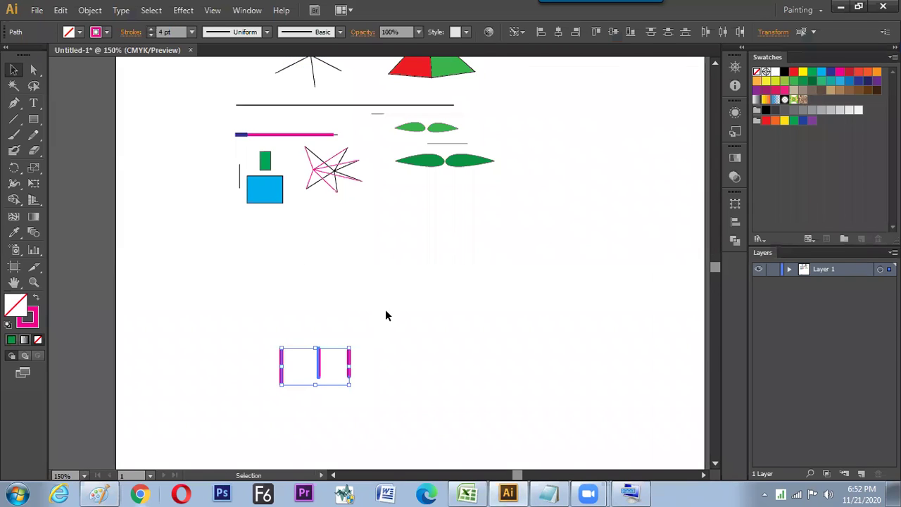
{"action": "left_click", "coordinate": [385, 315]}
{"action": "left_click_drag", "start_coordinate": [261, 338], "coordinate": [375, 393]}
{"action": "left_click_drag", "start_coordinate": [311, 337], "coordinate": [329, 376]}
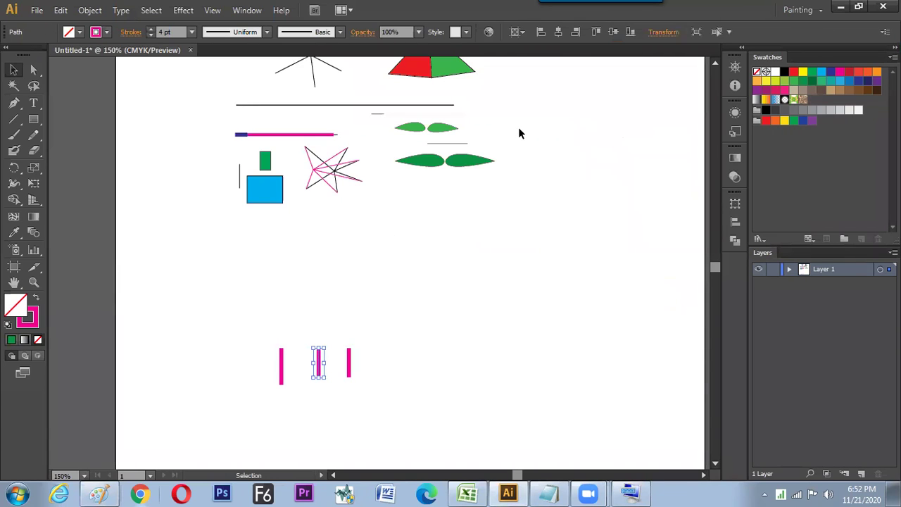
{"action": "left_click_drag", "start_coordinate": [320, 366], "coordinate": [282, 333]}
{"action": "left_click_drag", "start_coordinate": [328, 312], "coordinate": [326, 310]}
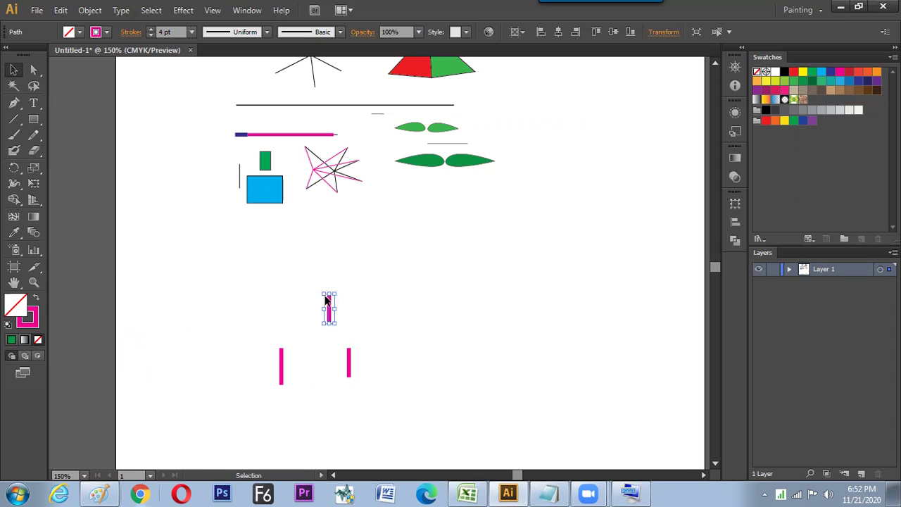
Step: Delete the raised pink line and align the lowered blue rectangle with the artboard's left edge
{"action": "key", "text": "Delete"}
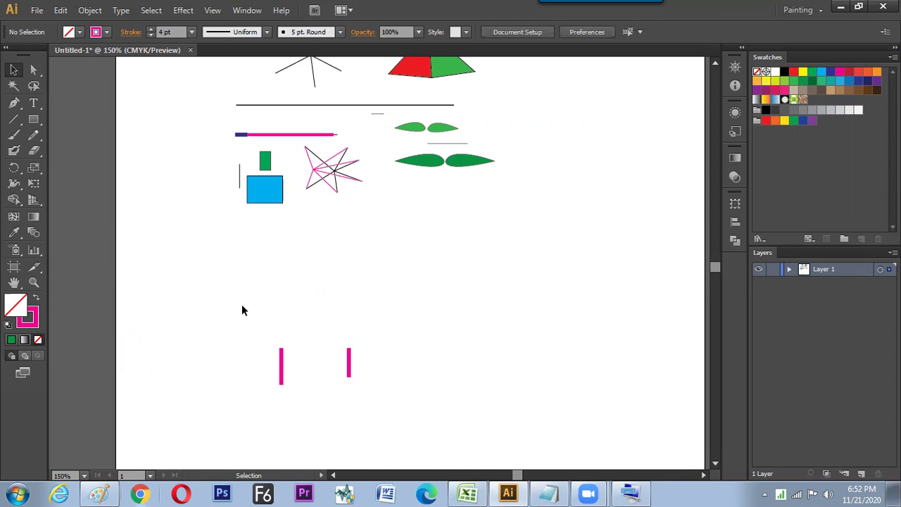
{"action": "left_click_drag", "start_coordinate": [268, 191], "coordinate": [296, 278]}
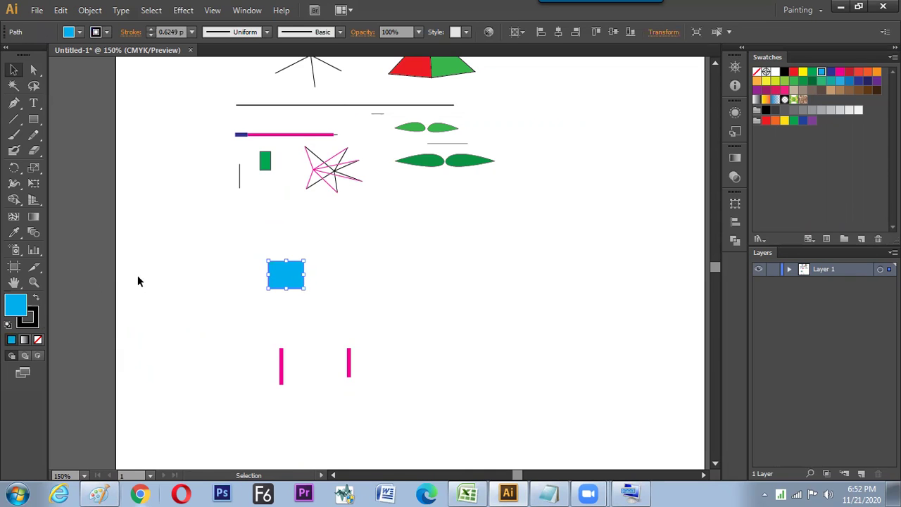
{"action": "left_click", "coordinate": [522, 35]}
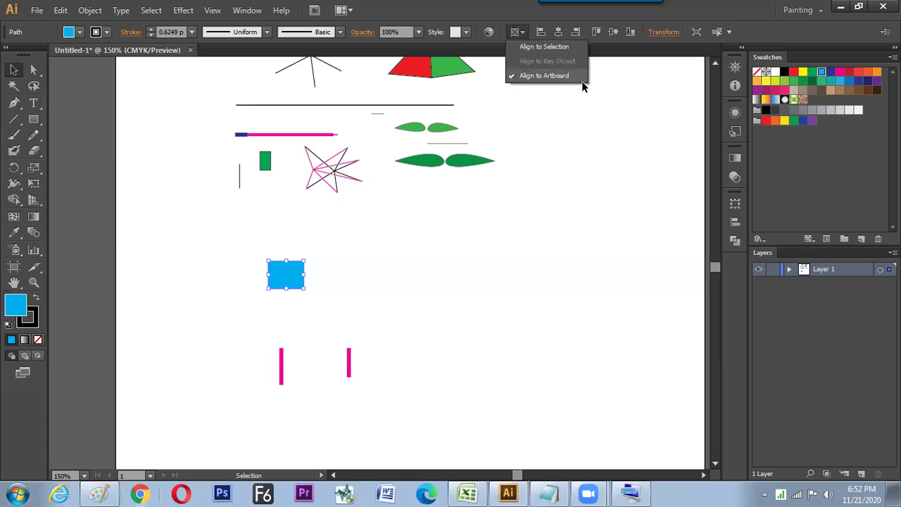
{"action": "left_click", "coordinate": [581, 79]}
{"action": "left_click", "coordinate": [539, 33]}
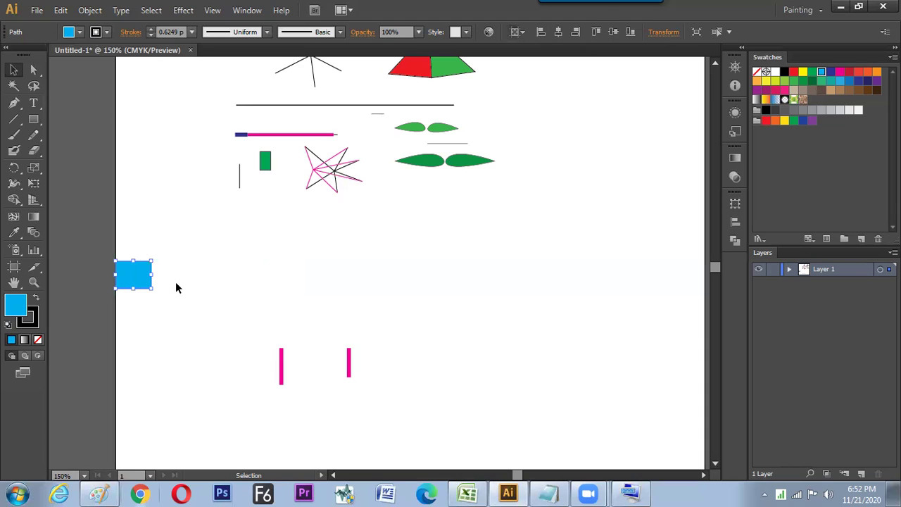
Step: Select the blue rectangle with both pink lines, make the rectangle the key object and view the alignment options
{"action": "left_click_drag", "start_coordinate": [100, 250], "coordinate": [407, 414]}
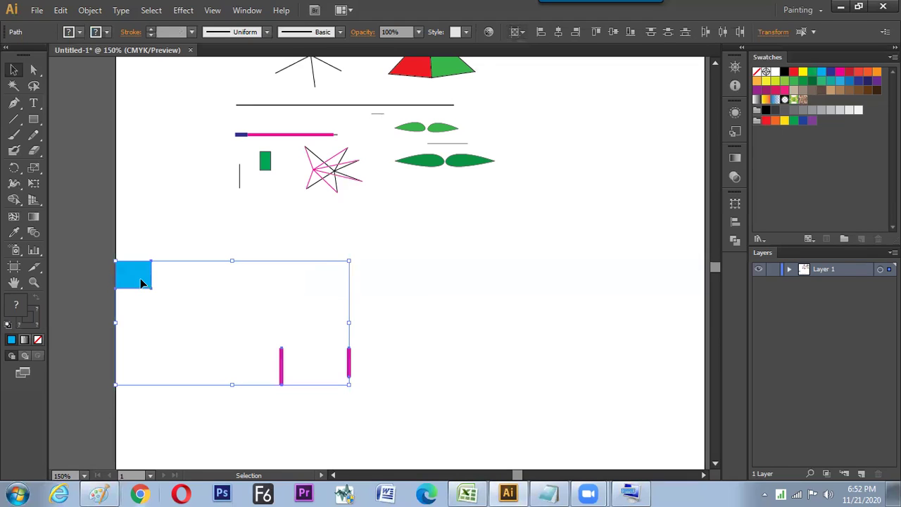
{"action": "left_click", "coordinate": [521, 32]}
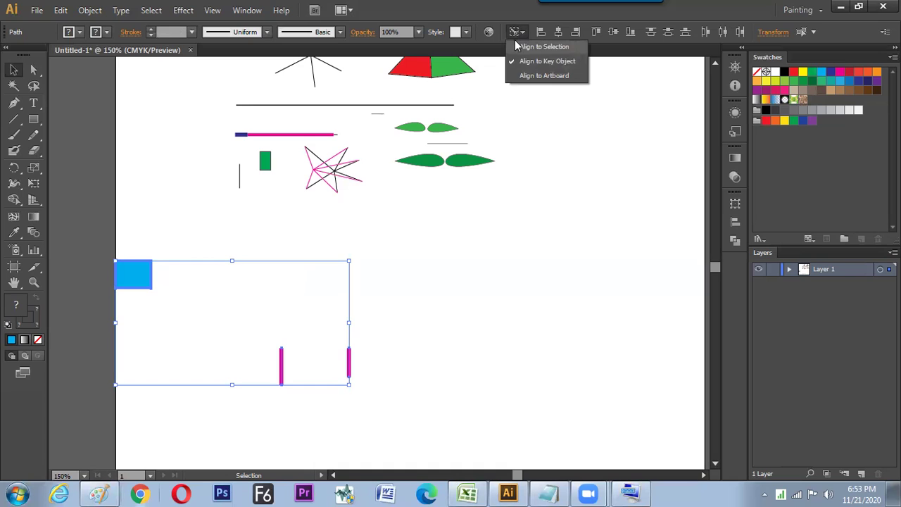
Step: Switch to Paint to review the alignment notes, return to Illustrator and clear the selection
{"action": "key", "text": "alt+Tab"}
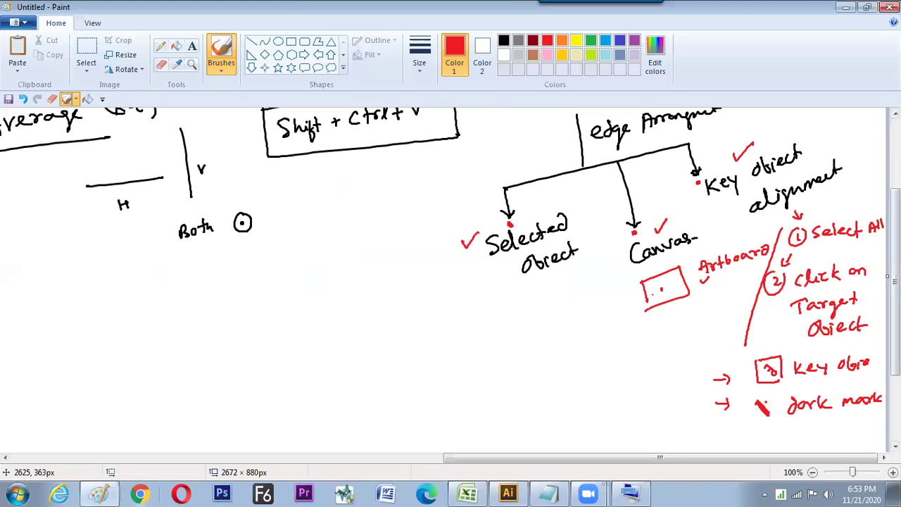
{"action": "scroll", "coordinate": [895, 282], "scroll_direction": "up", "scroll_amount": 3}
{"action": "scroll", "coordinate": [451, 289], "scroll_direction": "up", "scroll_amount": 1}
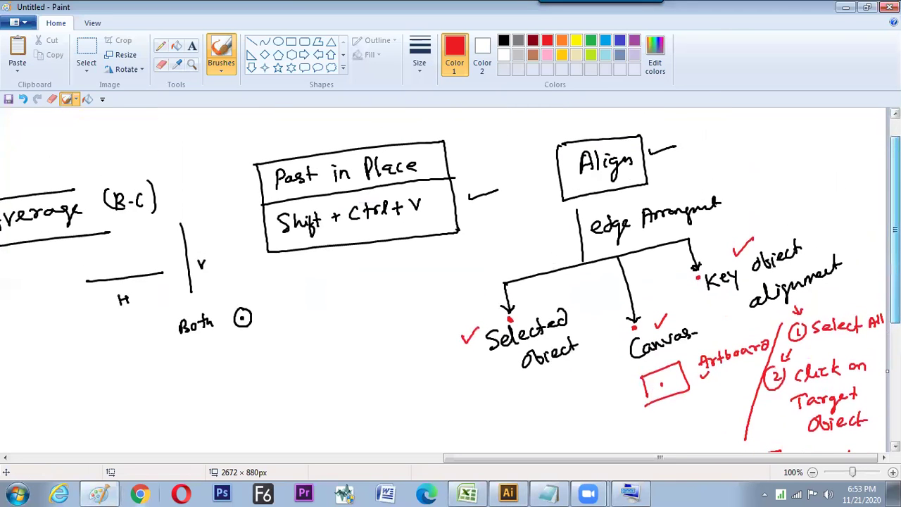
{"action": "scroll", "coordinate": [451, 282], "scroll_direction": "down", "scroll_amount": 3}
{"action": "key", "text": "alt+Tab"}
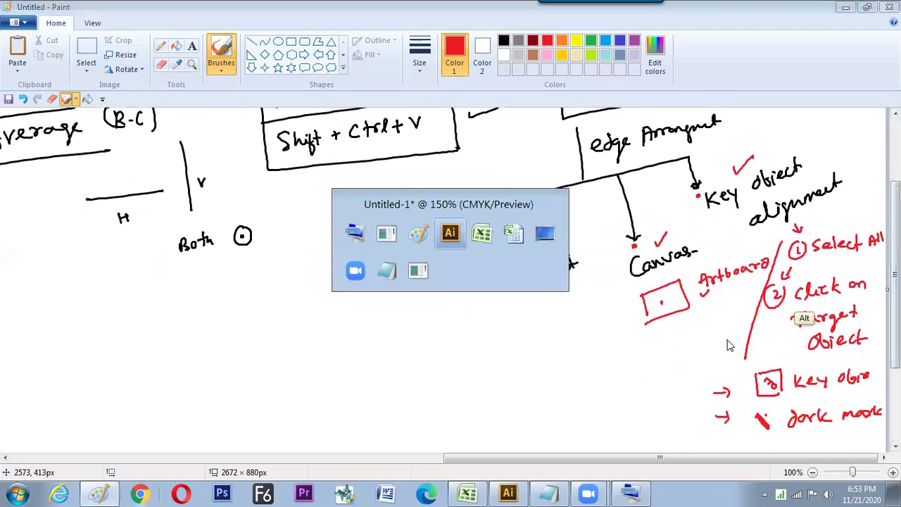
{"action": "left_click", "coordinate": [216, 228]}
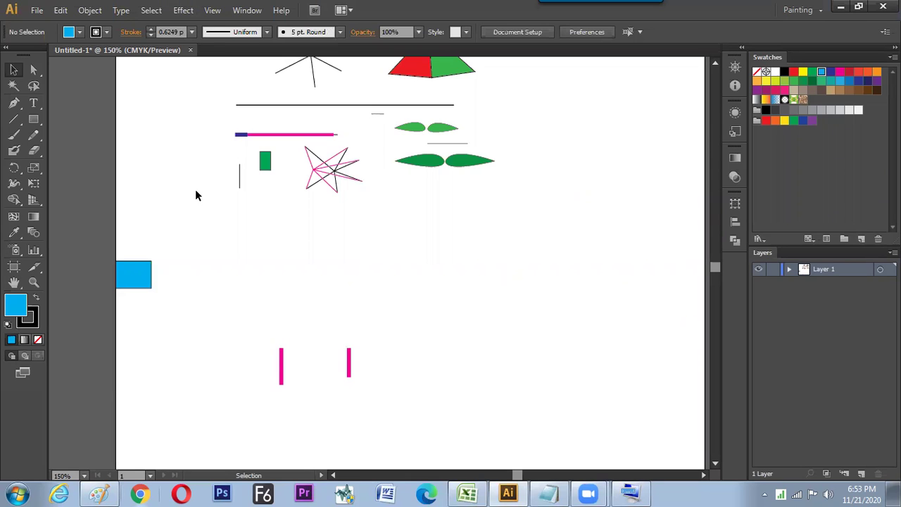
Step: Draw a vertical line about 59 mm long in the empty area right of the pyramid and leaf shapes
{"action": "left_click_drag", "start_coordinate": [400, 114], "coordinate": [404, 186]}
{"action": "left_click_drag", "start_coordinate": [476, 262], "coordinate": [406, 248]}
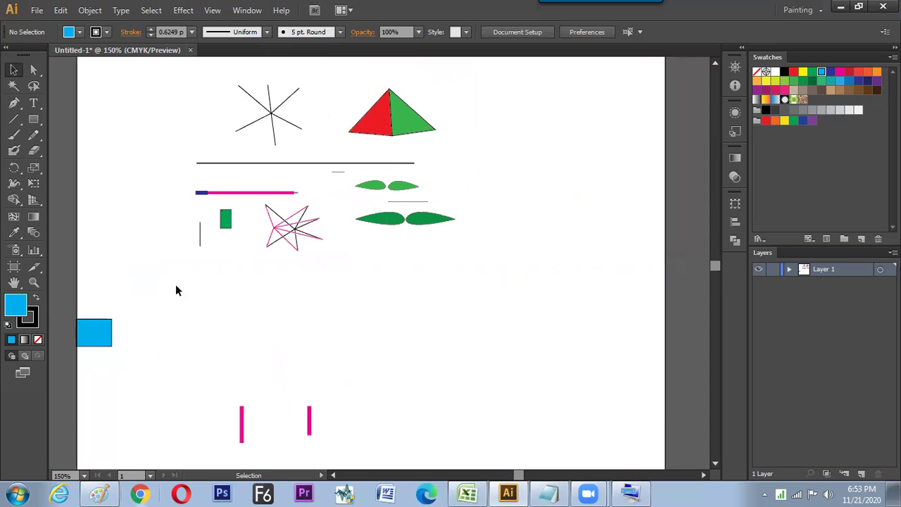
{"action": "left_click", "coordinate": [13, 118]}
{"action": "left_click_drag", "start_coordinate": [533, 125], "coordinate": [532, 292]}
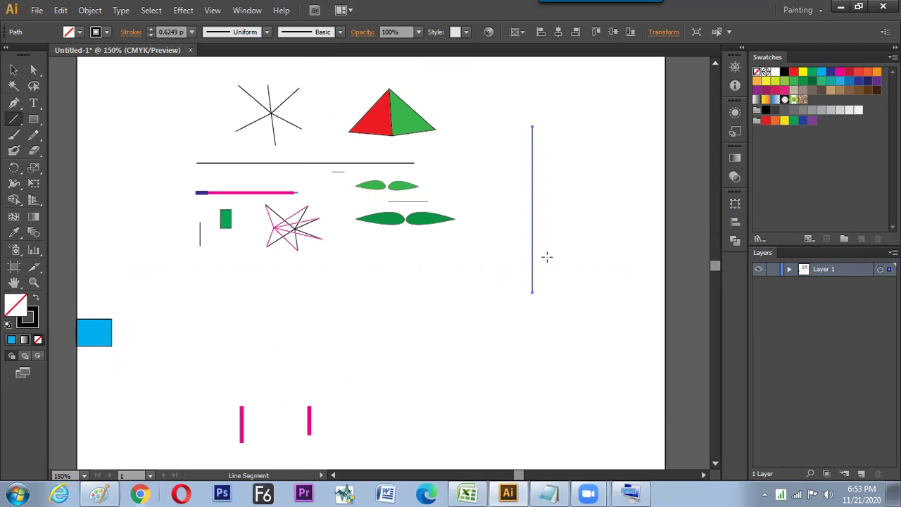
Step: Apply Add Anchor Points three times to the new vertical line
{"action": "left_click", "coordinate": [90, 10]}
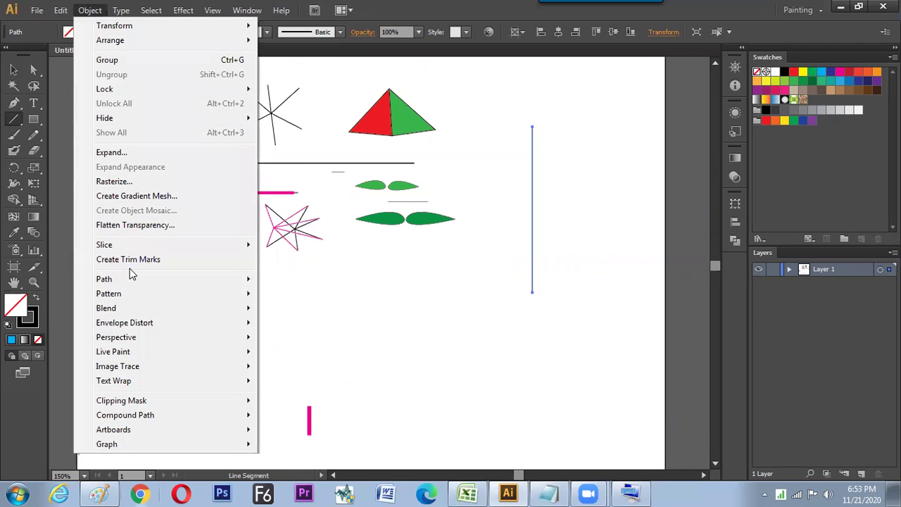
{"action": "mouse_move", "coordinate": [242, 285]}
{"action": "left_click", "coordinate": [396, 364]}
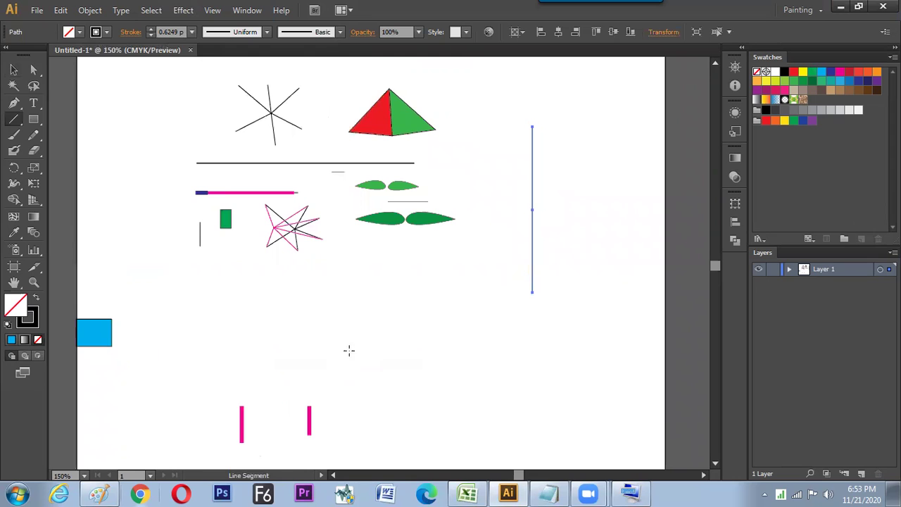
{"action": "left_click", "coordinate": [90, 10]}
{"action": "mouse_move", "coordinate": [160, 290]}
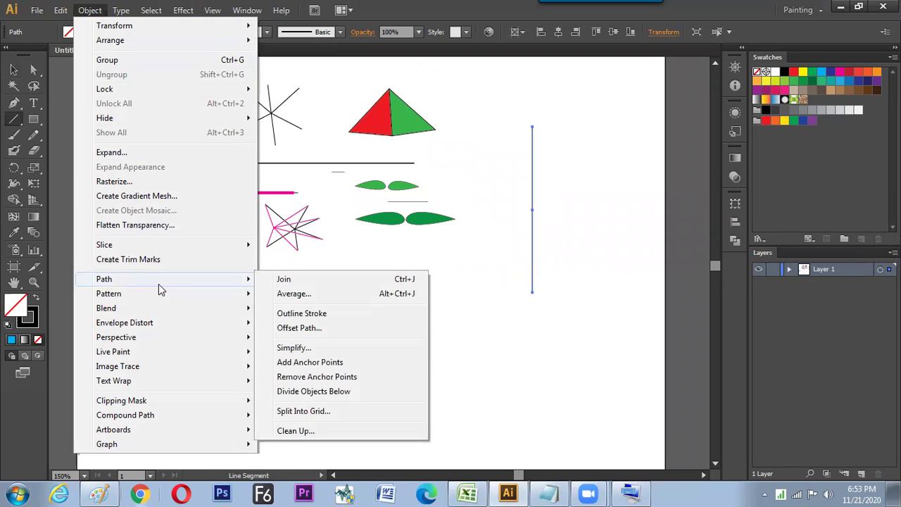
{"action": "left_click", "coordinate": [366, 362]}
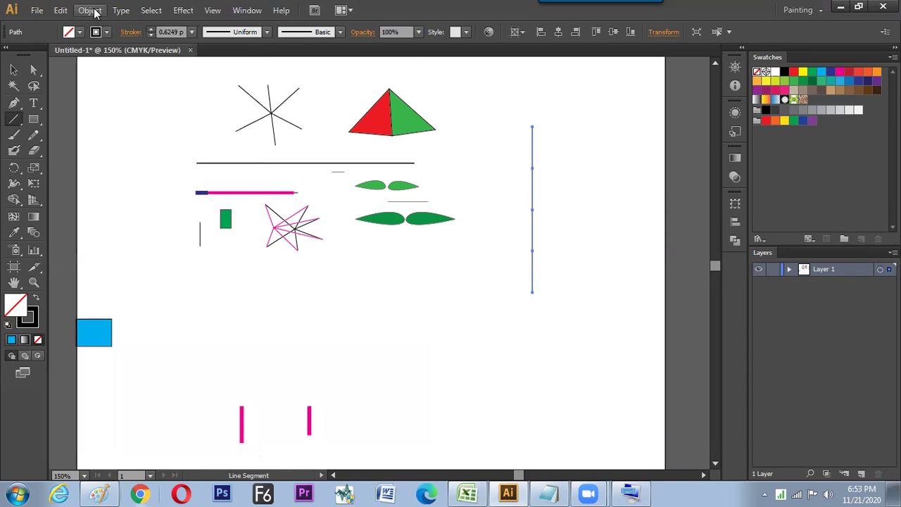
{"action": "left_click", "coordinate": [91, 11]}
{"action": "mouse_move", "coordinate": [159, 290]}
{"action": "left_click", "coordinate": [326, 362]}
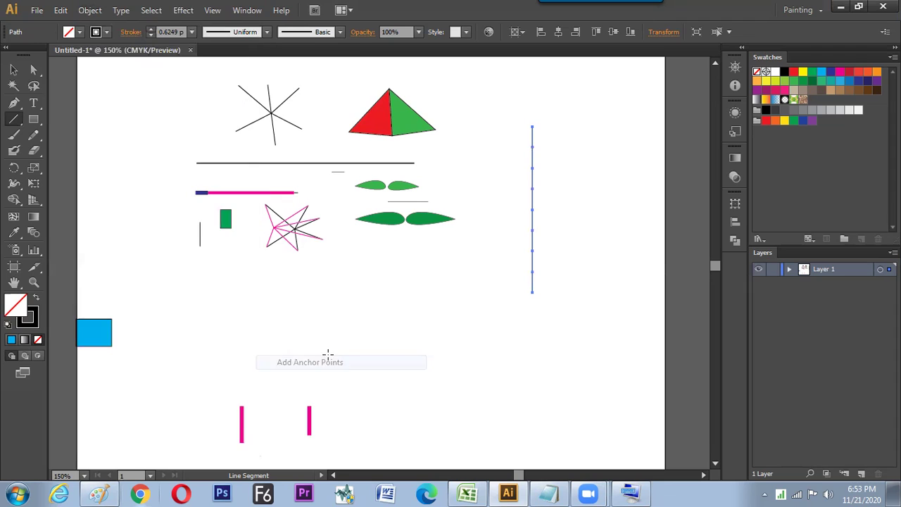
Step: Shift every second anchor point of the vertical line about 4 mm right to form a zigzag, and deselect it
{"action": "left_click", "coordinate": [33, 69]}
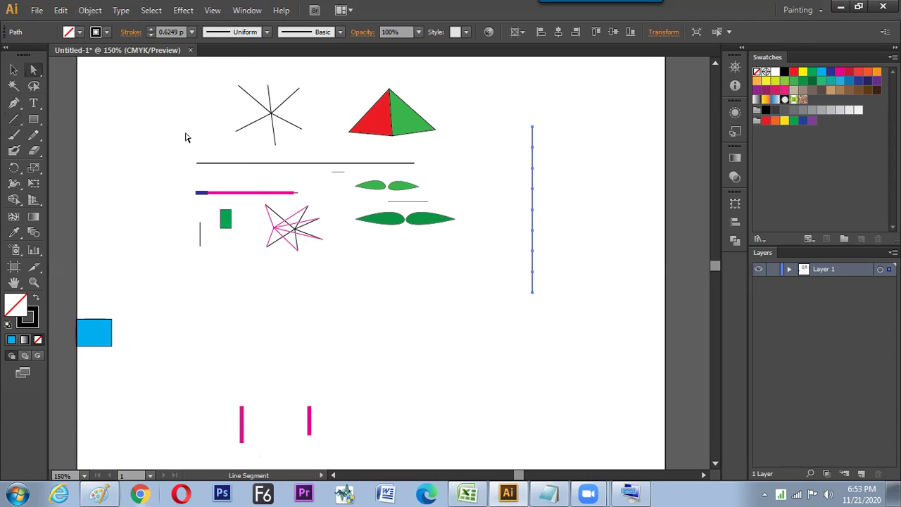
{"action": "left_click", "coordinate": [533, 190]}
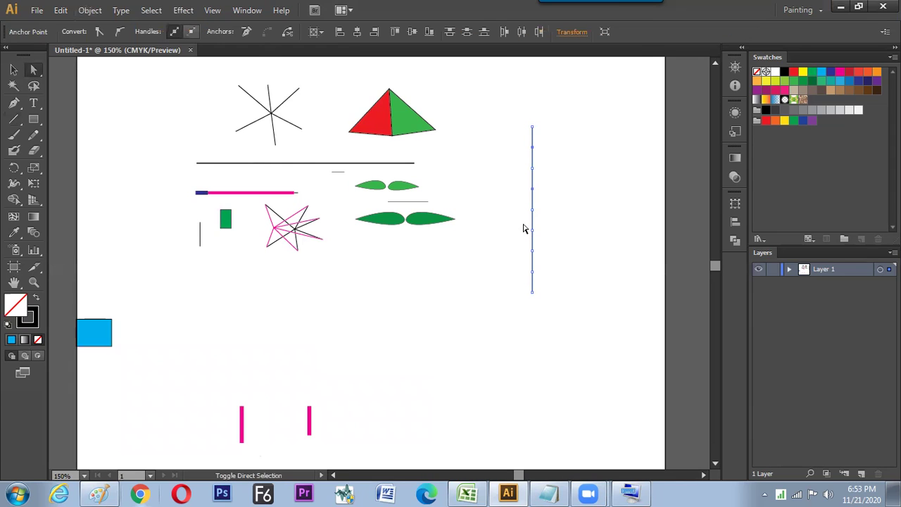
{"action": "mouse_move", "coordinate": [531, 271]}
{"action": "left_mouse_down"}
{"action": "mouse_move", "coordinate": [539, 280]}
{"action": "mouse_move", "coordinate": [543, 272]}
{"action": "left_mouse_up"}
{"action": "left_click", "coordinate": [598, 230]}
{"action": "key", "text": "v"}
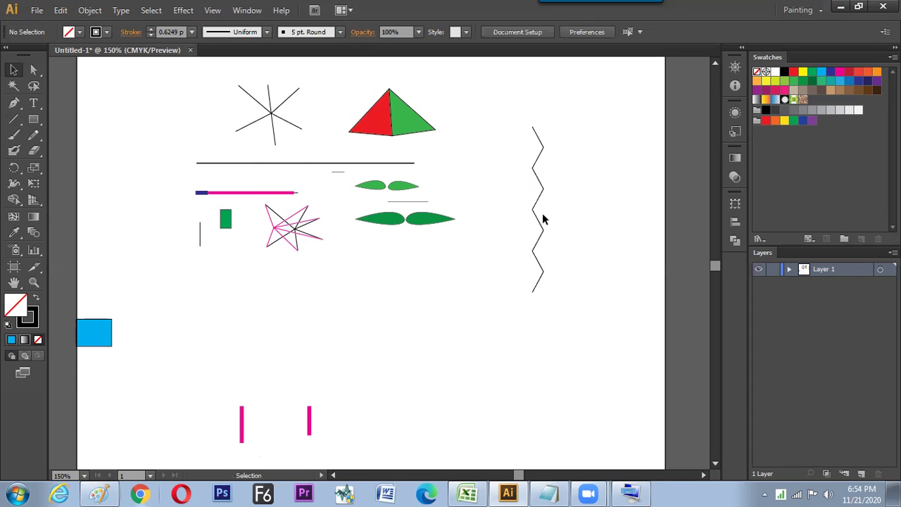
Step: Draw a second vertical line of similar length between the leaf shapes and the zigzag
{"action": "left_click", "coordinate": [13, 118]}
{"action": "left_click_drag", "start_coordinate": [487, 123], "coordinate": [477, 289]}
{"action": "key", "text": "shift+v"}
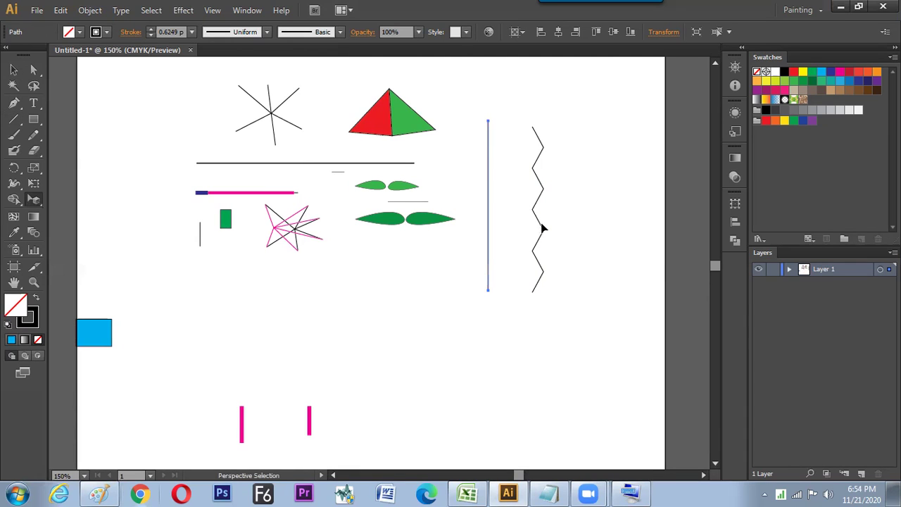
{"action": "left_click", "coordinate": [22, 70]}
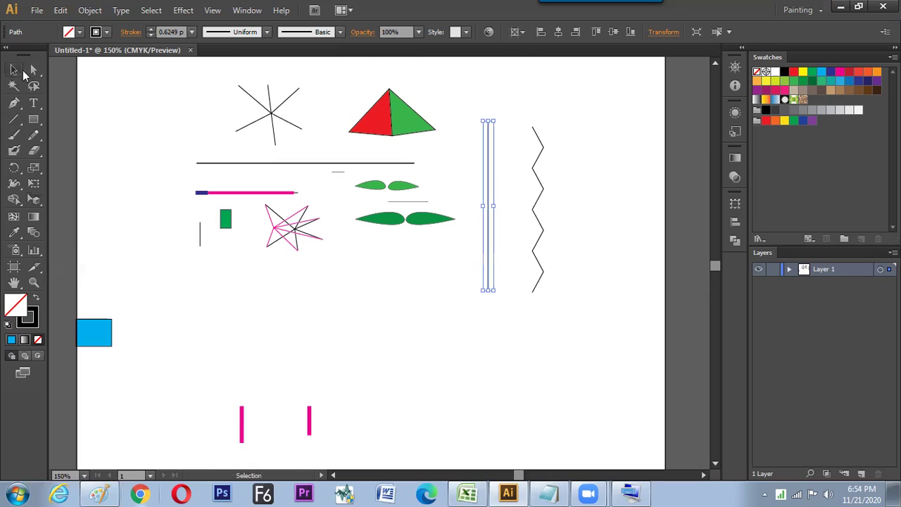
Step: Copy the zigzag to its right and convert the copy's anchor points to smooth to make a wavy line
{"action": "mouse_move", "coordinate": [519, 158]}
{"action": "left_mouse_down"}
{"action": "mouse_move", "coordinate": [547, 195]}
{"action": "mouse_move", "coordinate": [590, 196]}
{"action": "left_mouse_up"}
{"action": "left_click", "coordinate": [35, 69]}
{"action": "left_click_drag", "start_coordinate": [568, 139], "coordinate": [598, 285]}
{"action": "left_click", "coordinate": [120, 32]}
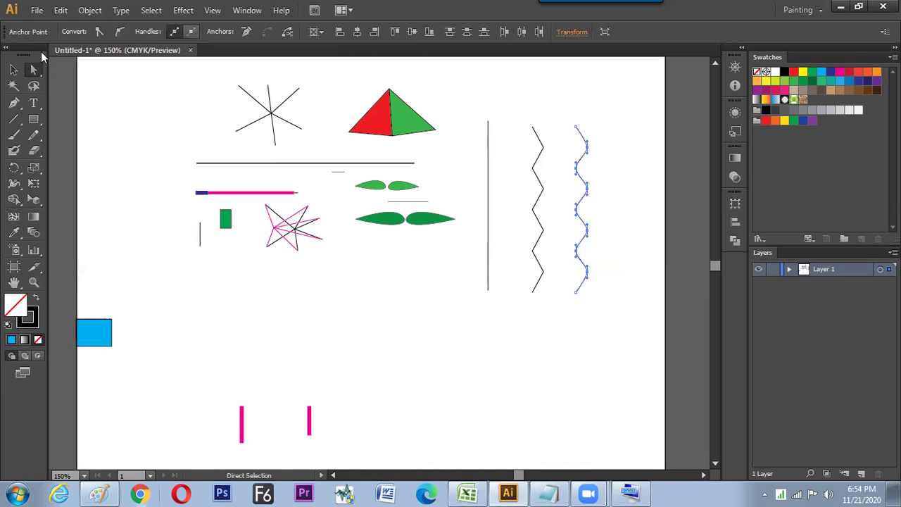
{"action": "left_click", "coordinate": [15, 70]}
{"action": "left_click", "coordinate": [145, 129]}
{"action": "left_click", "coordinate": [586, 237]}
{"action": "left_click", "coordinate": [597, 248]}
{"action": "left_click", "coordinate": [538, 242]}
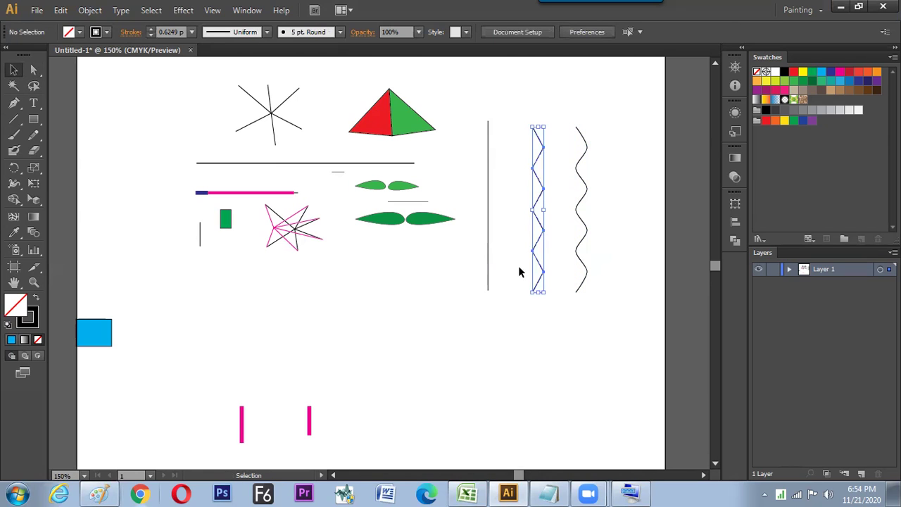
{"action": "left_click", "coordinate": [584, 243]}
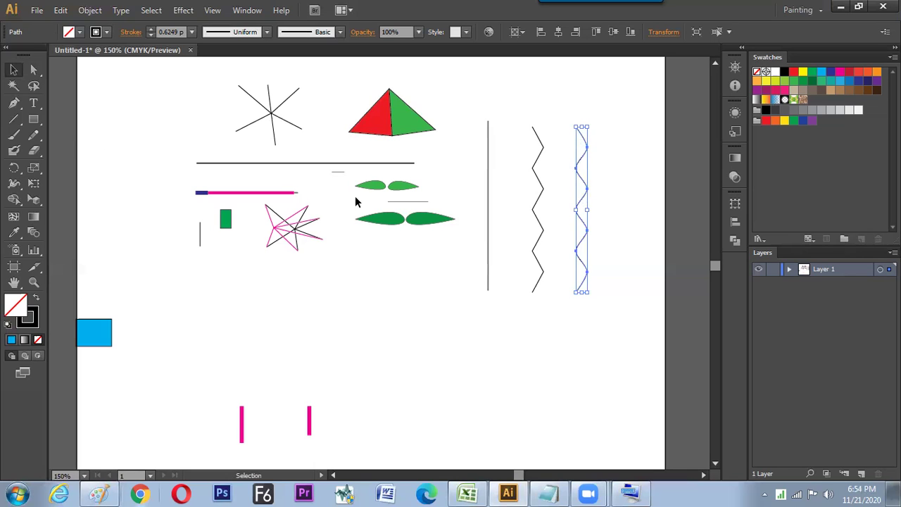
{"action": "left_click", "coordinate": [606, 185]}
Step: Place two copies of the wavy line to its right and flip the nearer copy horizontally
{"action": "mouse_move", "coordinate": [588, 190]}
{"action": "left_mouse_down"}
{"action": "mouse_move", "coordinate": [642, 188]}
{"action": "mouse_move", "coordinate": [619, 194]}
{"action": "left_mouse_up"}
{"action": "left_click", "coordinate": [661, 32]}
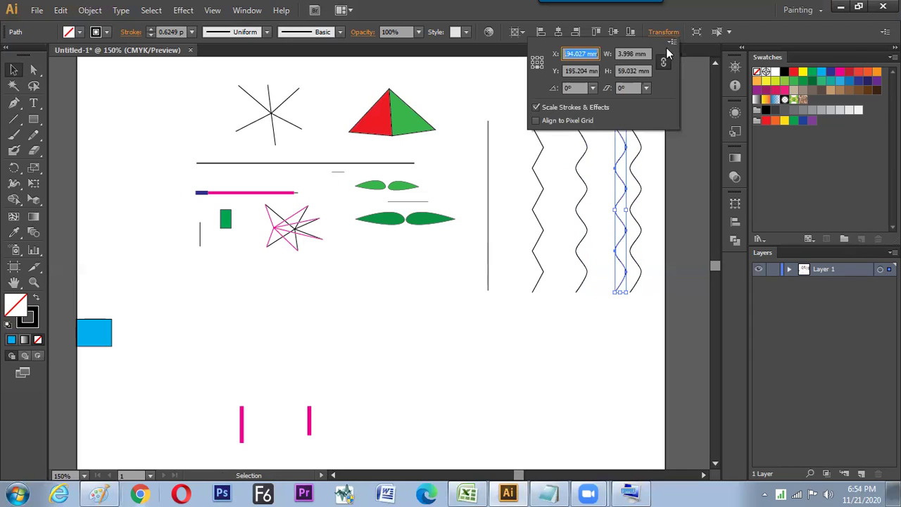
{"action": "left_click", "coordinate": [672, 42]}
{"action": "left_click", "coordinate": [728, 45]}
{"action": "left_click", "coordinate": [659, 215]}
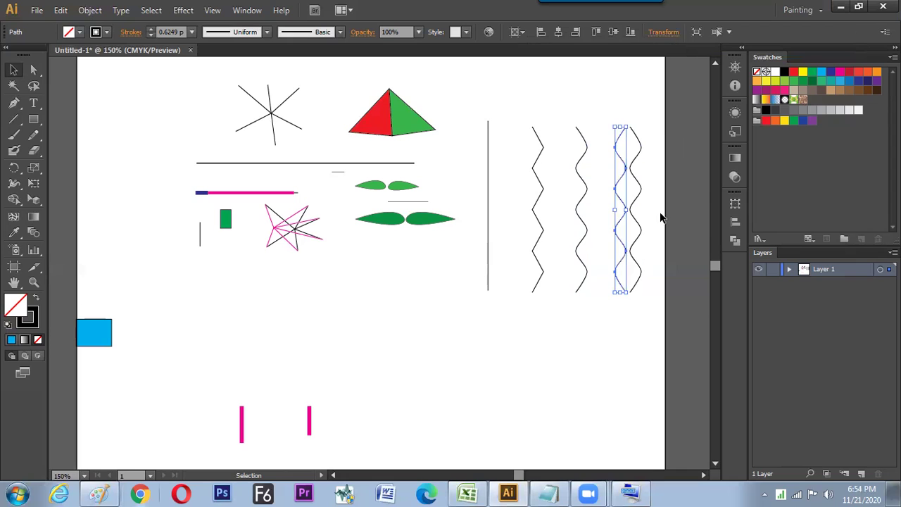
Step: Join the two mirrored wavy lines into one closed shape and move it below the dark green leaves
{"action": "left_click", "coordinate": [658, 211]}
{"action": "left_click_drag", "start_coordinate": [611, 131], "coordinate": [654, 288]}
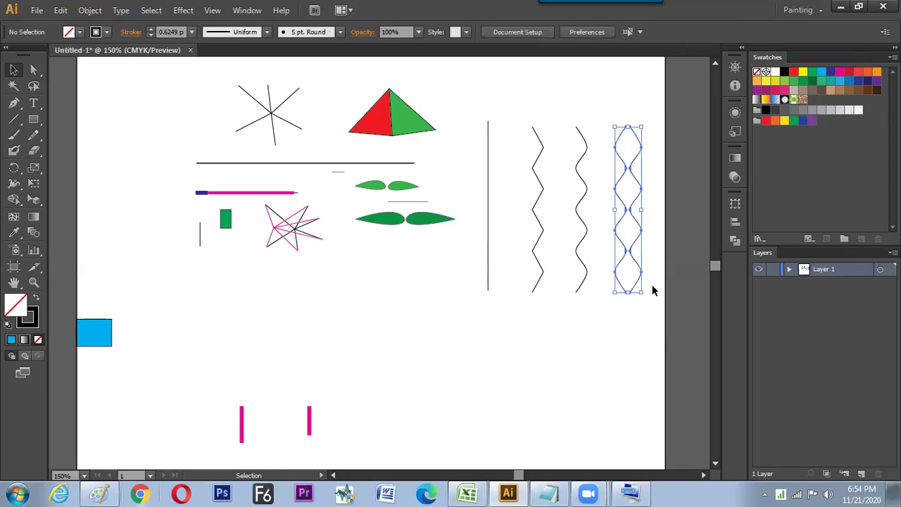
{"action": "left_click", "coordinate": [653, 232]}
{"action": "left_click_drag", "start_coordinate": [624, 267], "coordinate": [487, 338]}
{"action": "left_click", "coordinate": [602, 264]}
{"action": "mouse_move", "coordinate": [636, 235]}
{"action": "left_mouse_down"}
{"action": "mouse_move", "coordinate": [388, 346]}
{"action": "mouse_move", "coordinate": [418, 358]}
{"action": "left_mouse_up"}
{"action": "left_click", "coordinate": [439, 354]}
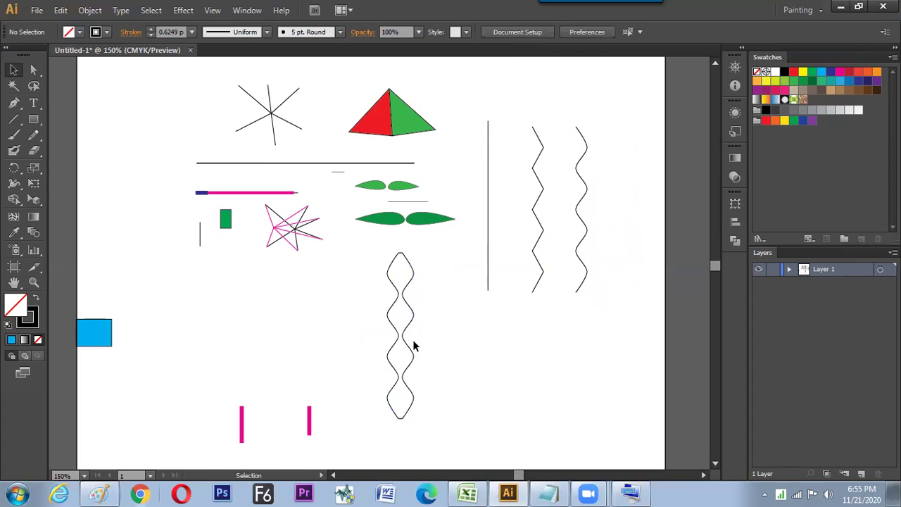
Step: Copy the closed wavy shape to its right as a trial and undo the copy
{"action": "left_click_drag", "start_coordinate": [411, 352], "coordinate": [453, 350]}
{"action": "left_click", "coordinate": [482, 338]}
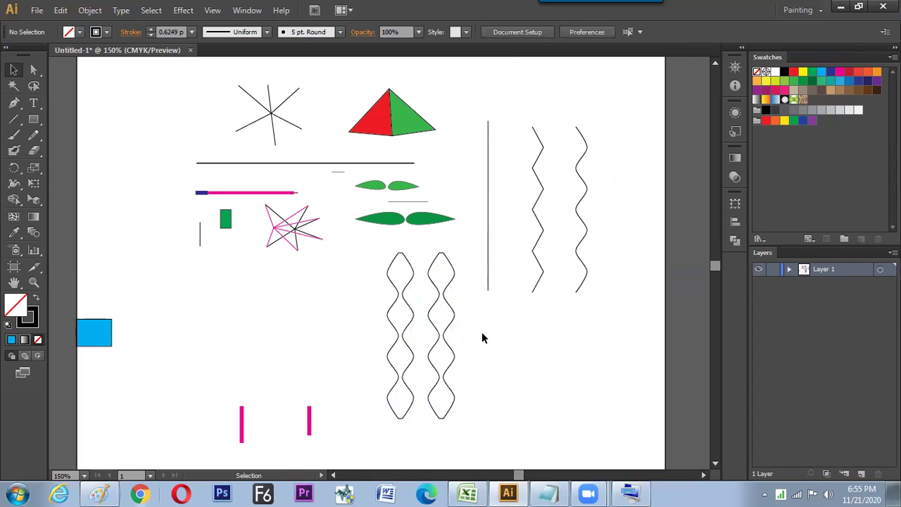
{"action": "key", "text": "ctrl+z"}
{"action": "key", "text": "ctrl+z"}
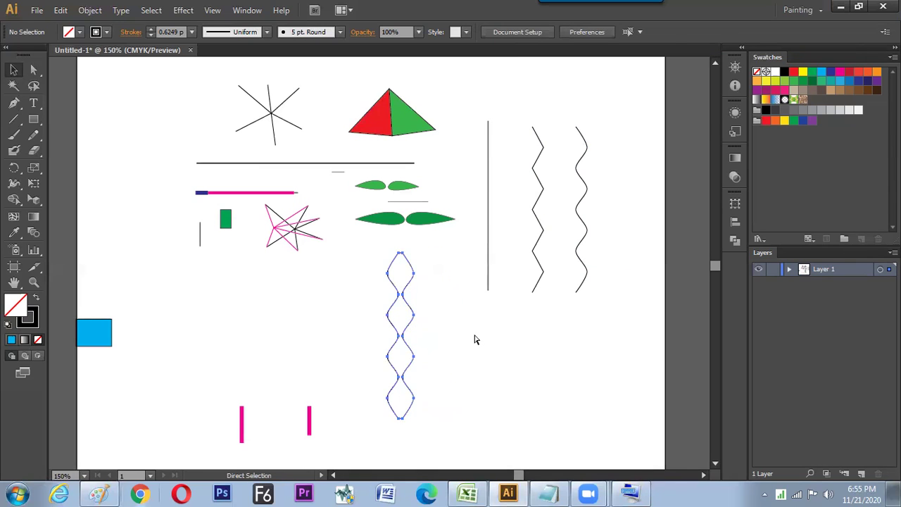
{"action": "left_click", "coordinate": [431, 322]}
Step: Fill the closed wavy shape with green and deselect it
{"action": "left_click", "coordinate": [386, 345]}
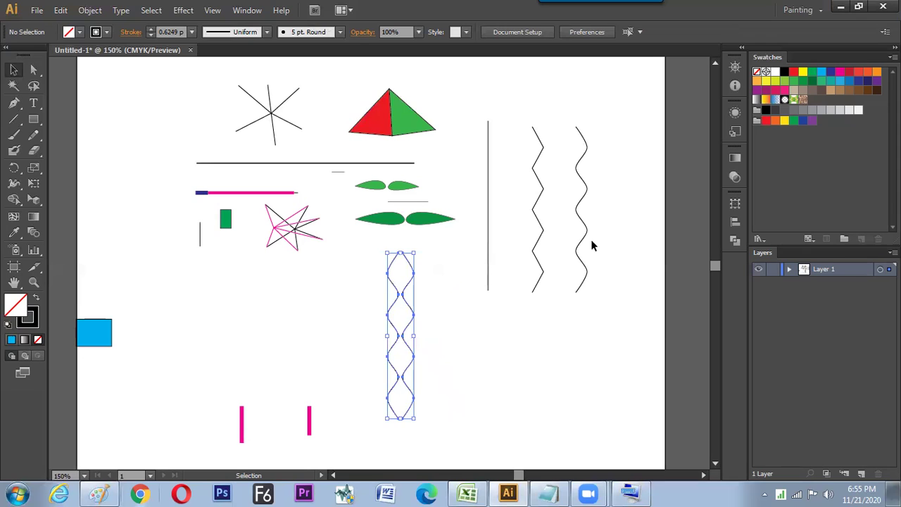
{"action": "left_click", "coordinate": [812, 72]}
{"action": "left_click", "coordinate": [535, 332]}
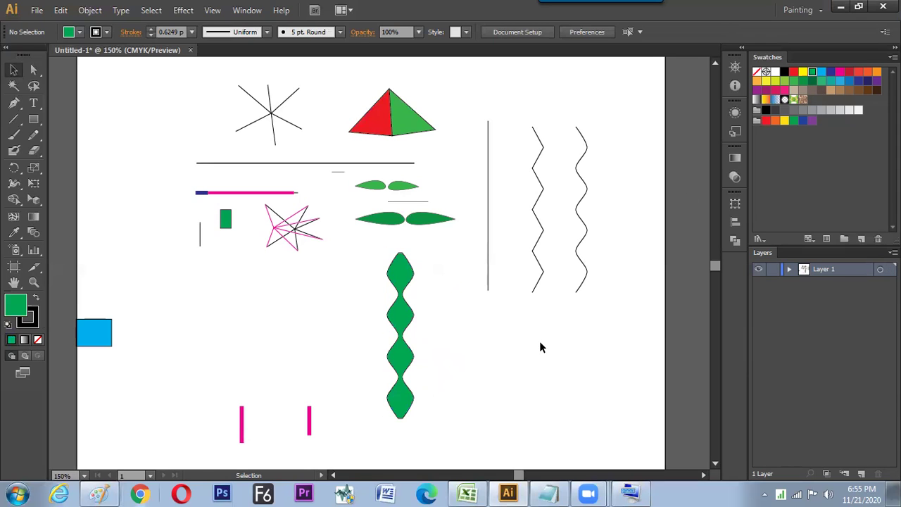
Step: Paste a copy of the green wavy shape in place, consulting the Paste in Place shortcut note in Paint
{"action": "left_click", "coordinate": [403, 321]}
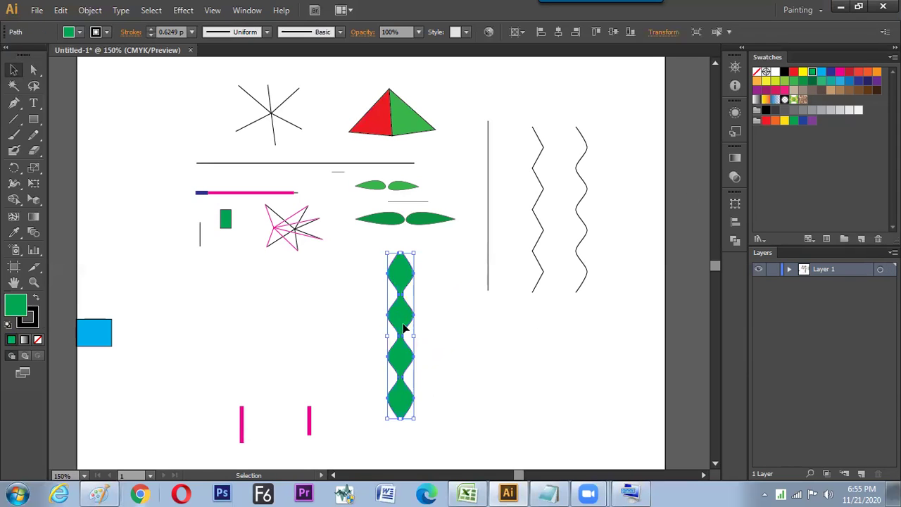
{"action": "key", "text": "ctrl"}
{"action": "left_click", "coordinate": [99, 493]}
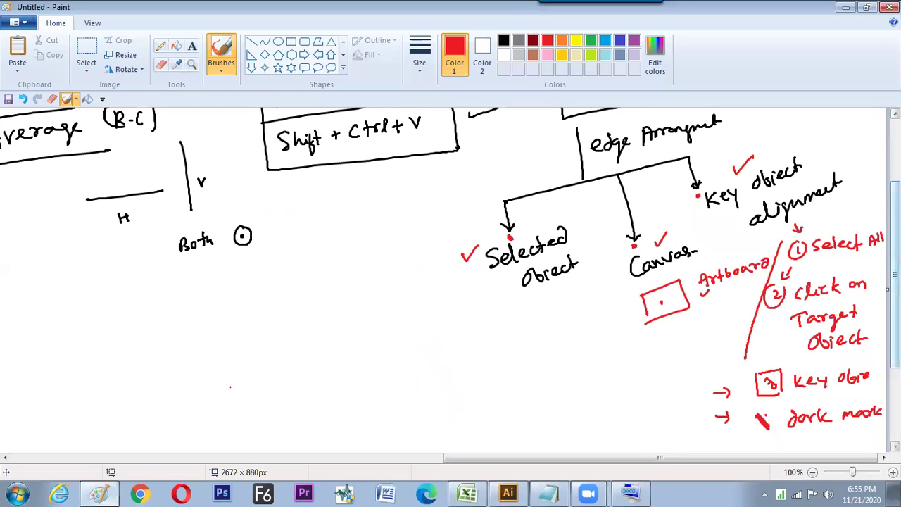
{"action": "scroll", "coordinate": [873, 213], "scroll_direction": "up", "scroll_amount": 2}
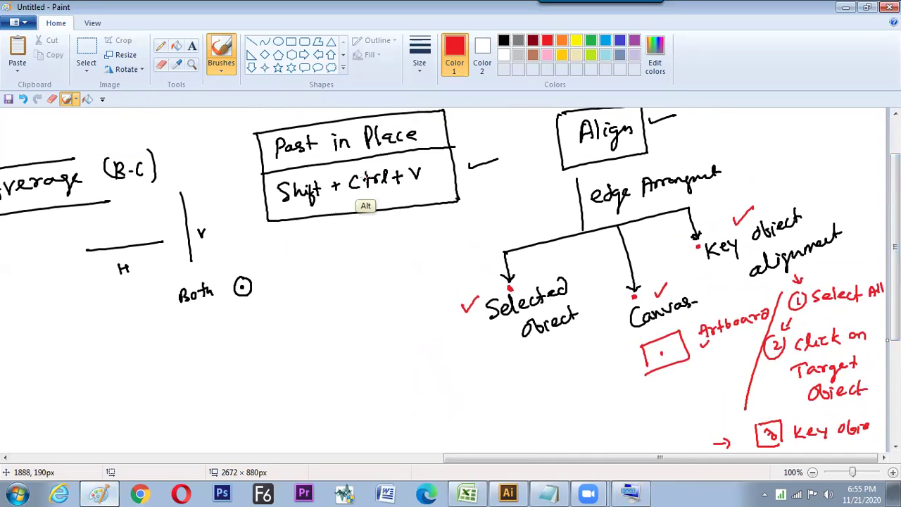
{"action": "key", "text": "alt+Tab"}
Step: Rotate the copied green shape 90° about its centre so the two shapes form a cross, and deselect it
{"action": "left_click", "coordinate": [664, 33]}
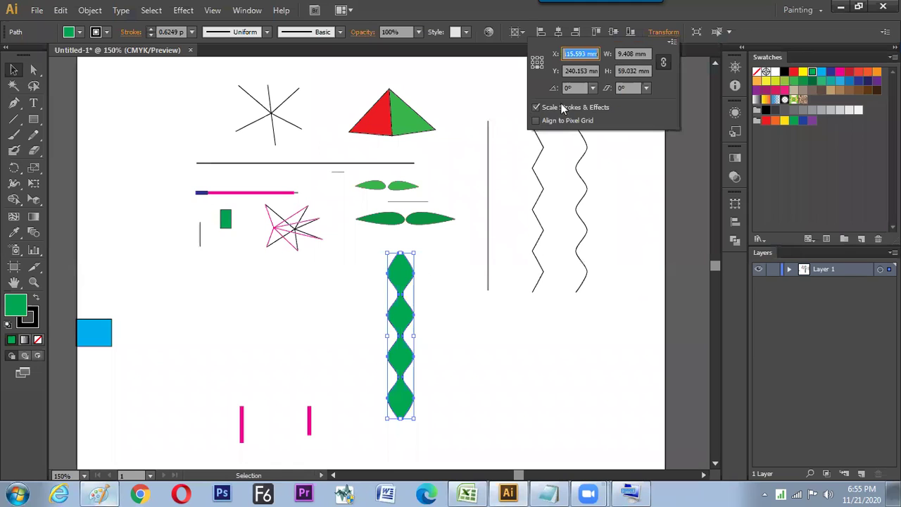
{"action": "left_click", "coordinate": [537, 67]}
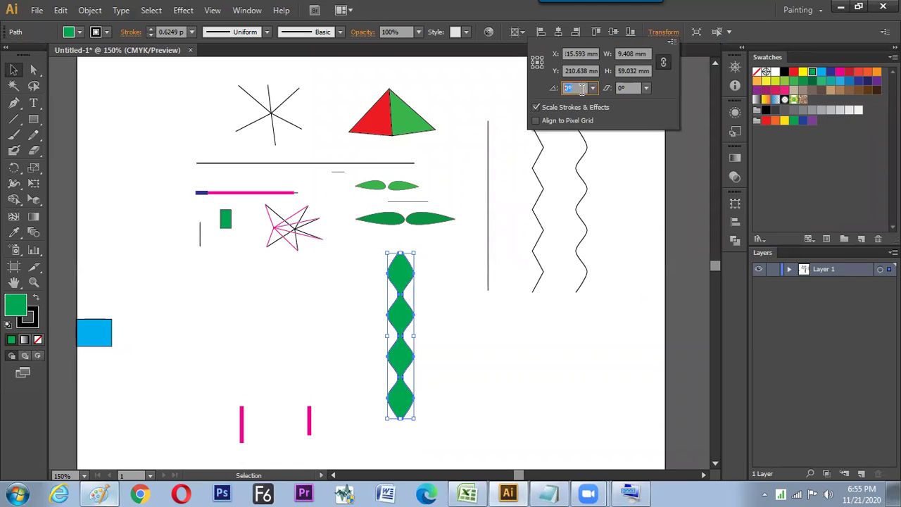
{"action": "type", "text": "90"}
{"action": "key", "text": "alt+Return"}
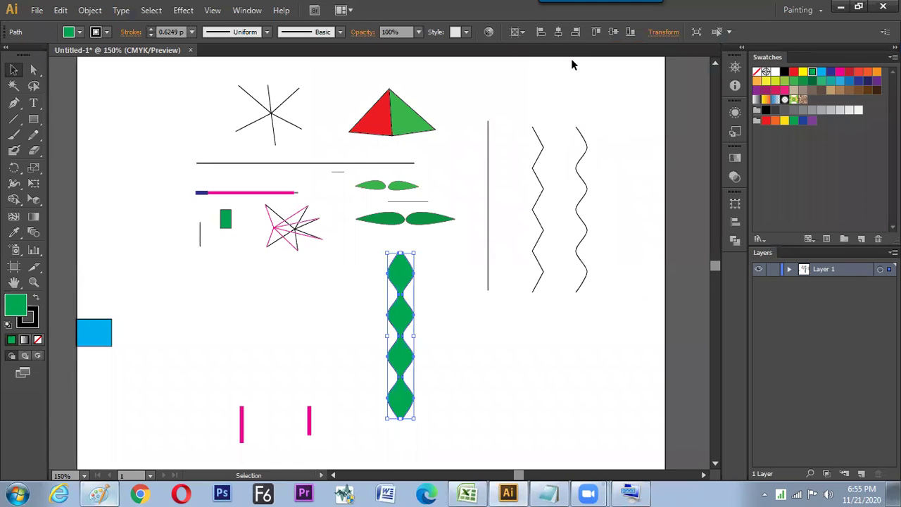
{"action": "left_click", "coordinate": [521, 319]}
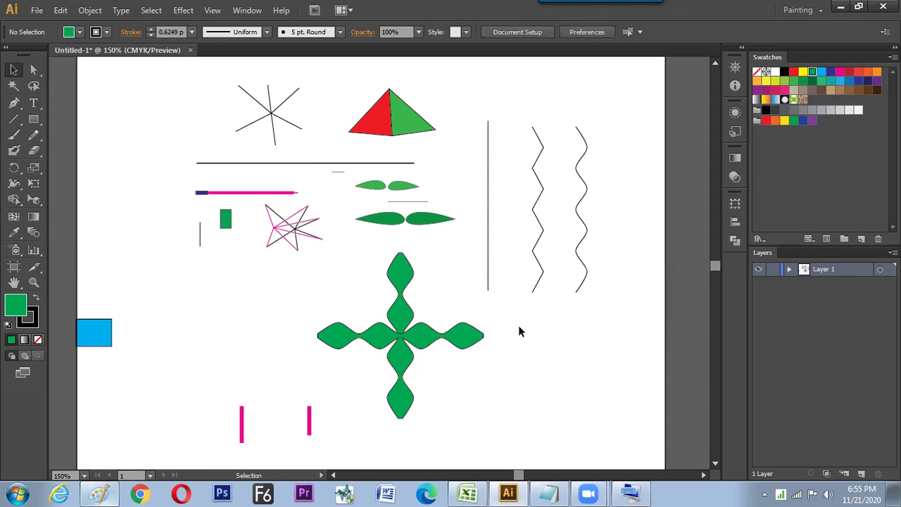
{"action": "left_click", "coordinate": [476, 346]}
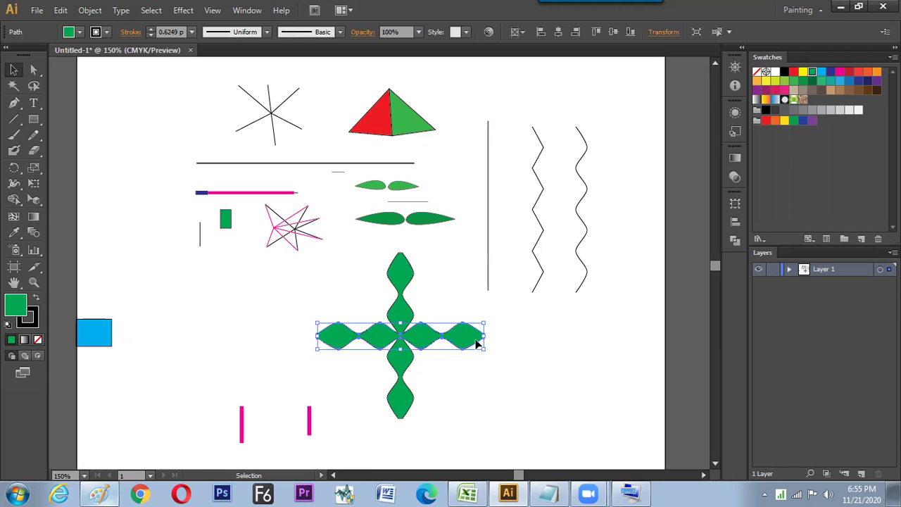
{"action": "left_click", "coordinate": [459, 371]}
{"action": "left_click_drag", "start_coordinate": [320, 279], "coordinate": [486, 399]}
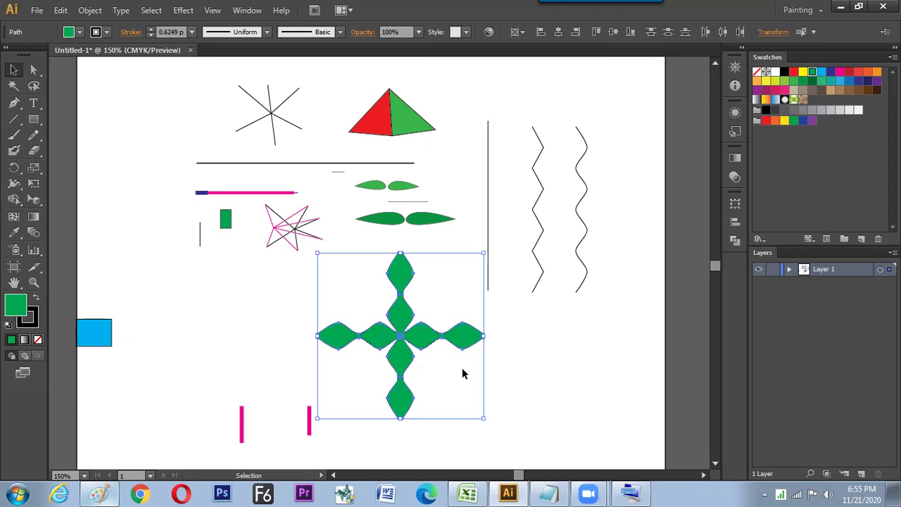
{"action": "left_click", "coordinate": [481, 348]}
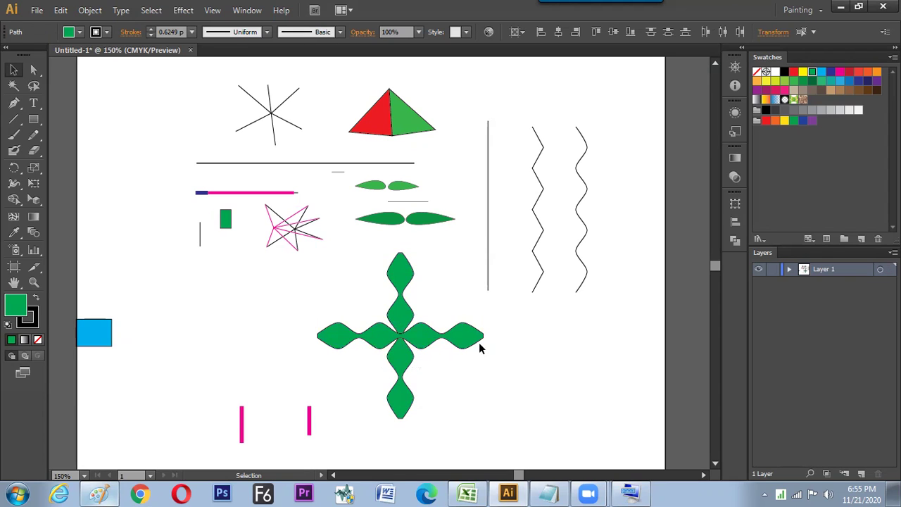
Step: Place a copy of the cross's vertical shape to the right of the cross and delete it
{"action": "left_click", "coordinate": [400, 308]}
{"action": "left_click_drag", "start_coordinate": [399, 310], "coordinate": [612, 325]}
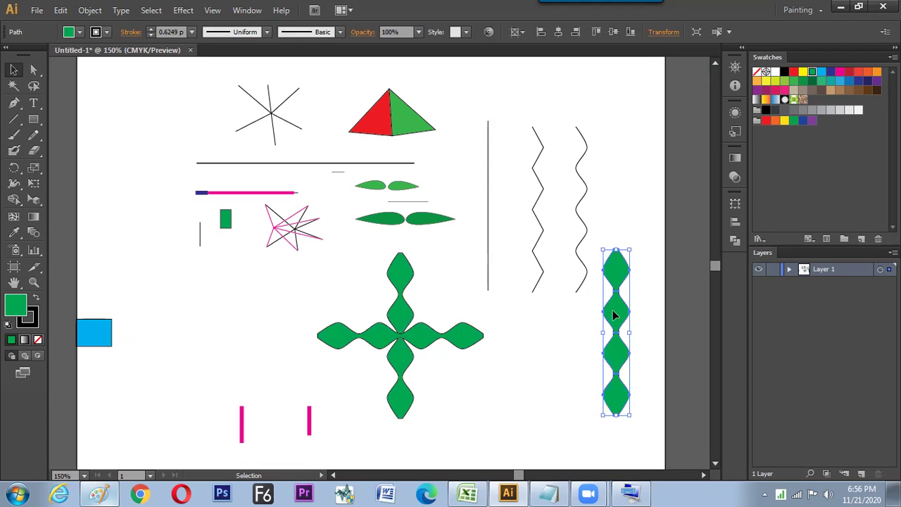
{"action": "key", "text": "Delete"}
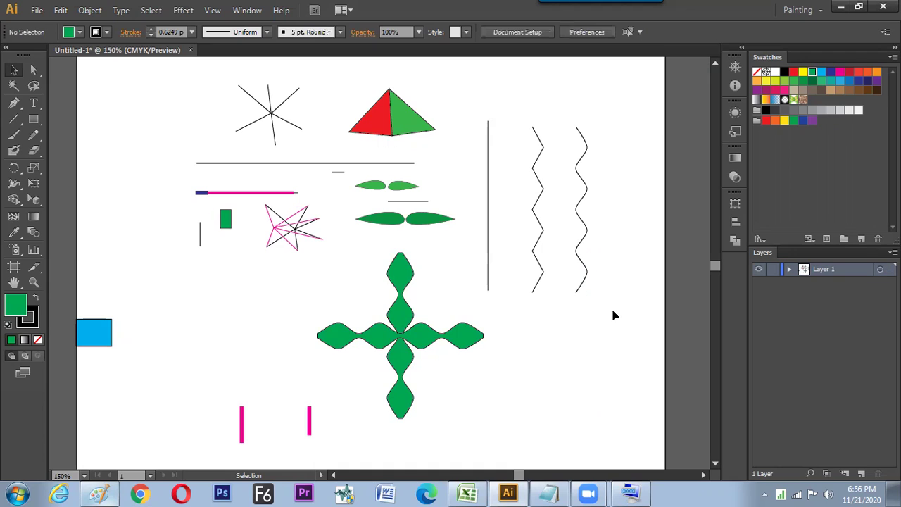
Step: Copy the cross's horizontal shape in place and rotate the copy by 90/2 degrees to add a diagonal pair of petals
{"action": "left_click", "coordinate": [416, 324]}
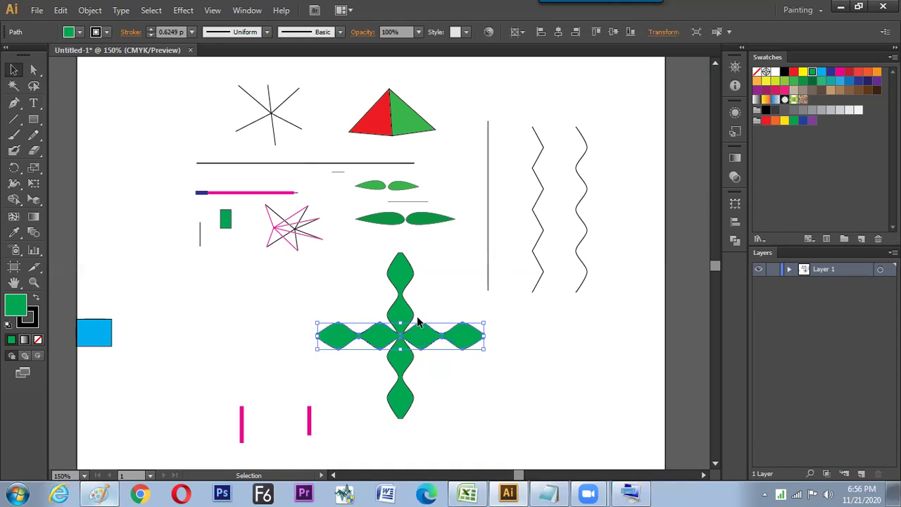
{"action": "key", "text": "ctrl"}
{"action": "left_click", "coordinate": [666, 32]}
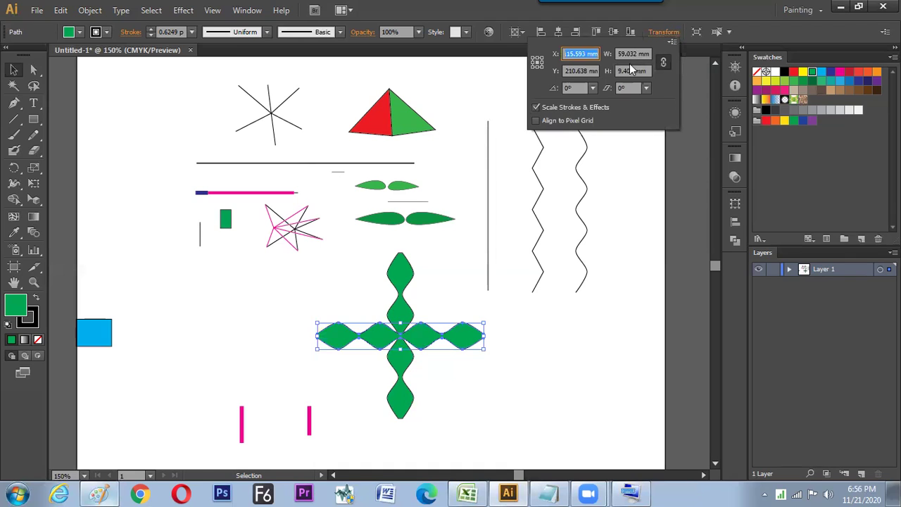
{"action": "left_click", "coordinate": [572, 87]}
{"action": "type", "text": "90/2"}
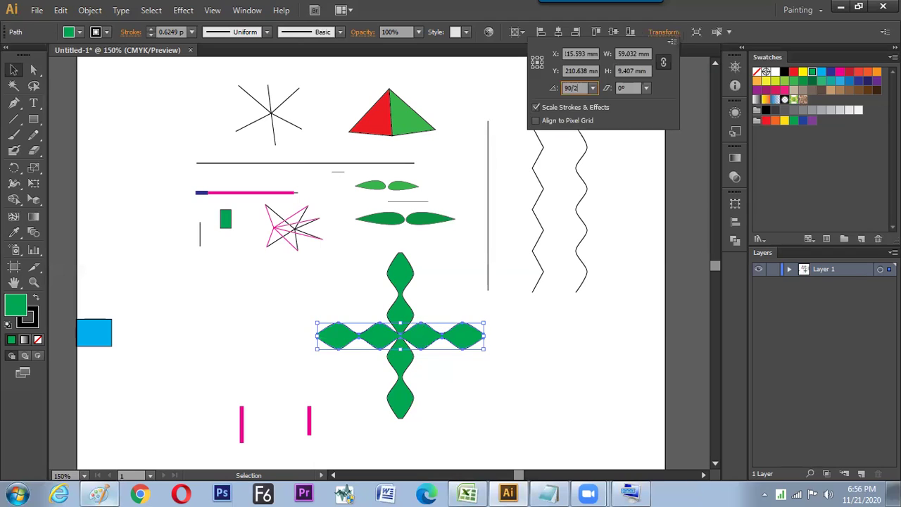
{"action": "key", "text": "alt+Return"}
{"action": "left_click", "coordinate": [512, 390]}
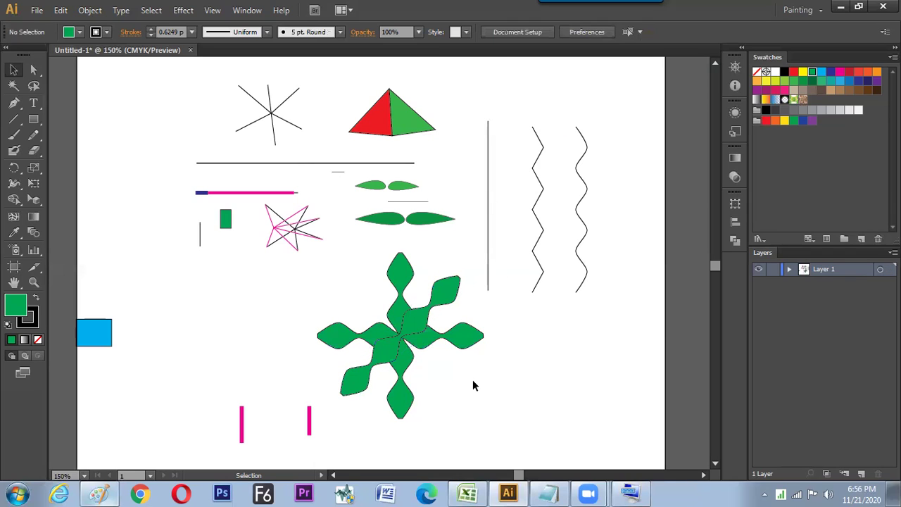
Step: Rotate a copy of the vertical shape by 90/2 degrees to add the opposite diagonal and complete the eight-petal flower
{"action": "left_click", "coordinate": [407, 292]}
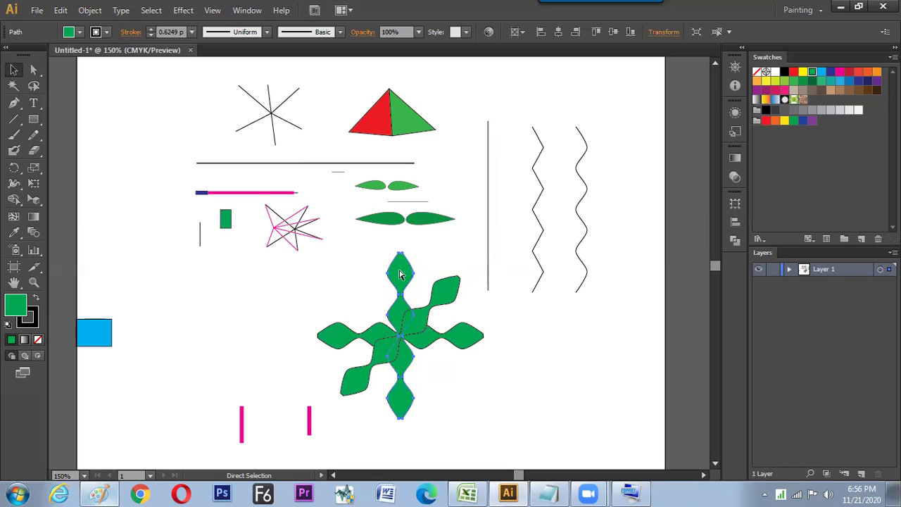
{"action": "left_click", "coordinate": [662, 32]}
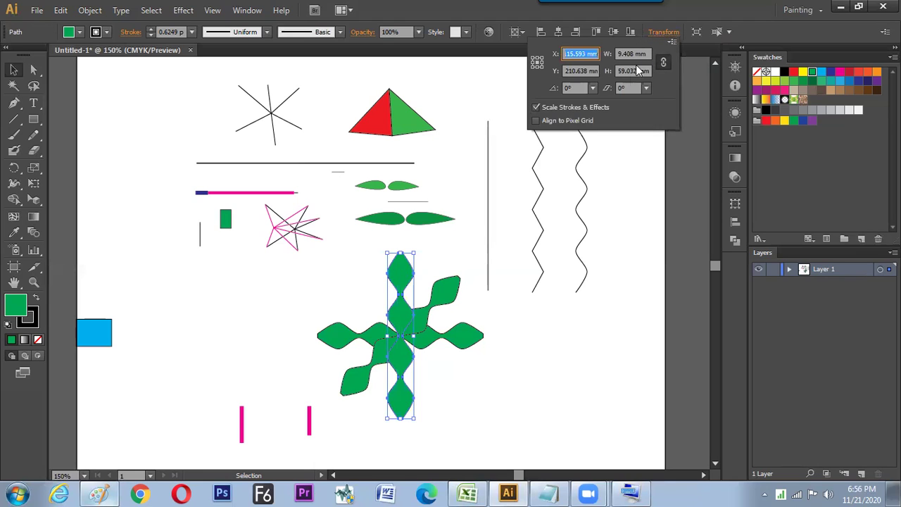
{"action": "left_click", "coordinate": [575, 86]}
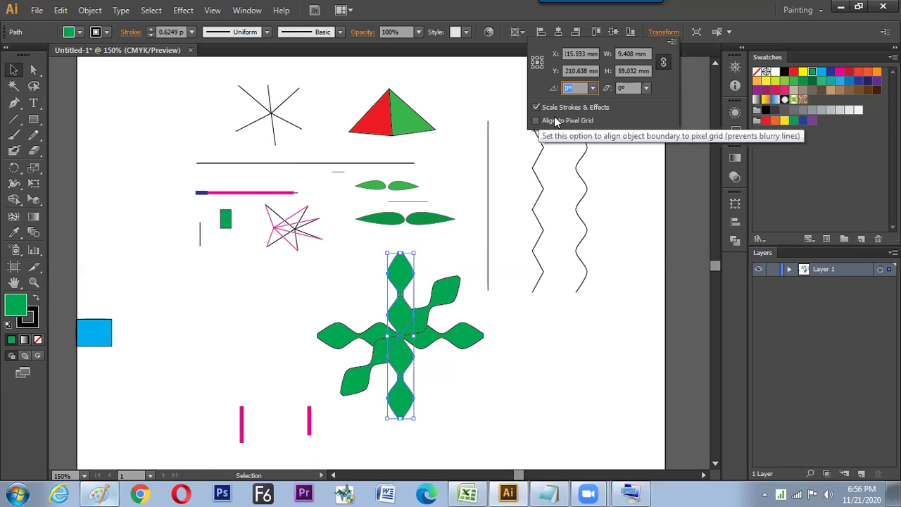
{"action": "type", "text": "90/2"}
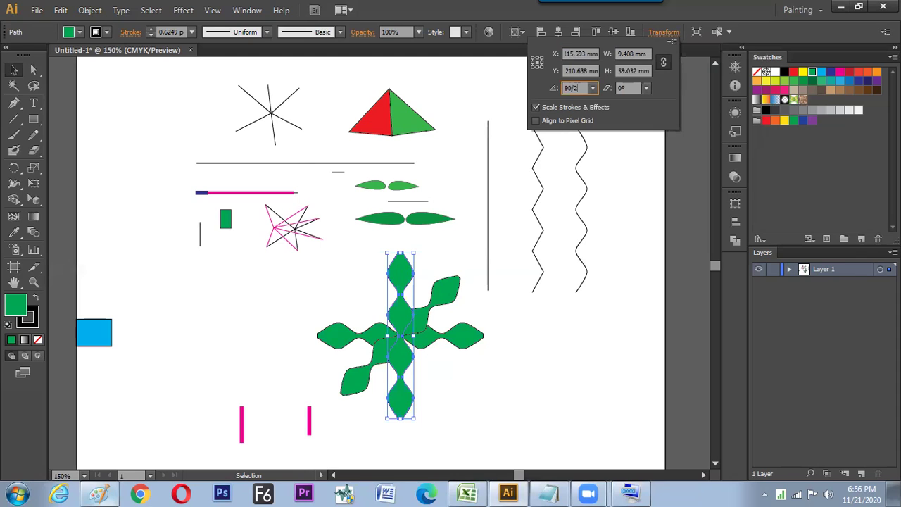
{"action": "key", "text": "Return"}
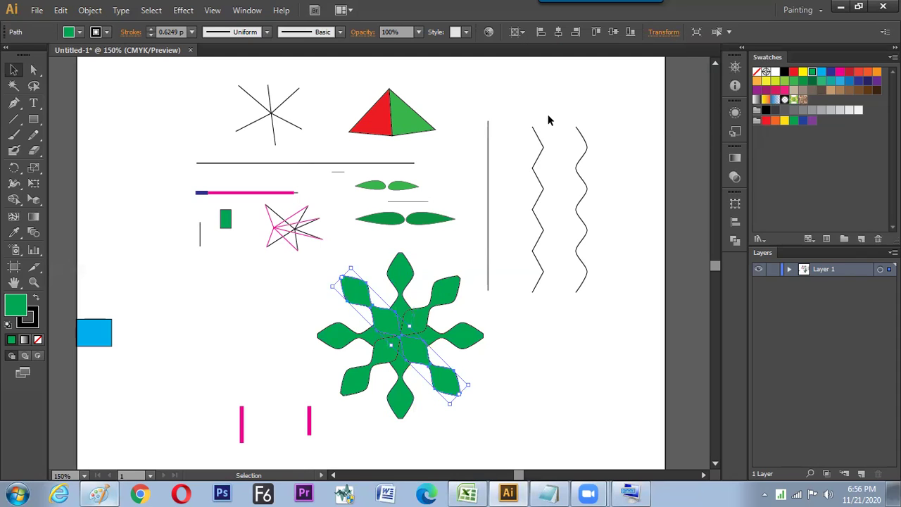
{"action": "left_click", "coordinate": [493, 325]}
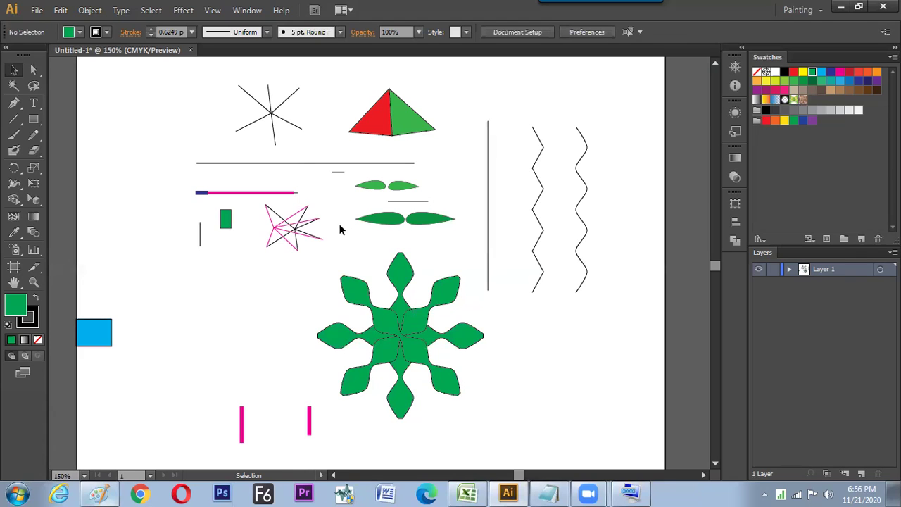
Step: Move the eight-petal flower slightly up and left and rotate a copy of it by 90/4 degrees to form sixteen petals
{"action": "left_click_drag", "start_coordinate": [349, 265], "coordinate": [457, 402]}
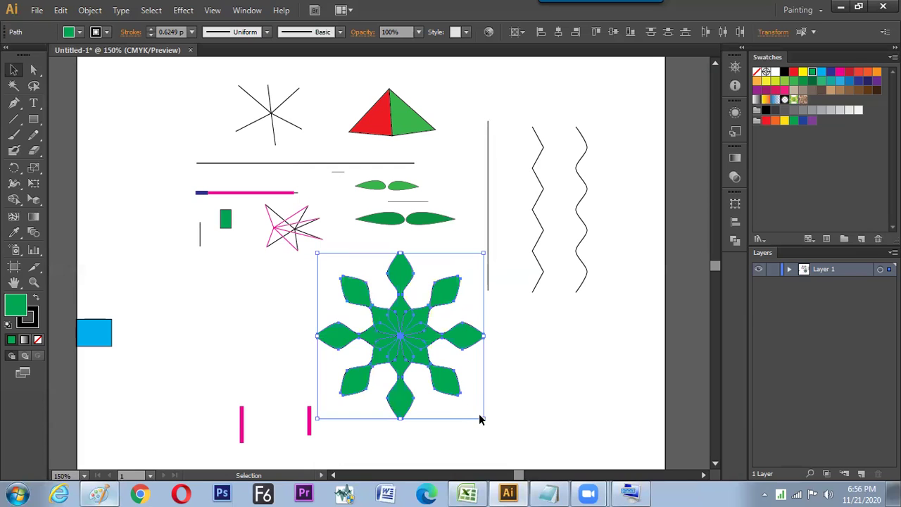
{"action": "left_click_drag", "start_coordinate": [414, 347], "coordinate": [407, 339]}
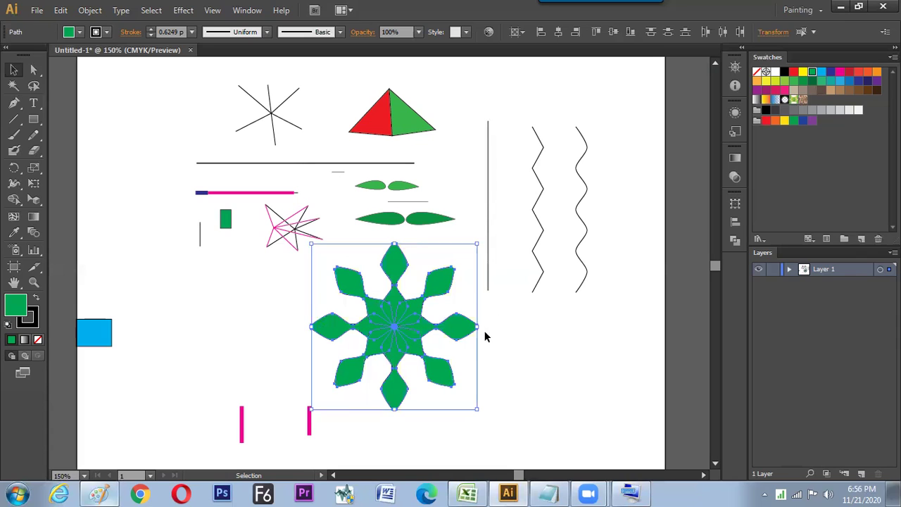
{"action": "left_click", "coordinate": [422, 329]}
{"action": "left_click", "coordinate": [426, 329]}
{"action": "left_click", "coordinate": [771, 32]}
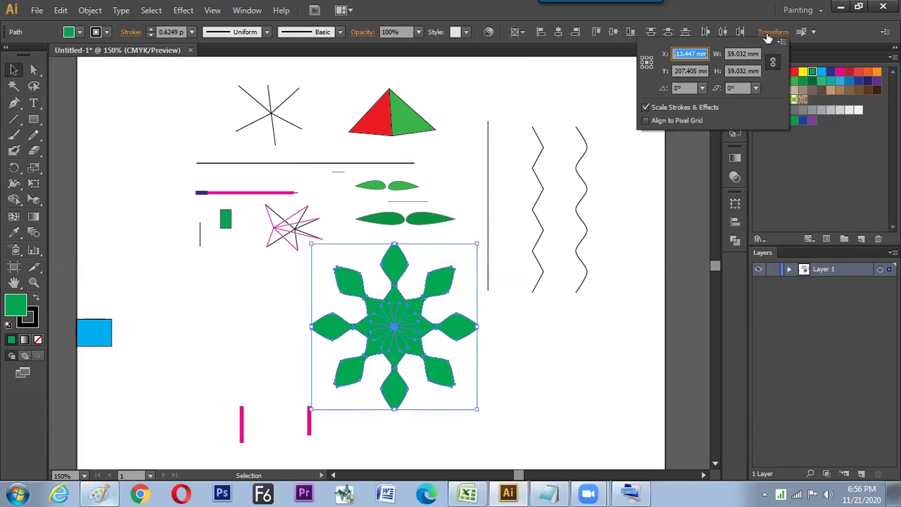
{"action": "left_click", "coordinate": [684, 87]}
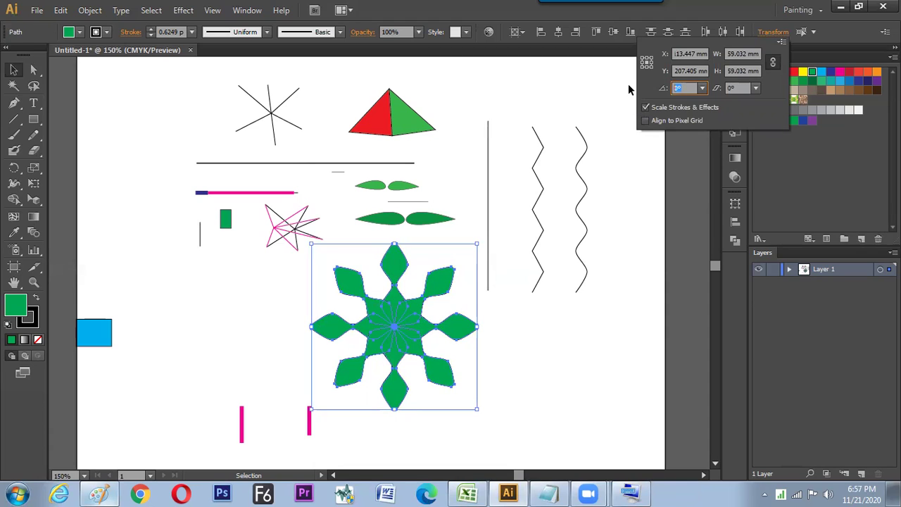
{"action": "type", "text": "90/4"}
{"action": "key", "text": "alt+Return"}
{"action": "left_click", "coordinate": [530, 342]}
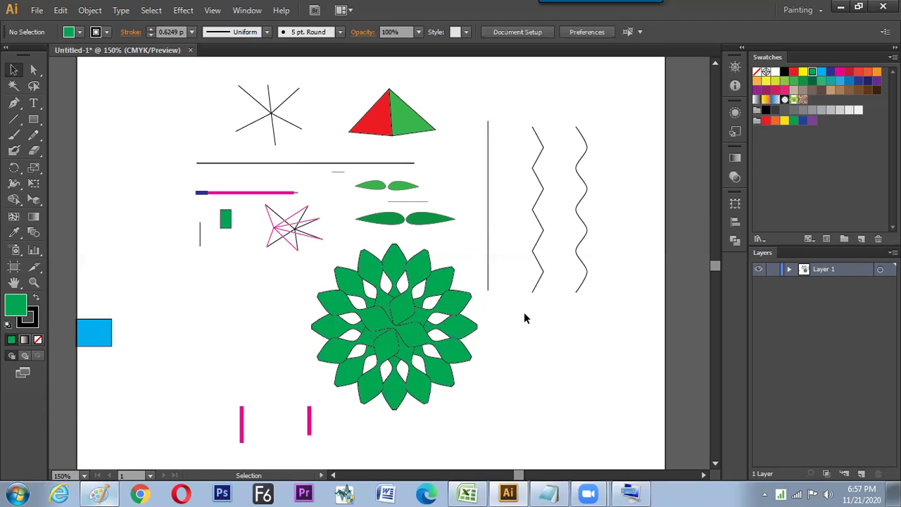
Step: Move the sixteen-petal flower below the zigzag and wavy lines and place a copy of it to its left
{"action": "left_click_drag", "start_coordinate": [322, 254], "coordinate": [454, 409]}
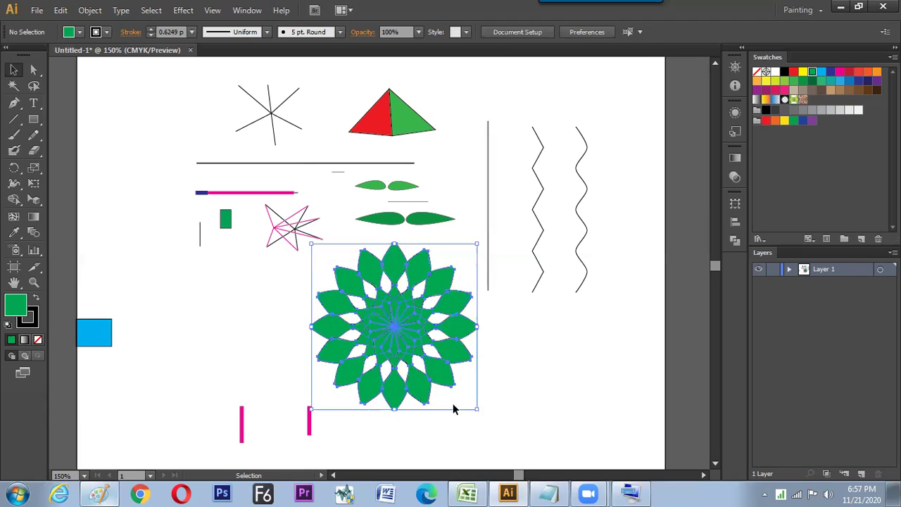
{"action": "left_click", "coordinate": [499, 352]}
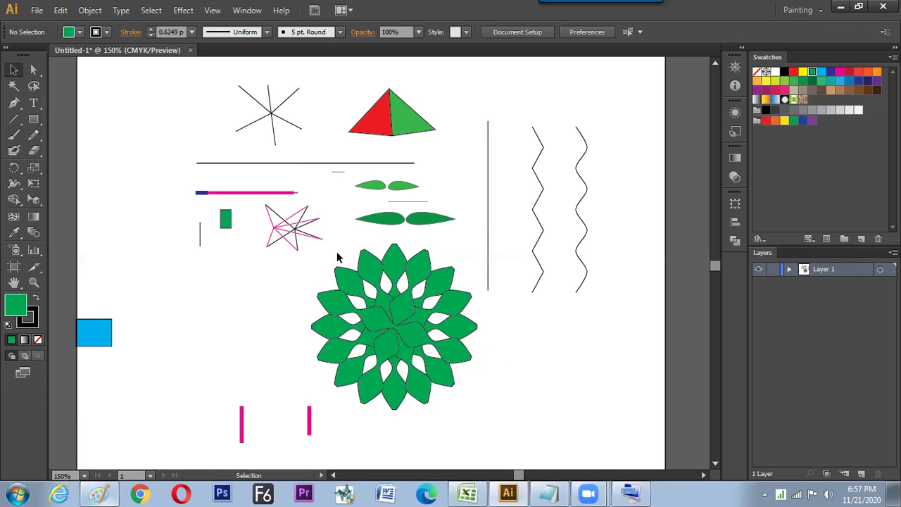
{"action": "left_click", "coordinate": [415, 357]}
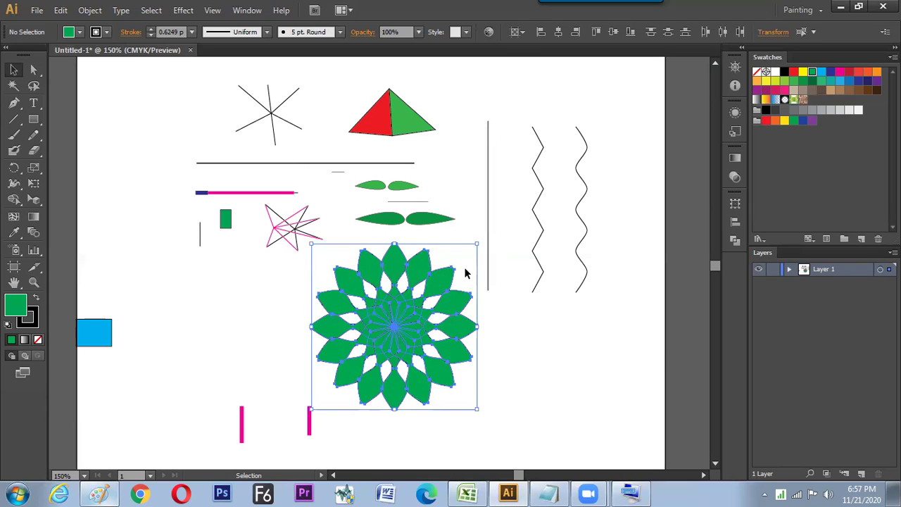
{"action": "left_click_drag", "start_coordinate": [400, 331], "coordinate": [572, 389]}
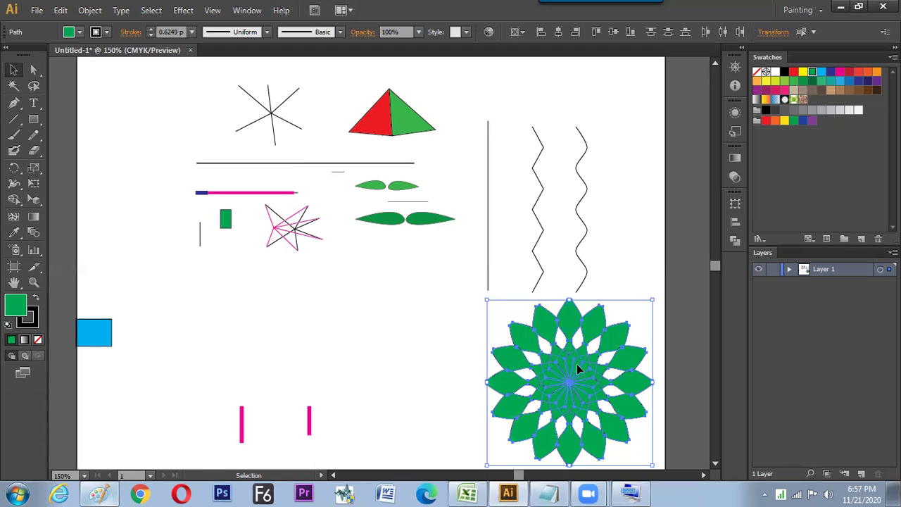
{"action": "left_click_drag", "start_coordinate": [570, 384], "coordinate": [399, 348]}
Step: Fill the left flower copy with red and scale it down proportionally to less than half its size
{"action": "left_click", "coordinate": [793, 72]}
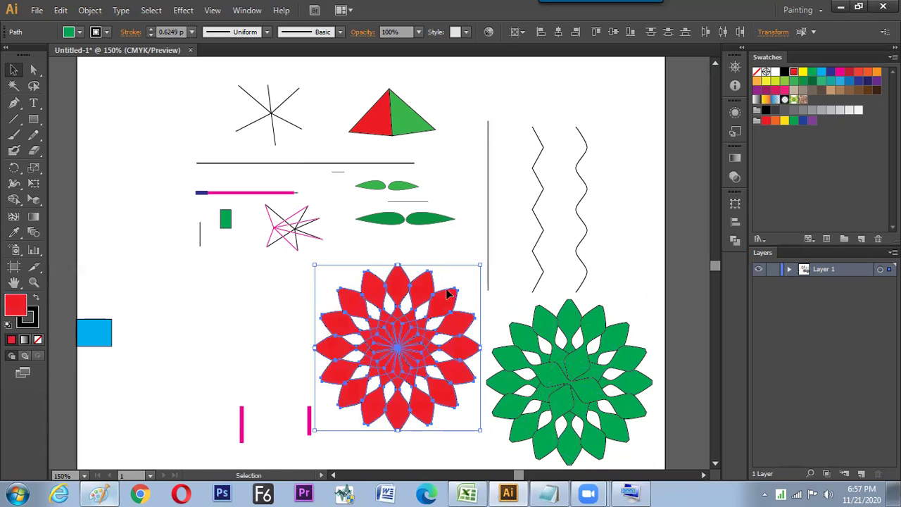
{"action": "left_click_drag", "start_coordinate": [480, 266], "coordinate": [386, 360]}
Step: Centre the small flower on the large green flower, fill it with white and deselect it
{"action": "left_click_drag", "start_coordinate": [364, 400], "coordinate": [572, 398]}
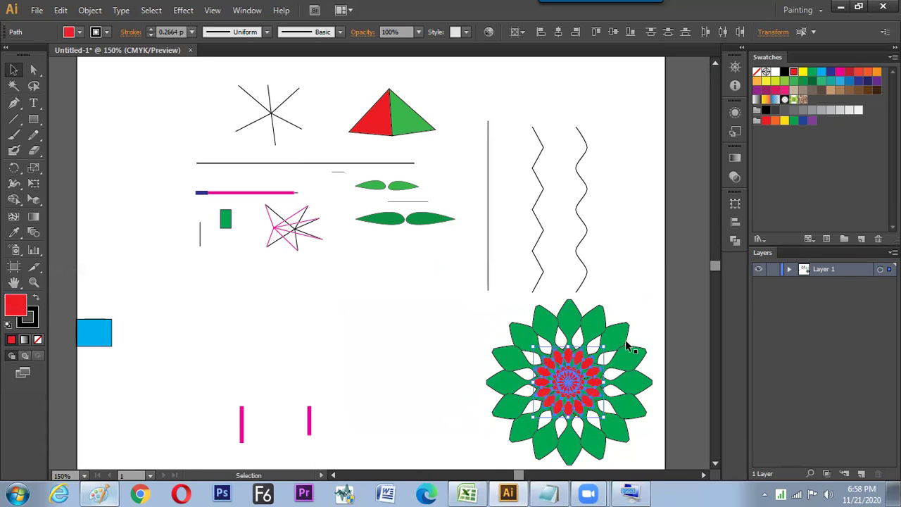
{"action": "left_click", "coordinate": [775, 72]}
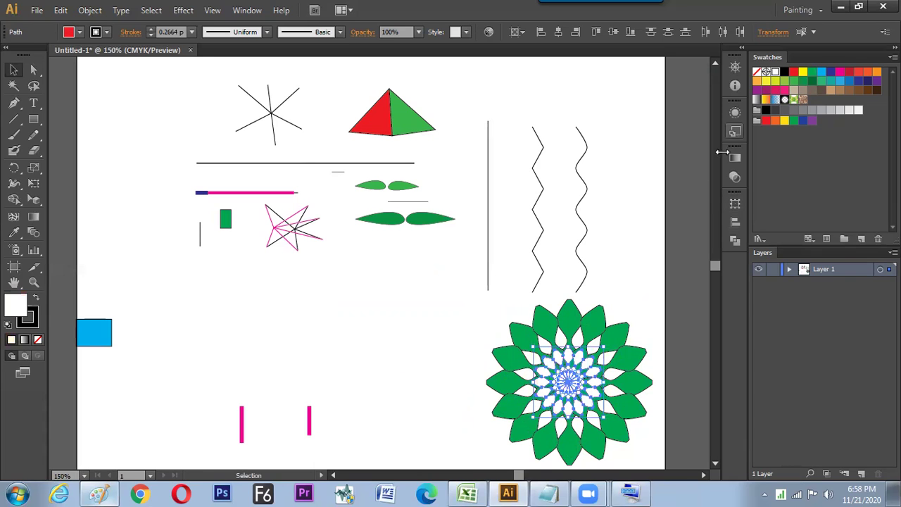
{"action": "left_click", "coordinate": [618, 286]}
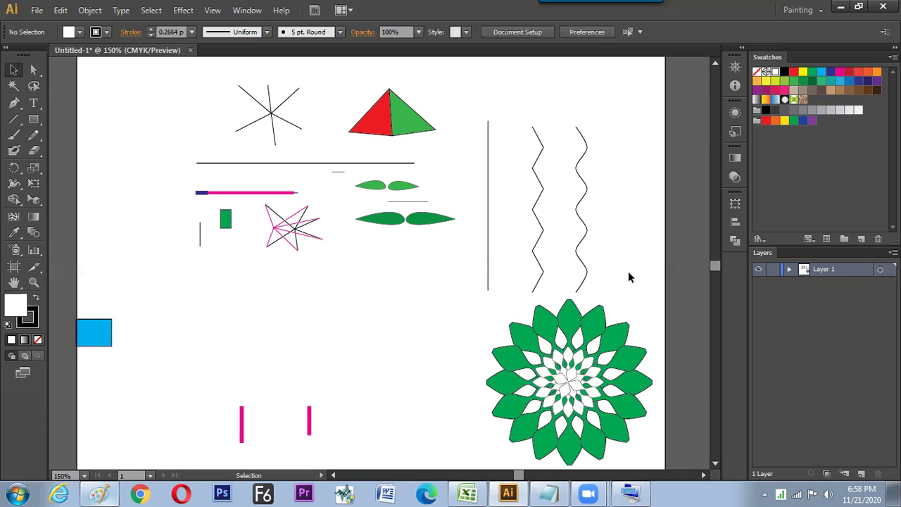
Step: Select the whole layered green and white flower, copy it, then switch to Paint and paste it into the handwritten notes
{"action": "left_click_drag", "start_coordinate": [483, 314], "coordinate": [656, 461]}
{"action": "key", "text": "ctrl+shift+a"}
{"action": "key", "text": "ctrl+z"}
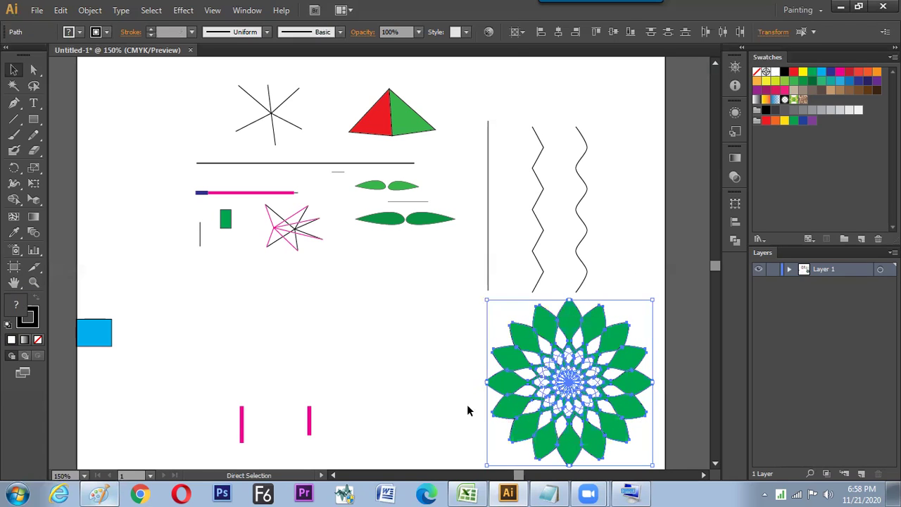
{"action": "left_click", "coordinate": [104, 494]}
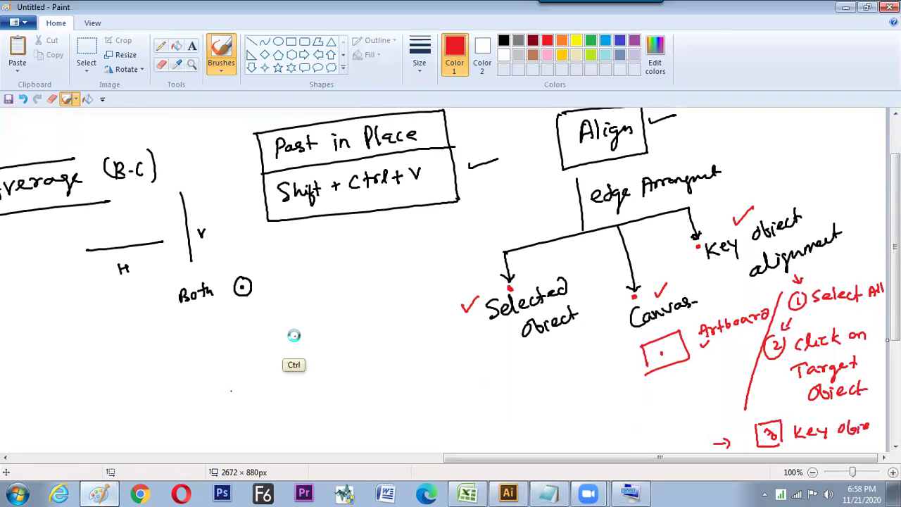
{"action": "key", "text": "ctrl+v"}
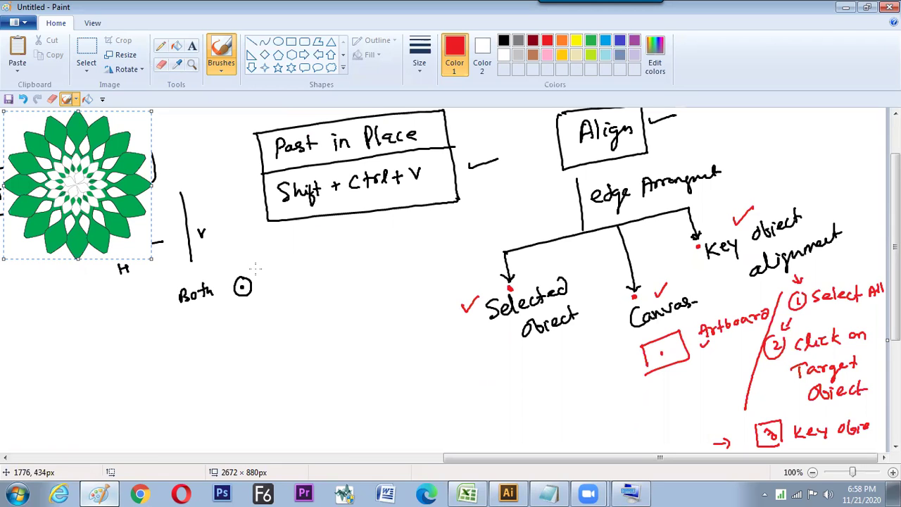
Step: Switch to the Excel workbook to review the topics to cover and the examples listed for 11/21/2020, then return to Illustrator
{"action": "key", "text": "alt+Tab"}
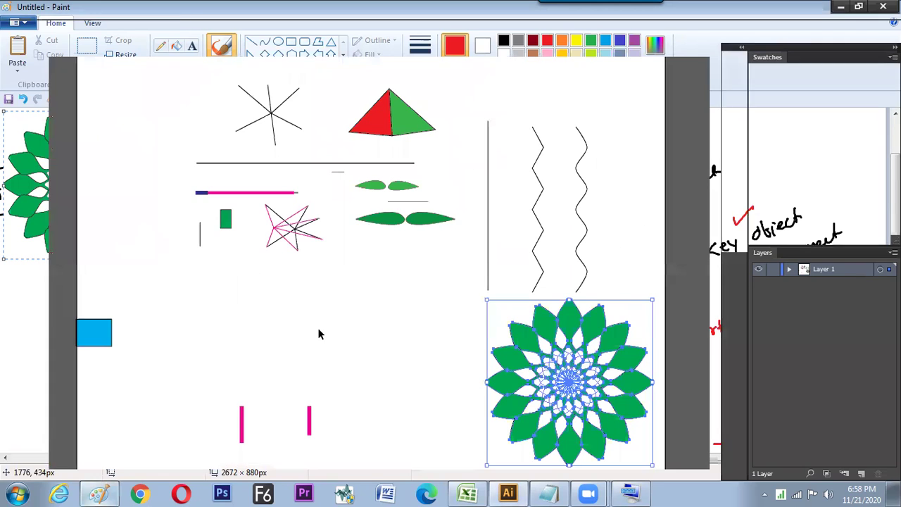
{"action": "key", "text": "alt+Tab"}
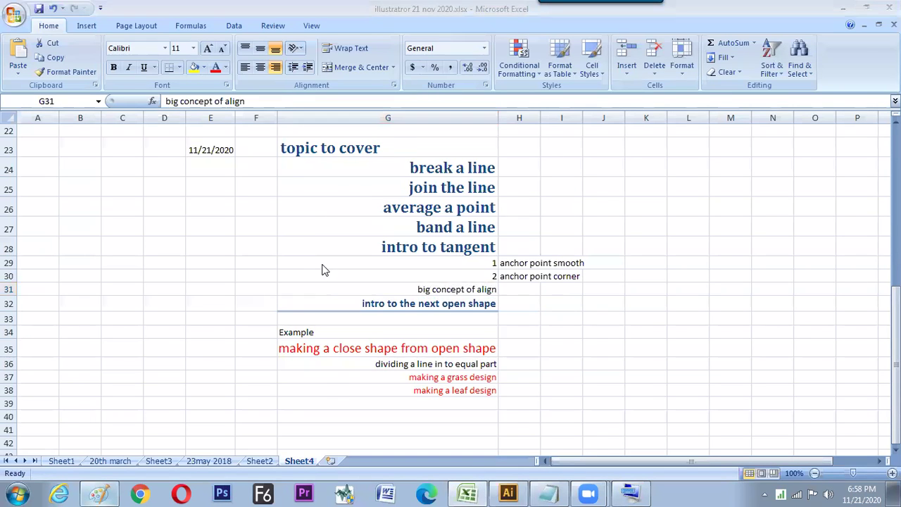
{"action": "key", "text": "alt+Tab"}
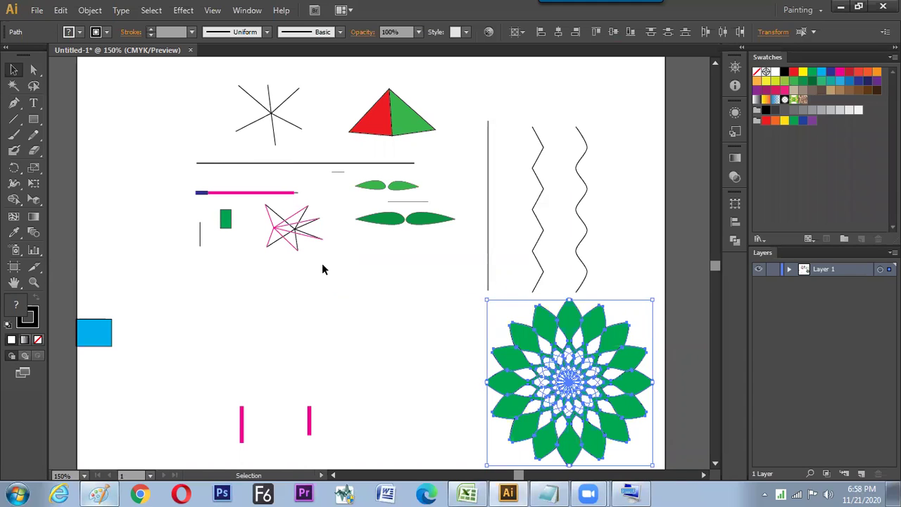
{"action": "key", "text": "alt+Tab"}
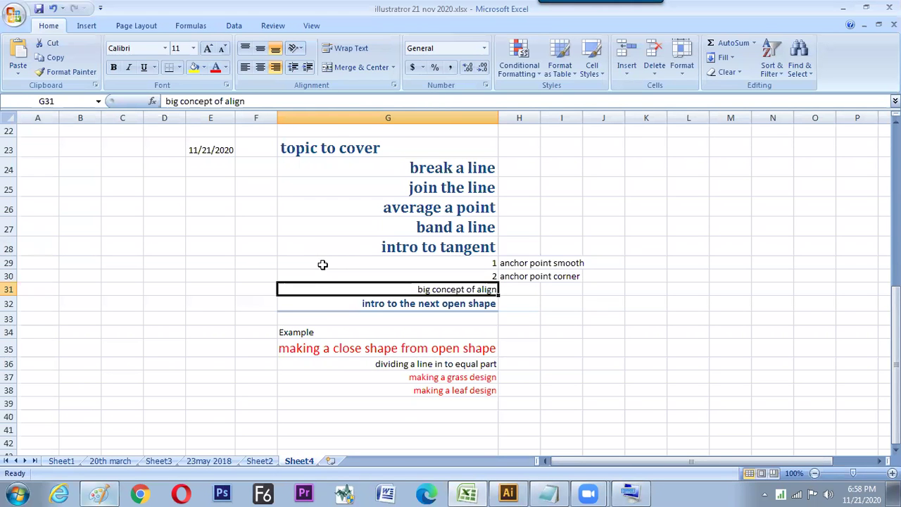
{"action": "key", "text": "alt+Tab"}
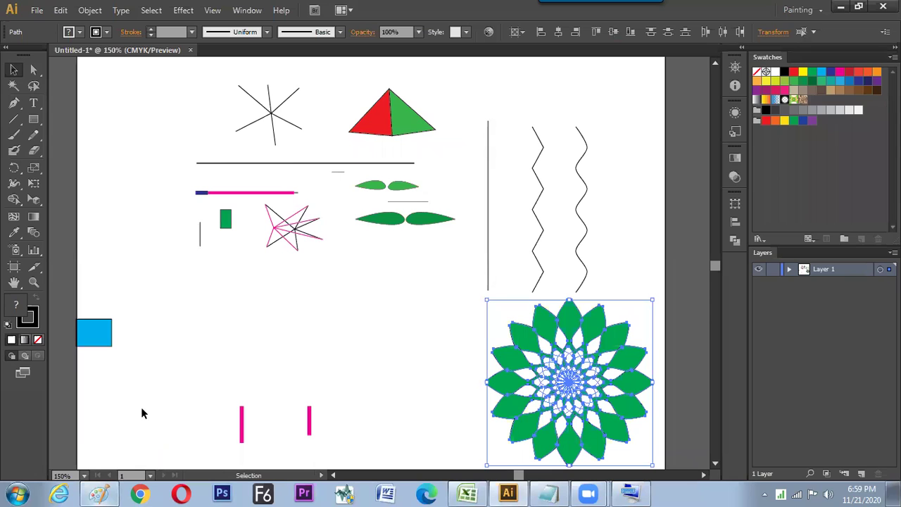
{"action": "key", "text": "alt+Tab"}
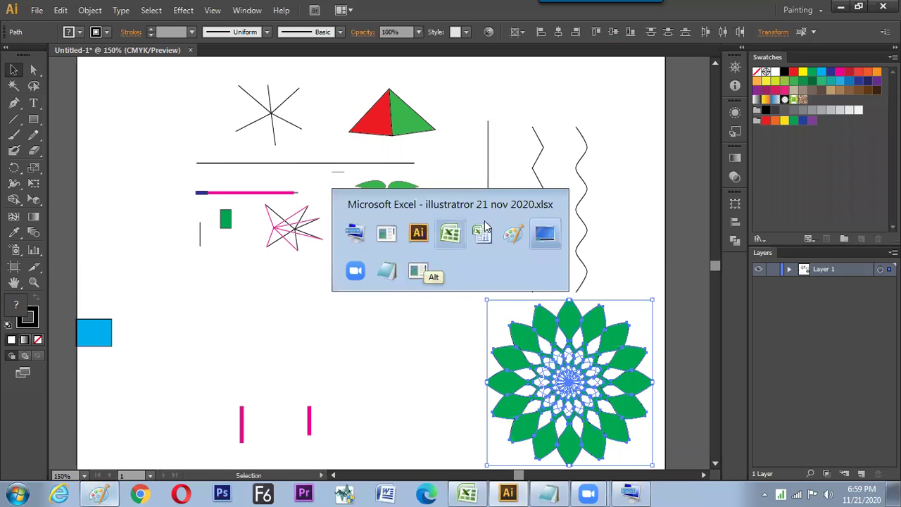
{"action": "left_click", "coordinate": [546, 234]}
{"action": "left_click", "coordinate": [112, 492]}
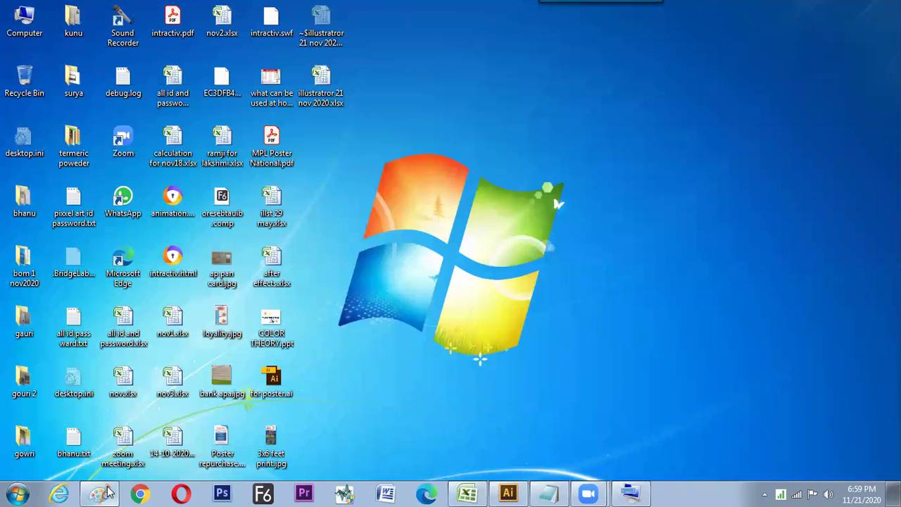
{"action": "left_click", "coordinate": [630, 493]}
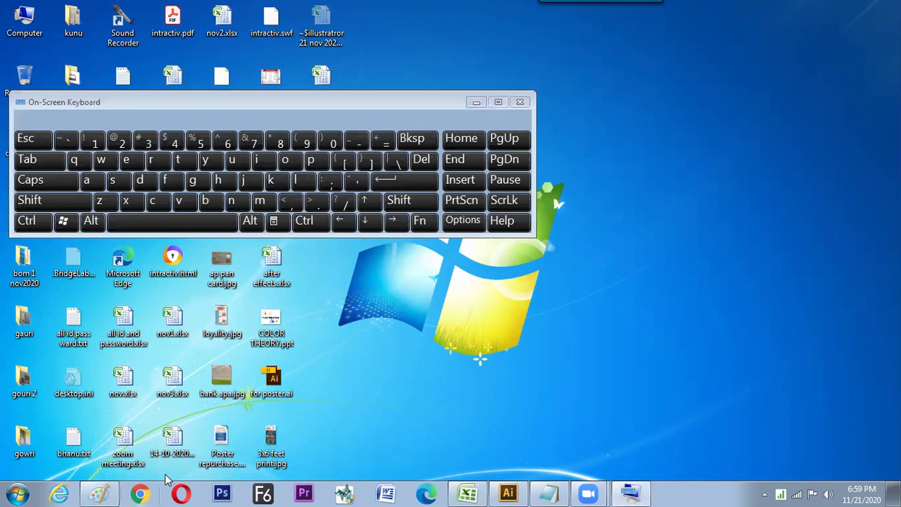
{"action": "left_click", "coordinate": [509, 493]}
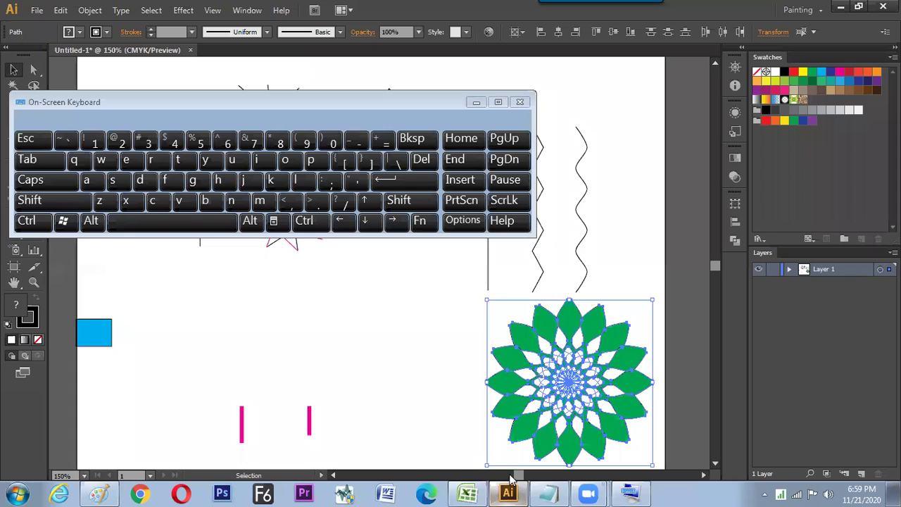
{"action": "left_click", "coordinate": [476, 102]}
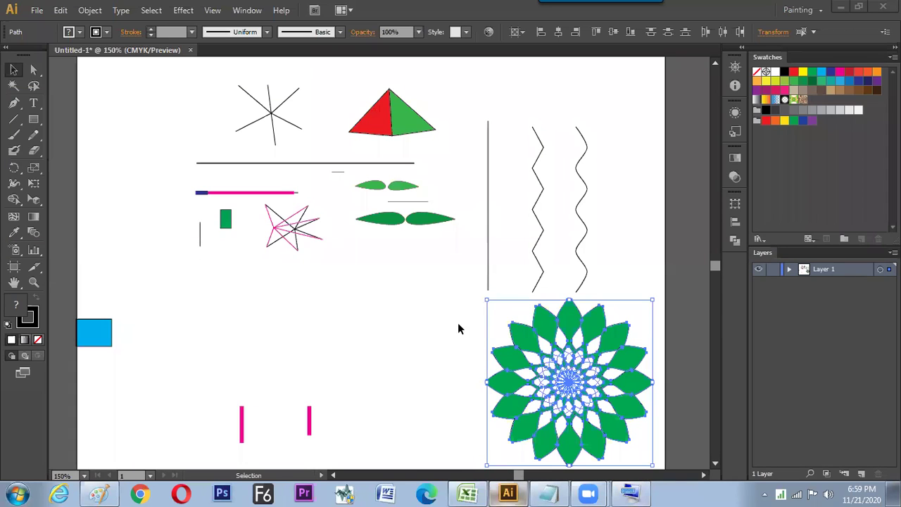